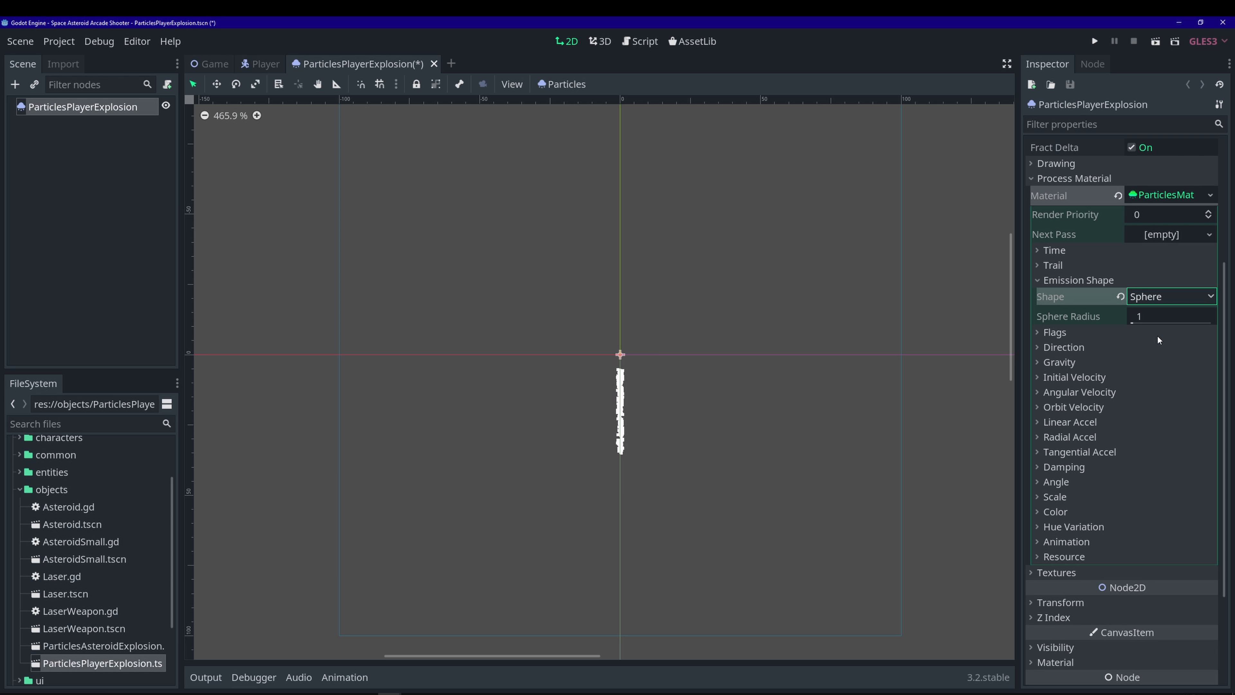
- Set the emission sphere radius to 2 and the direction's x component to 0
left_click(1159, 314)
type("2")
key("Return")
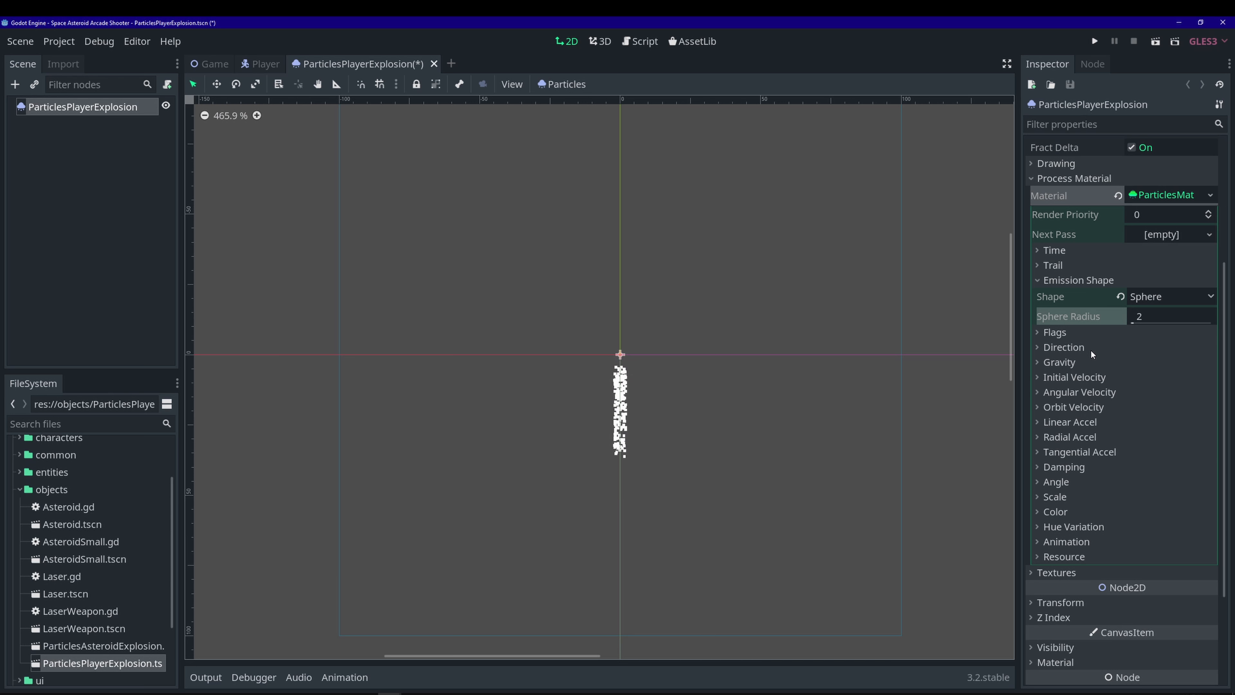
left_click(1090, 348)
left_click(1076, 383)
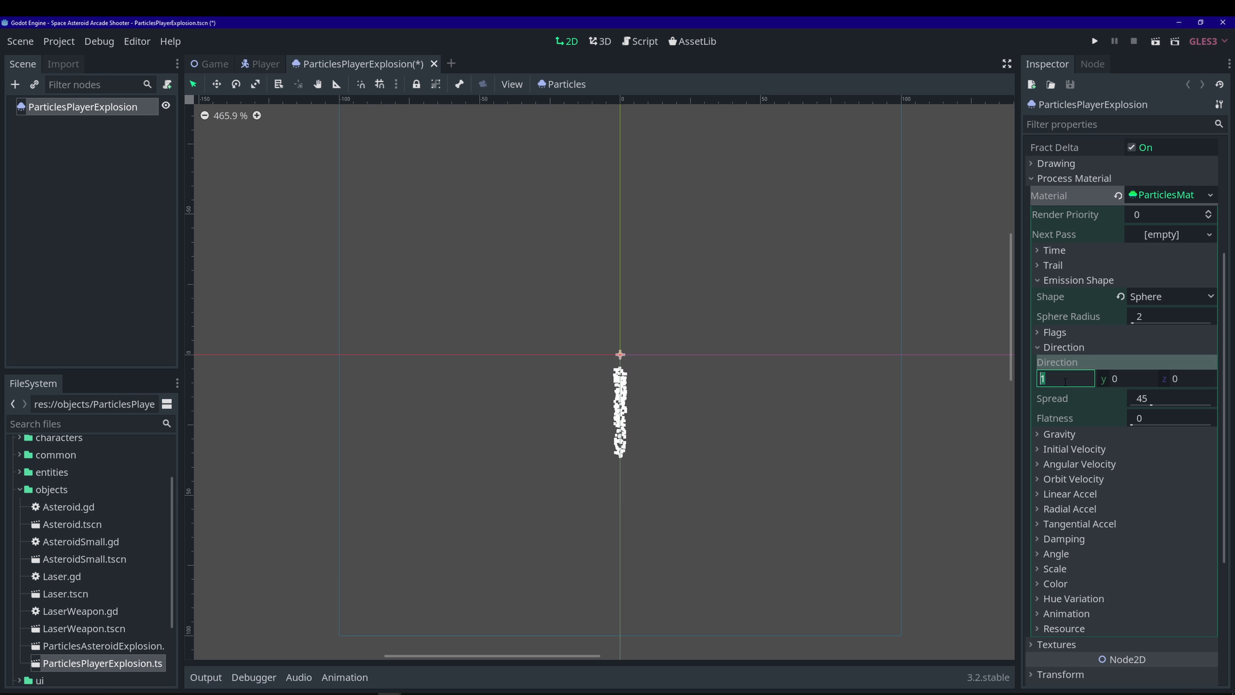
type("0")
key("Return")
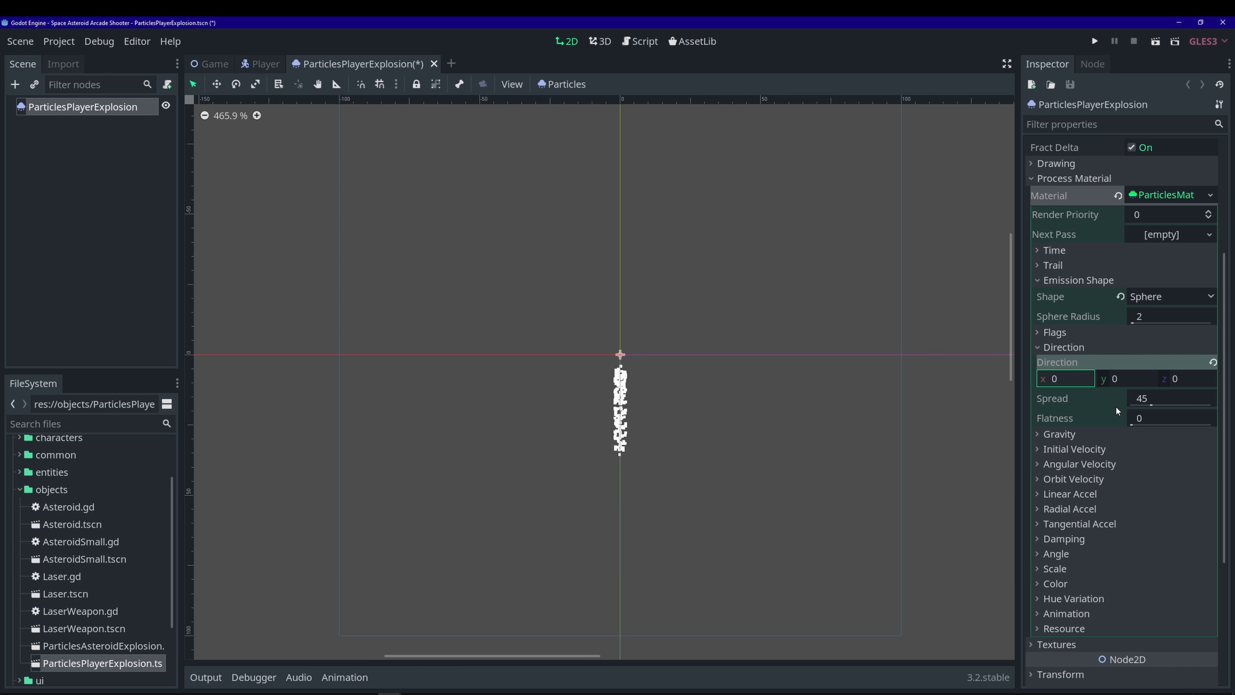
- Set the spread to 180 and the gravity's y component to 0
left_click(1157, 397)
type("180")
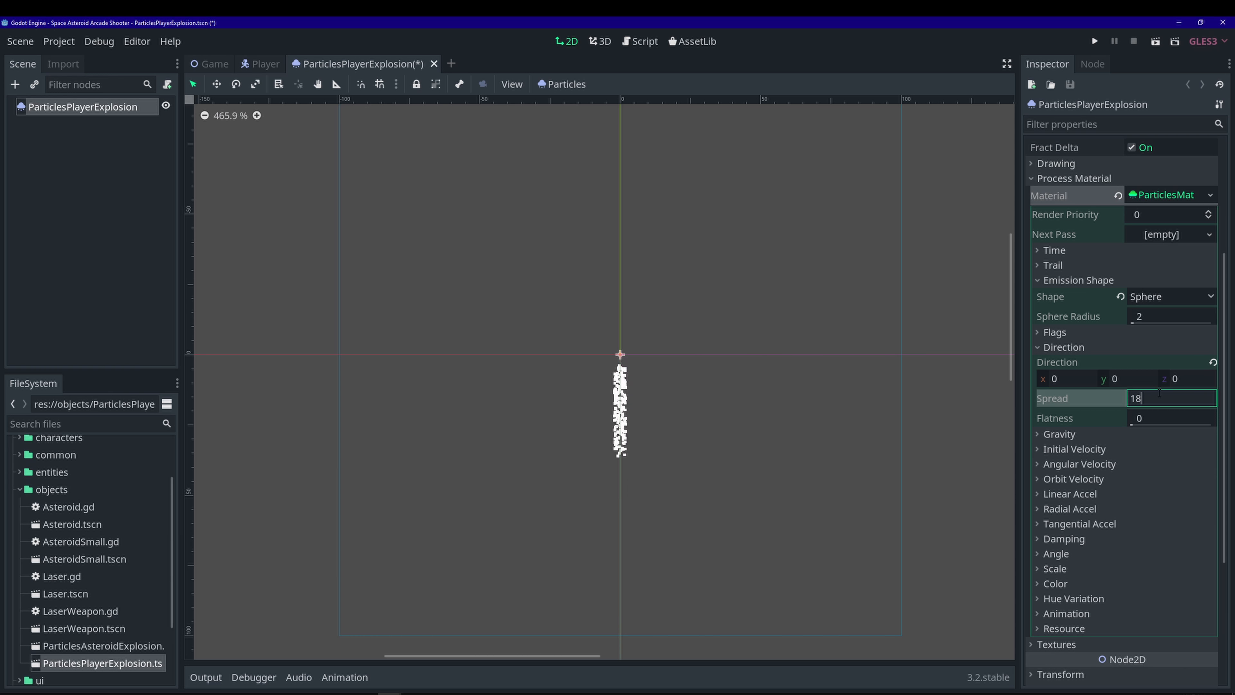
key("Return")
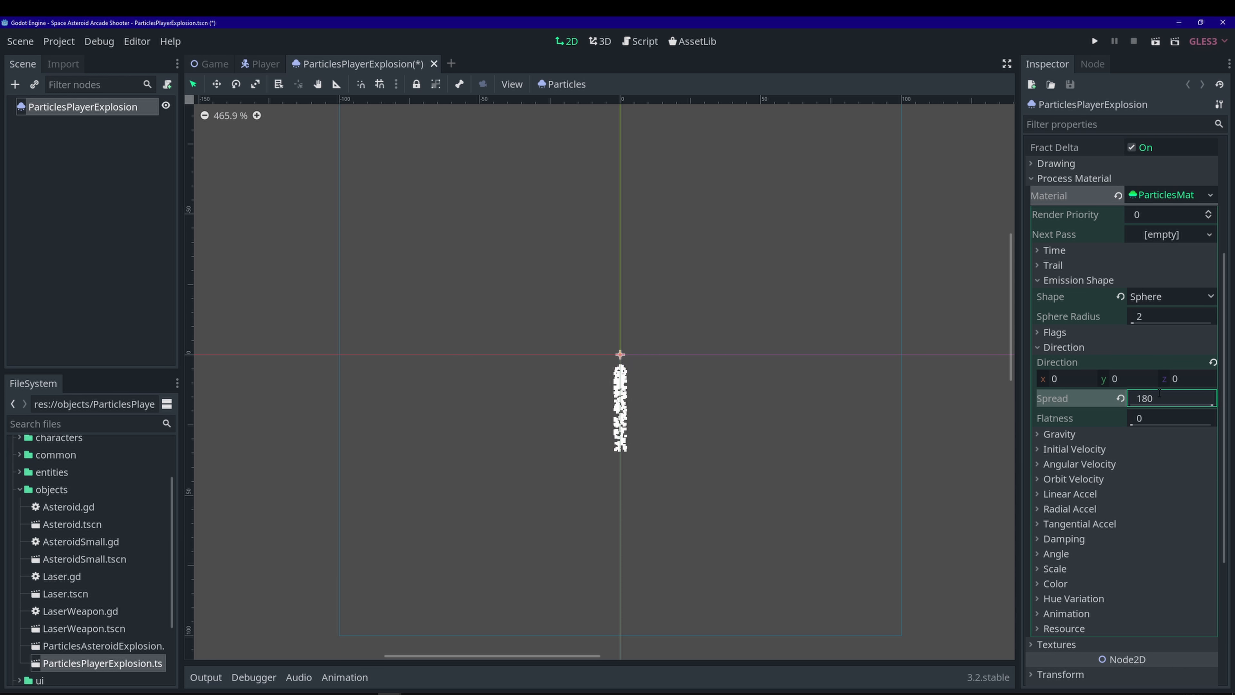
scroll(1126, 441, "down", 2)
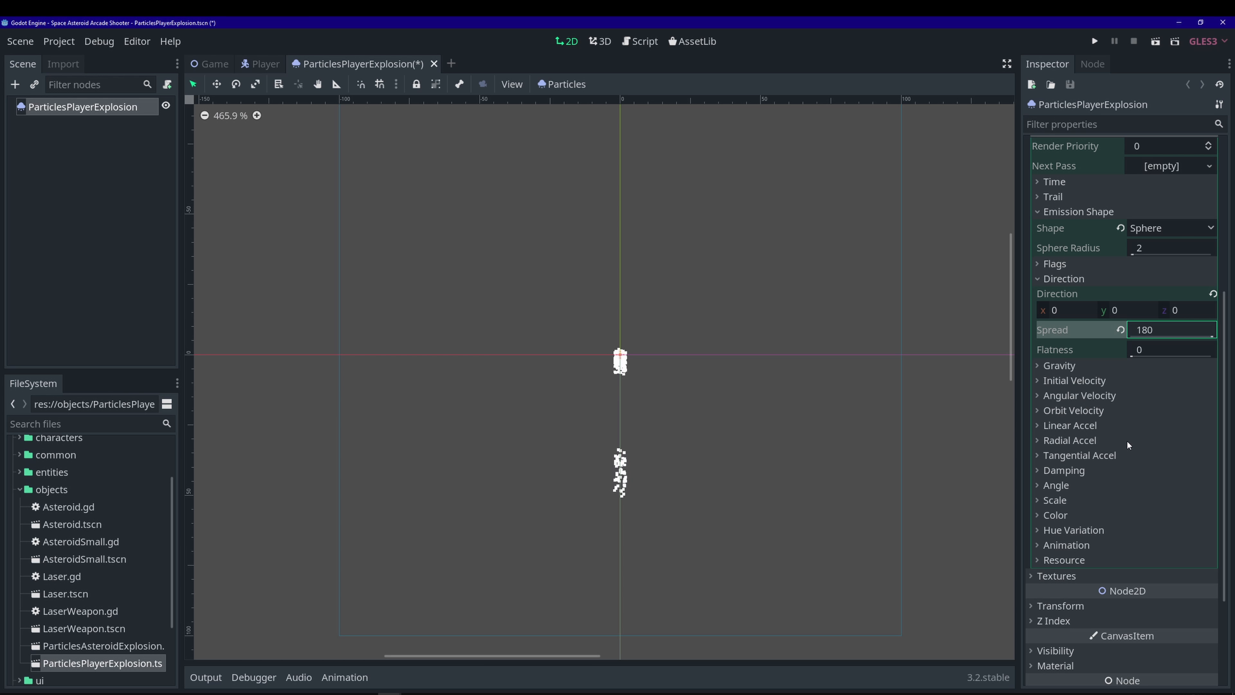
left_click(1084, 365)
left_click(1136, 397)
type("0")
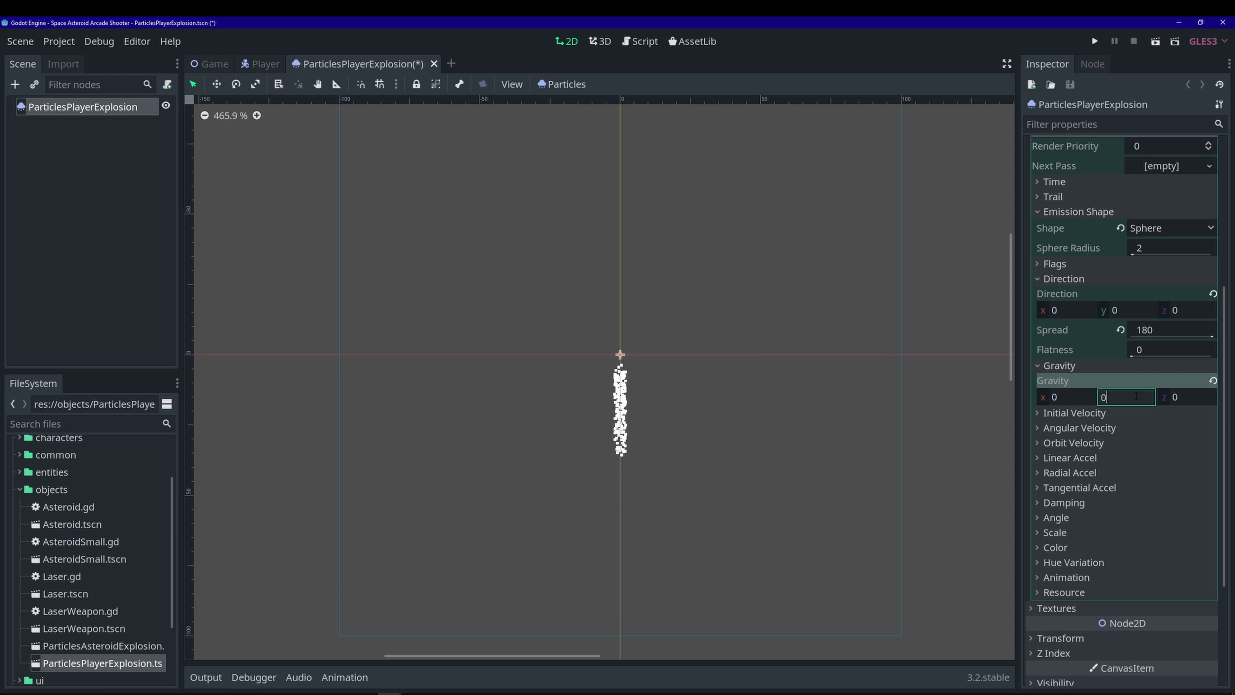
key("Return")
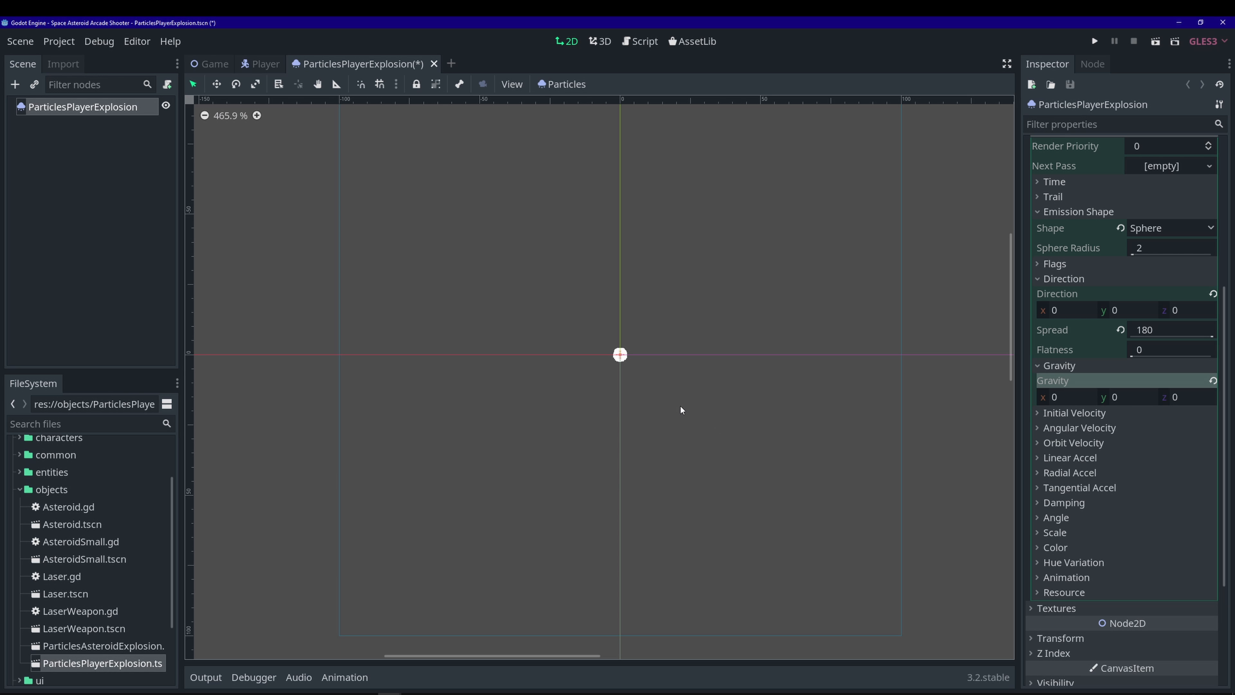
- Set initial velocity to 100 with 0.5 randomness, then save the scene
scroll(1078, 310, "down", 4)
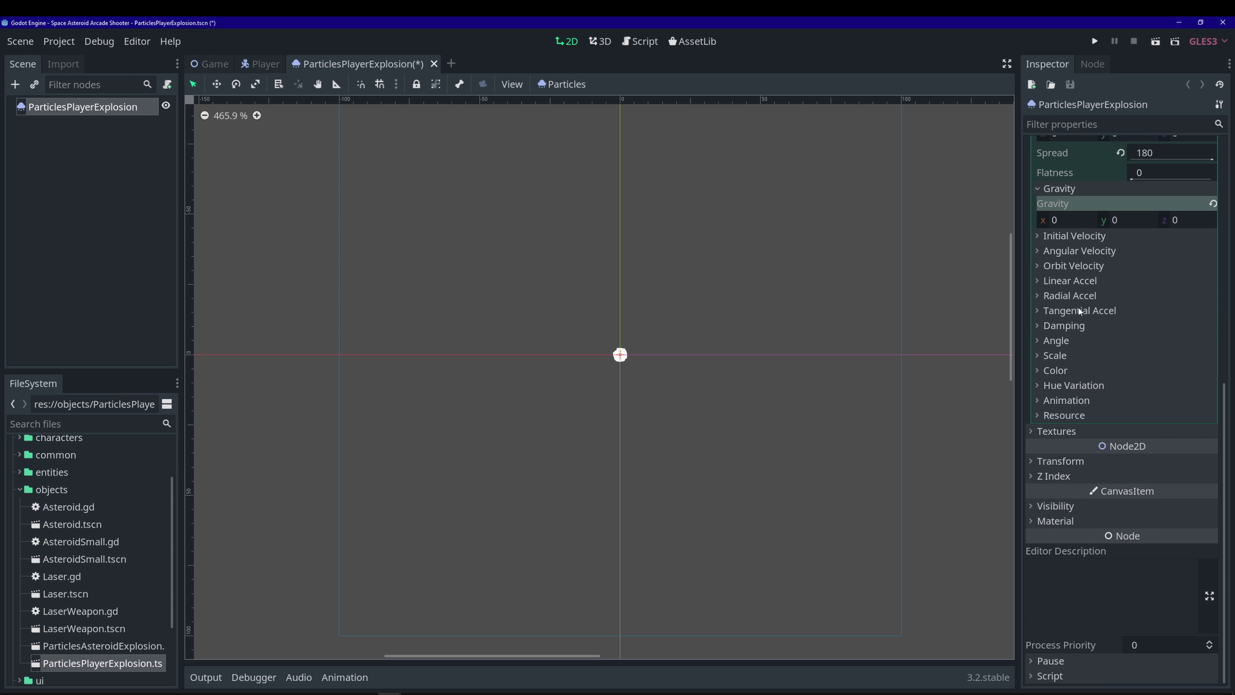
left_click(1116, 238)
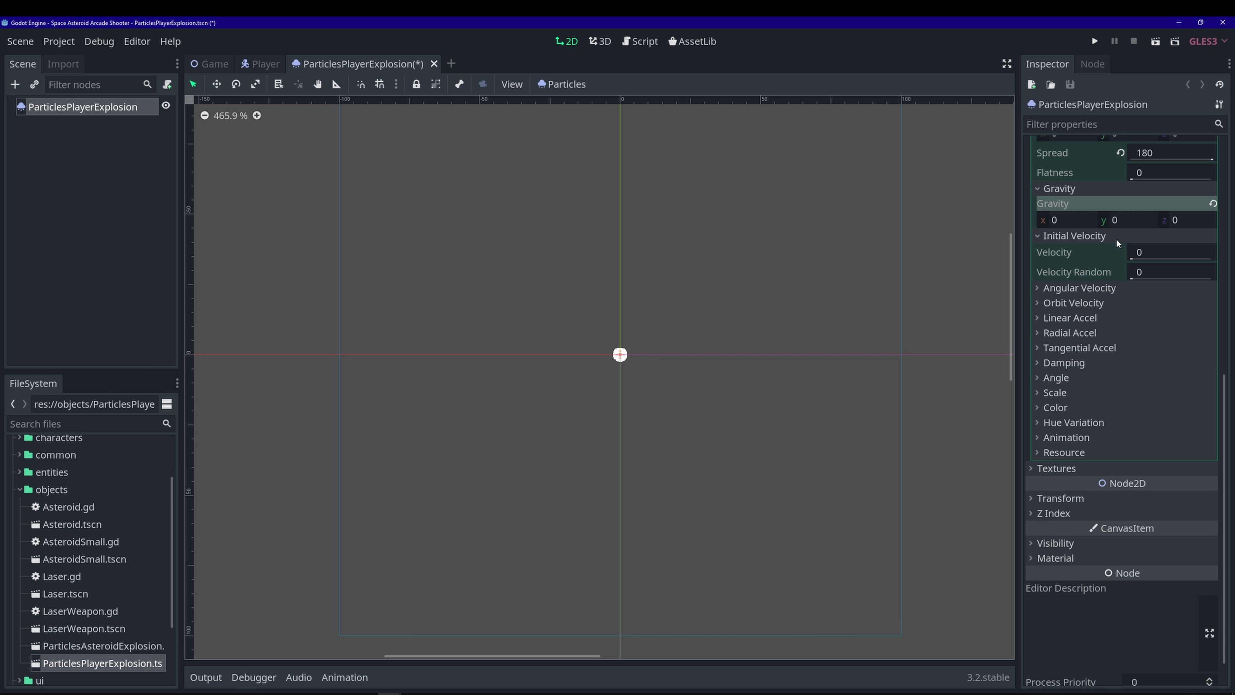
left_click(1152, 251)
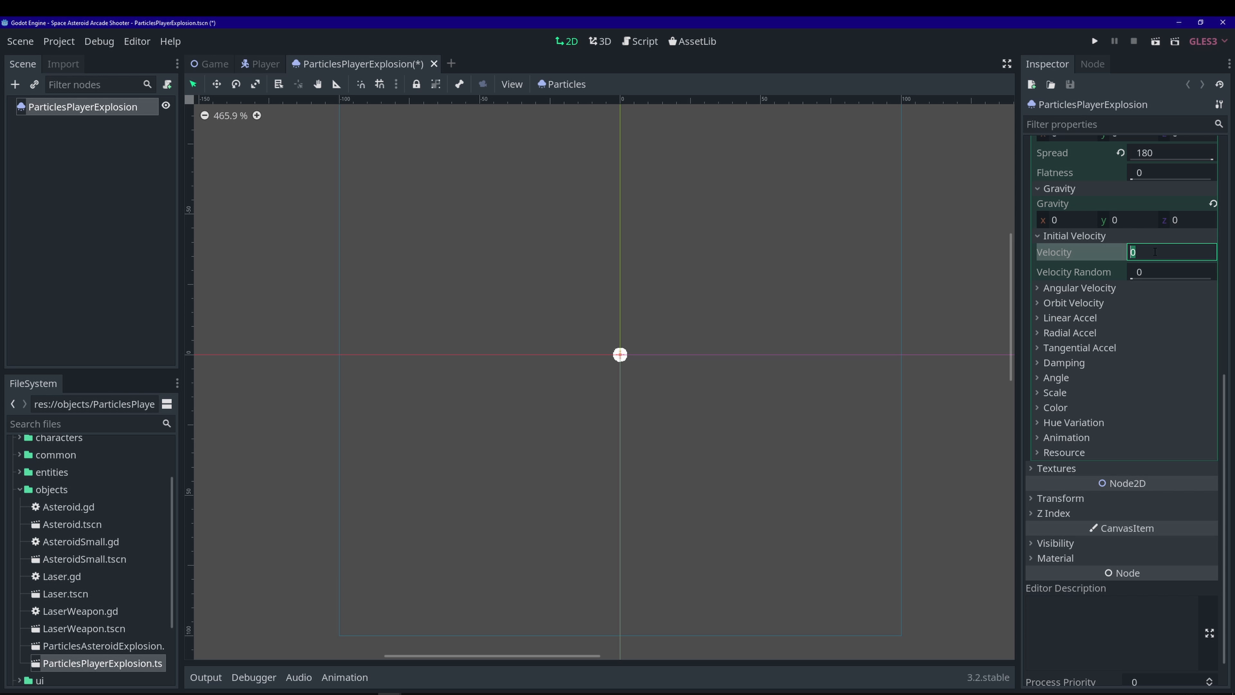
key("Return")
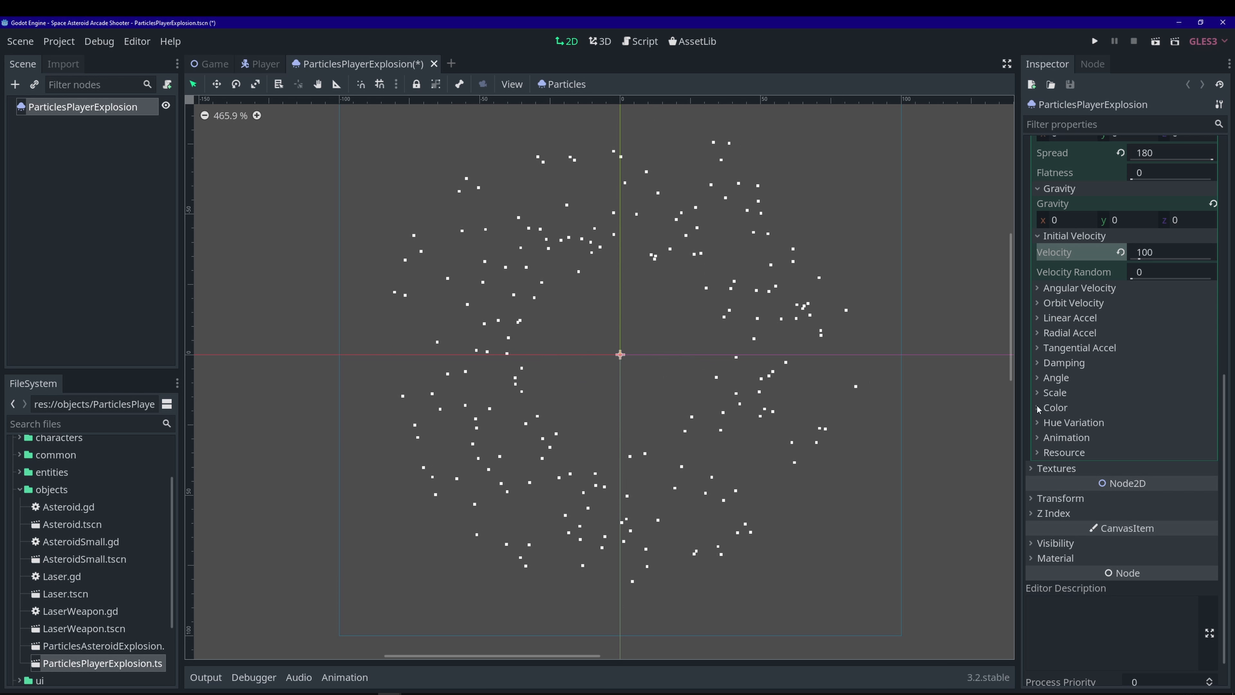
left_click(1155, 272)
type("0.5")
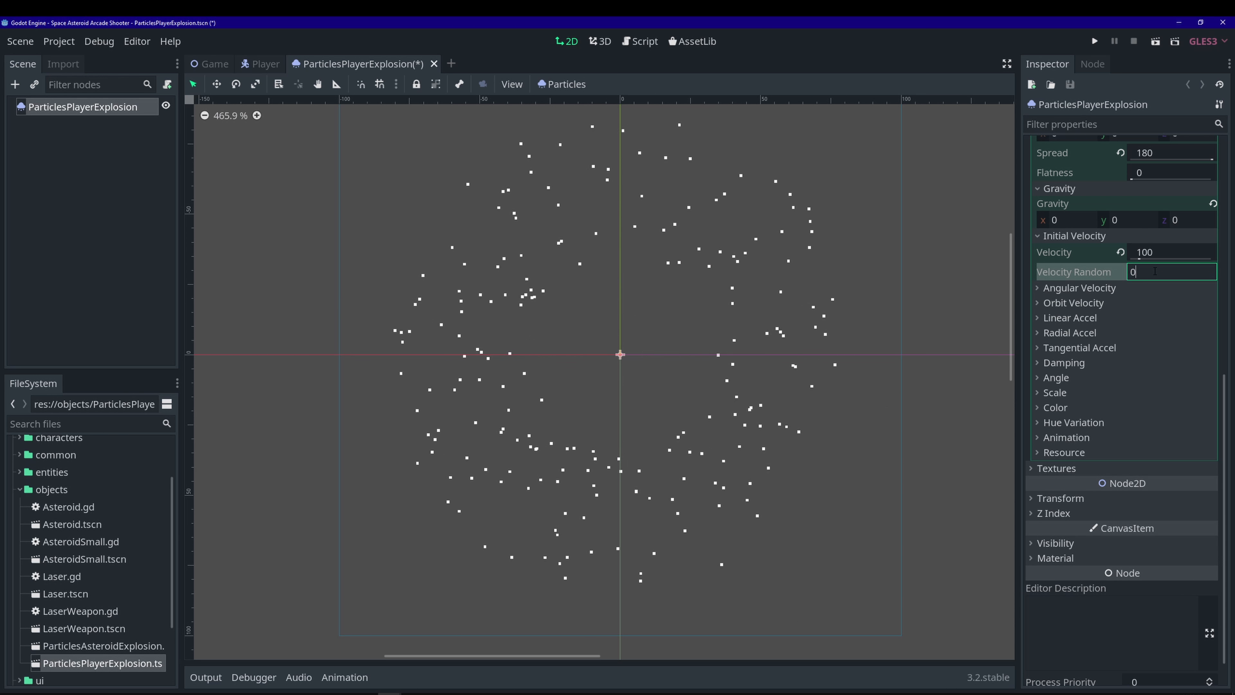
key("Return")
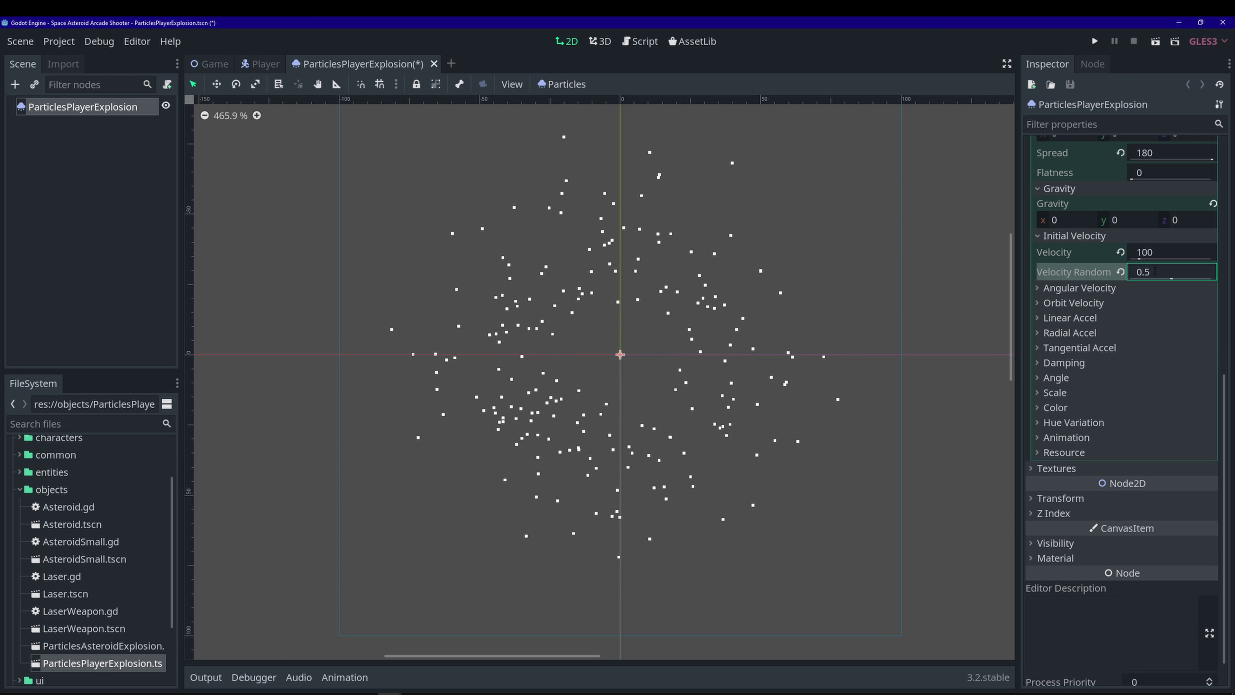
key("ctrl+s")
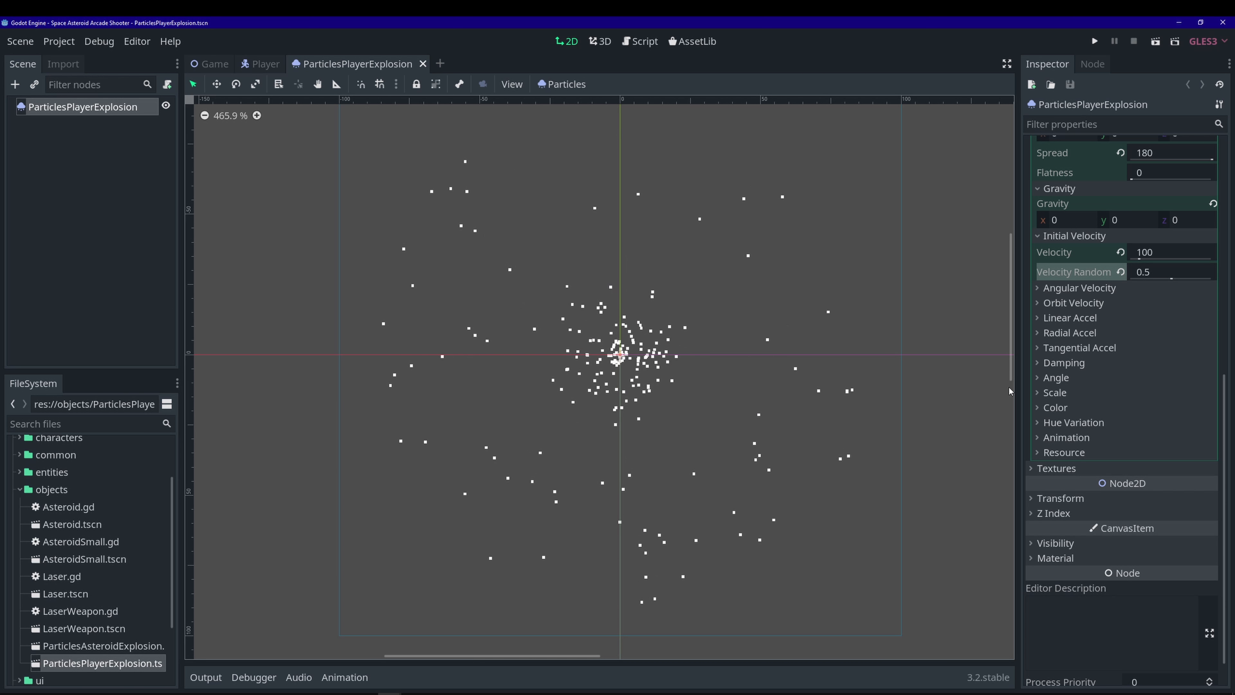
- Set linear acceleration to 100 and its randomness to 0.2
left_click(1045, 318)
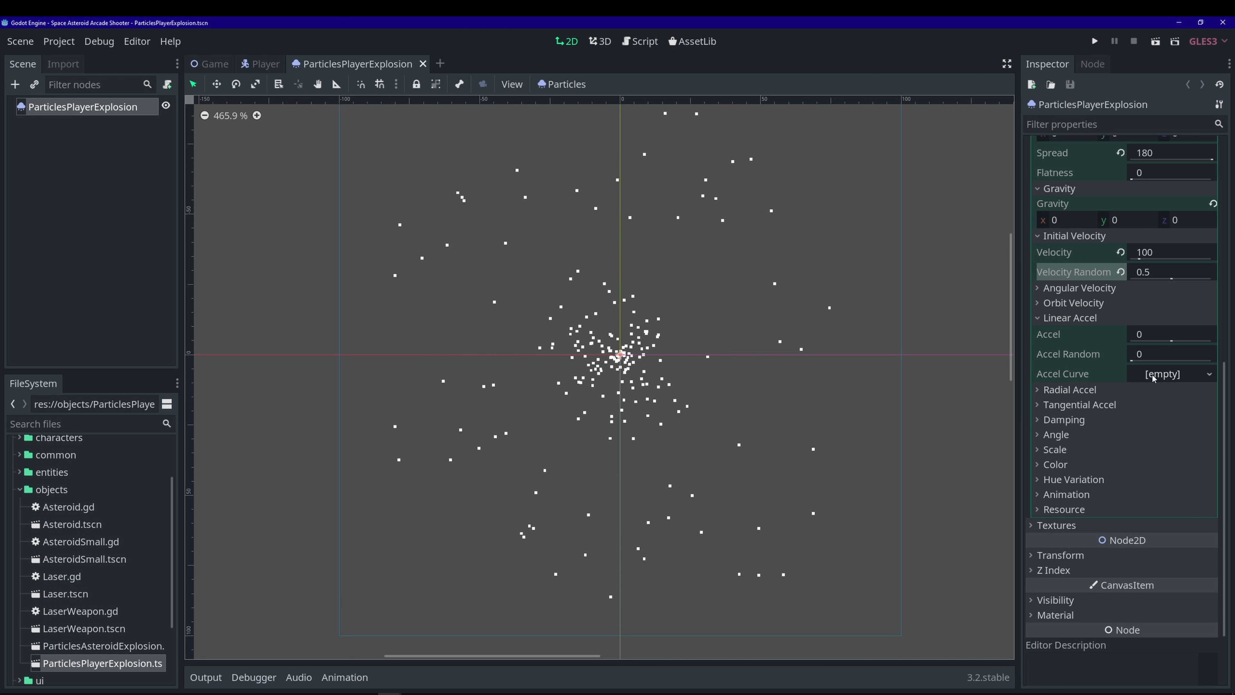
left_click(1164, 336)
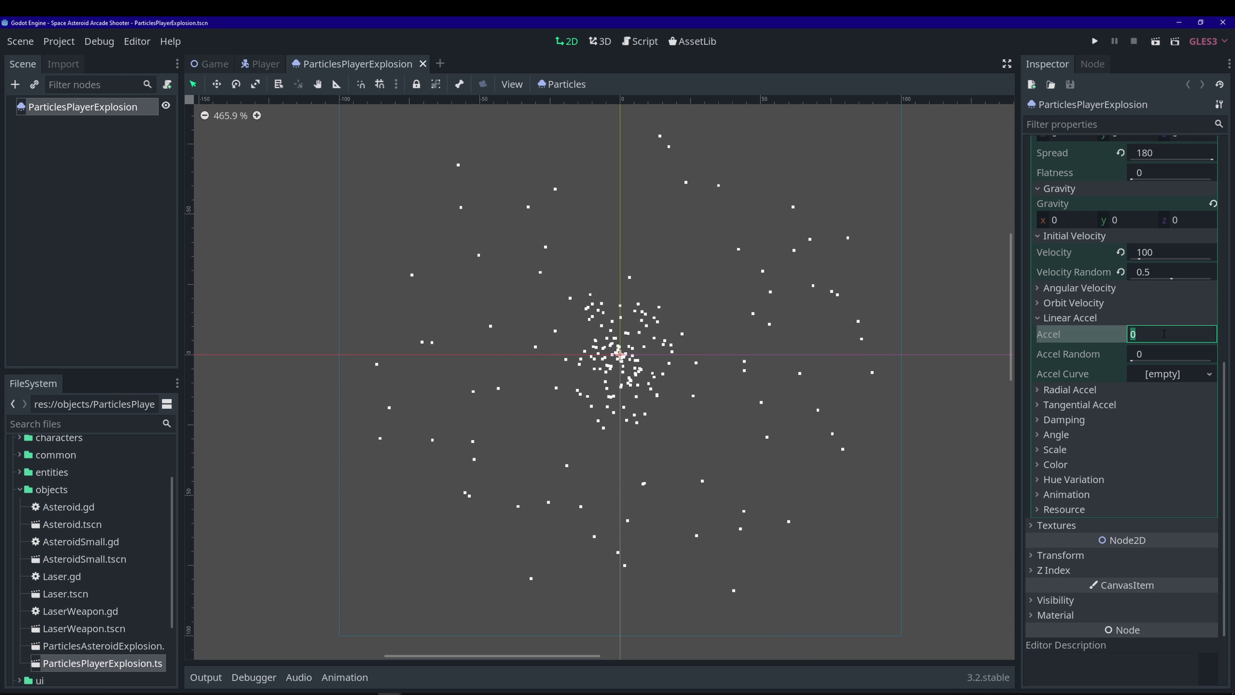
type("100")
key("Return")
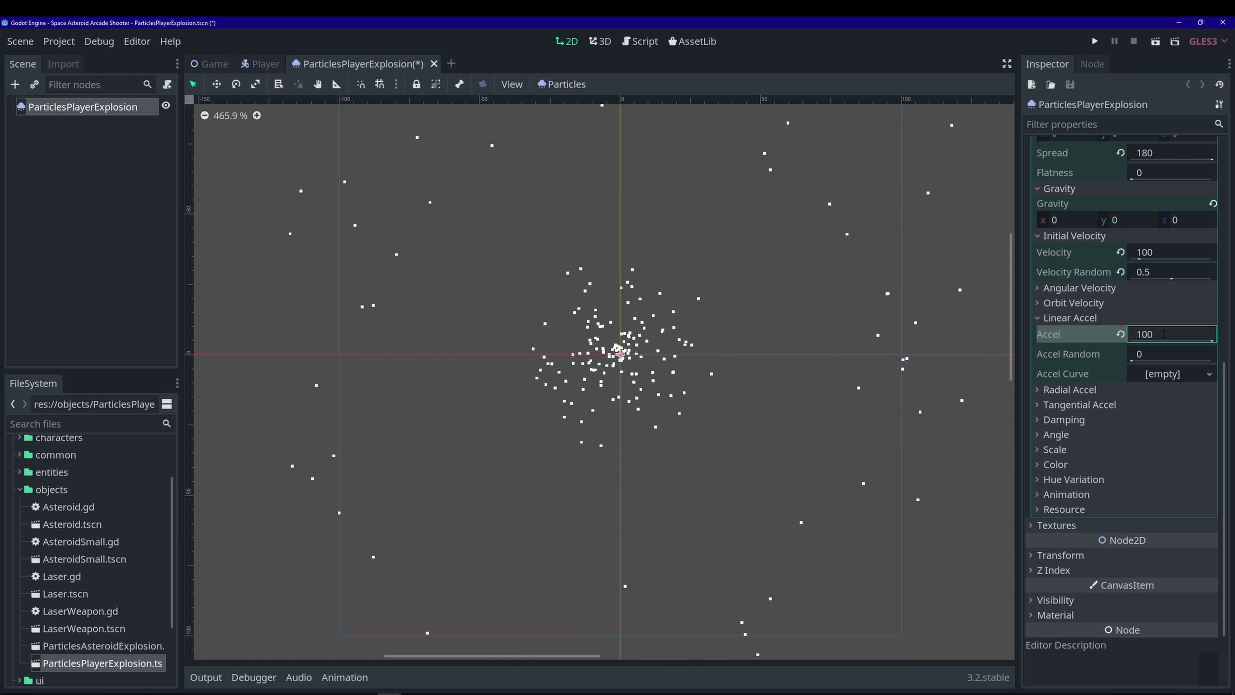
left_click(1150, 350)
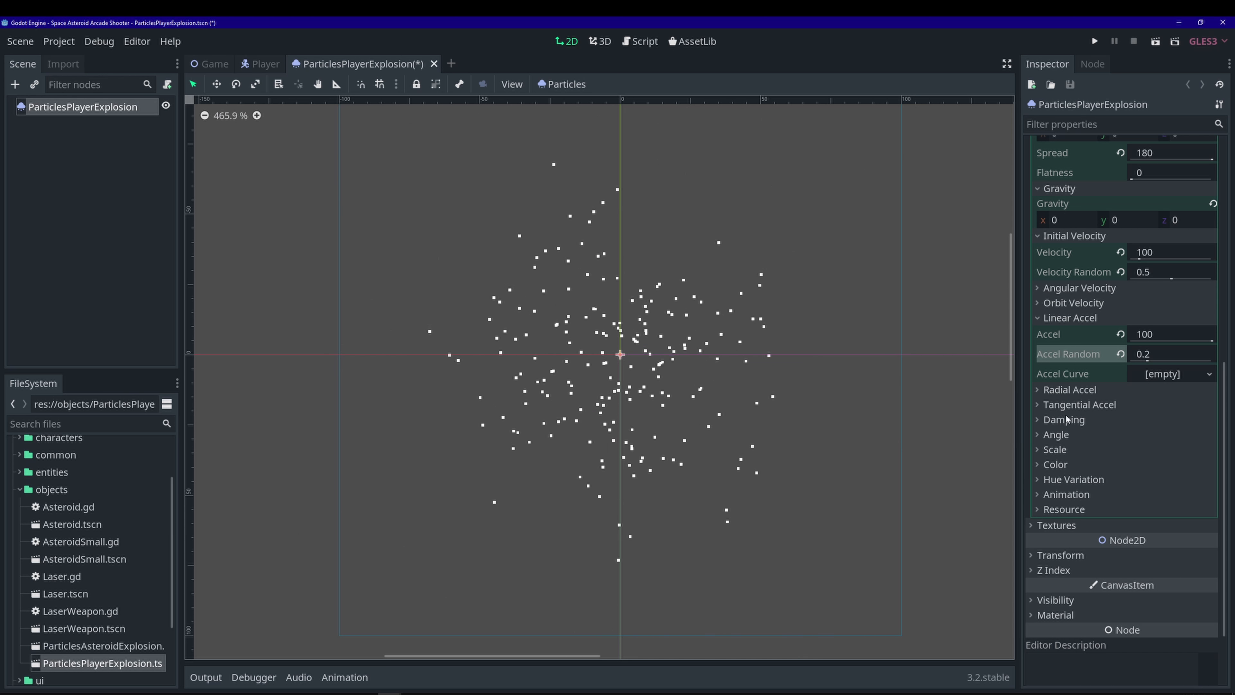
- Give linear acceleration a new CurveTexture curve ranging from -400 to 400
left_click(1208, 378)
left_click(1188, 392)
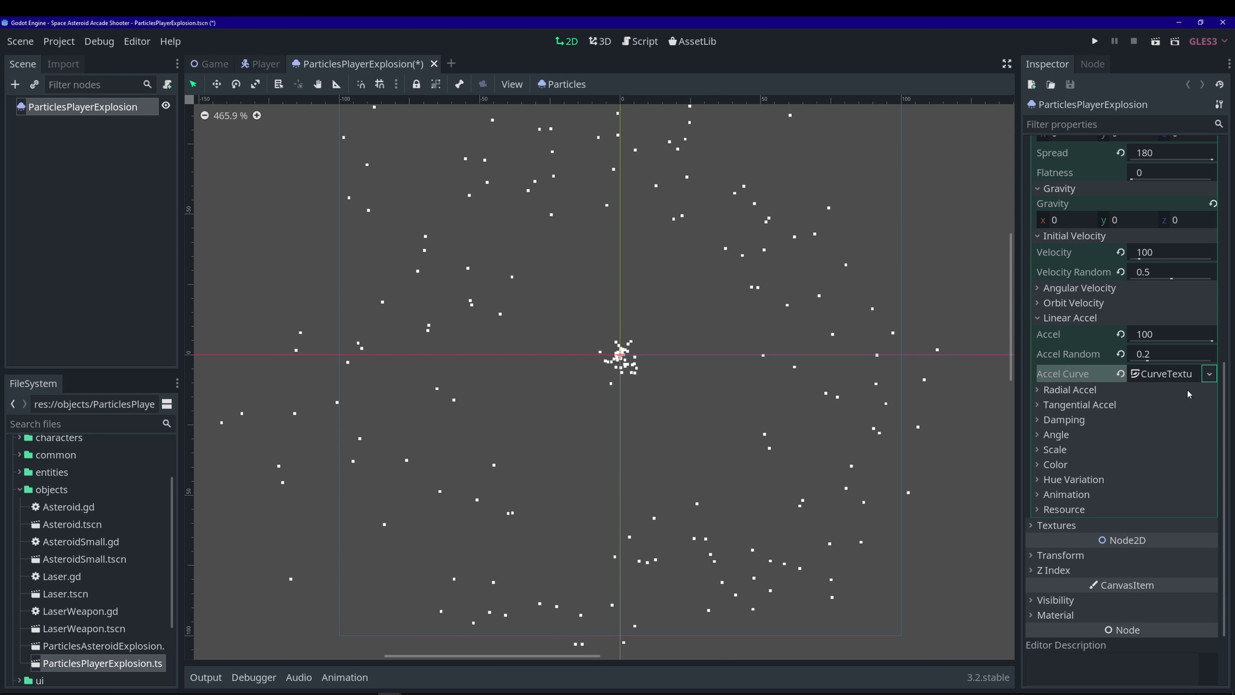
left_click(1169, 374)
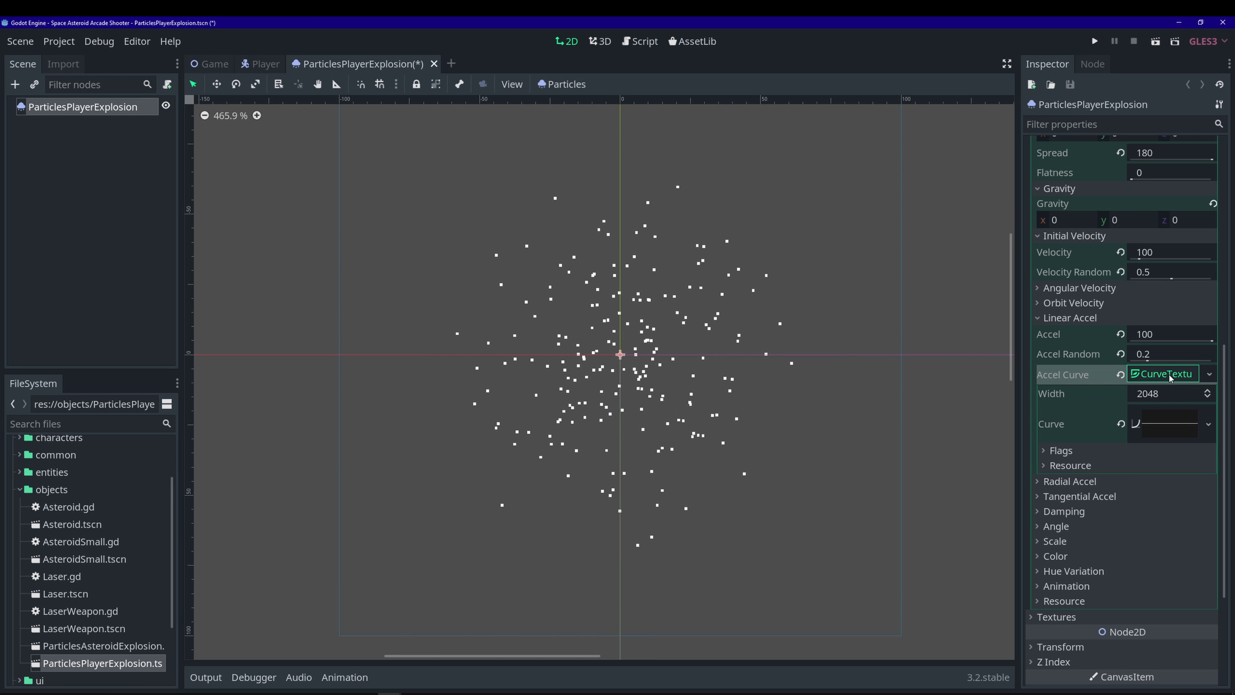
left_click(1165, 425)
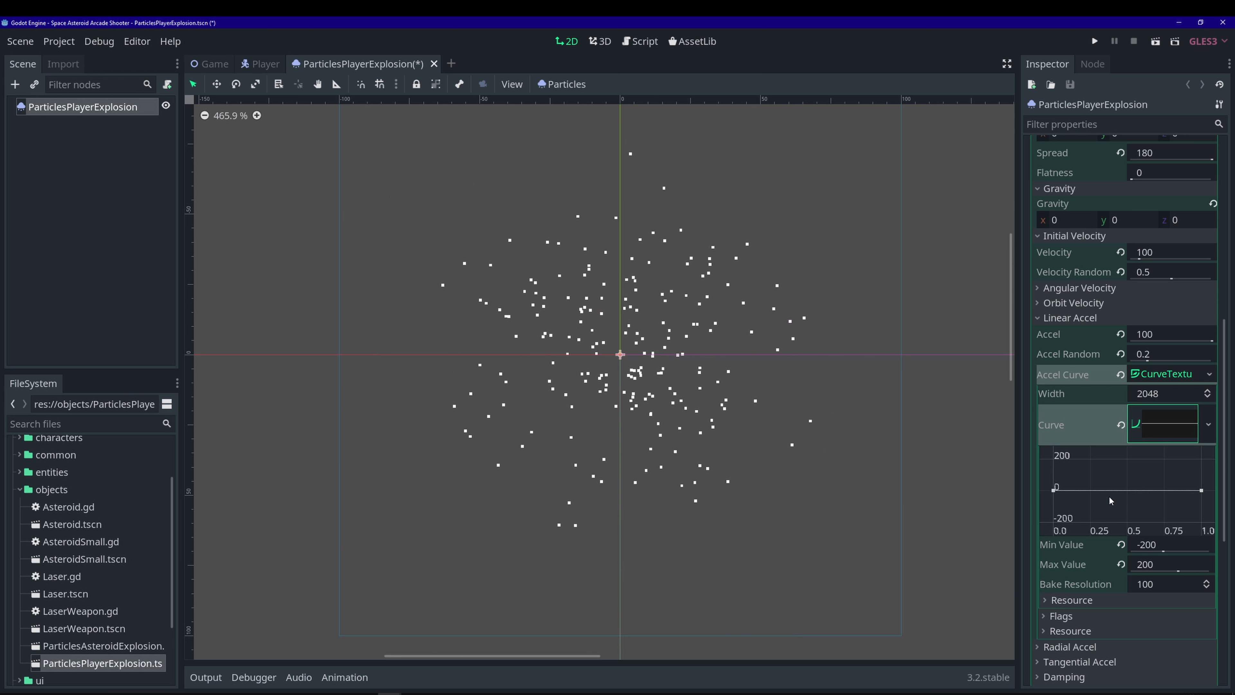
left_click(1162, 551)
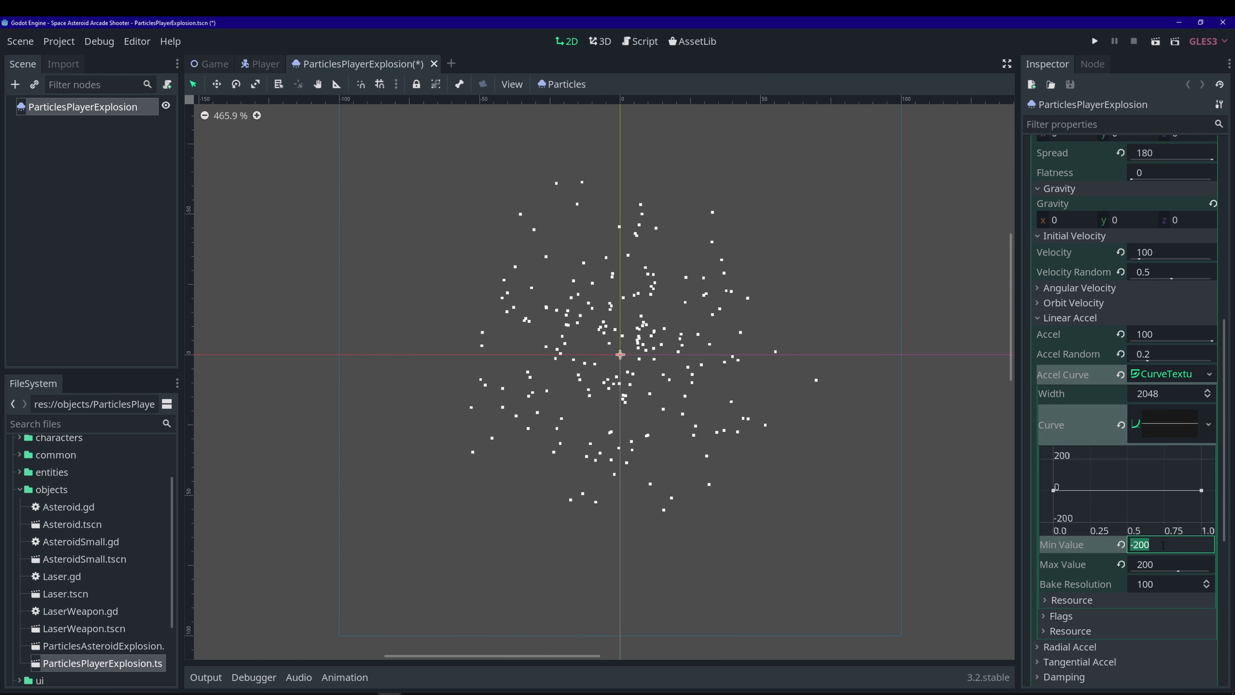
type("-400")
key("Return")
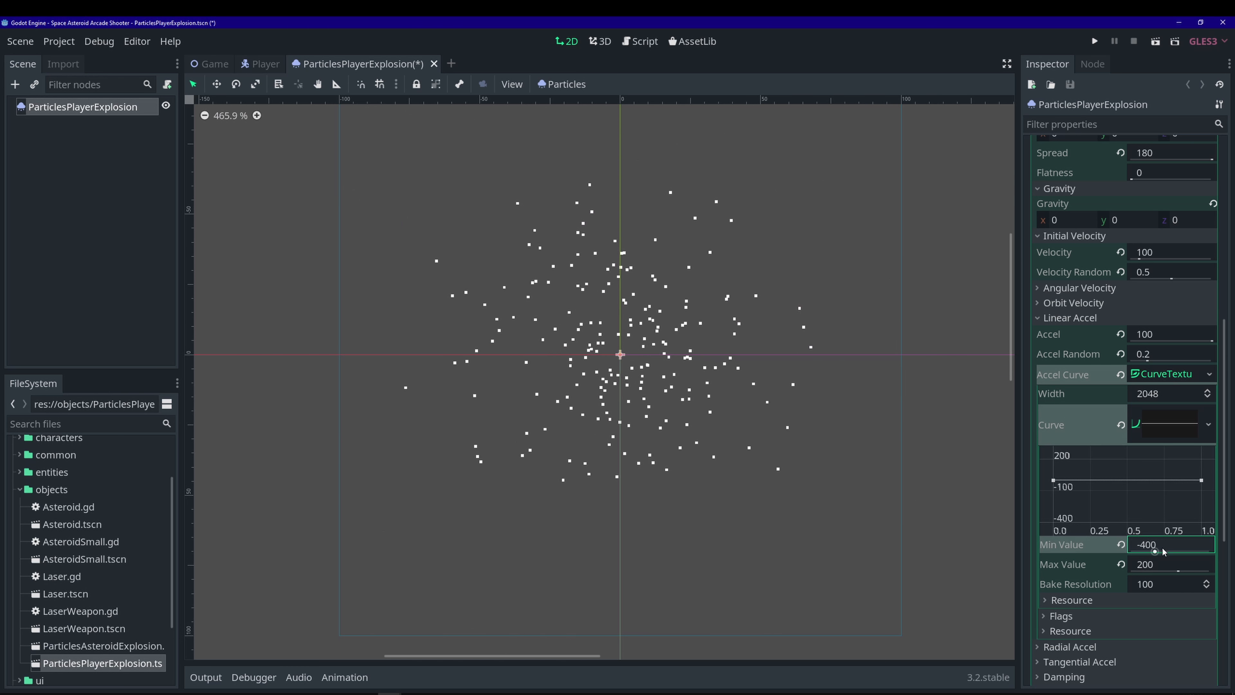
left_click(1152, 566)
type("400")
key("Return")
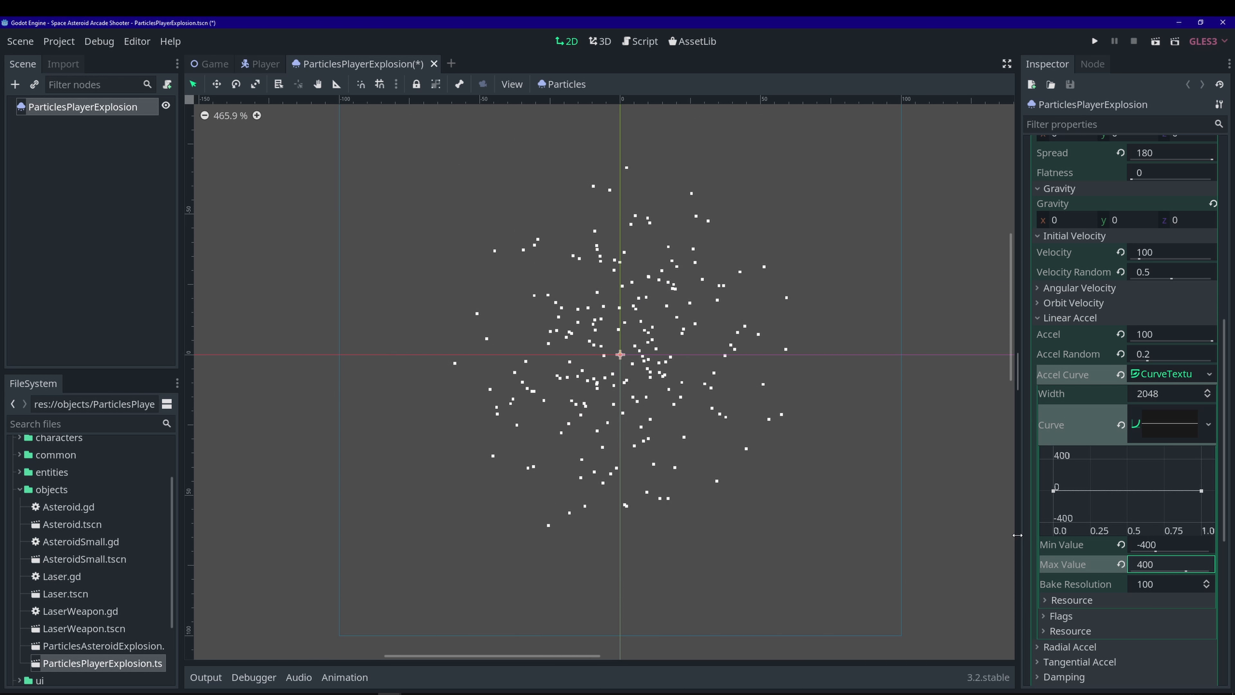
- Raise the curve's start to about 400, add a point near it, adjust tangents, and save
left_click_drag(1017, 535, 957, 536)
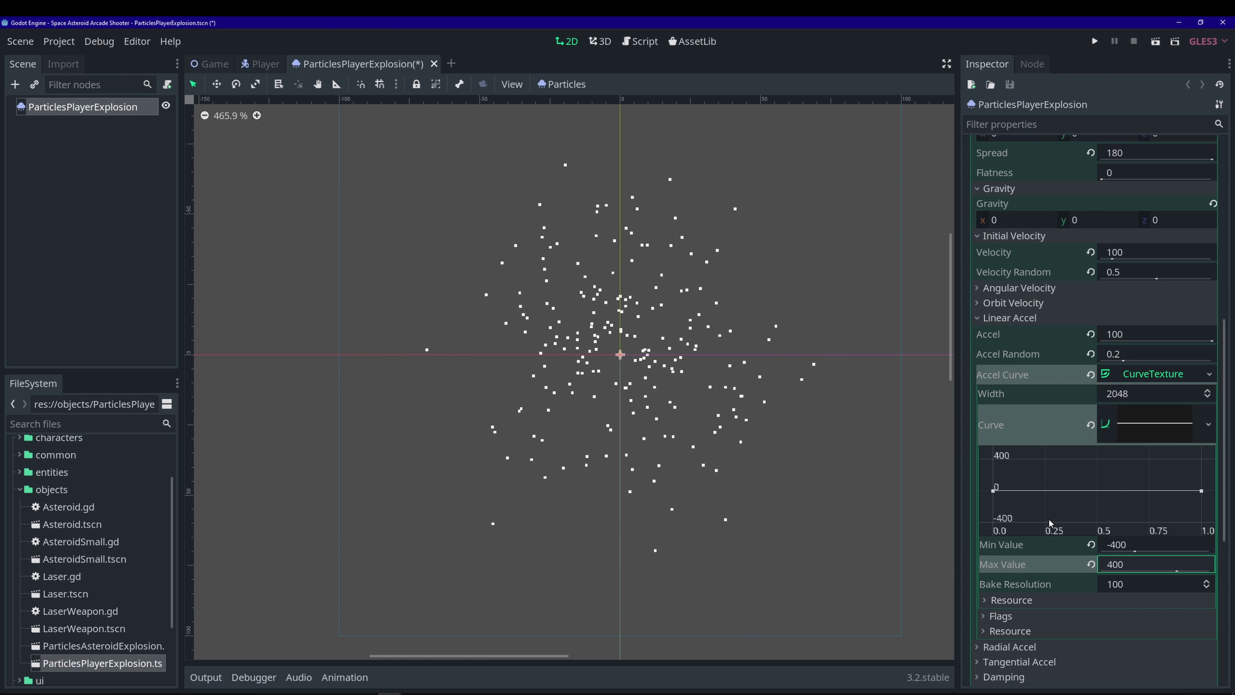
left_click(993, 492)
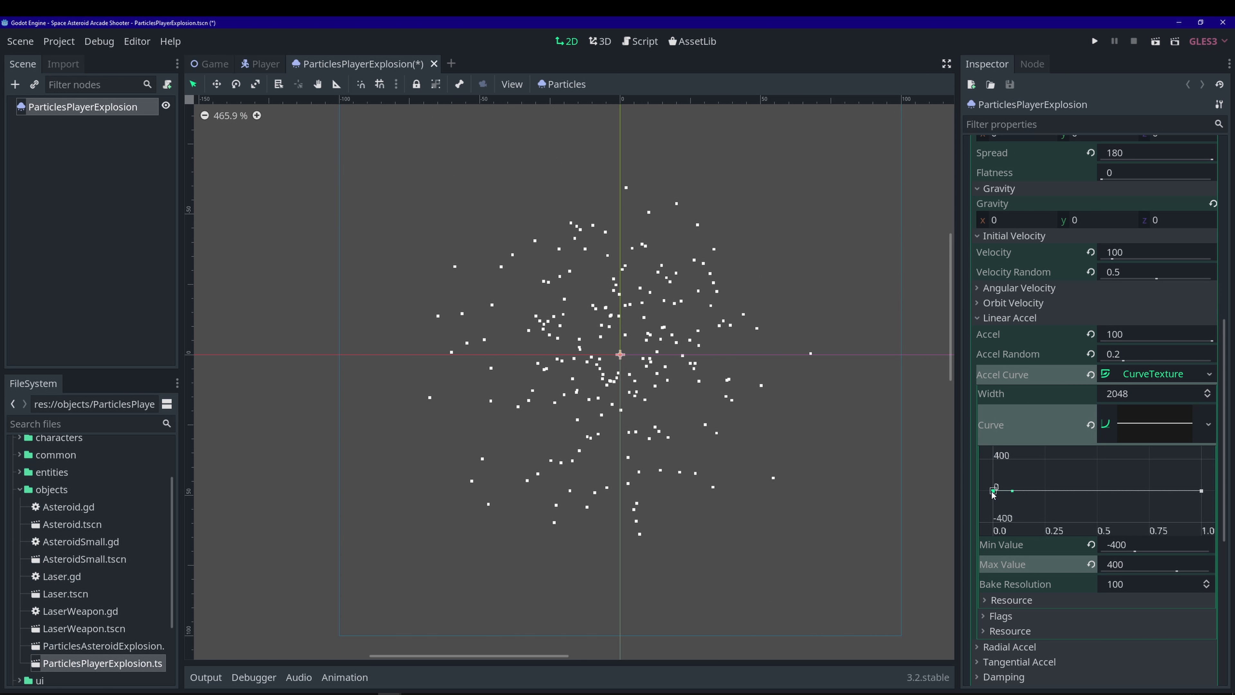
left_click_drag(993, 492, 992, 459)
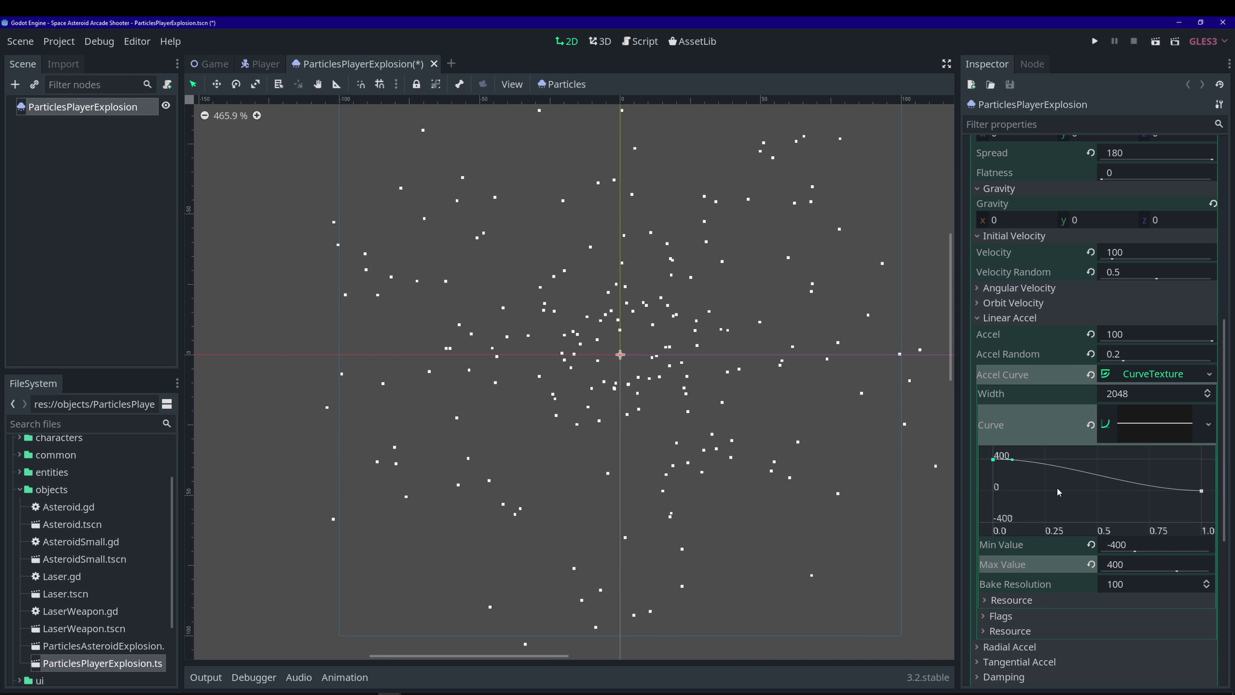
right_click(1047, 465)
left_click(1058, 470)
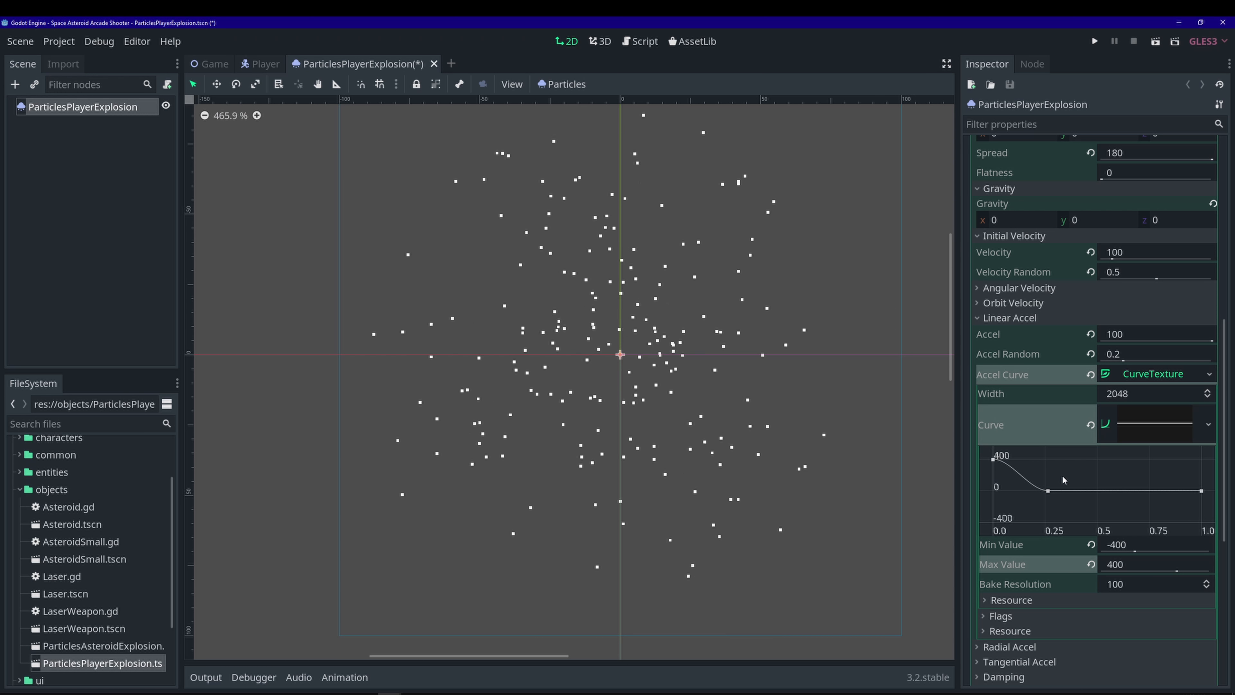
left_click_drag(1048, 492, 1032, 488)
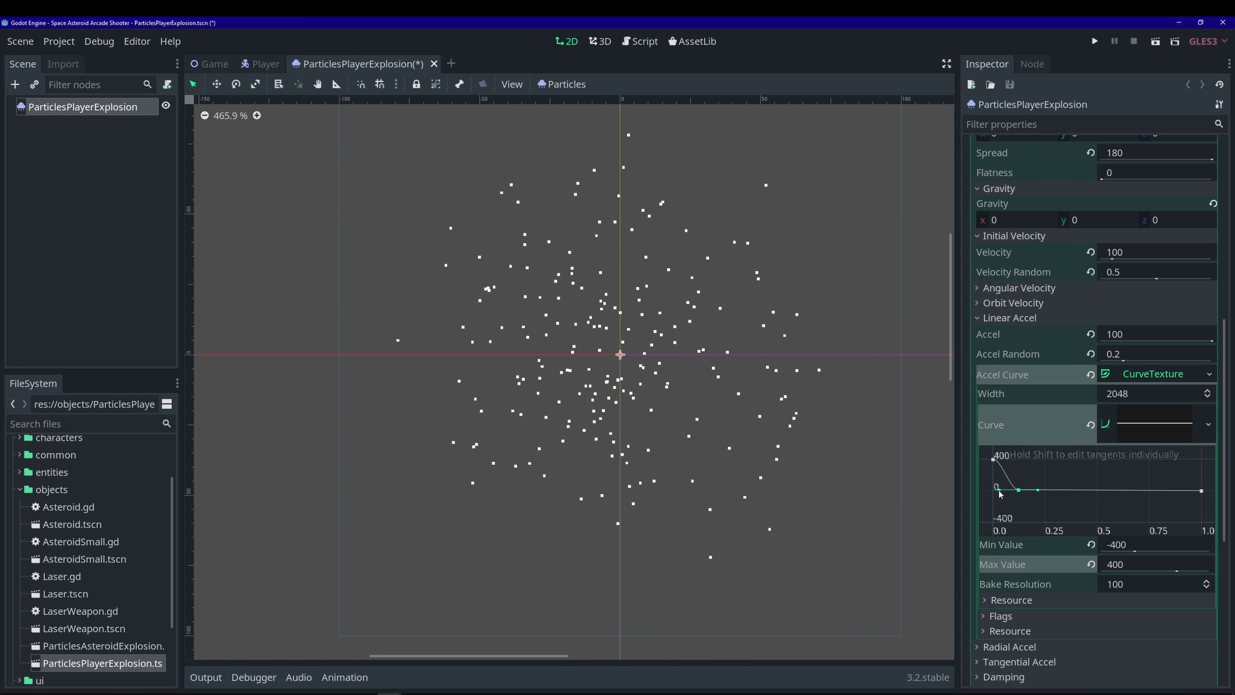
left_click_drag(1000, 493, 1005, 481)
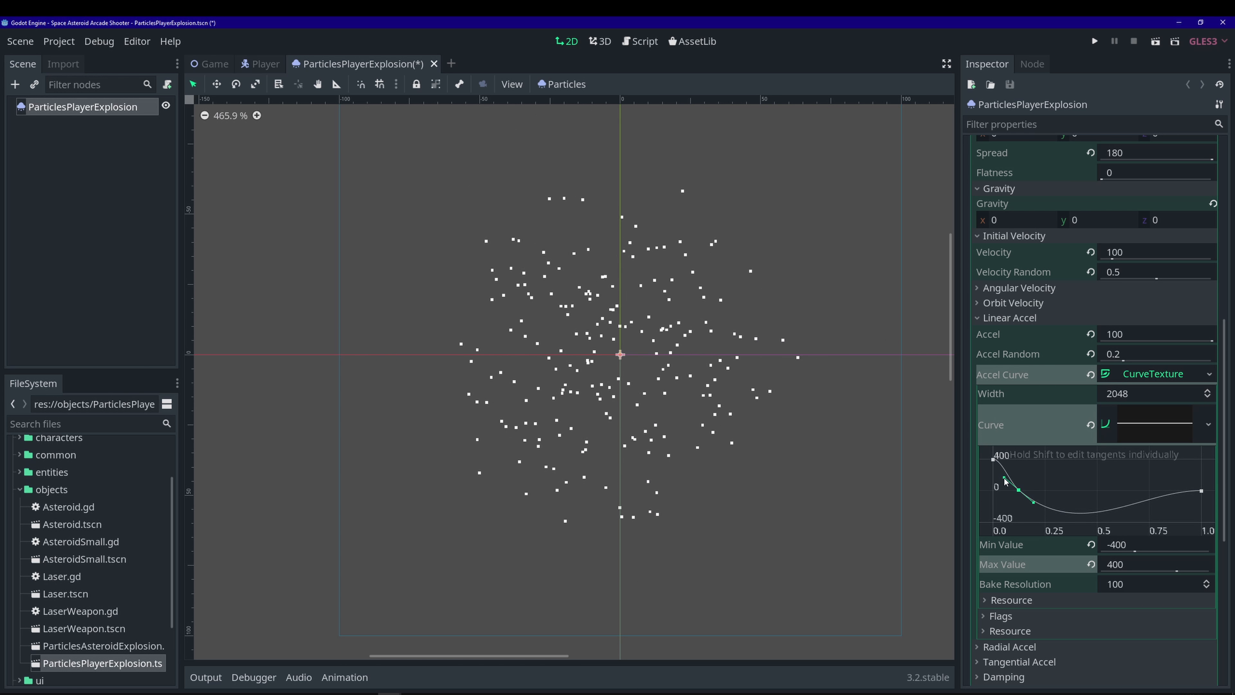
left_click(993, 459)
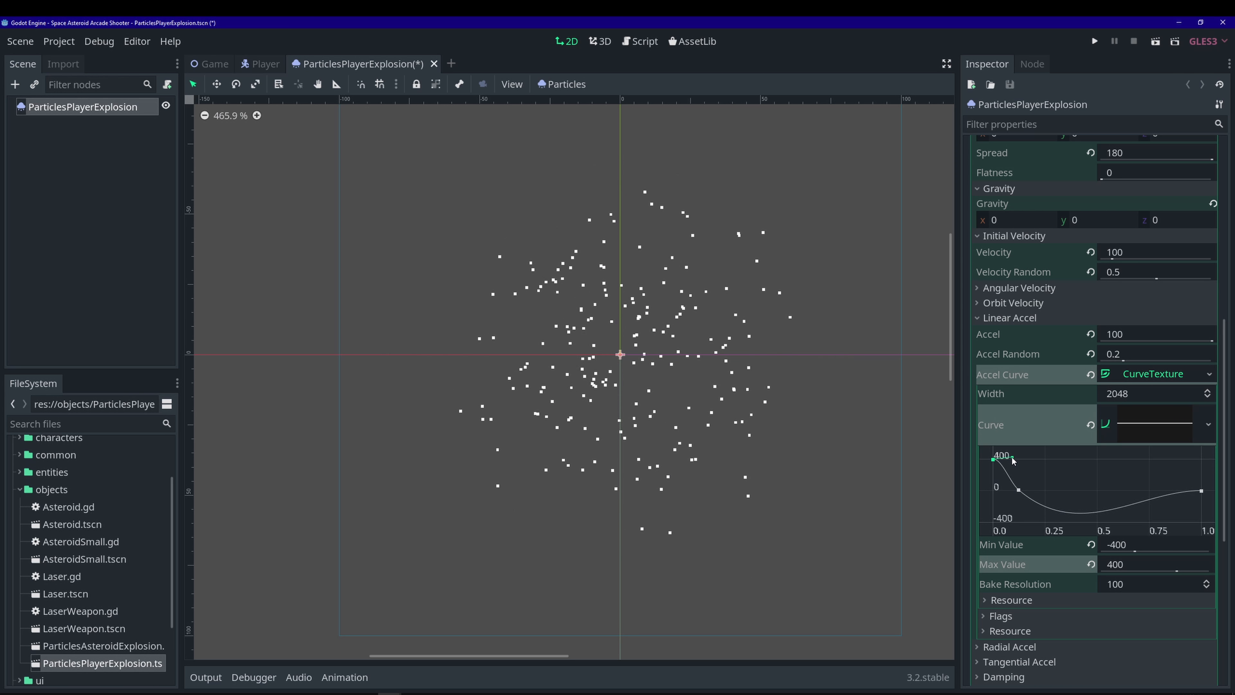
left_click_drag(1013, 454, 1012, 446)
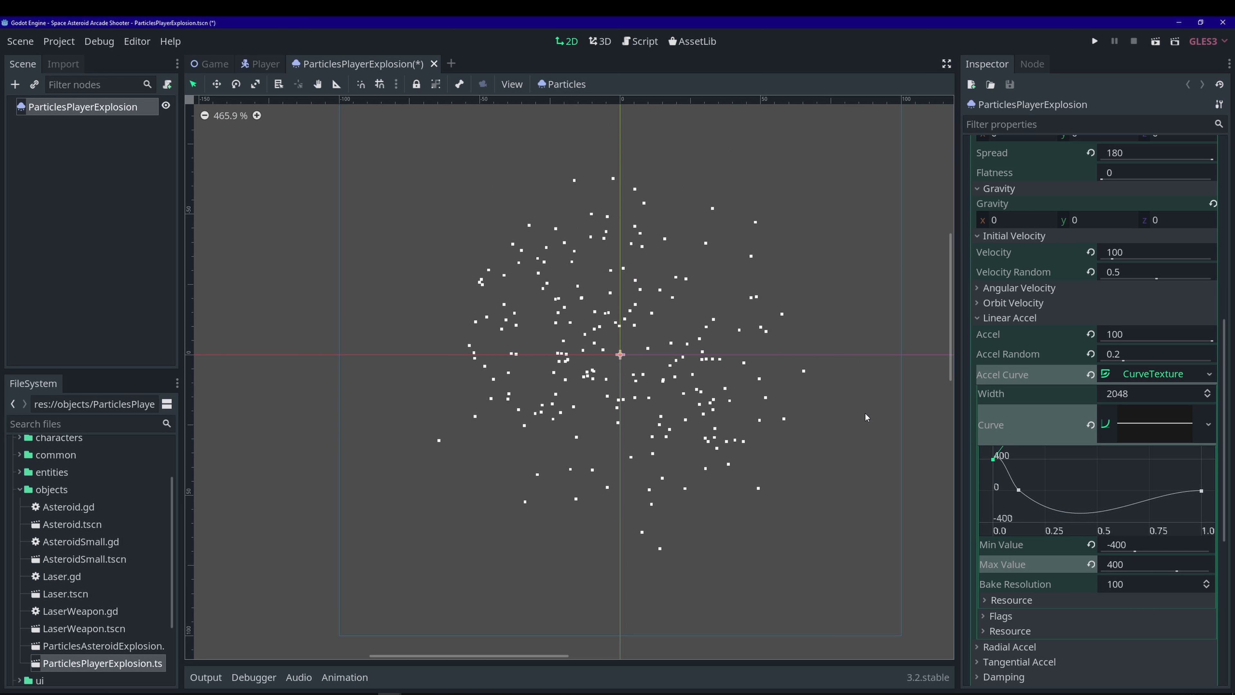
key("ctrl+s")
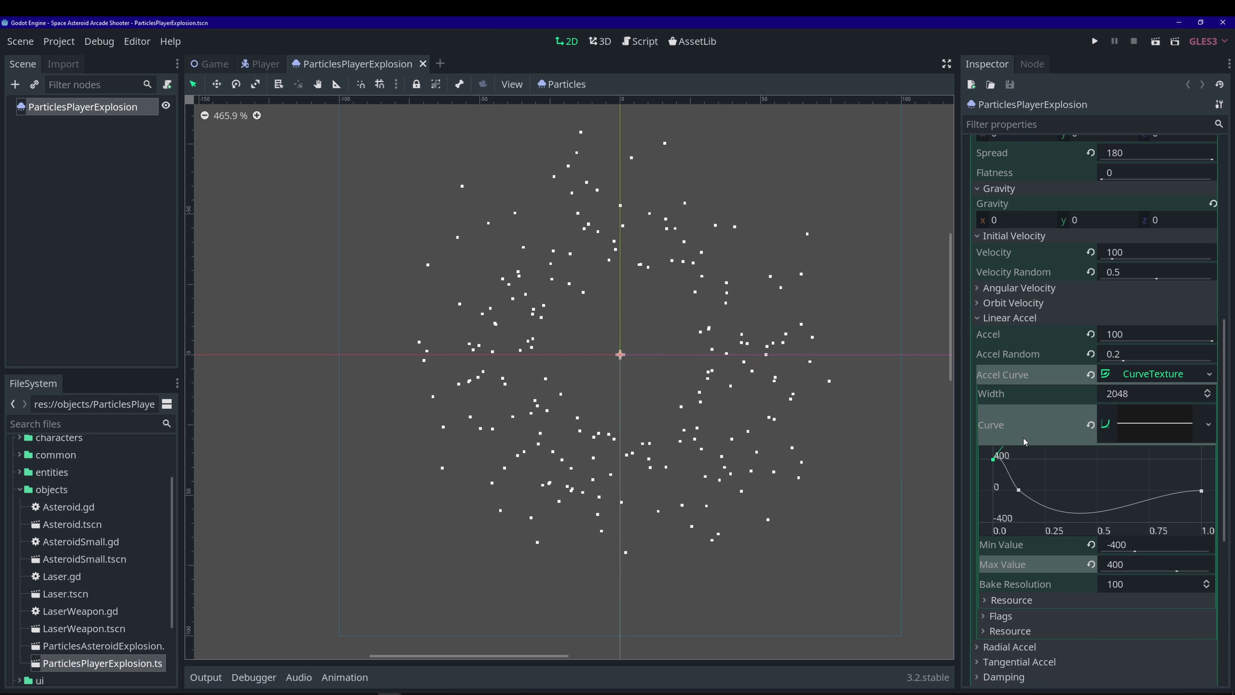
- Set the explosion particles' scale to 2
scroll(1035, 405, "down", 3)
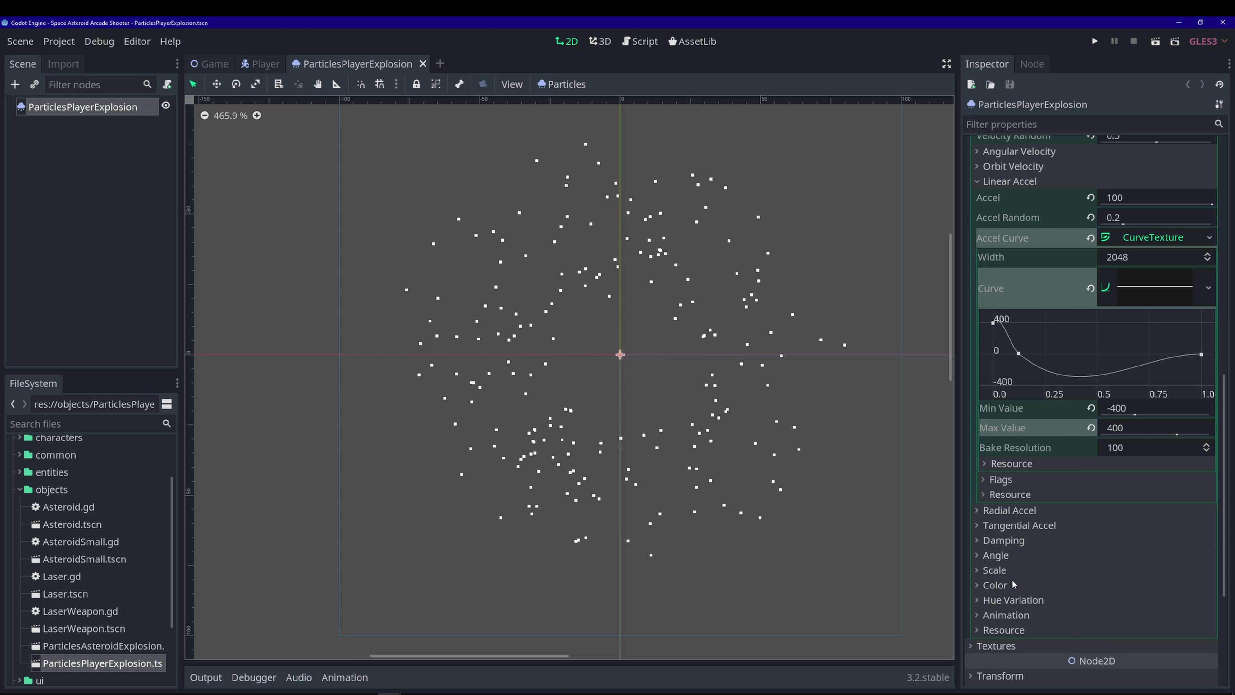
left_click(1027, 568)
scroll(1027, 568, "down", 3)
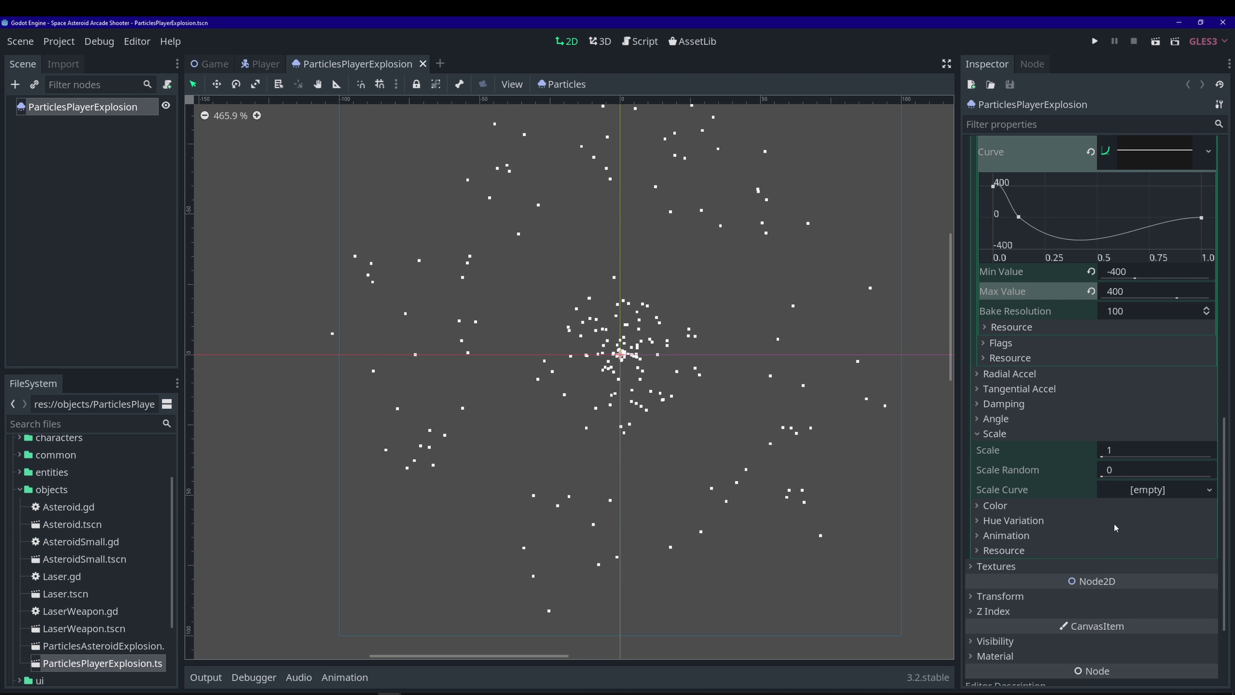
left_click(1126, 449)
type("2")
key("Return")
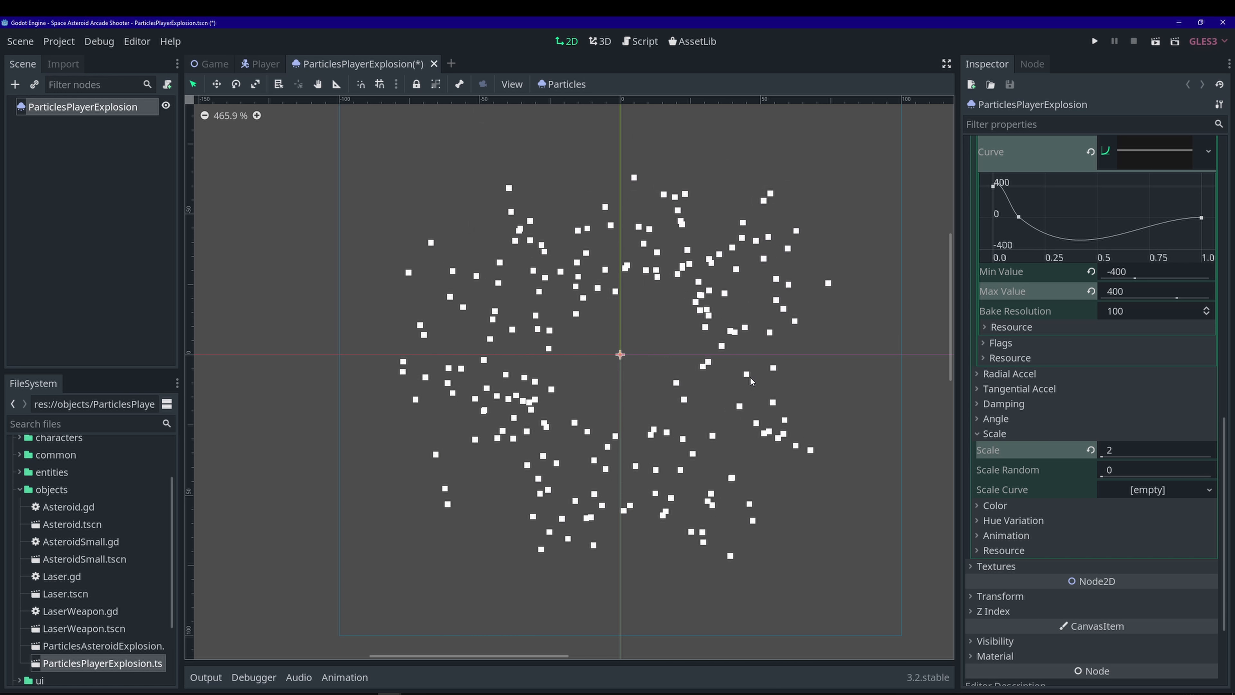
- Add a scale CurveTexture with max value 2.5, raise its start to 2.5, and save
left_click(1208, 490)
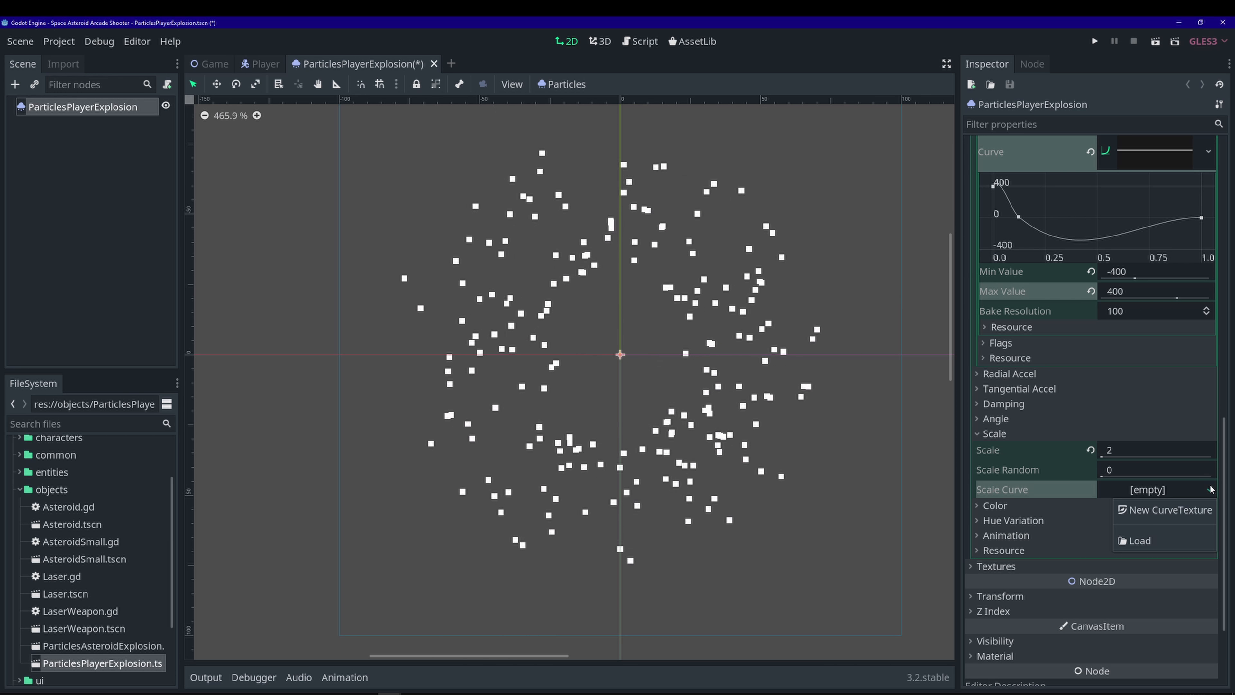
left_click(1180, 506)
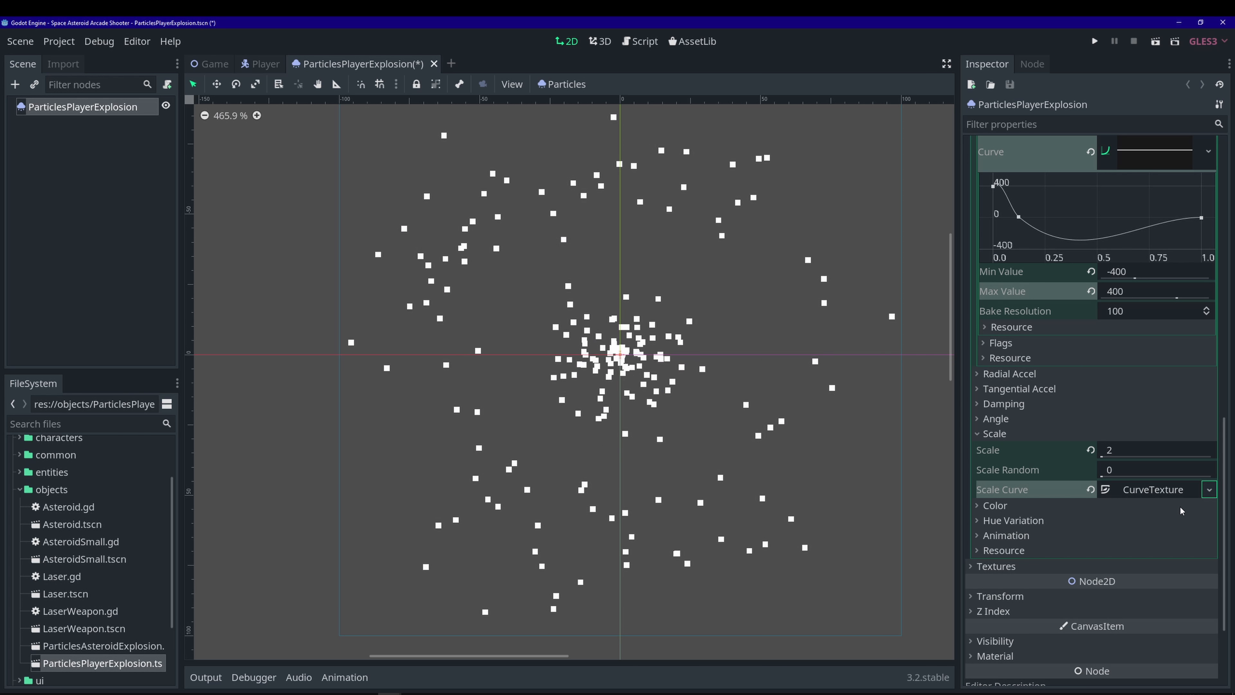
left_click(1164, 491)
left_click(1160, 532)
scroll(1076, 510, "down", 3)
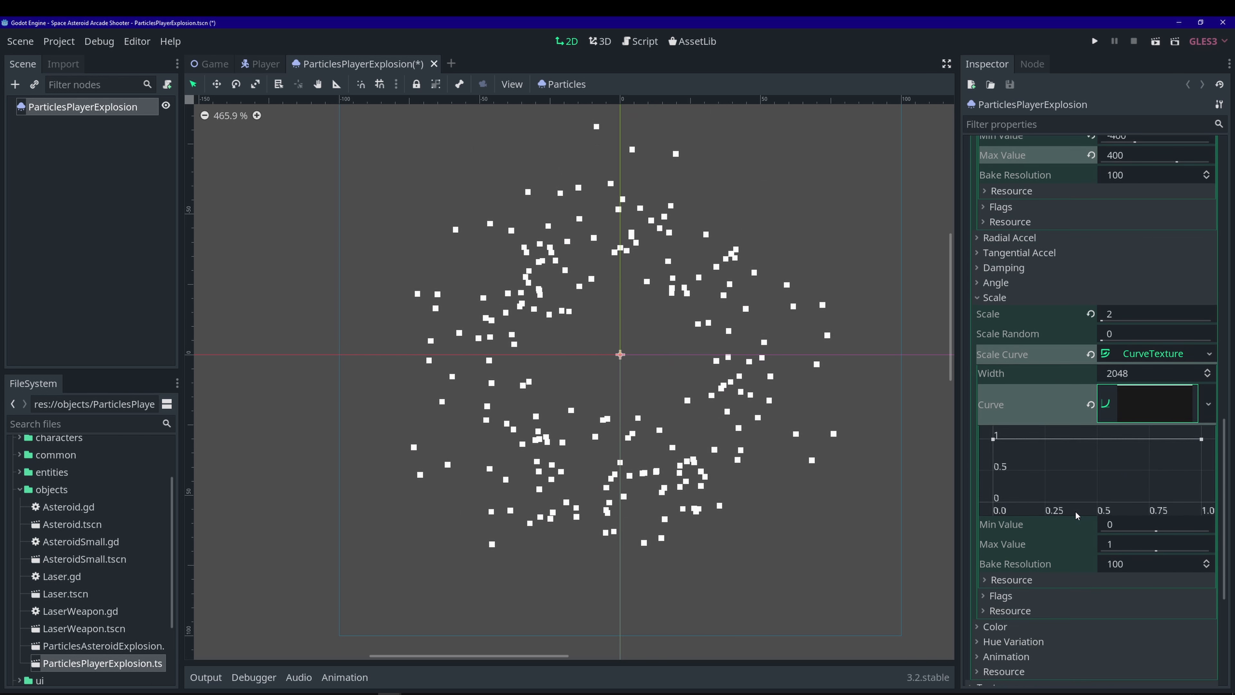
scroll(1065, 498, "down", 2)
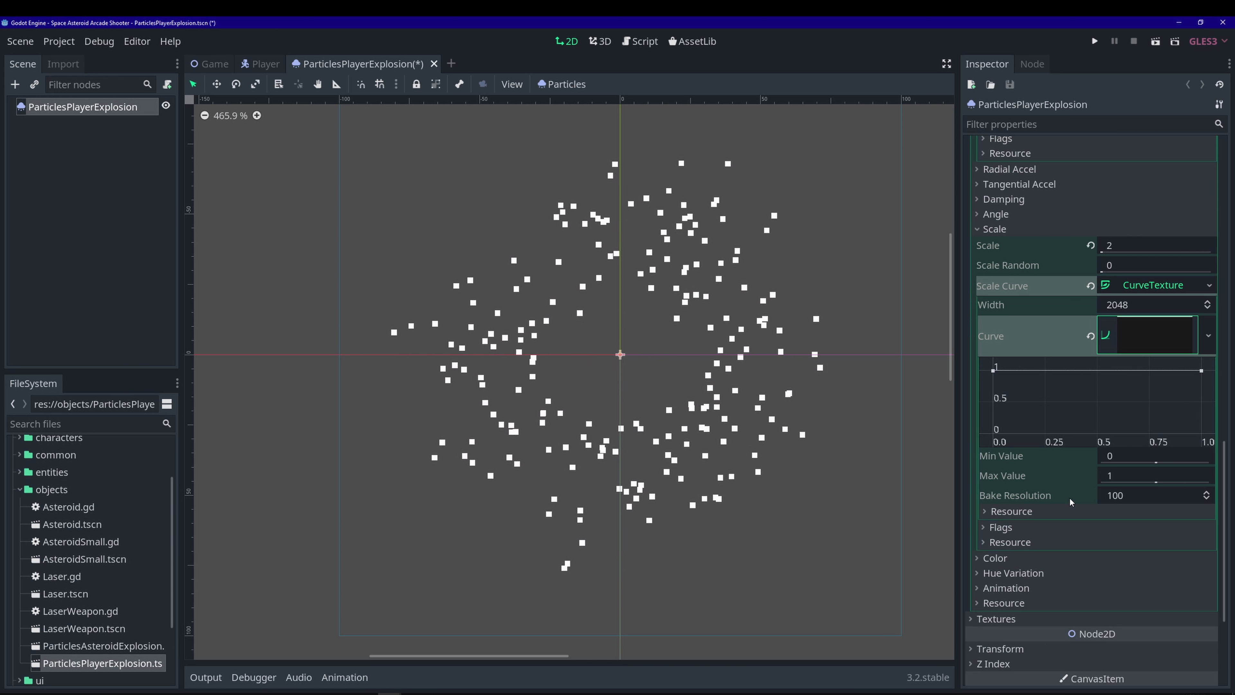
left_click(1125, 473)
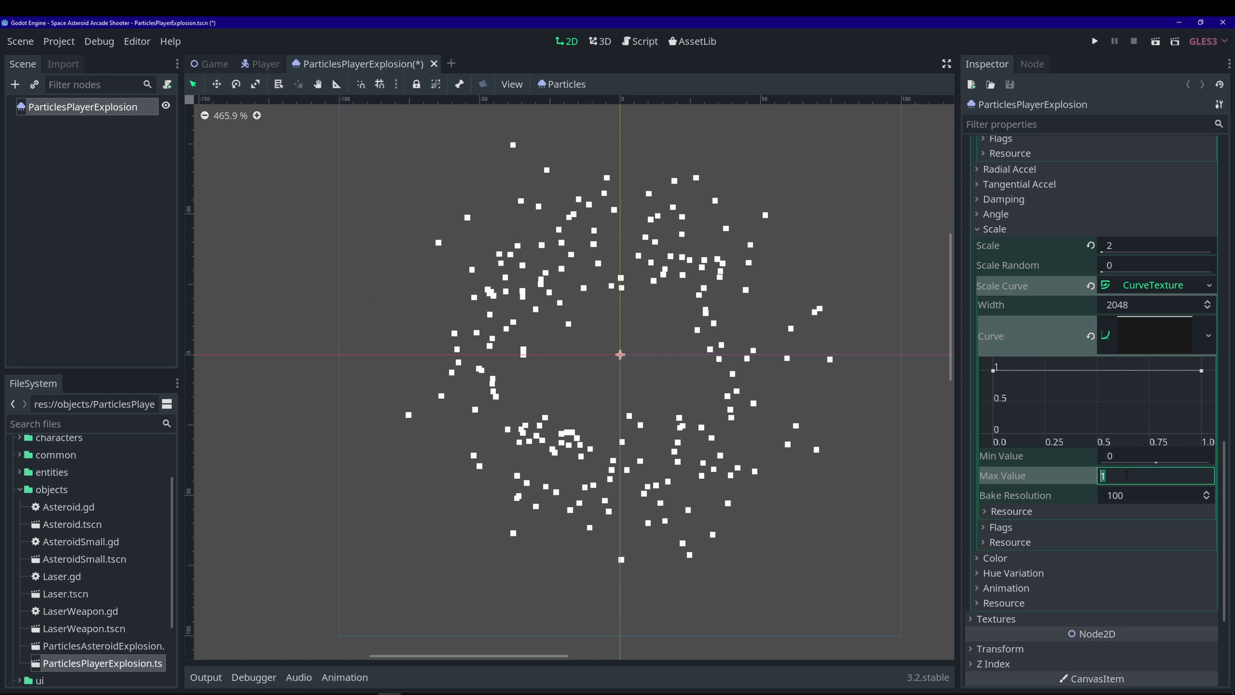
type("2.5")
key("Return")
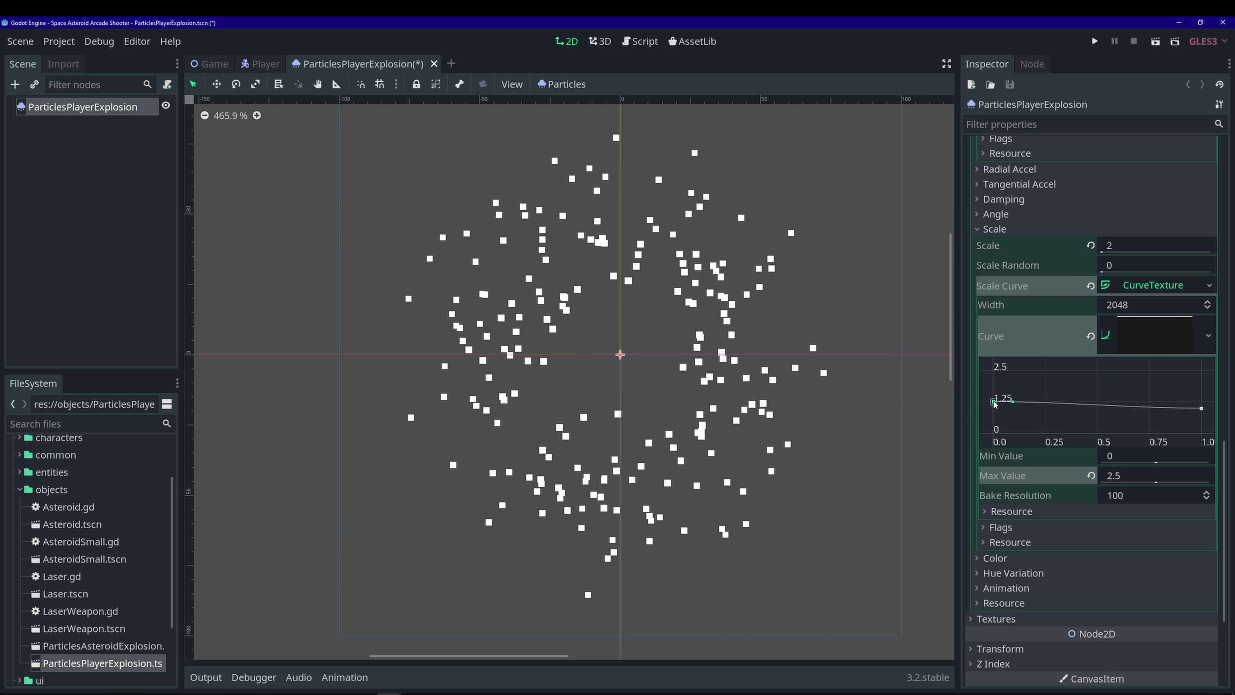
left_click_drag(993, 402, 994, 371)
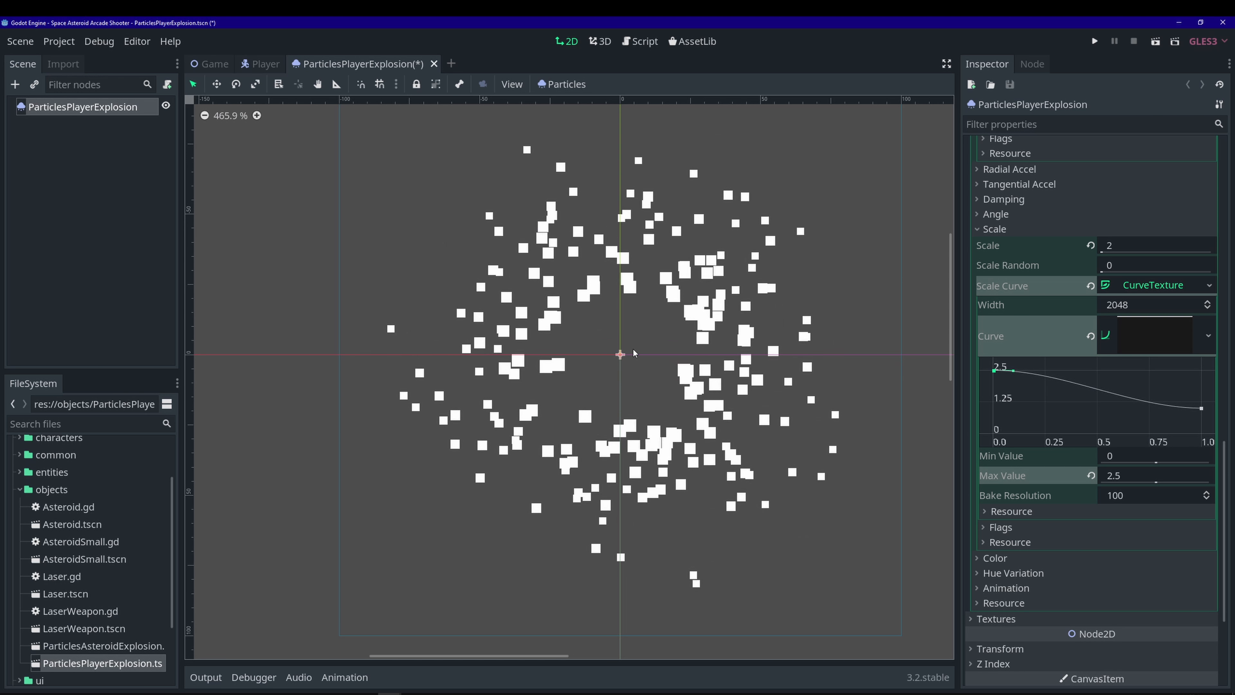
key("ctrl+s")
- Set the Color Ramp to a new GradientTexture holding a new black-to-white Gradient
left_click(1034, 558)
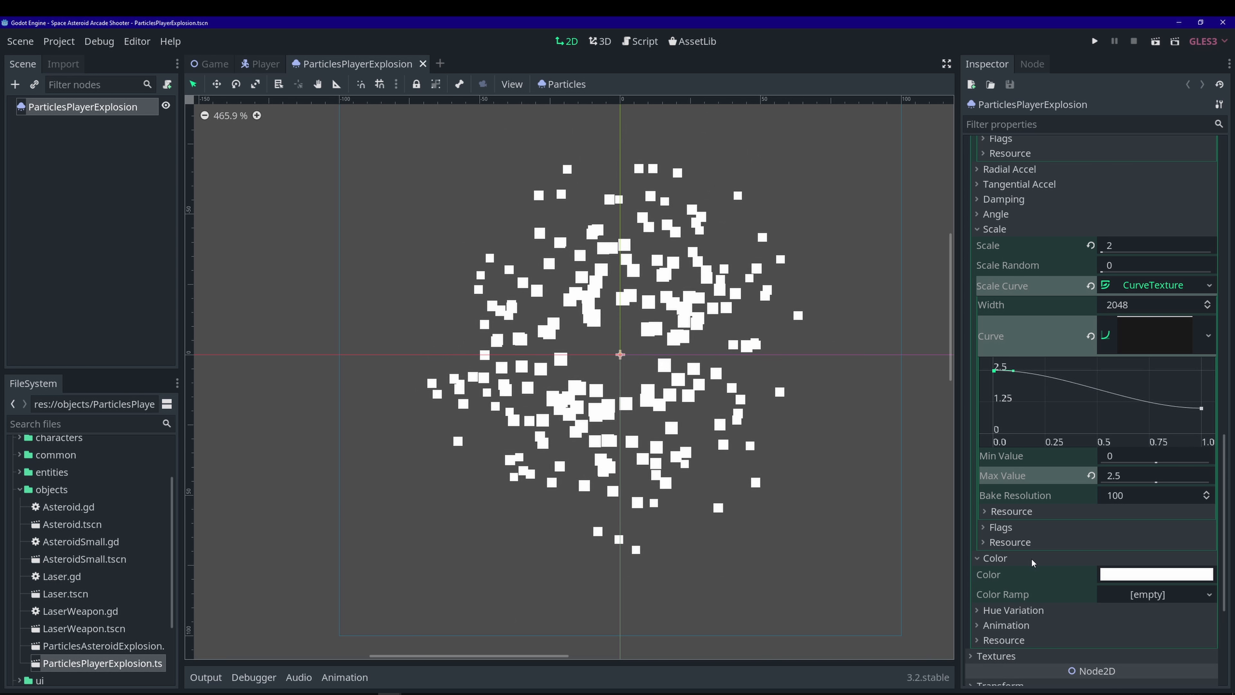
scroll(1084, 535, "down", 3)
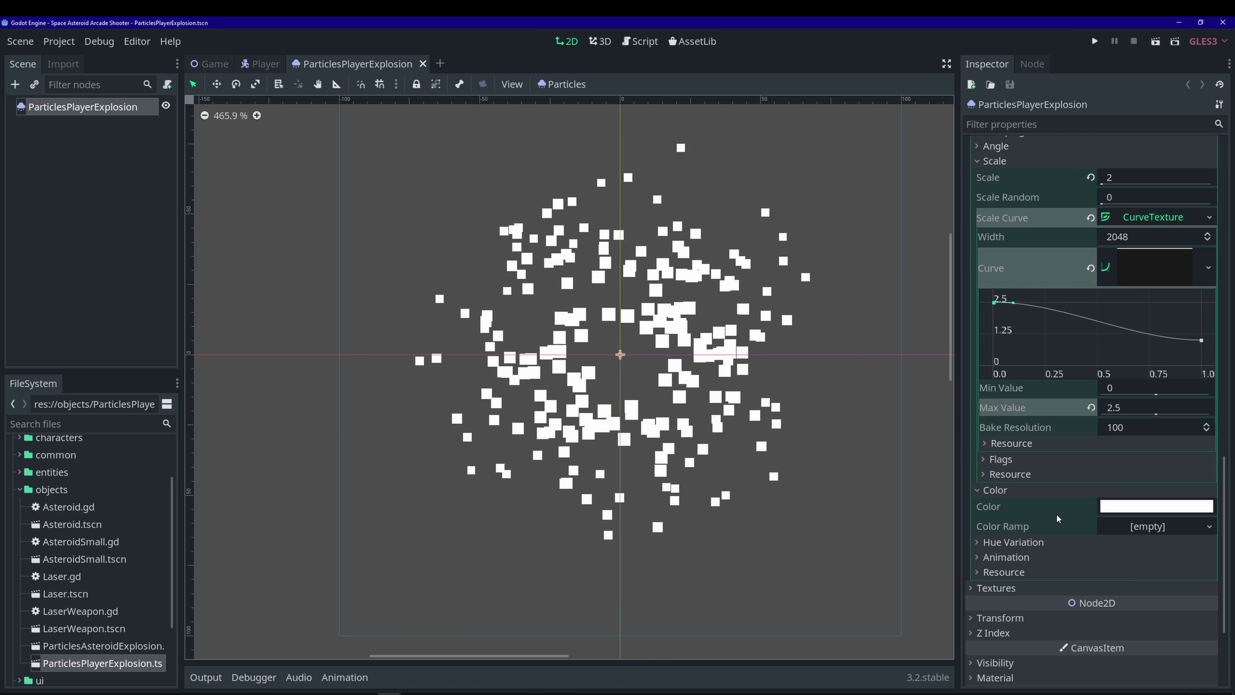
left_click(1209, 529)
left_click(1138, 545)
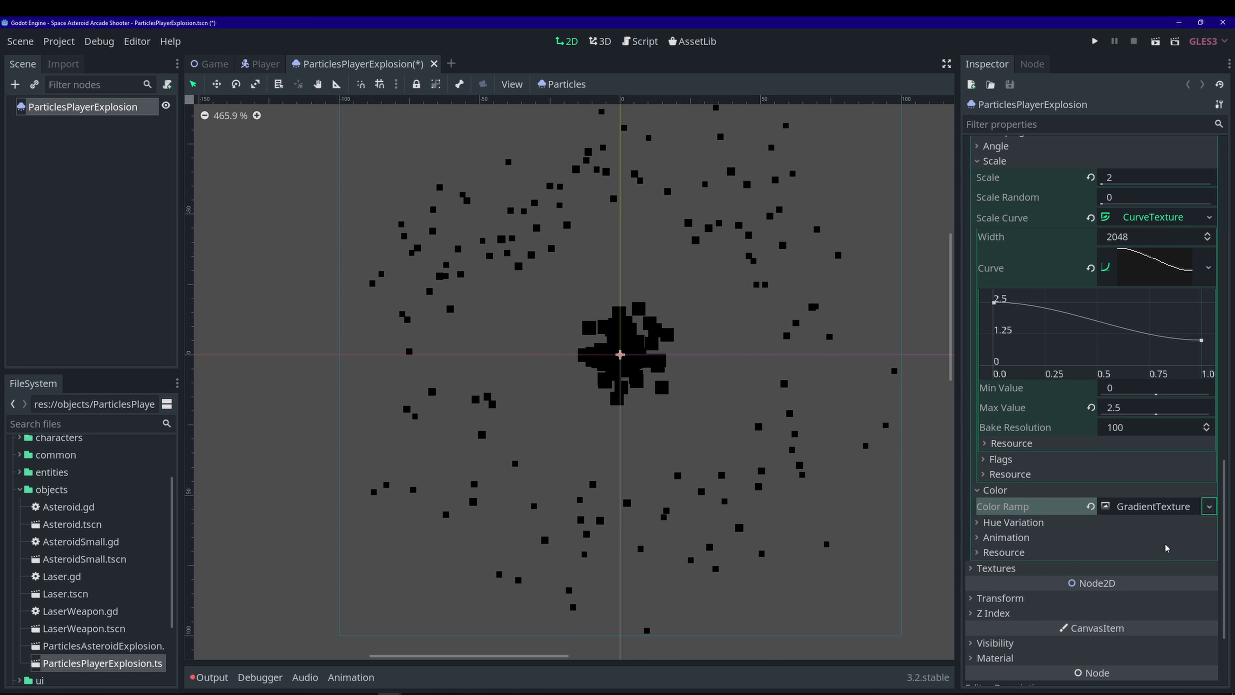
left_click(1165, 508)
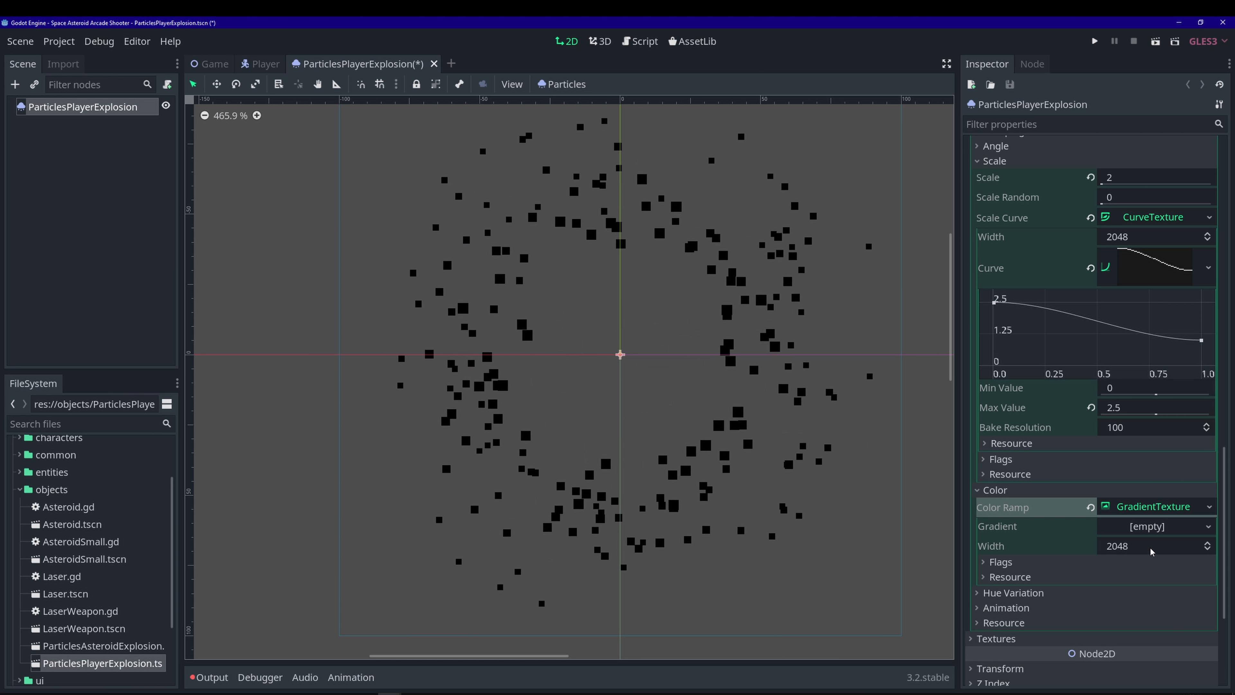
left_click(1167, 526)
left_click(1172, 543)
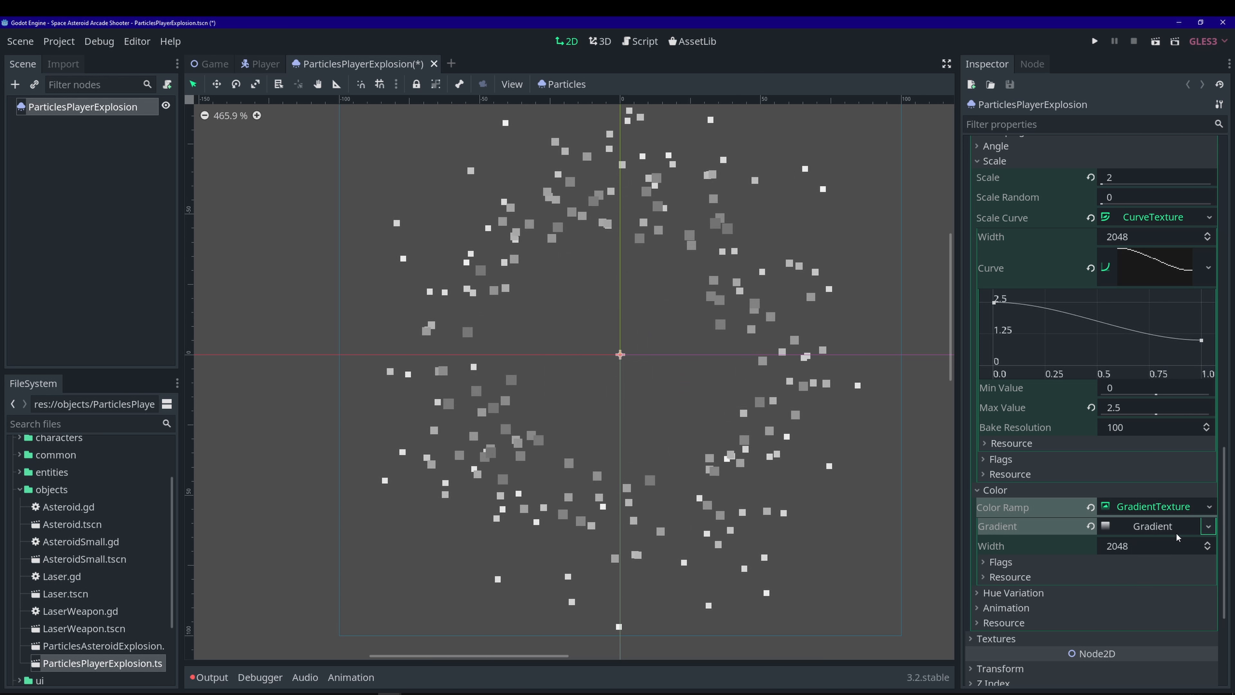
left_click(1171, 527)
scroll(1043, 589, "down", 1)
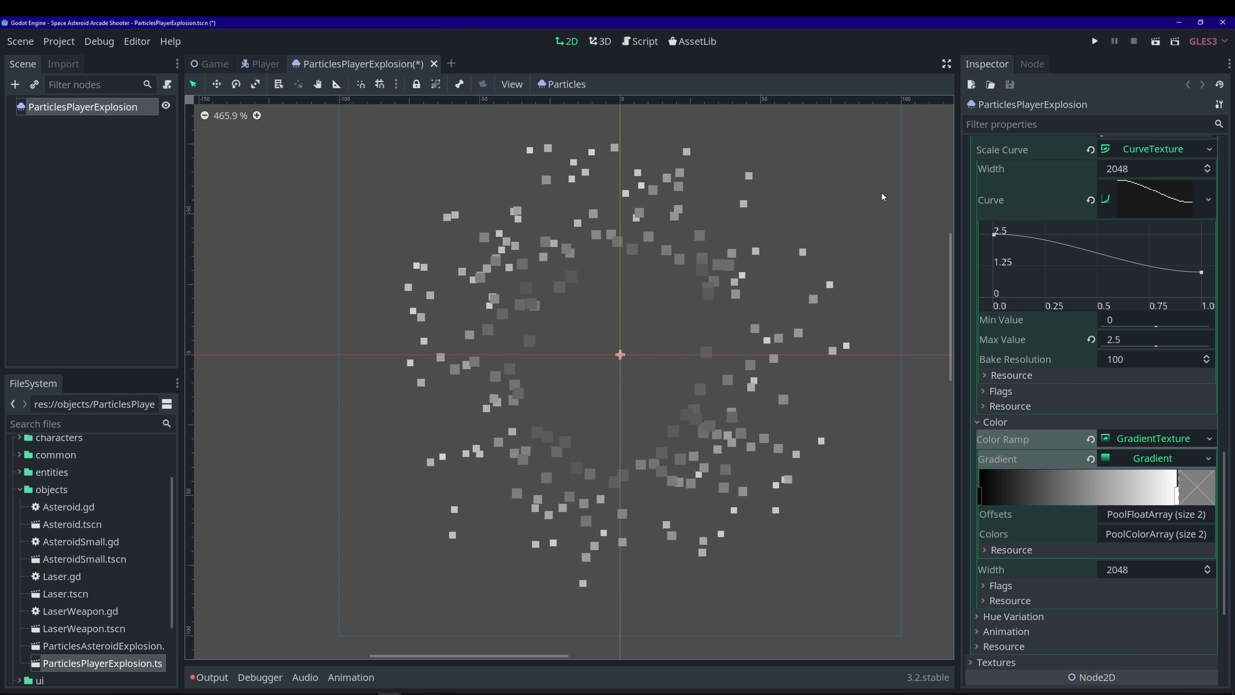
- Set the gradient's offsets array to size 5 and start entering the second offset, 0.15
scroll(1021, 421, "down", 3)
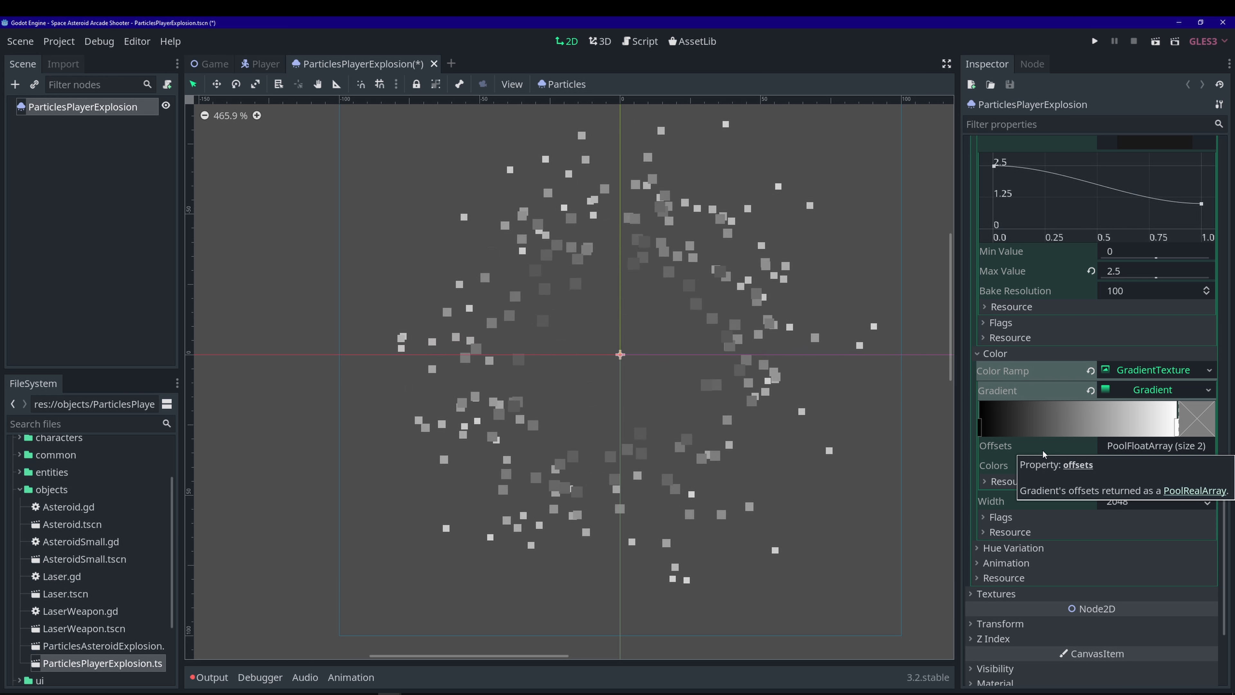
left_click(1177, 445)
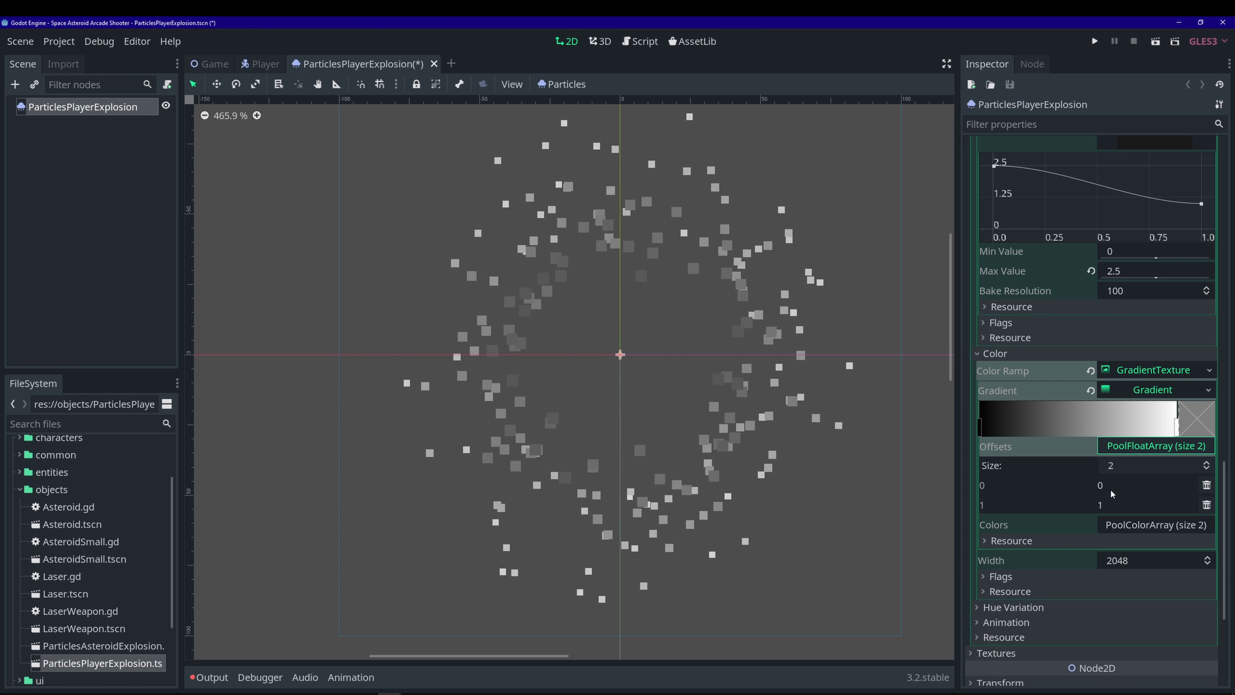
left_click(1131, 469)
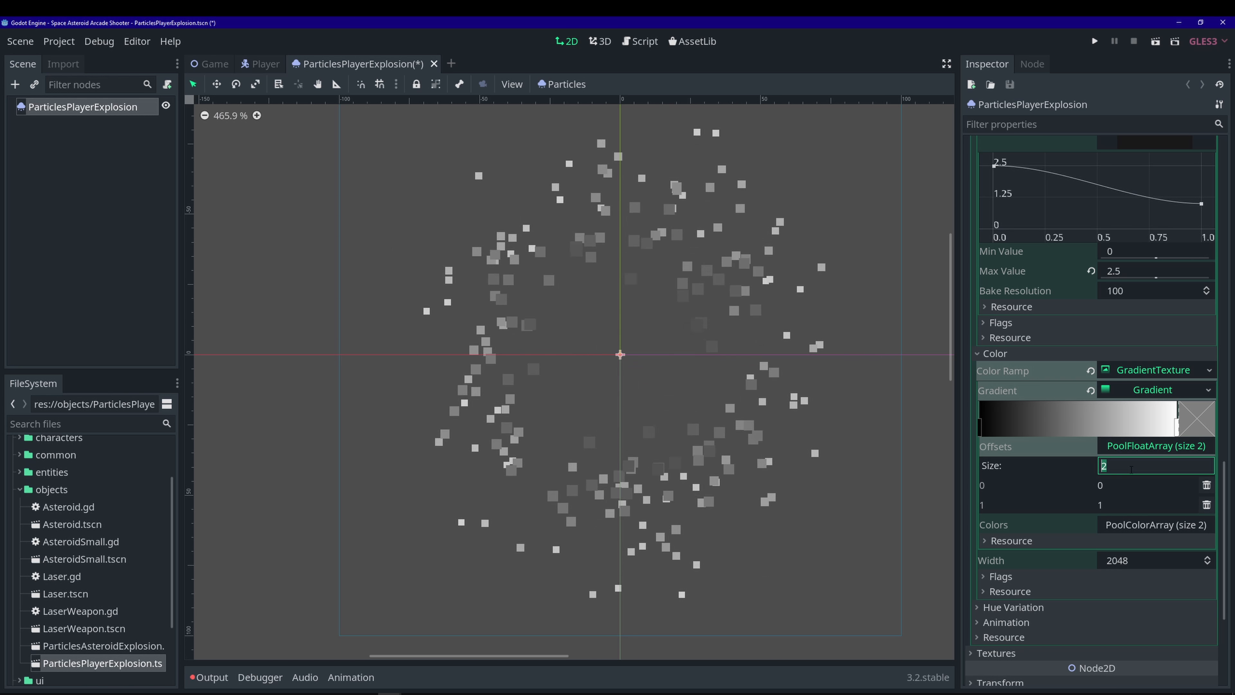
type("5")
key("Return")
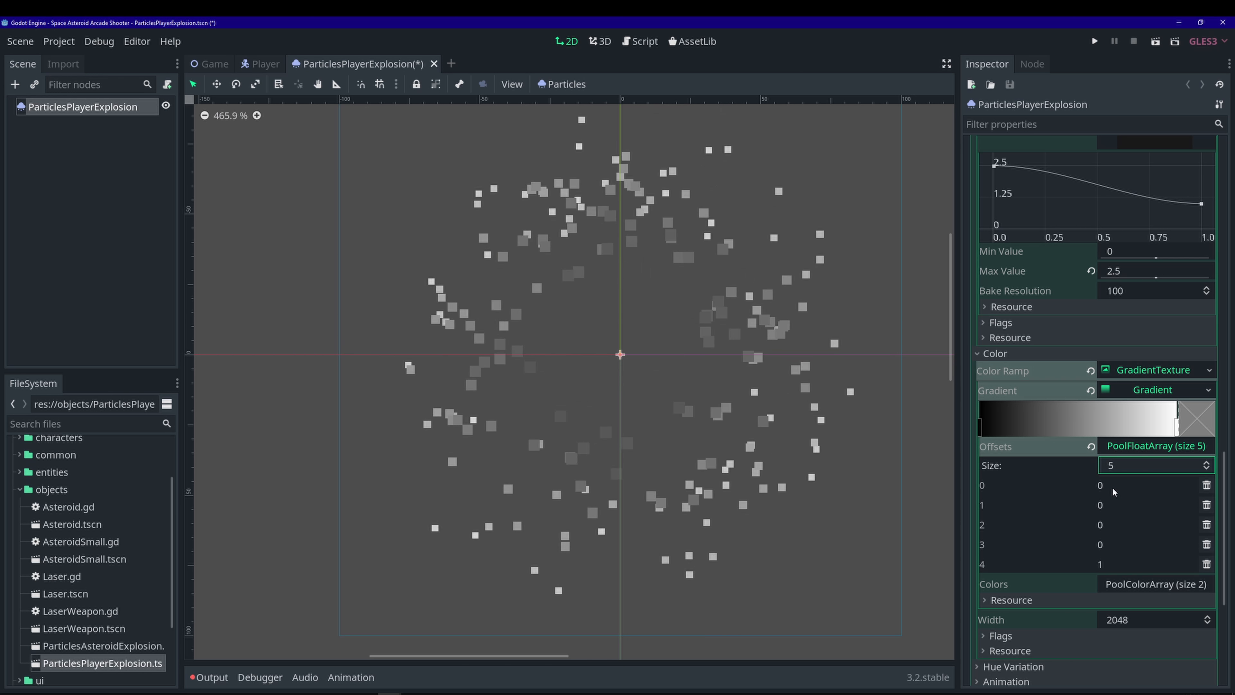
left_click(1118, 504)
type("0.8")
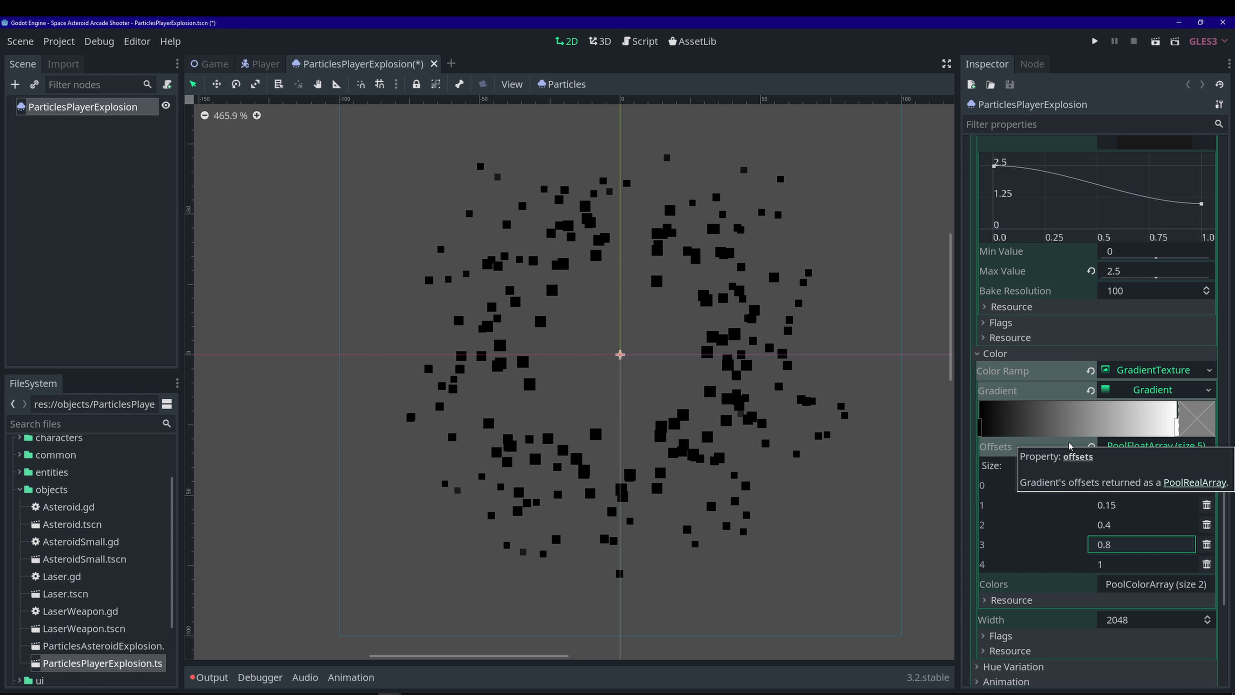
scroll(1045, 477, "down", 2)
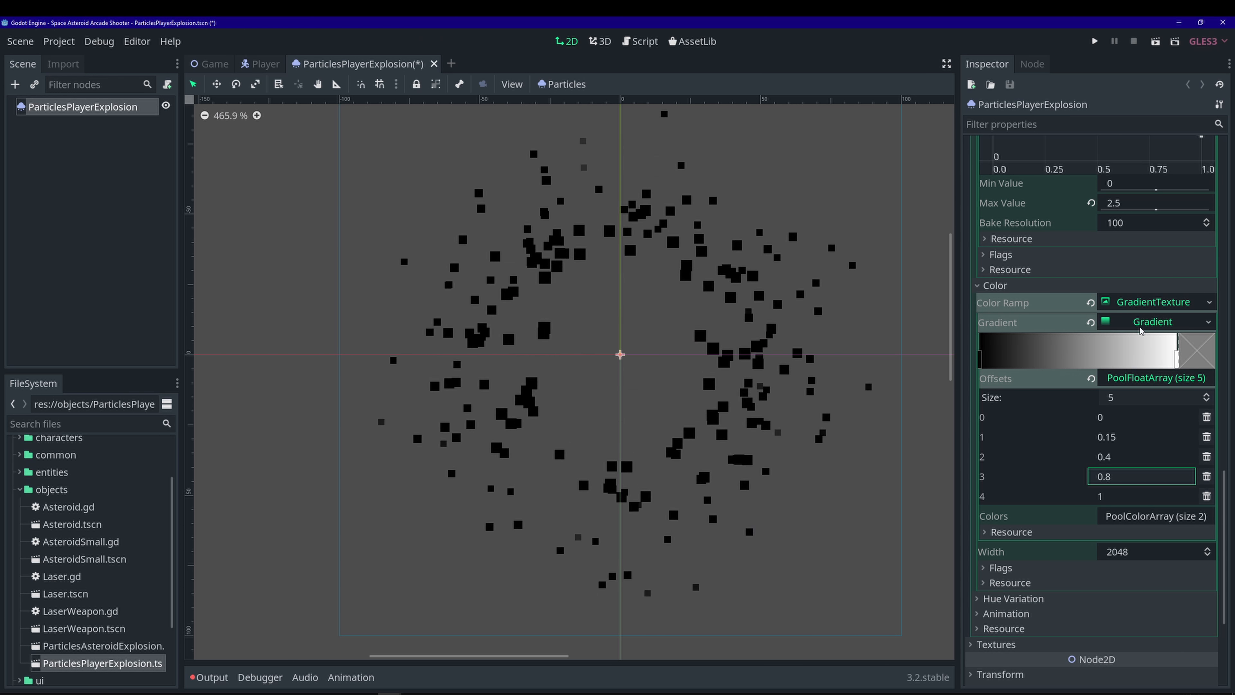
scroll(1055, 436, "down", 2)
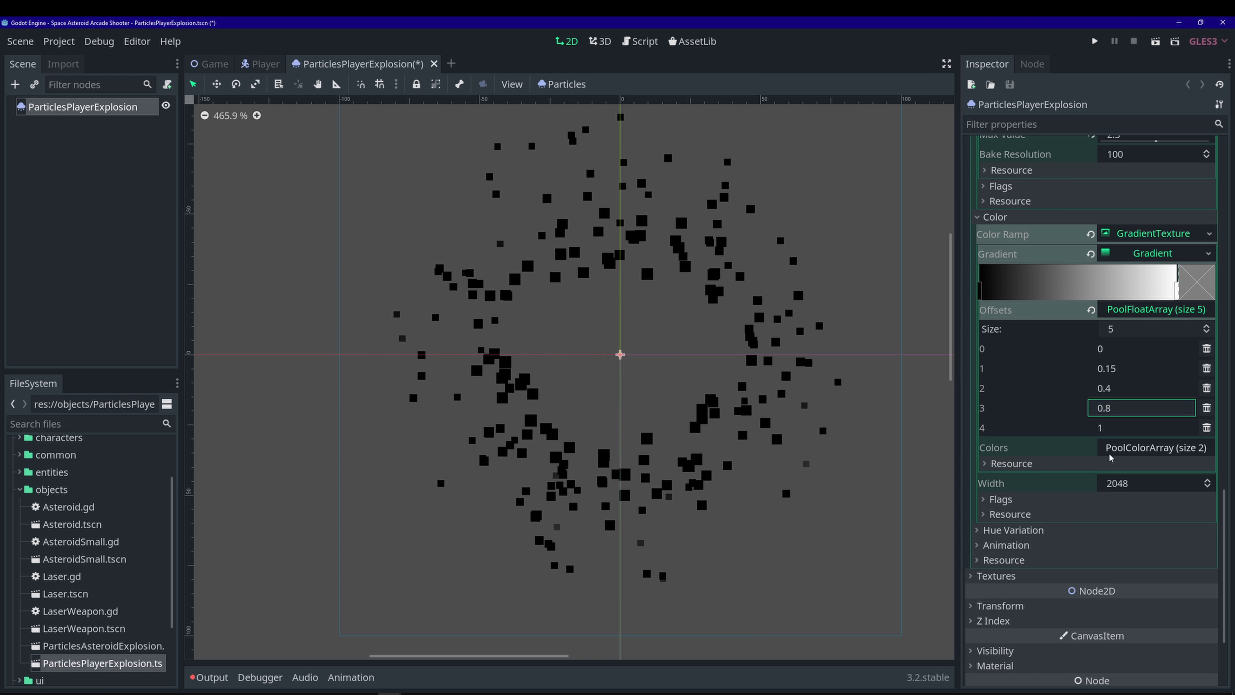
- Set the first gradient colour to a pale yellow (f3eea1)
left_click(1152, 448)
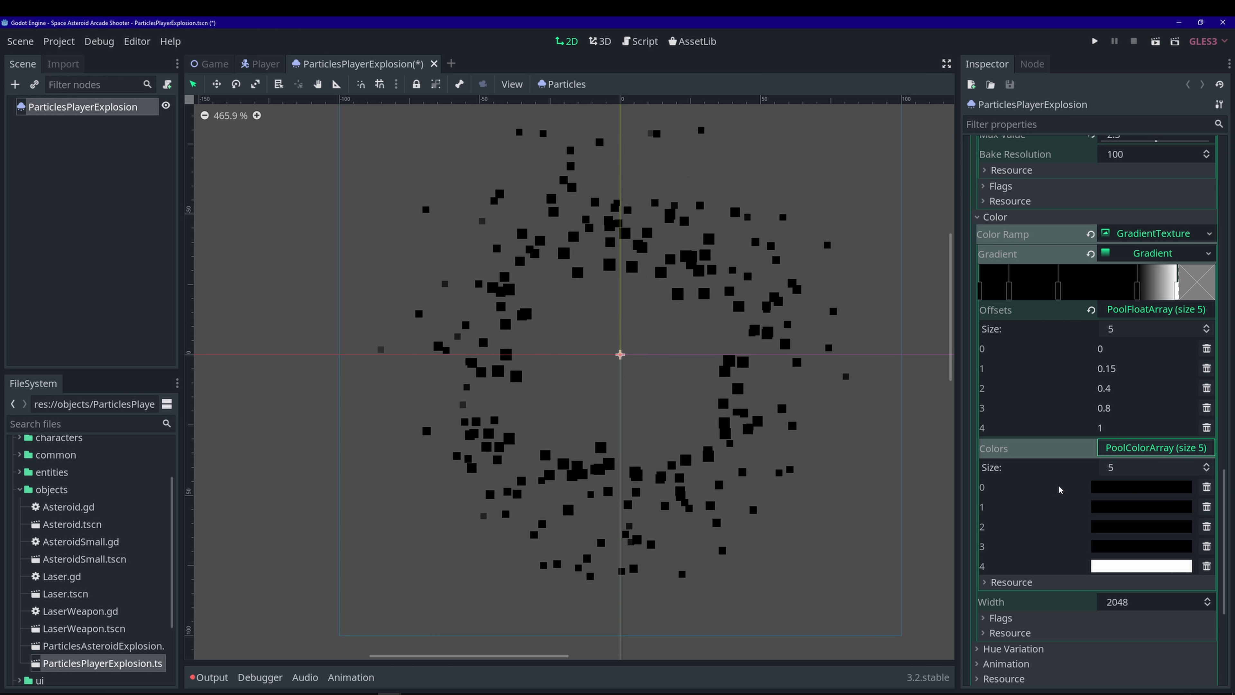
left_click(1118, 486)
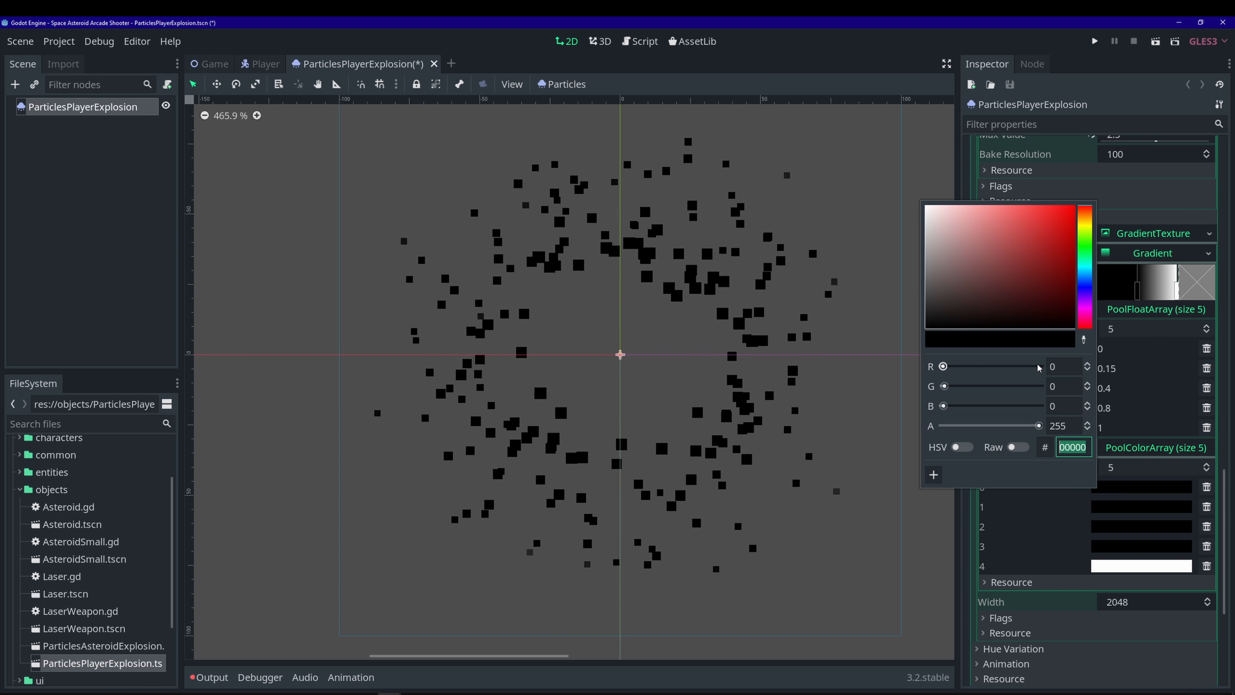
left_click(1087, 228)
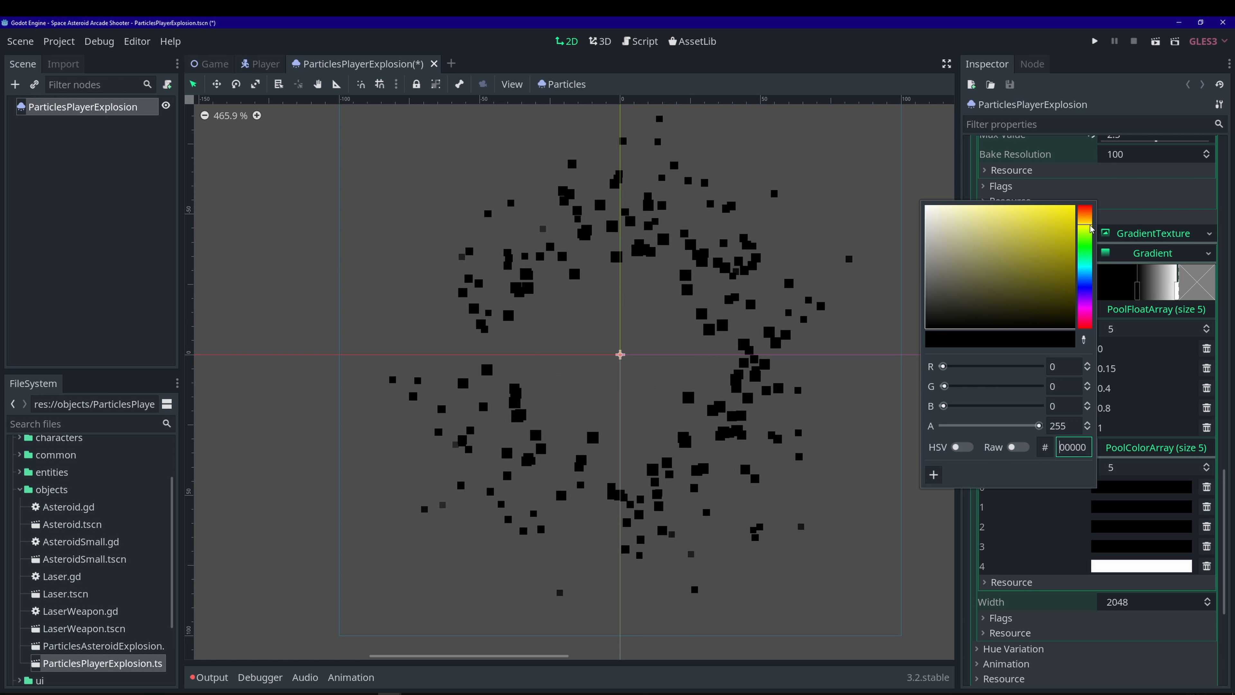
left_click(1015, 221)
left_click_drag(1014, 221, 976, 212)
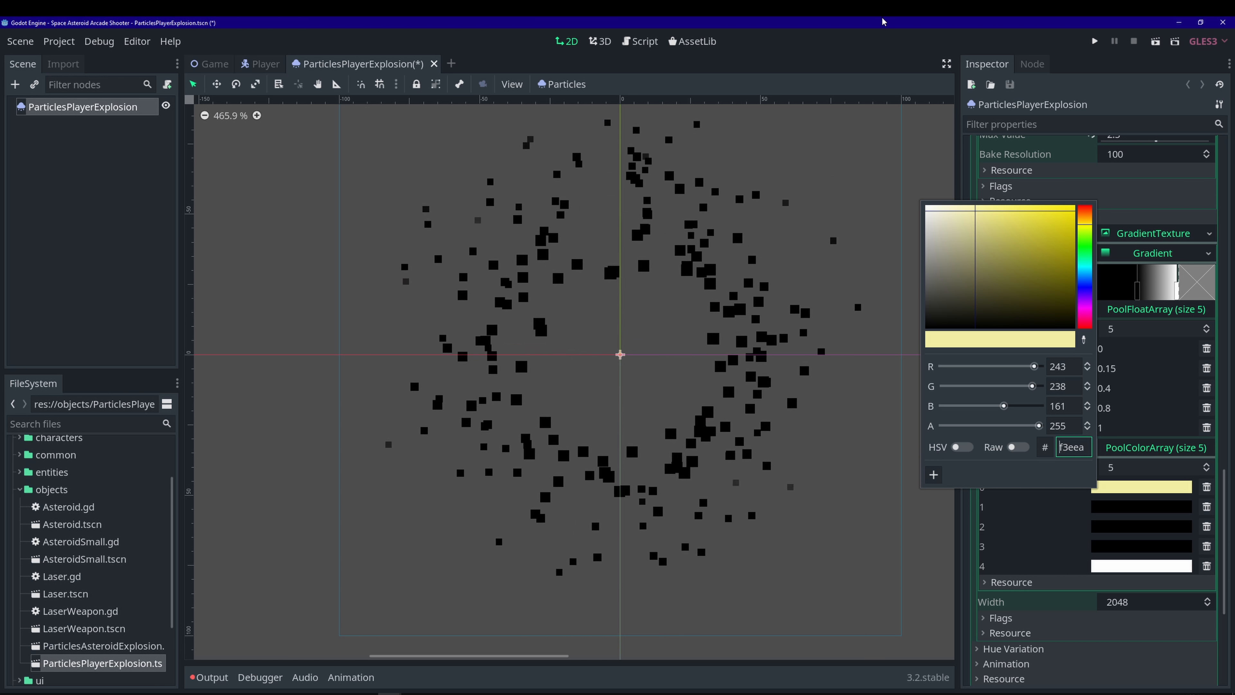
left_click(1105, 179)
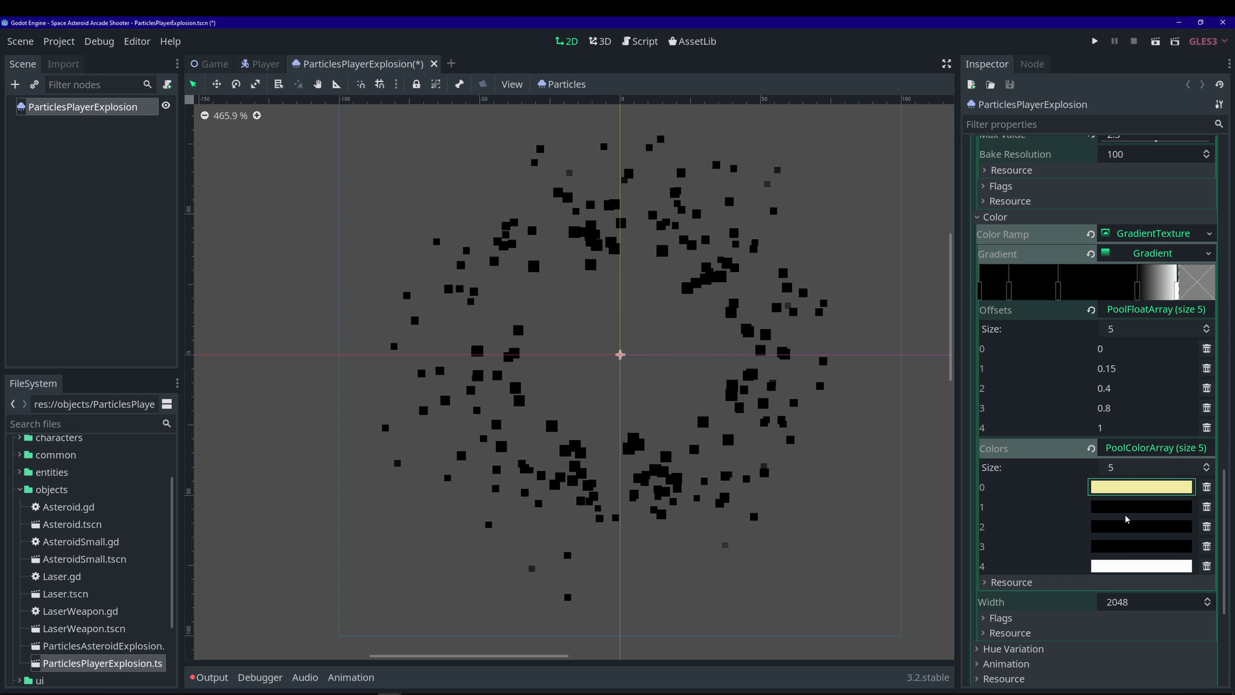
- Make the second gradient colour a dull olive yellow
left_click(1140, 508)
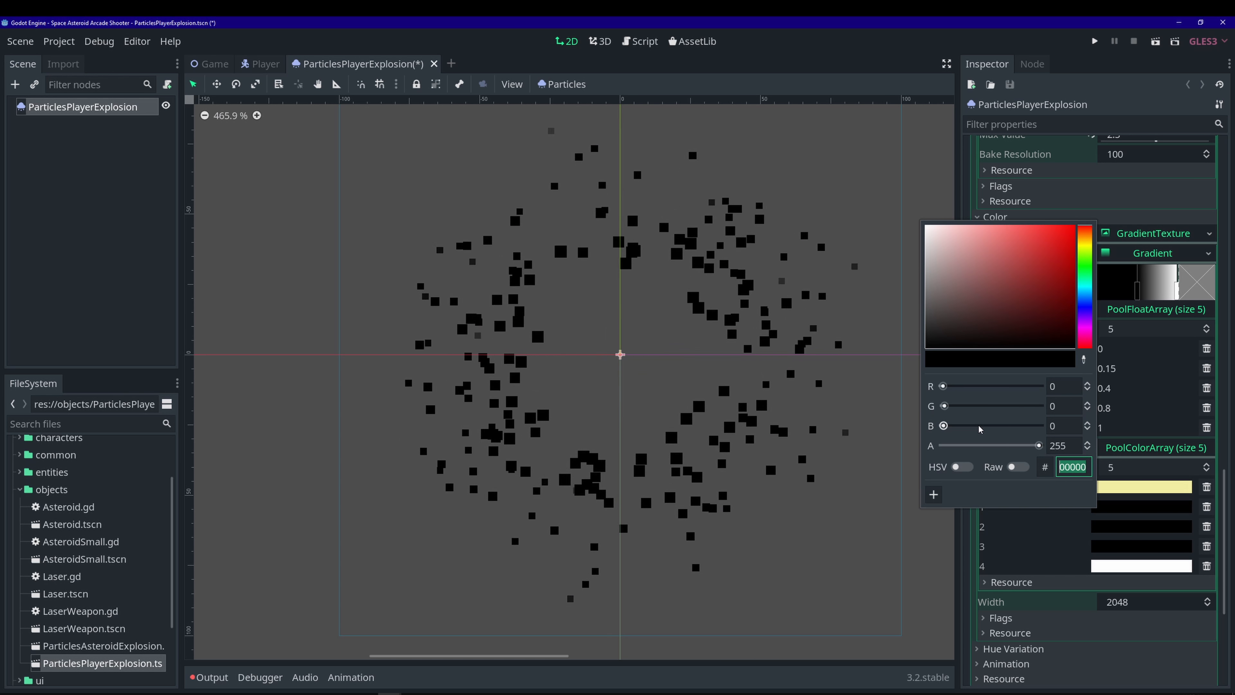
left_click(1087, 249)
mouse_move(1002, 257)
left_mouse_down()
mouse_move(1008, 286)
mouse_move(1020, 268)
left_mouse_up()
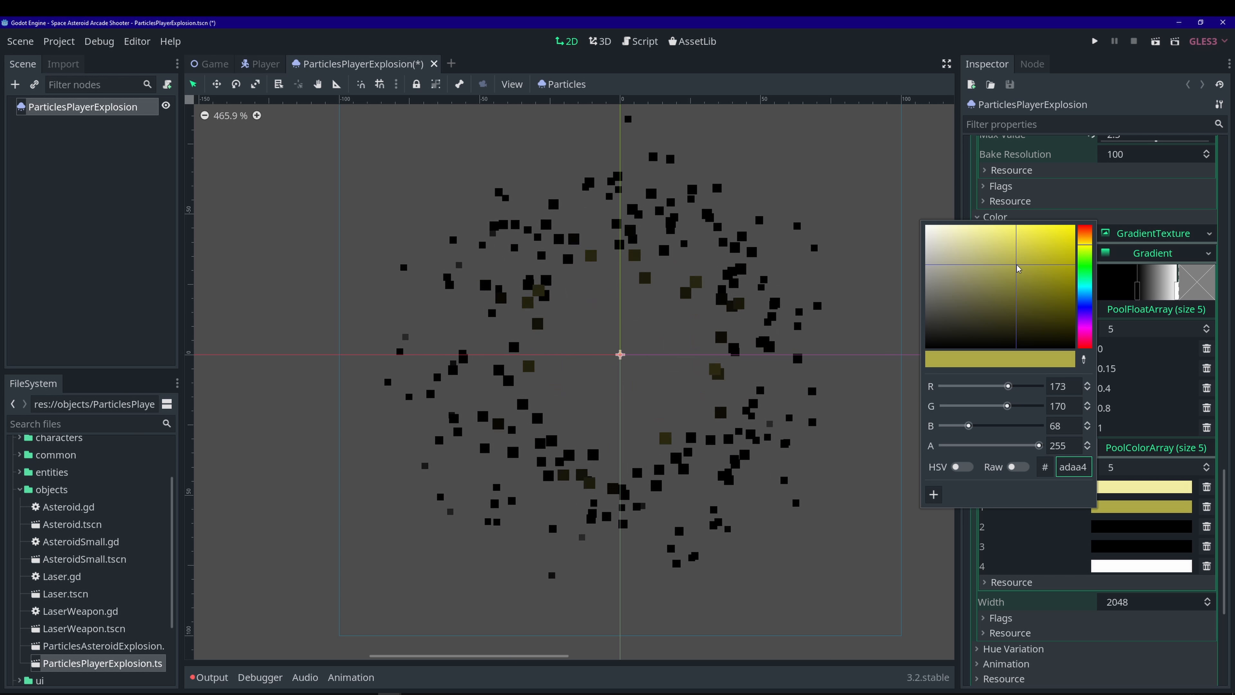
left_click(1083, 85)
- Make the third gradient colour a fine-tuned brown (805725)
left_click(1131, 526)
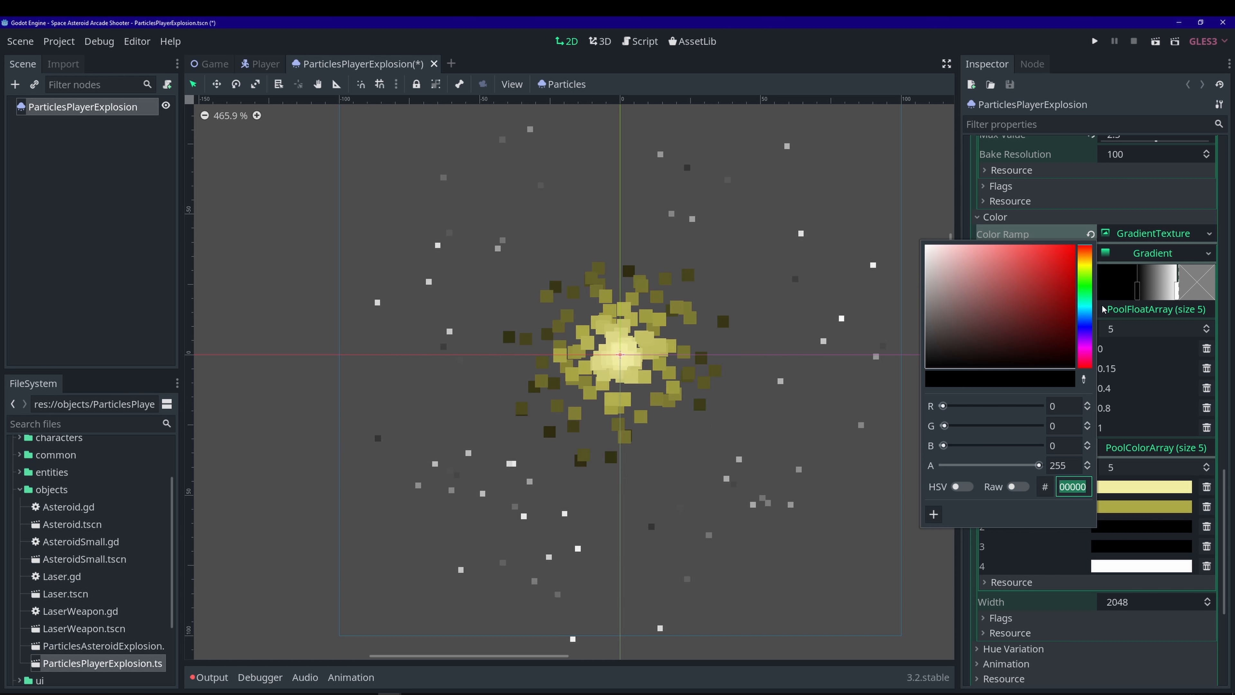
left_click(1089, 258)
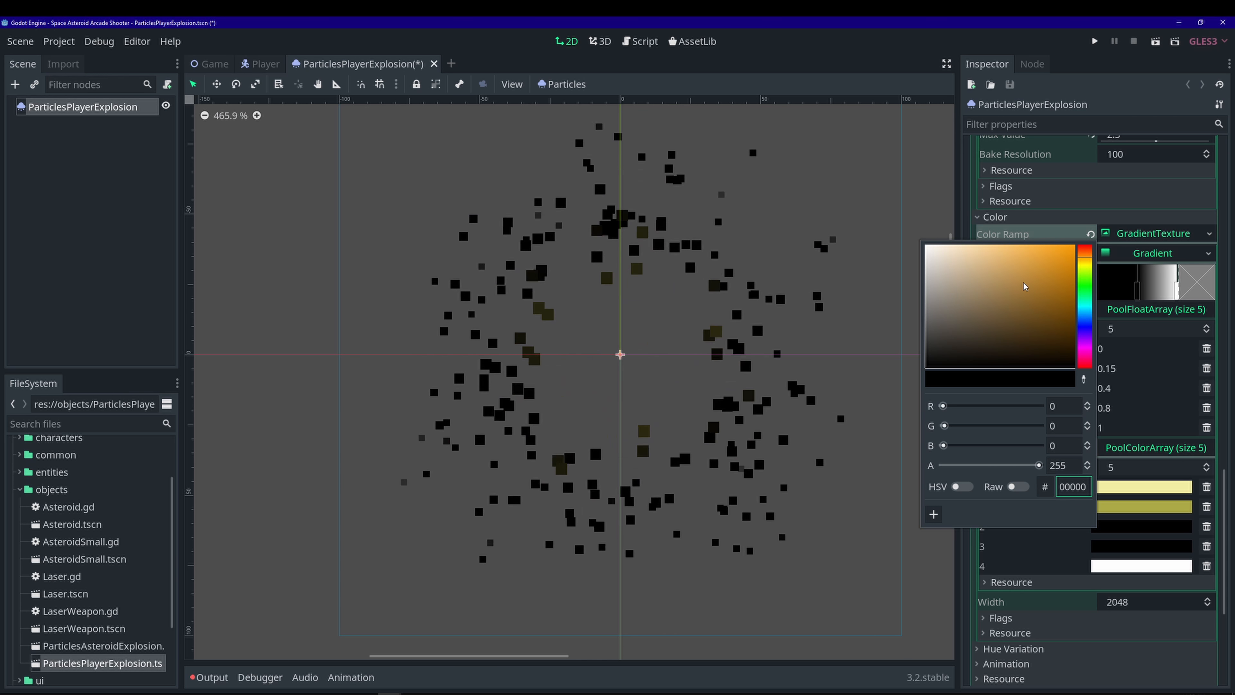
mouse_move(1041, 292)
left_mouse_down()
mouse_move(1028, 305)
mouse_move(1040, 298)
left_mouse_up()
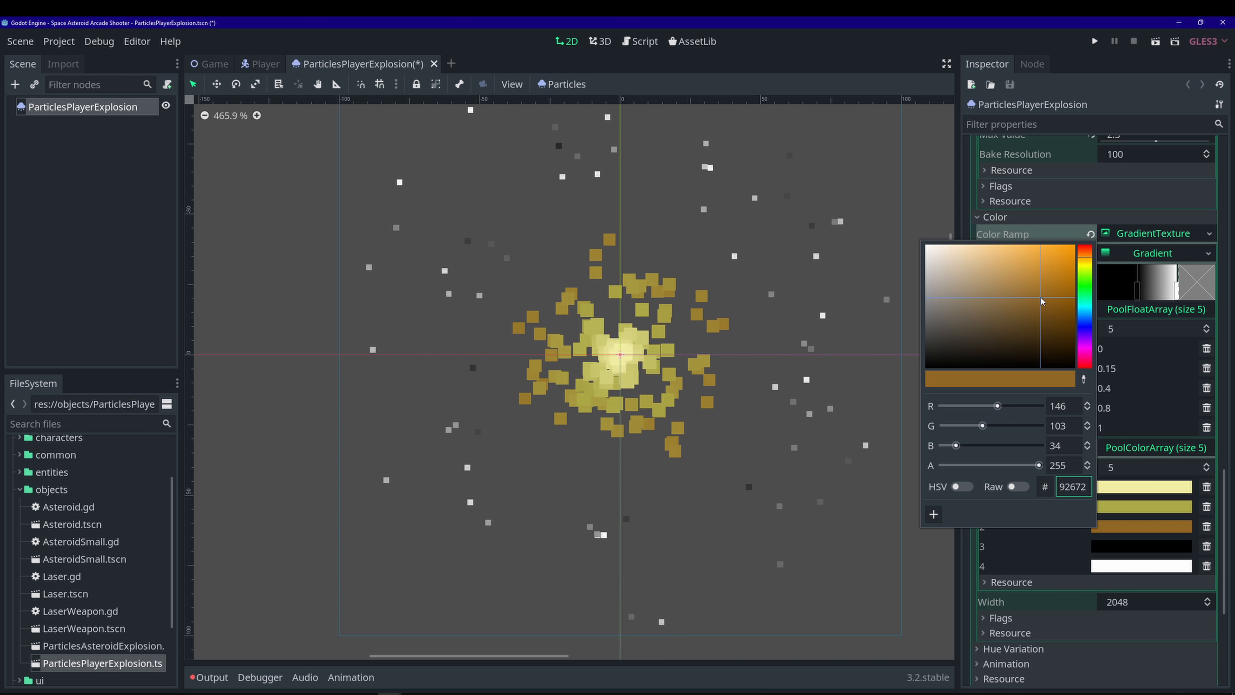
left_click(1084, 256)
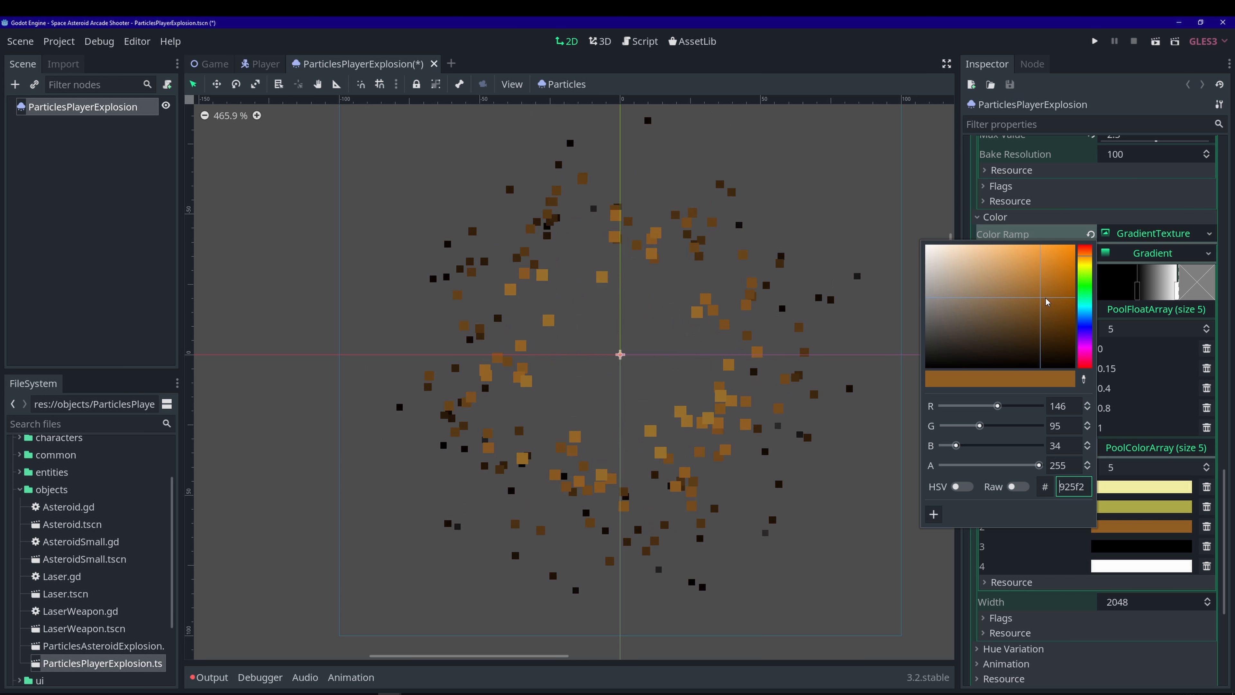
left_click(1029, 308)
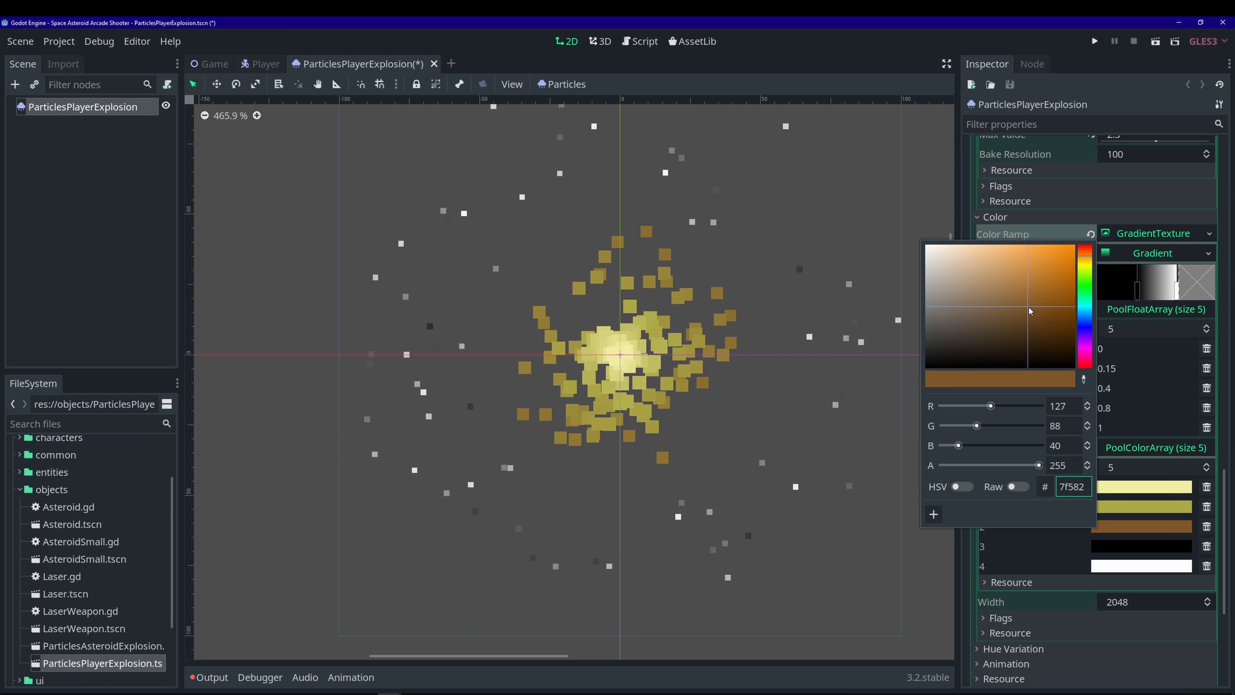
left_click(1049, 302)
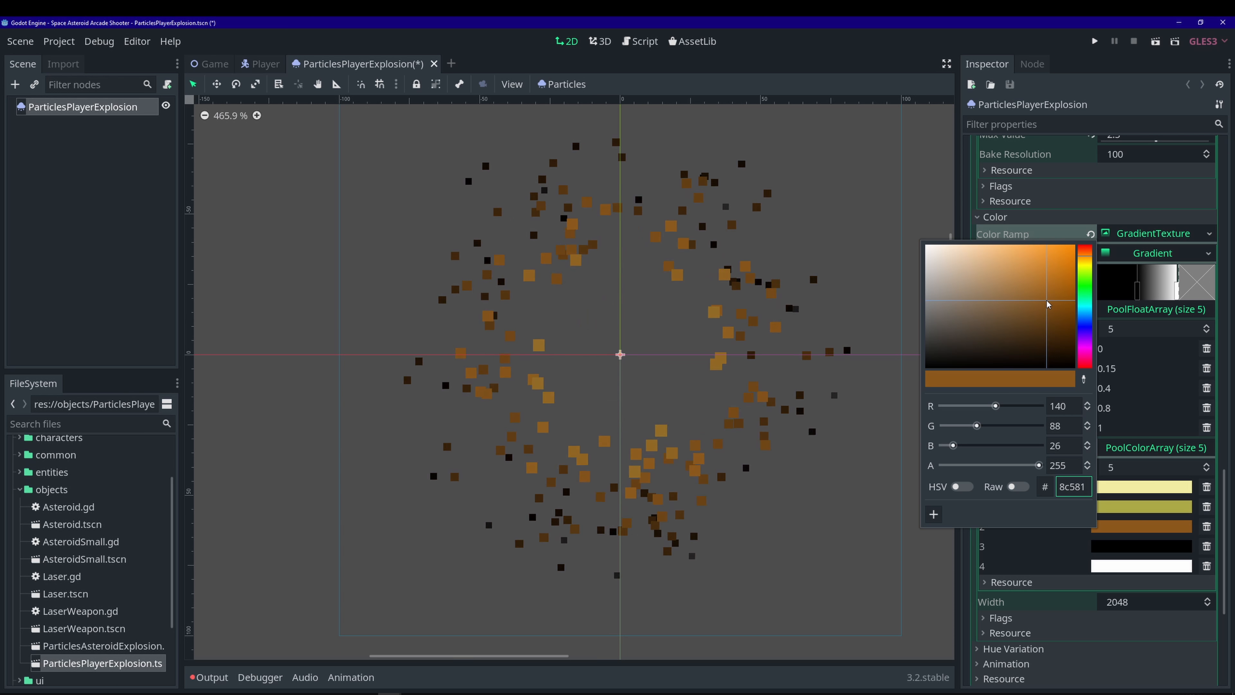
left_click(1044, 302)
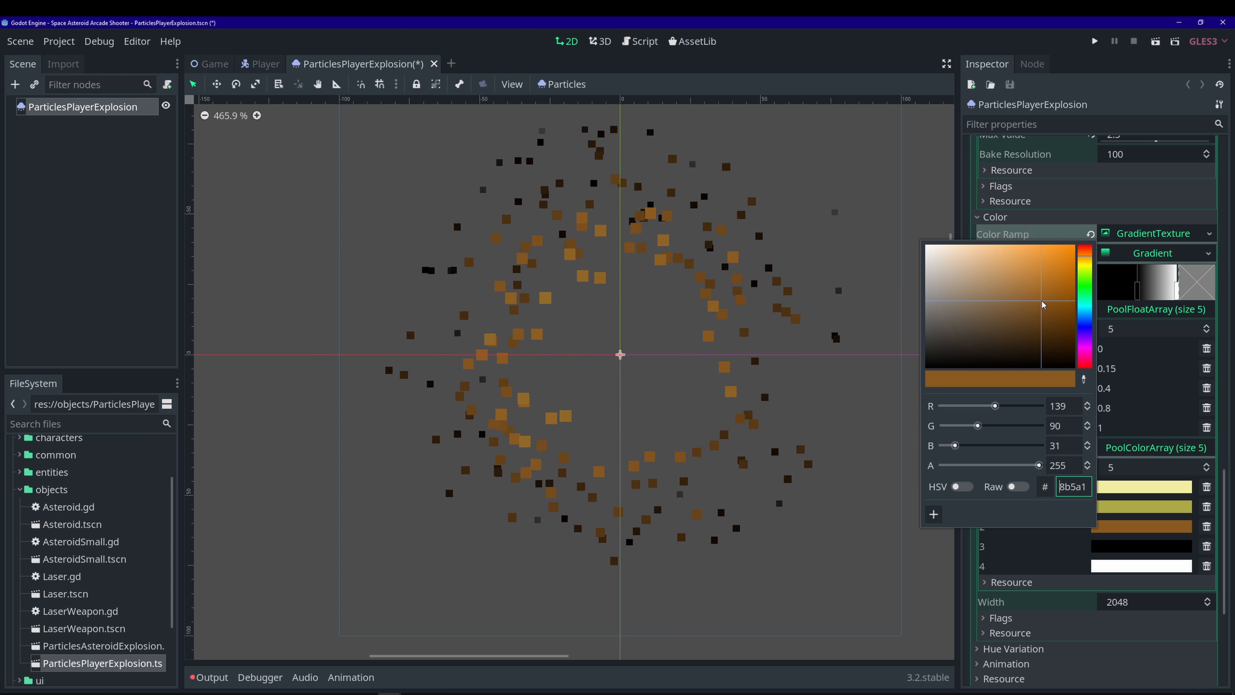
left_click(1038, 302)
left_click(1032, 307)
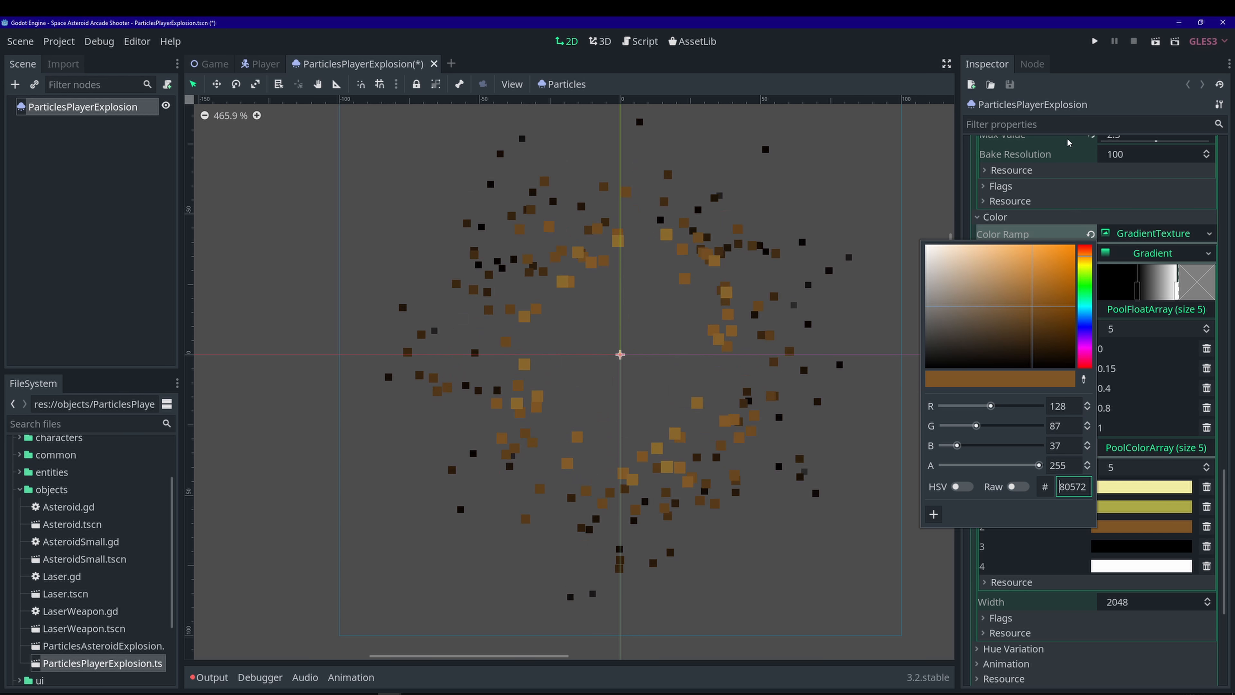
left_click(1069, 106)
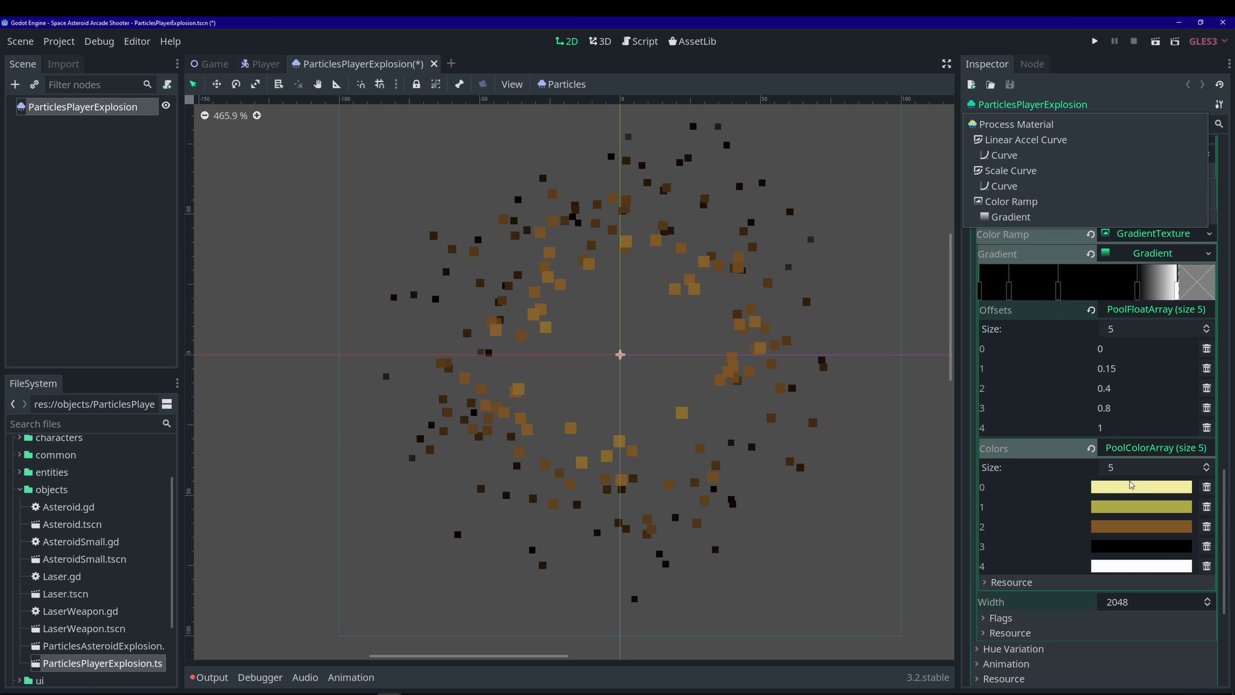
left_click(1127, 549)
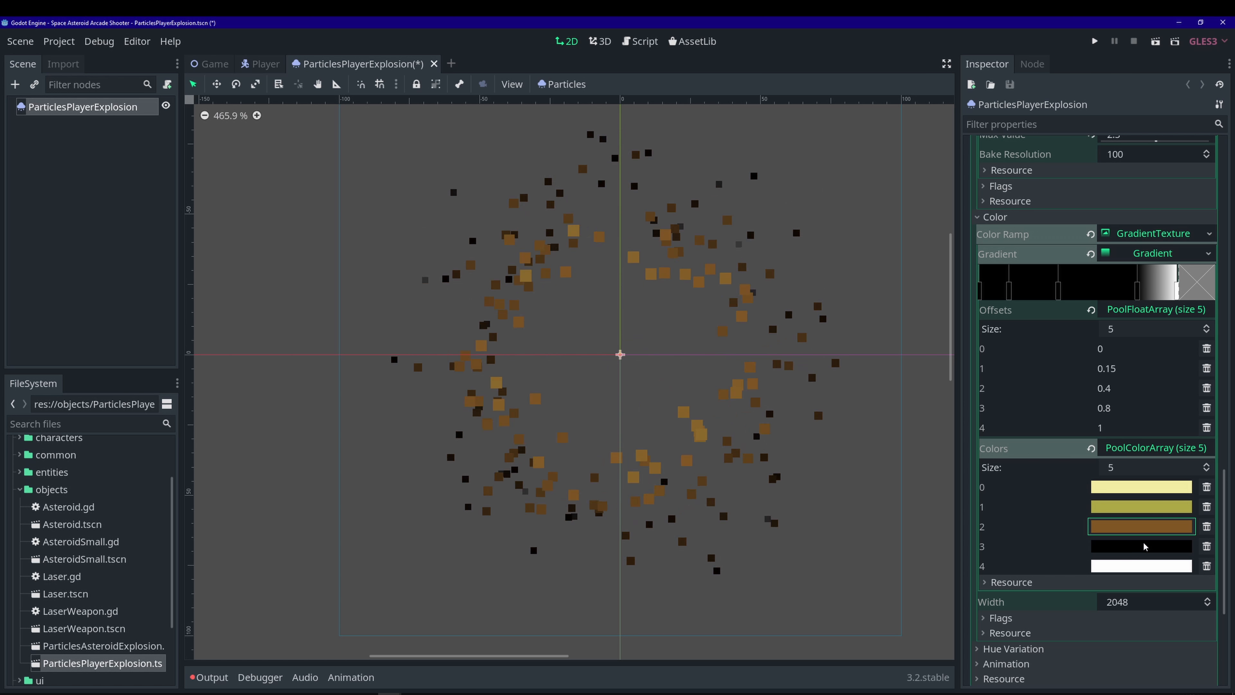
- Make the fourth gradient colour a dark rust orange
left_click(1140, 548)
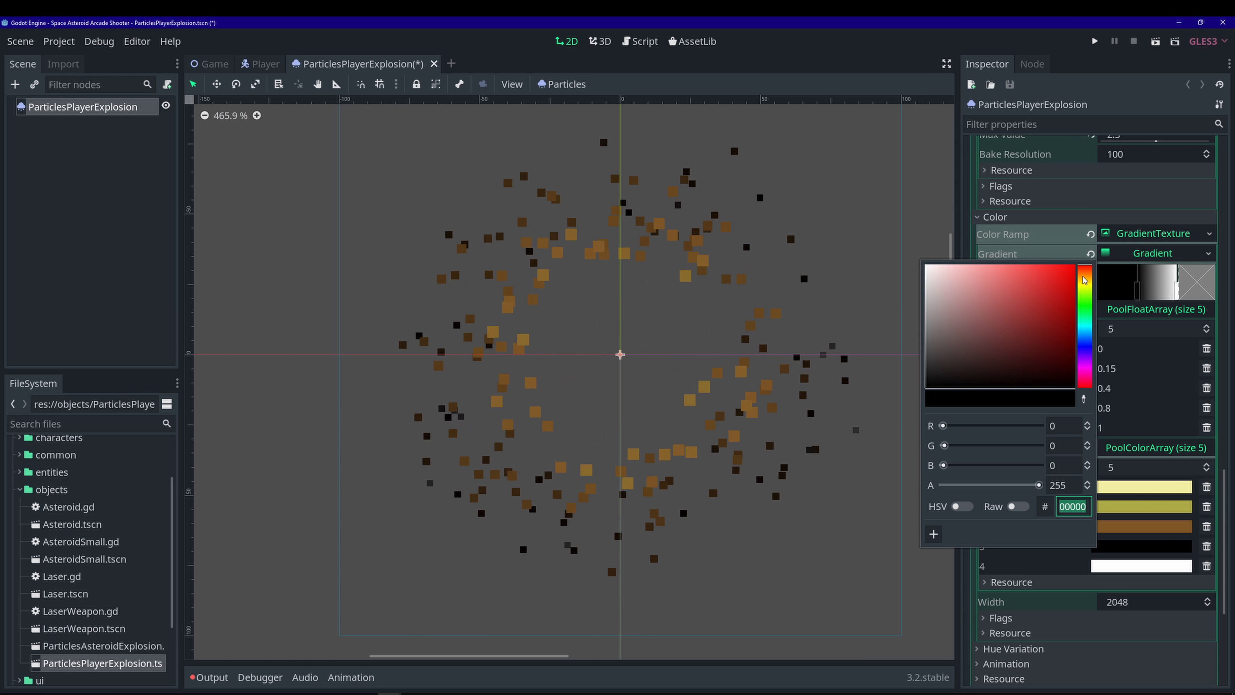
left_click(1087, 276)
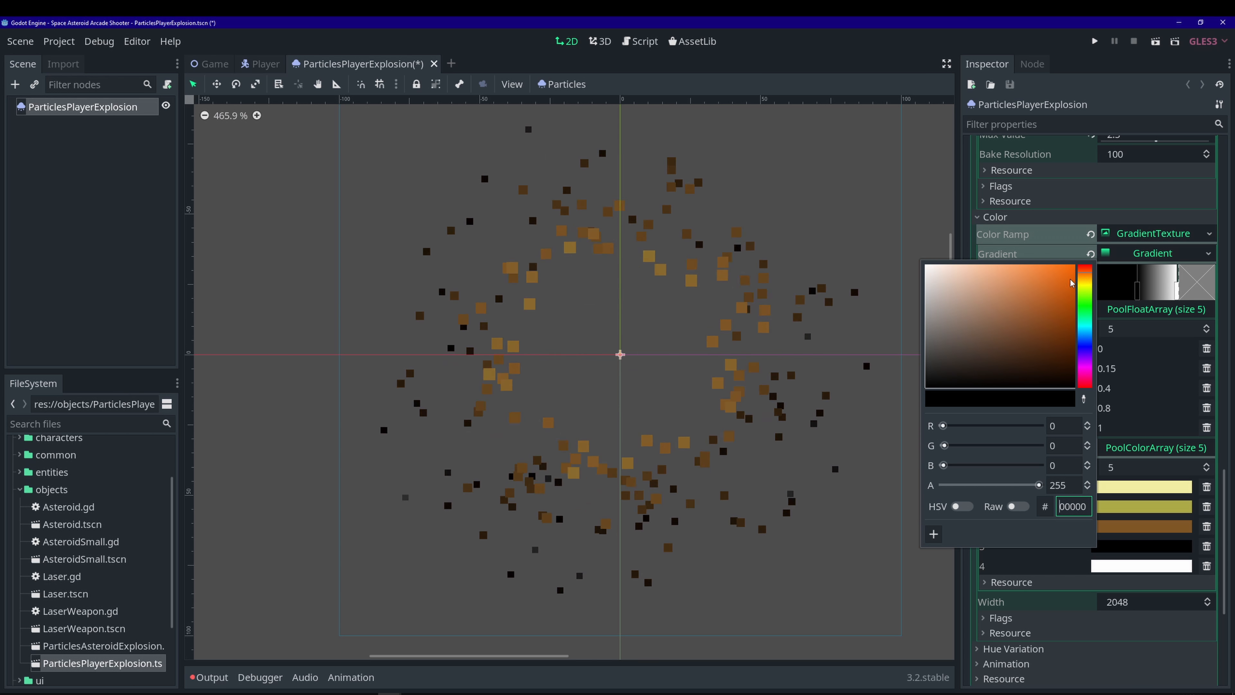
left_click(1047, 294)
left_click_drag(1057, 298, 1062, 299)
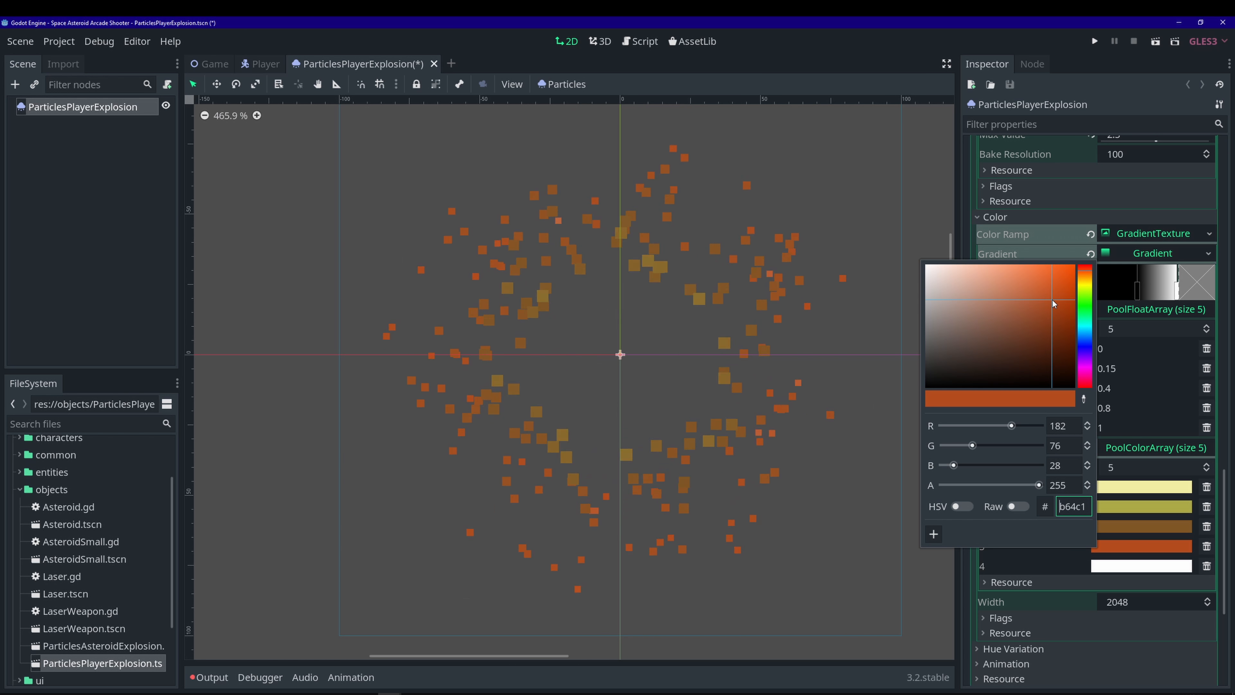
left_click_drag(1049, 281, 1049, 308)
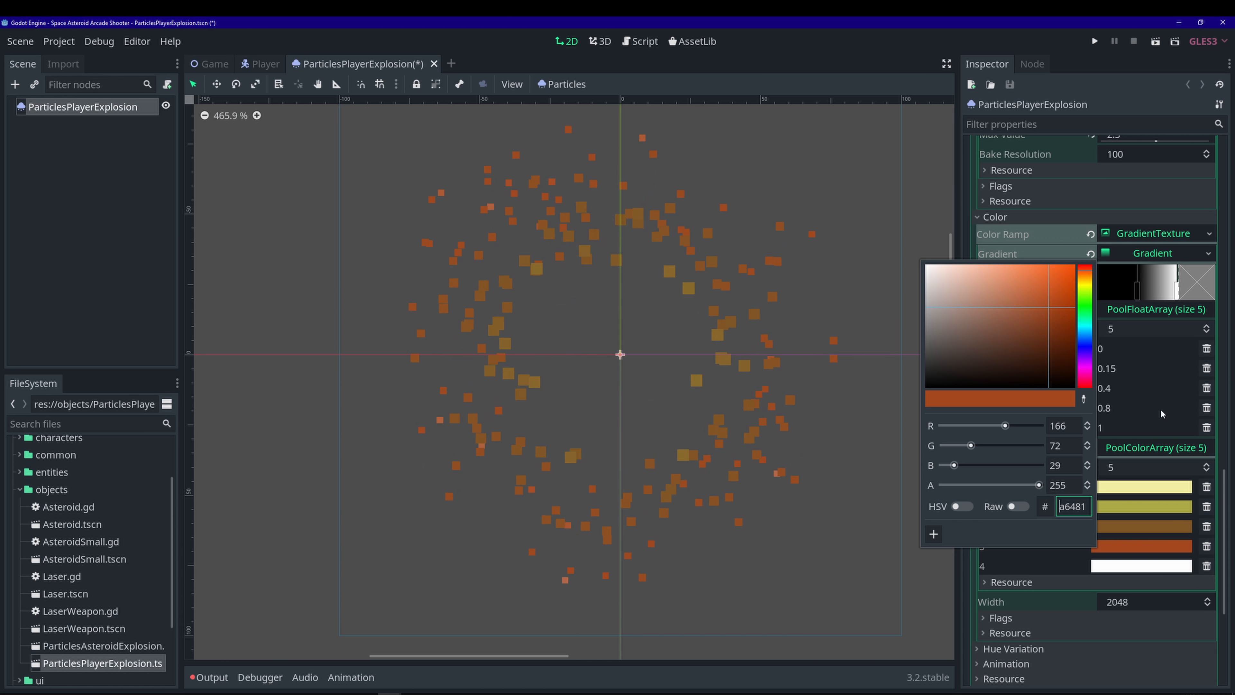
left_click(1137, 572)
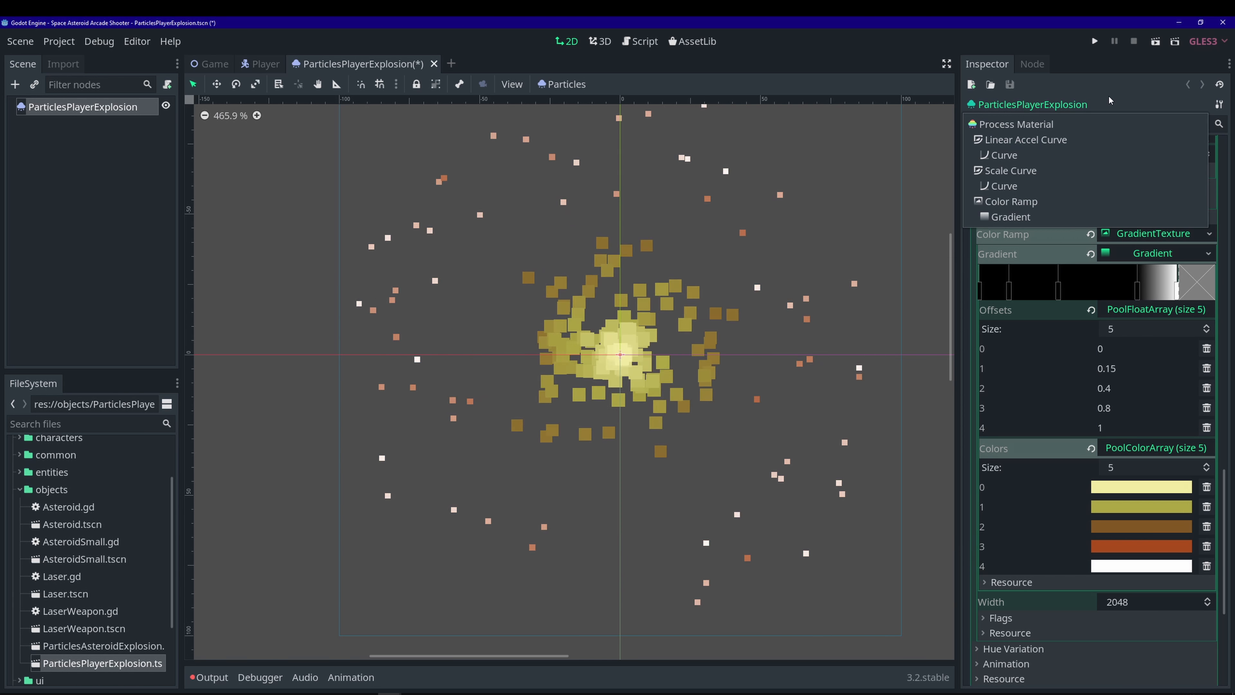
- Change the last gradient colour from white to red-orange ec3900
left_click(1136, 567)
left_click(1090, 294)
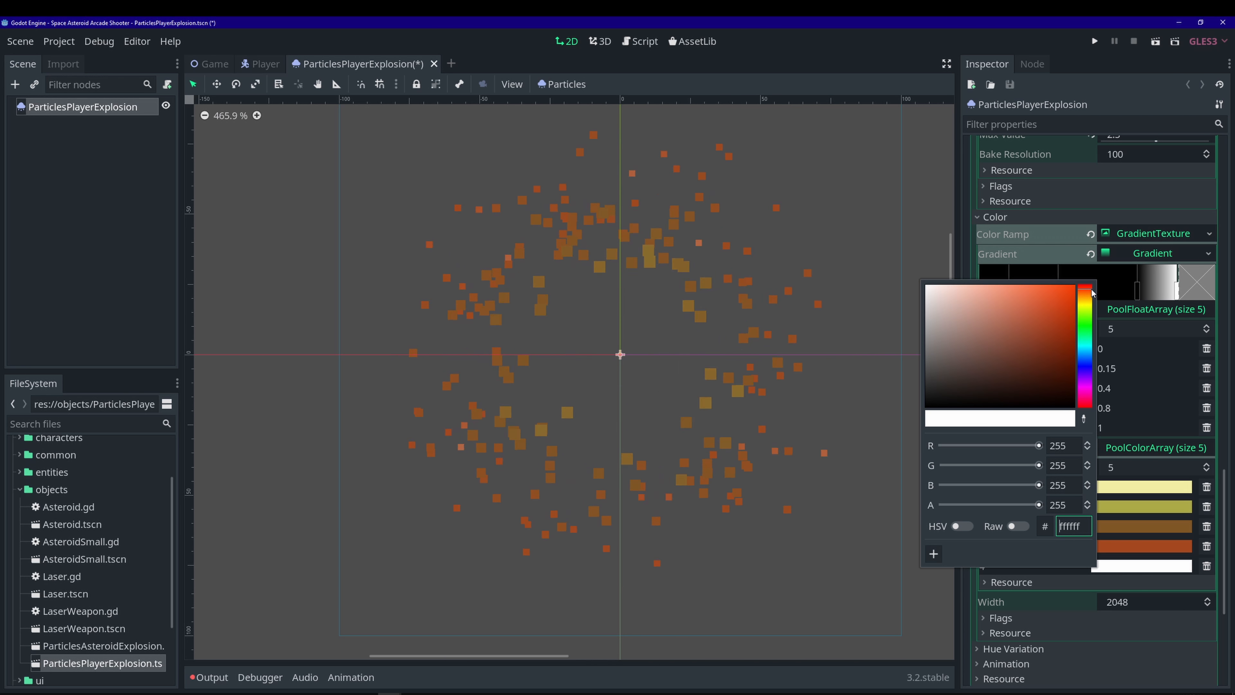
left_click(1074, 296)
left_click_drag(1075, 295, 1076, 293)
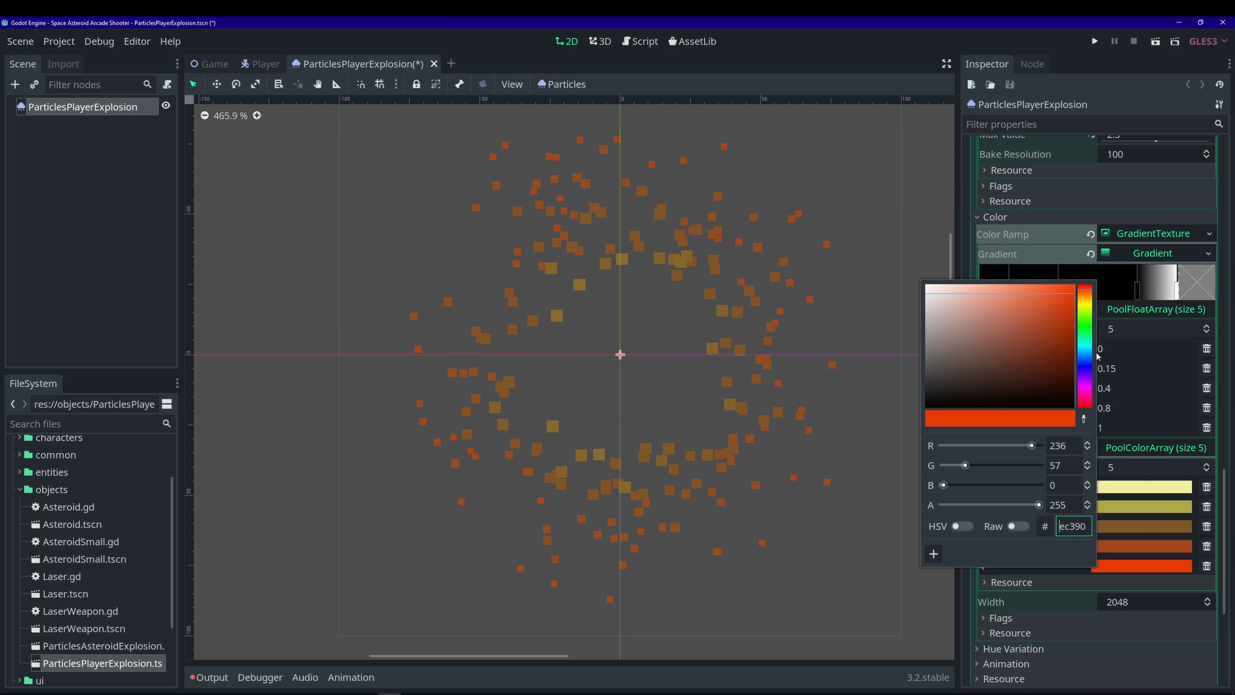
left_click(1102, 91)
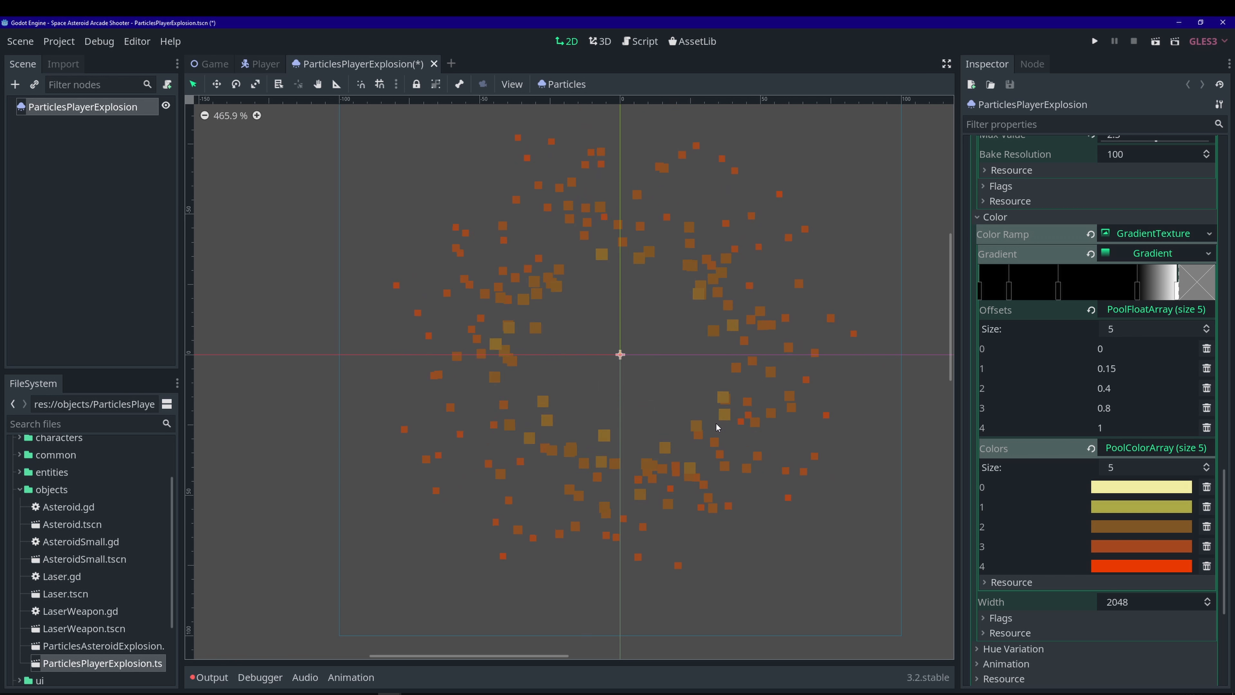
- Lighten the first gradient colour to fffbc1 and save the ParticlesPlayerExplosion scene
left_click(1141, 487)
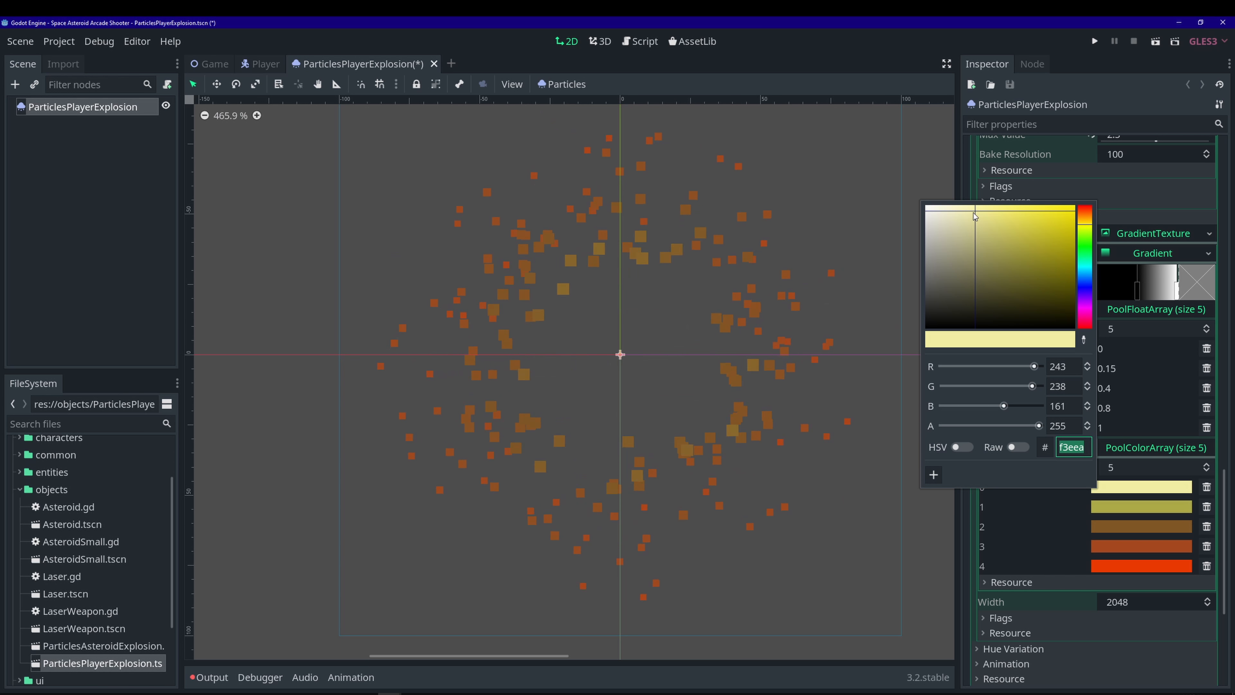
mouse_move(975, 218)
left_mouse_down()
mouse_move(953, 206)
mouse_move(963, 209)
left_mouse_up()
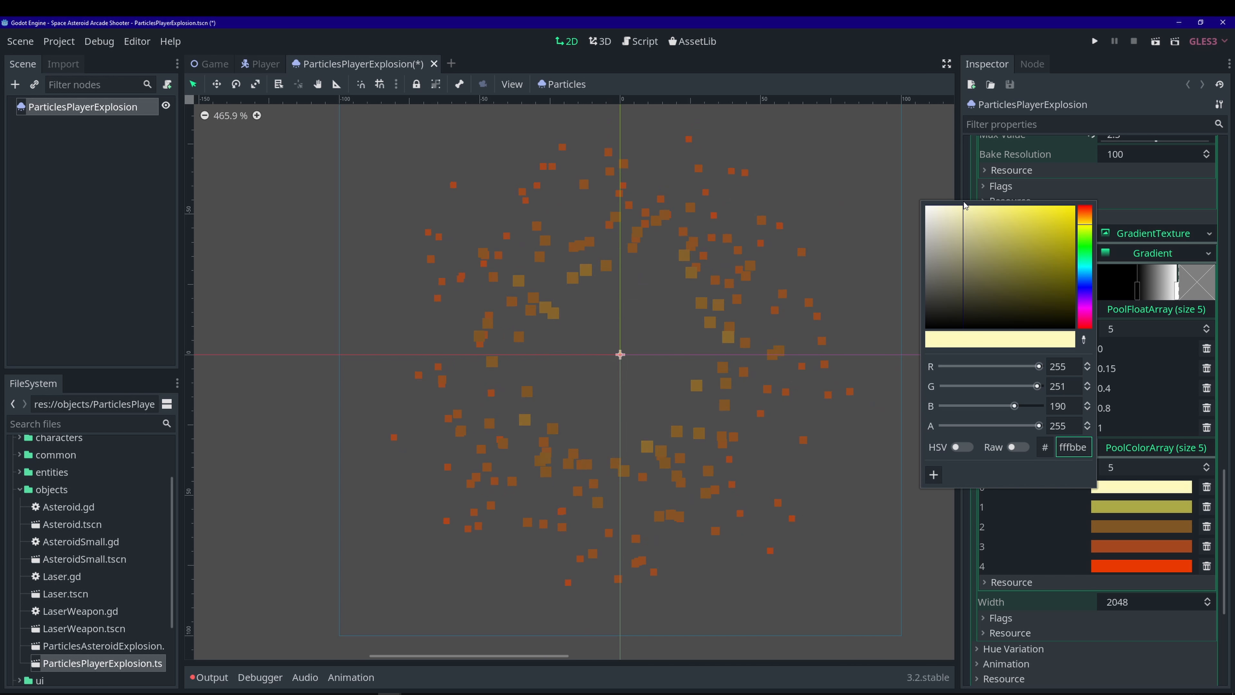
left_click(1070, 104)
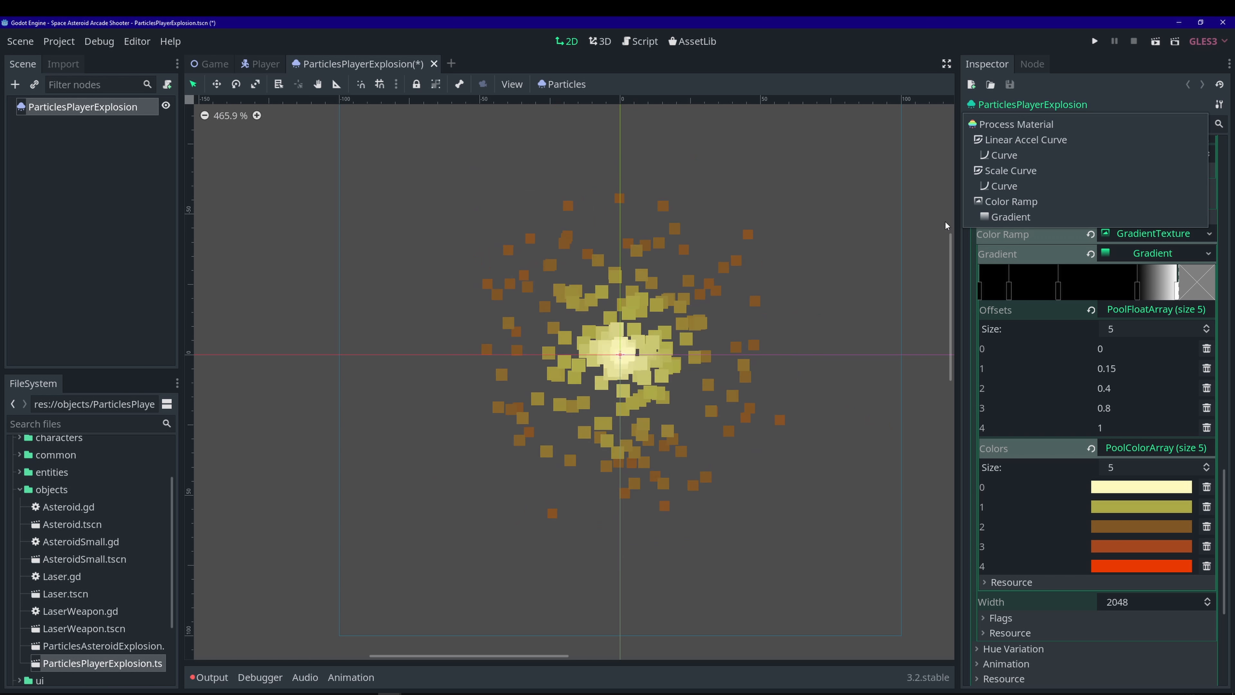
left_click(1167, 258)
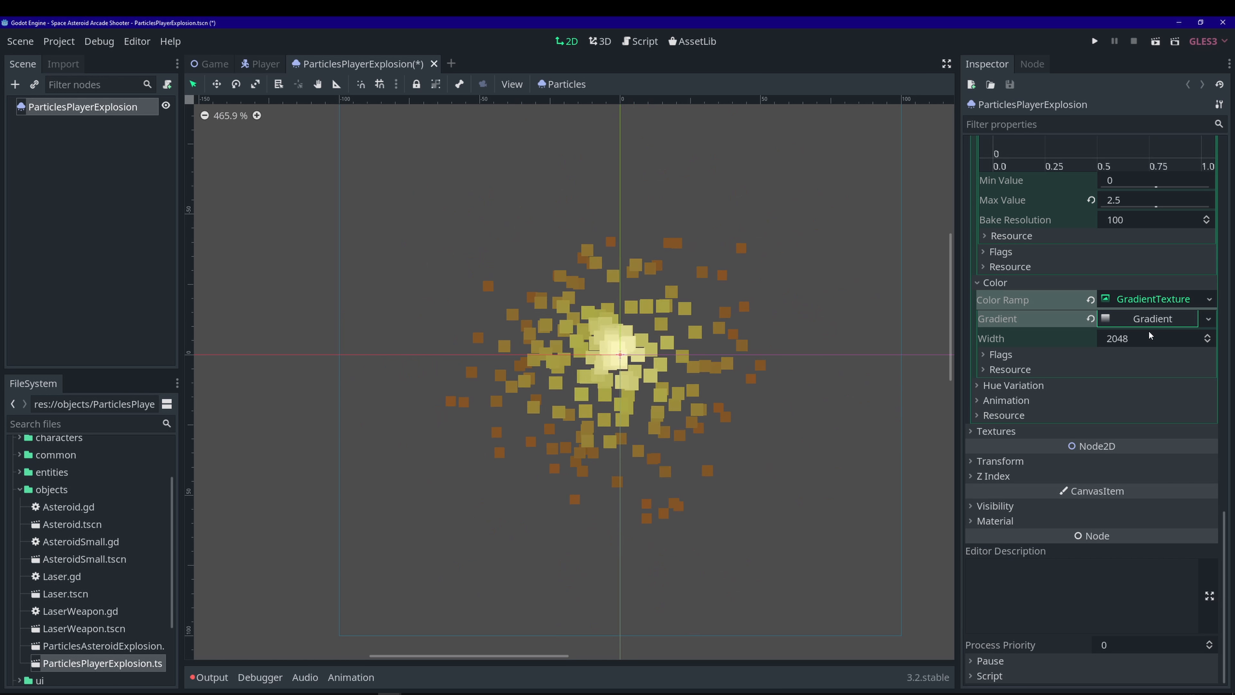
left_click(1148, 321)
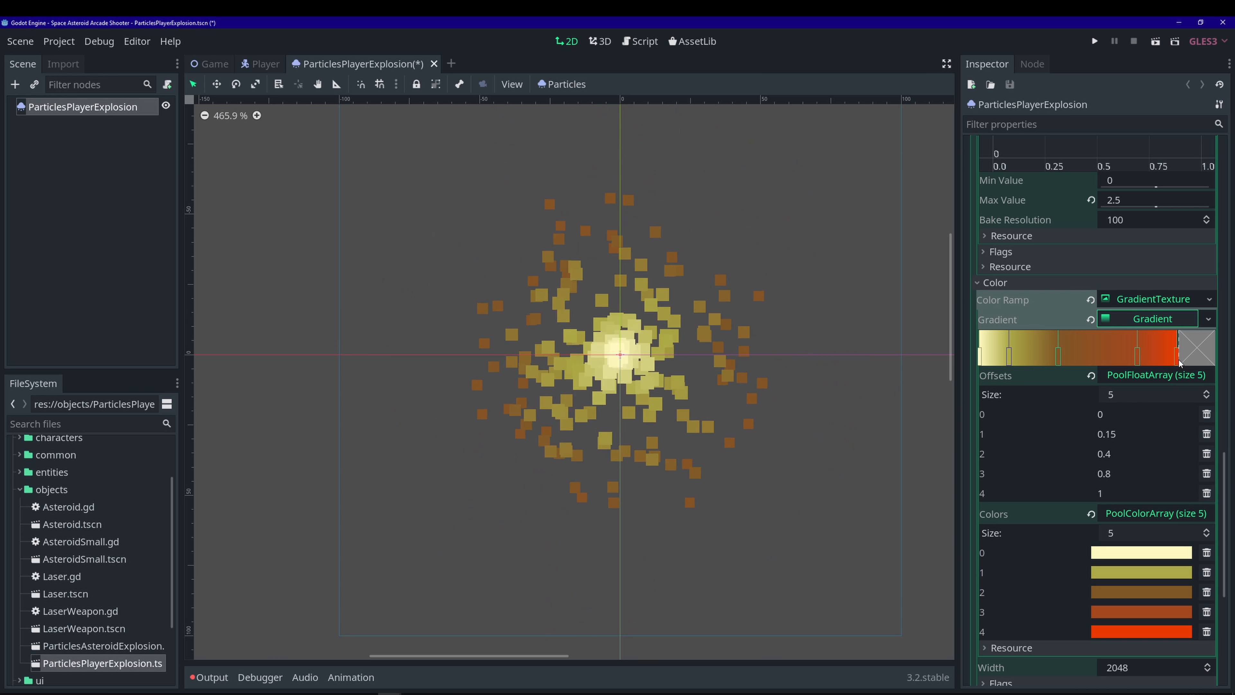
key("ctrl+s")
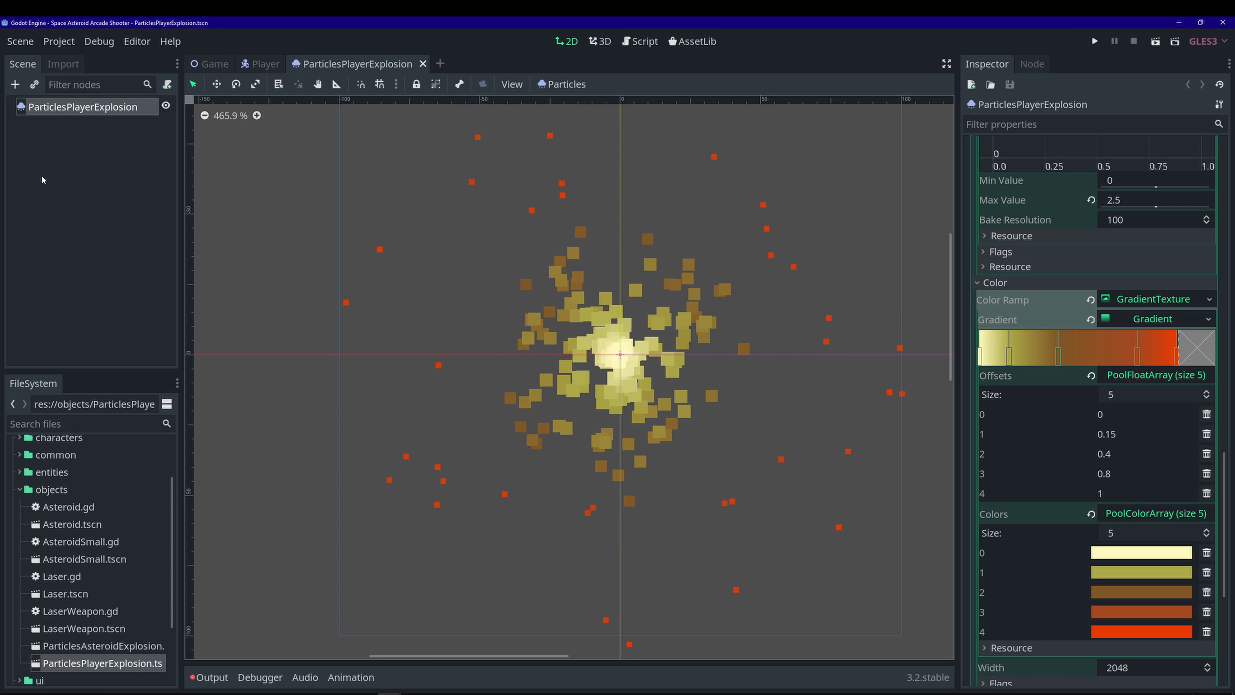
- Add an AudioStreamPlayer2D child under ParticlesPlayerExplosion and open its Stream choices
key("ctrl+a")
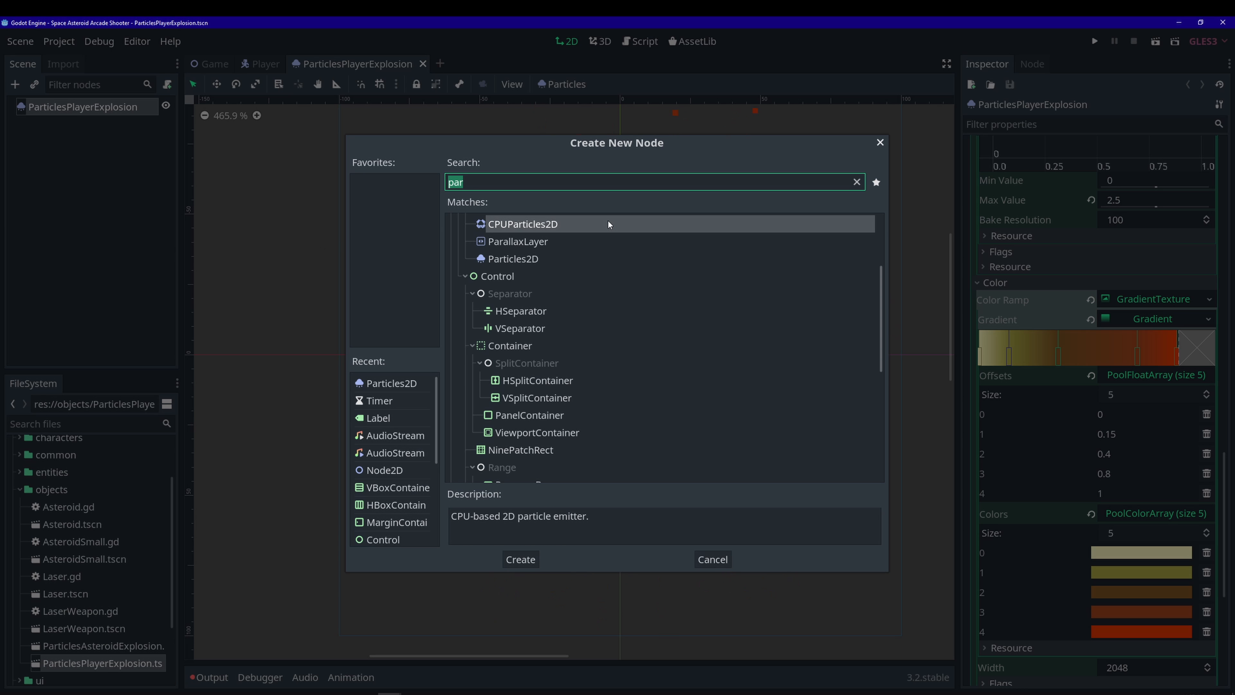
type("audio")
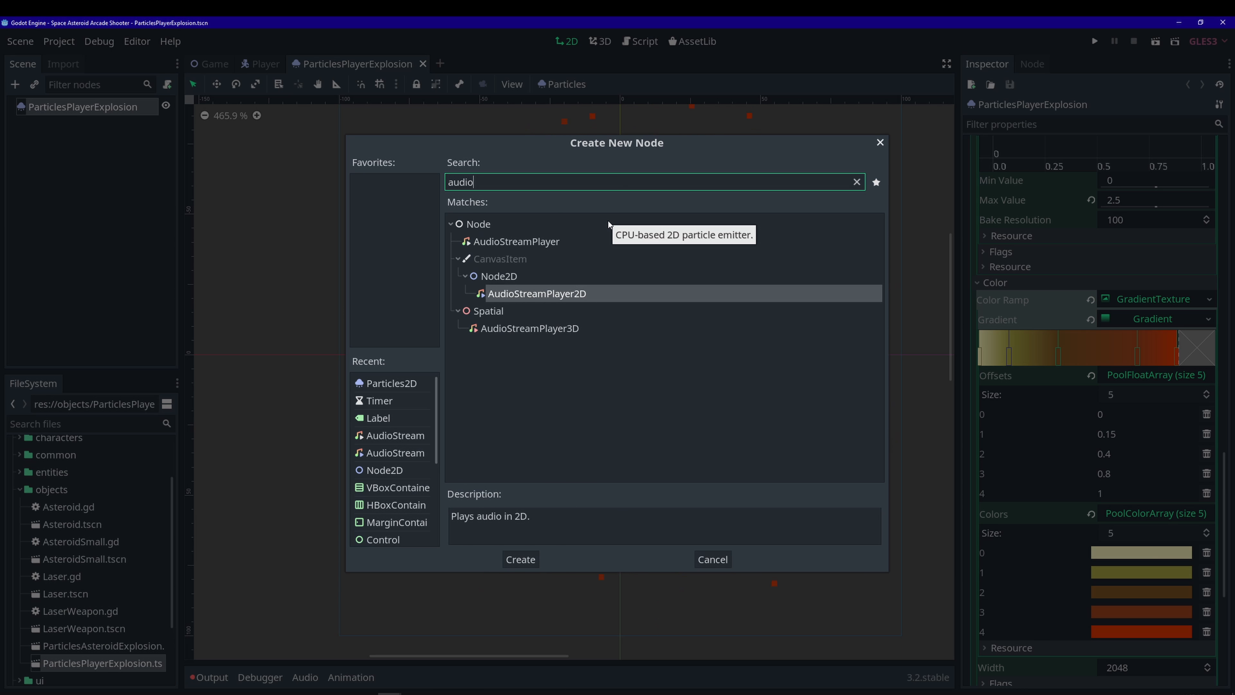
left_click(551, 294)
left_click(532, 559)
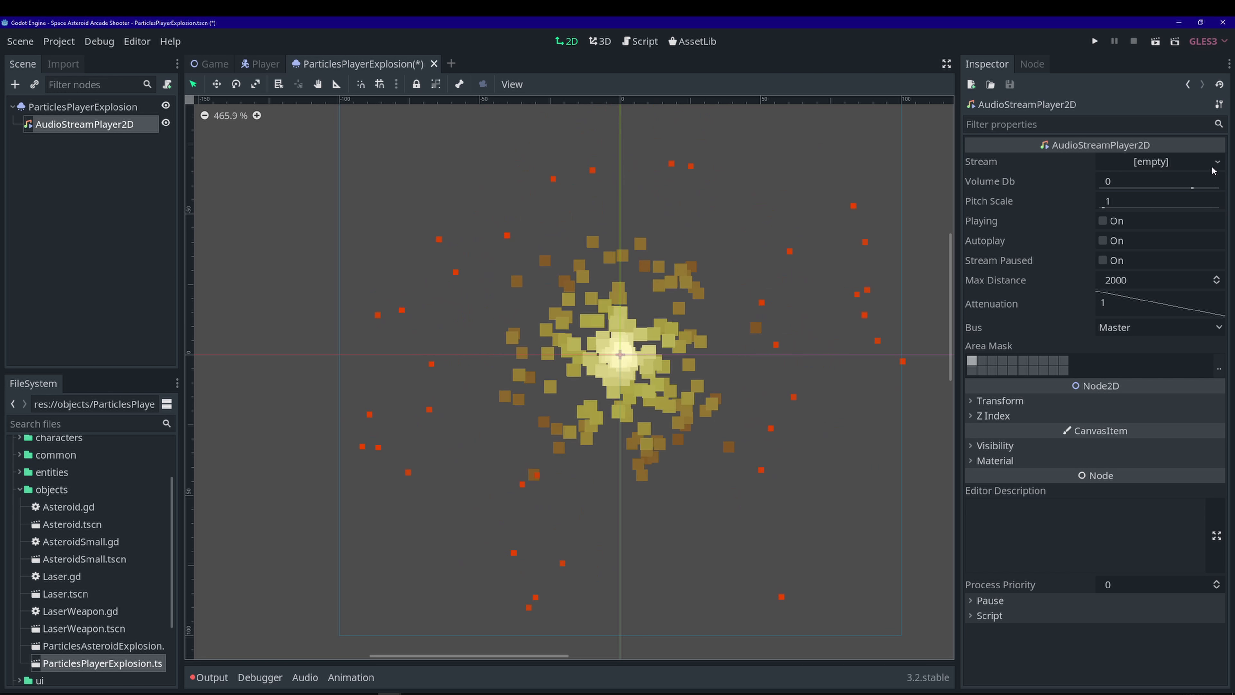
left_click(1192, 162)
- Load assets/audio/sfx/ShipExplosion.wav as the audio player's stream
left_click(1122, 273)
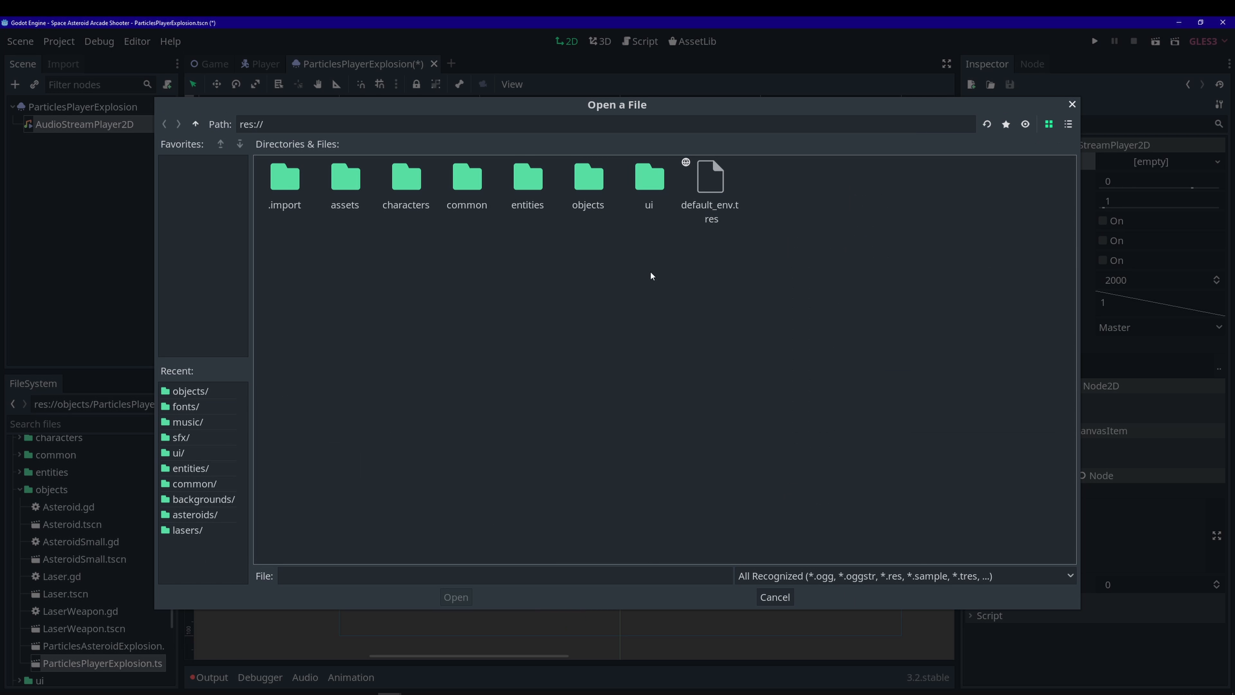
double_click(358, 190)
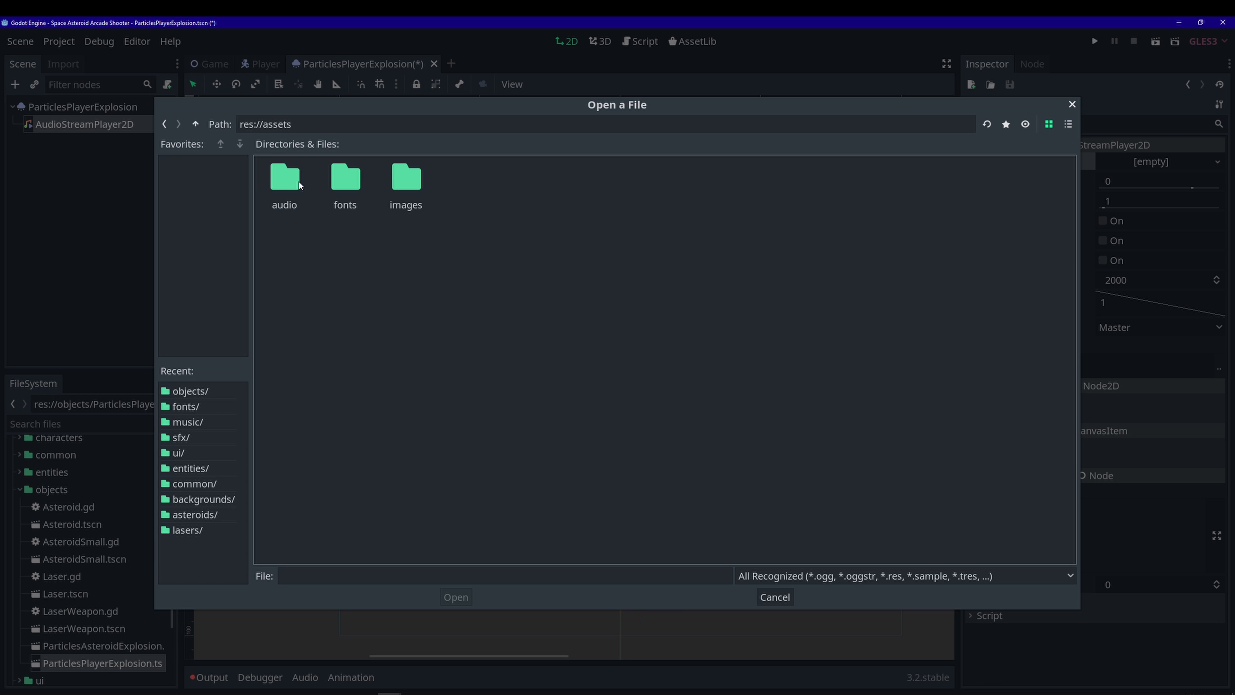
double_click(299, 181)
double_click(345, 178)
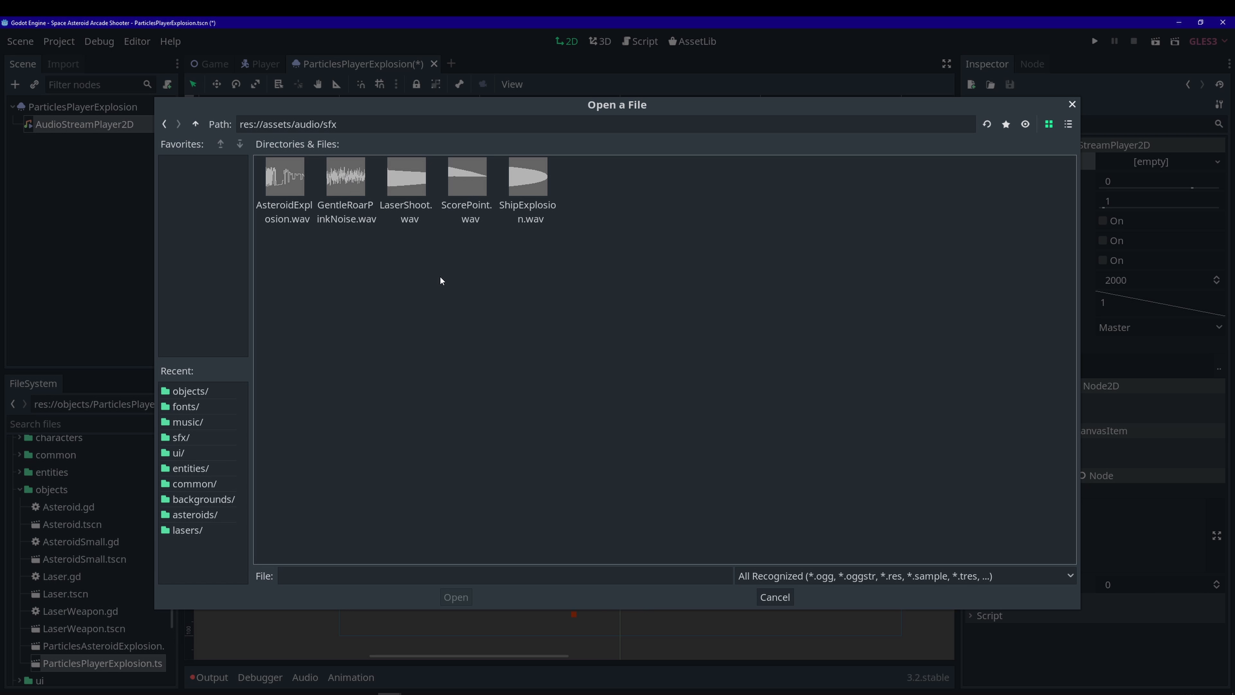
left_click(534, 214)
left_click(456, 599)
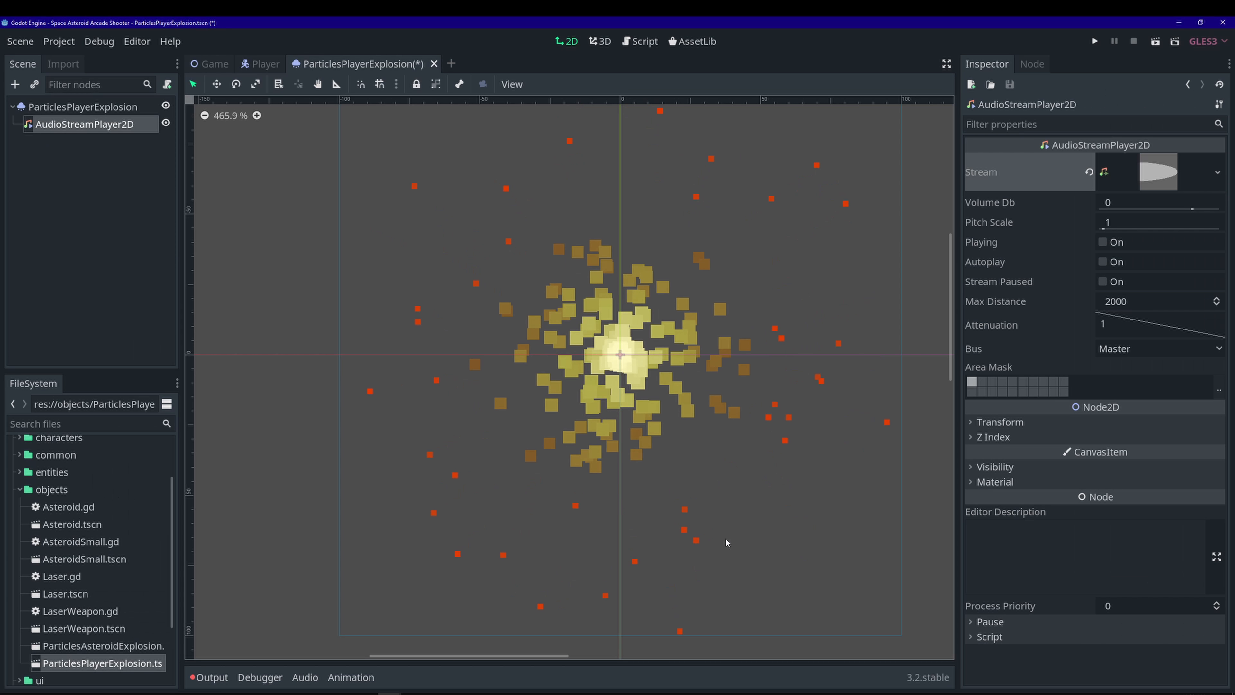
- Save the explosion scene and switch on Autoplay for the sound
key("ctrl+s")
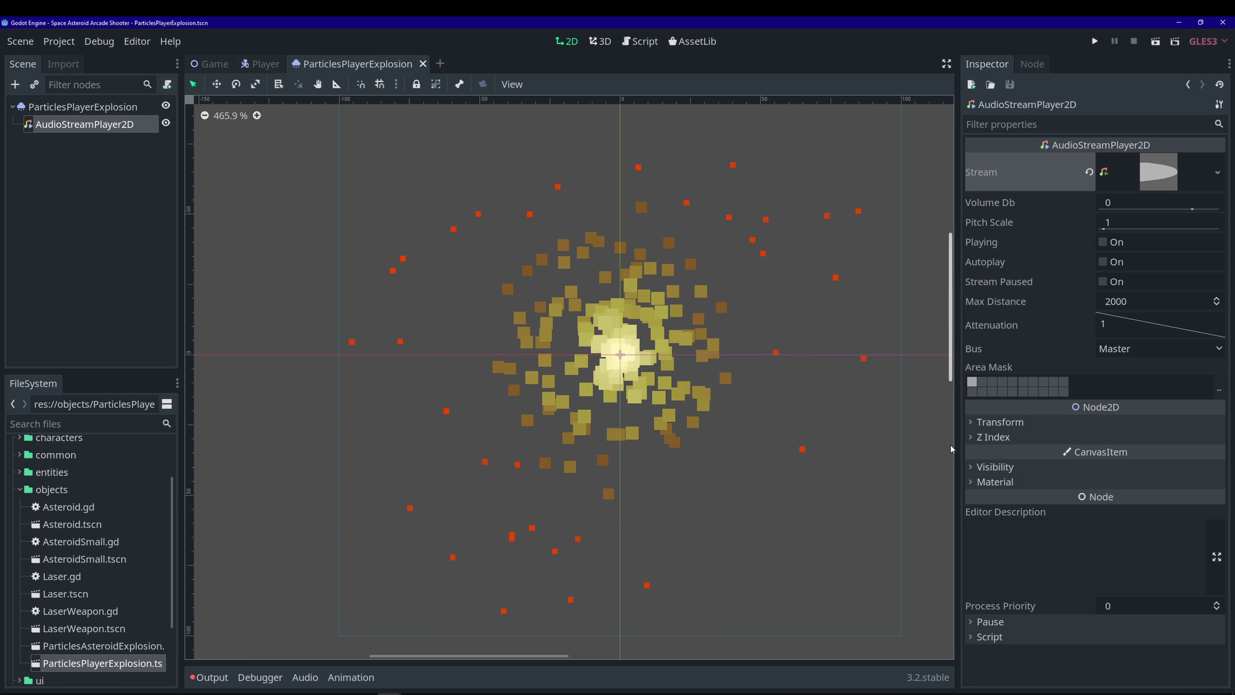
left_click(1102, 262)
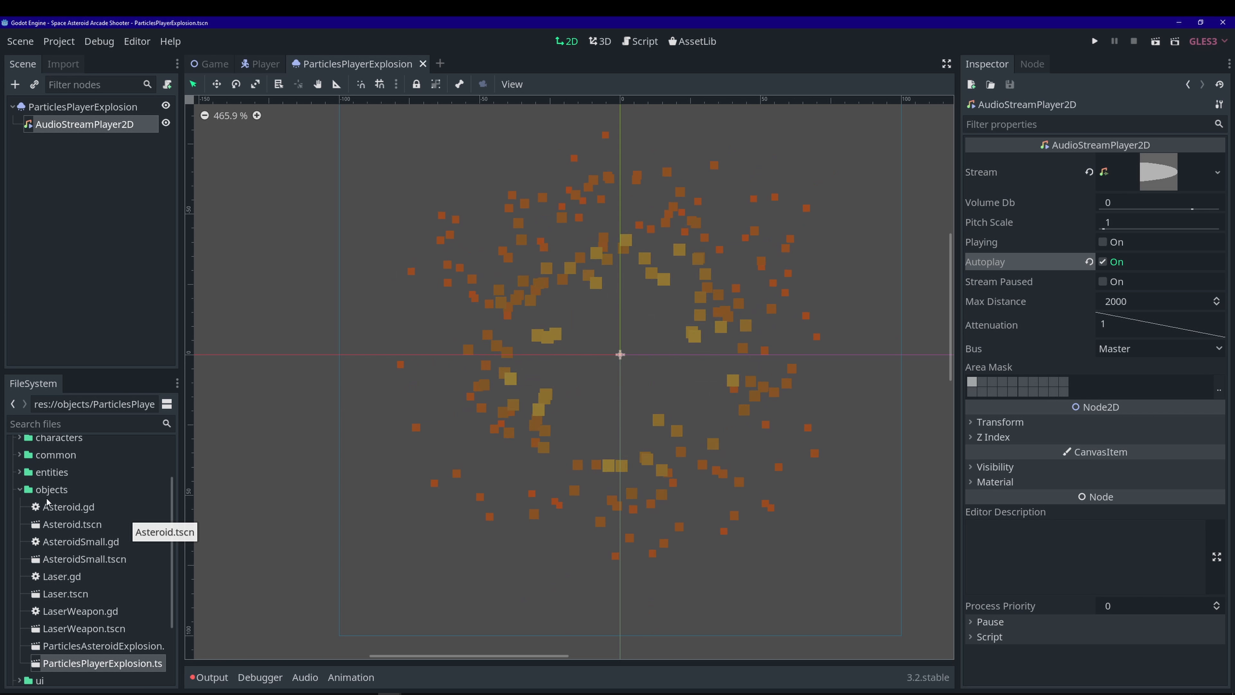
double_click(73, 489)
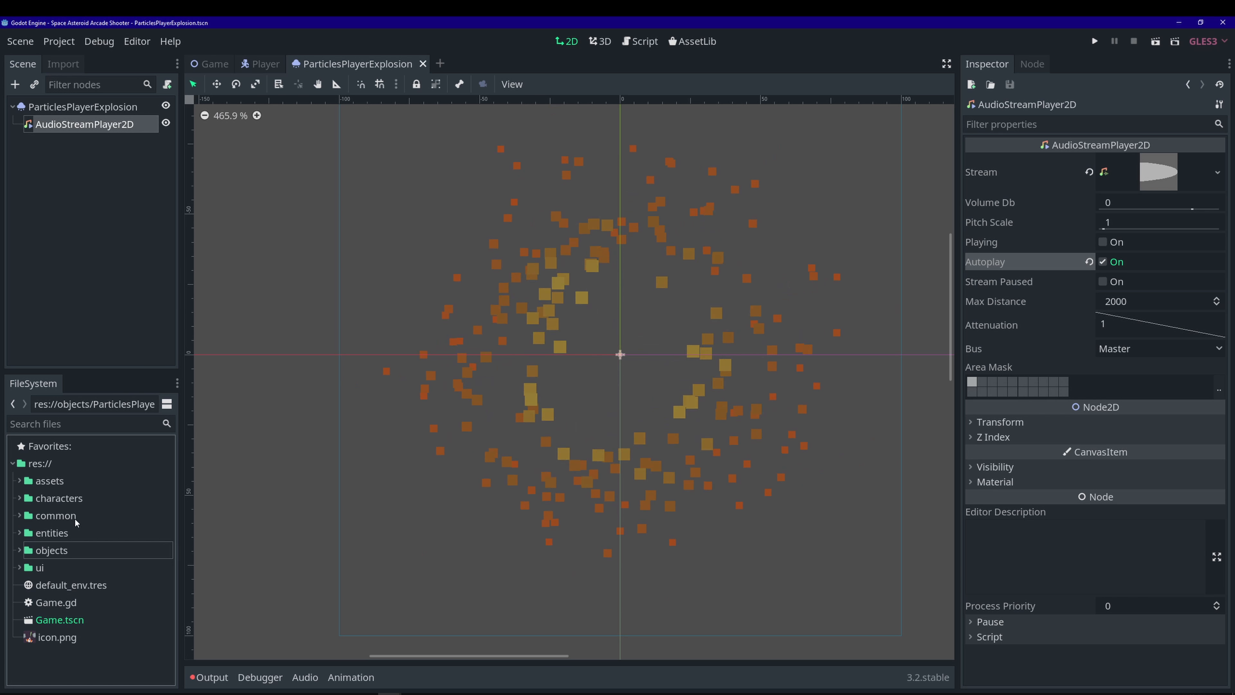
- Open the Player scene and script, replacing queue_free() on line 25 with explode()
left_click(20, 497)
left_click(69, 528)
double_click(69, 530)
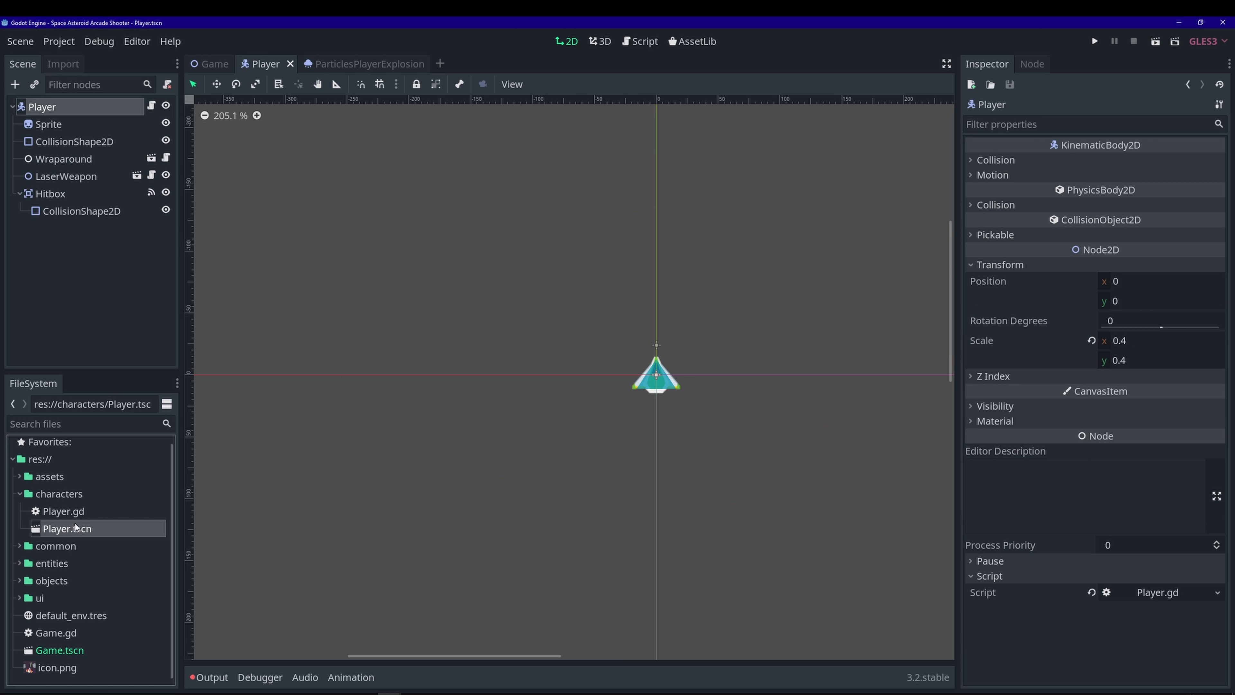
left_click(152, 106)
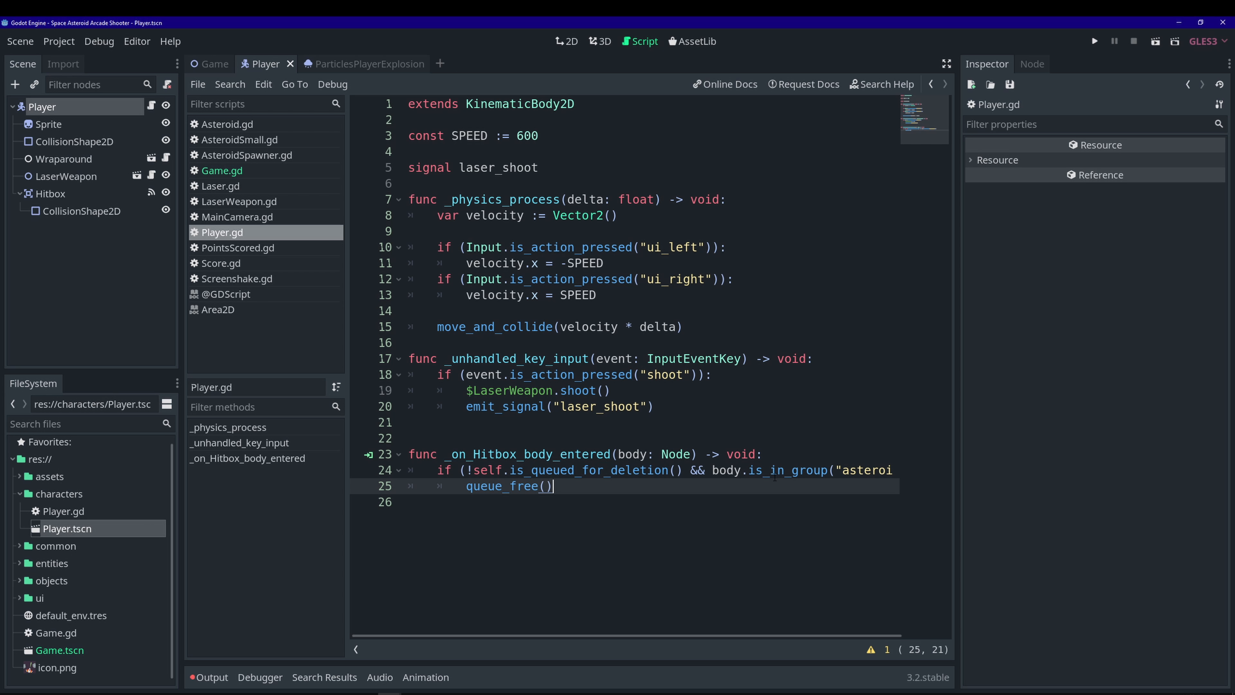
mouse_move(624, 635)
left_mouse_down()
mouse_move(657, 636)
mouse_move(600, 636)
left_mouse_up()
left_click_drag(578, 489, 466, 487)
type("explode()")
- Add a new top-level func explode(): containing only pass
key("Return")
key("Return")
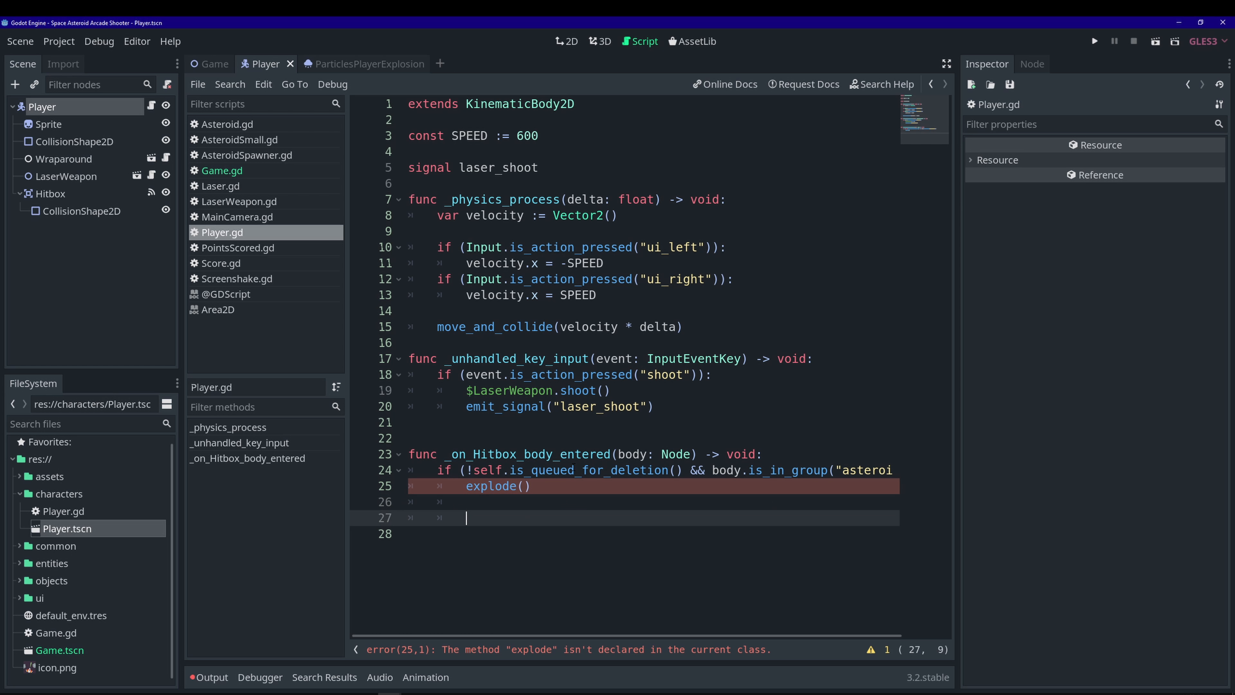
key("BackSpace")
key("Return")
type("func ")
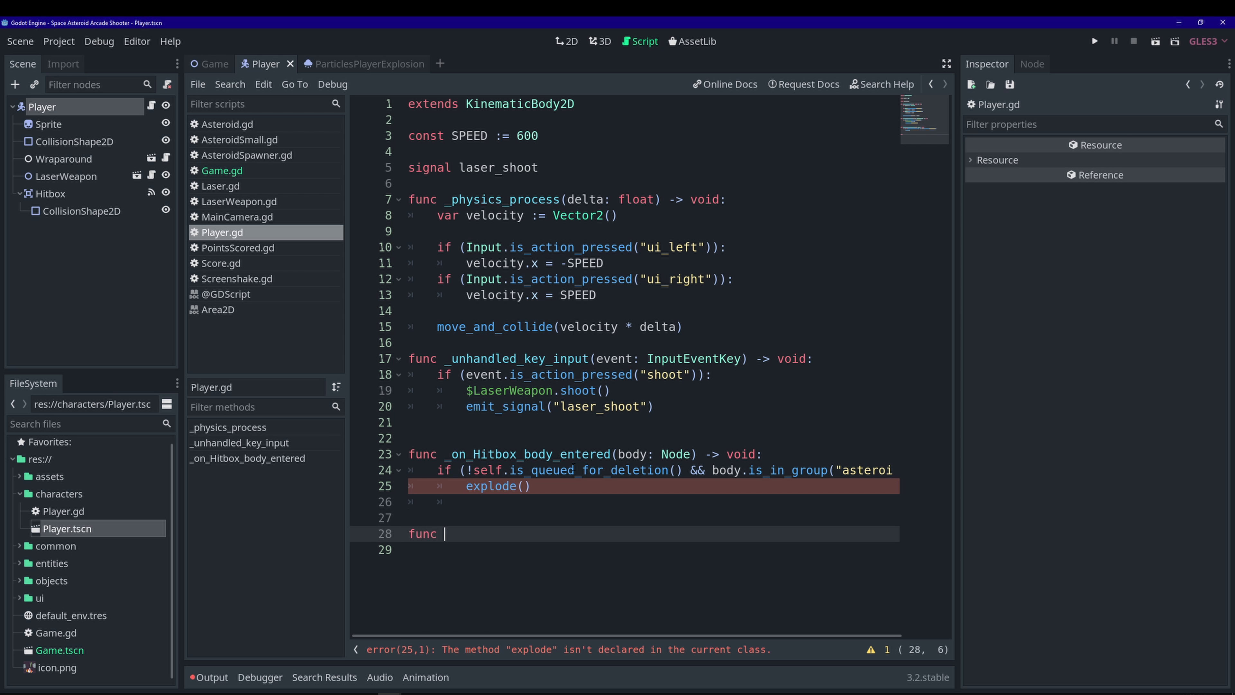
type("explode():")
key("Return")
type("pass")
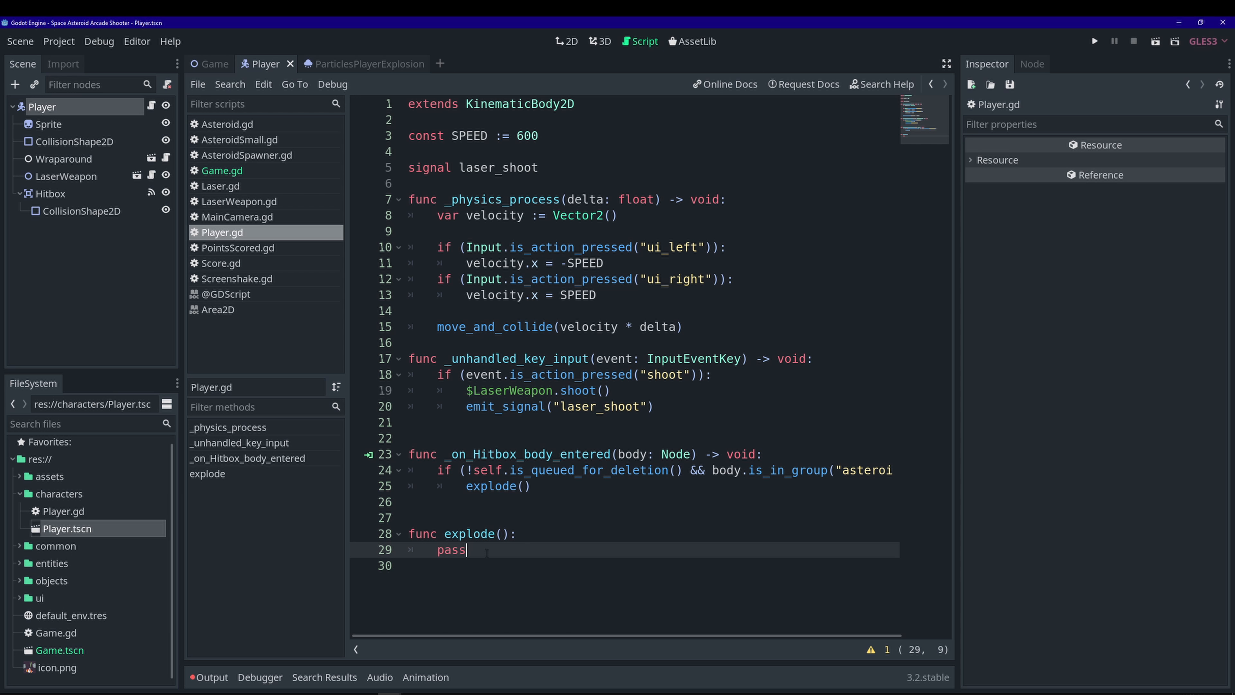
left_click(565, 170)
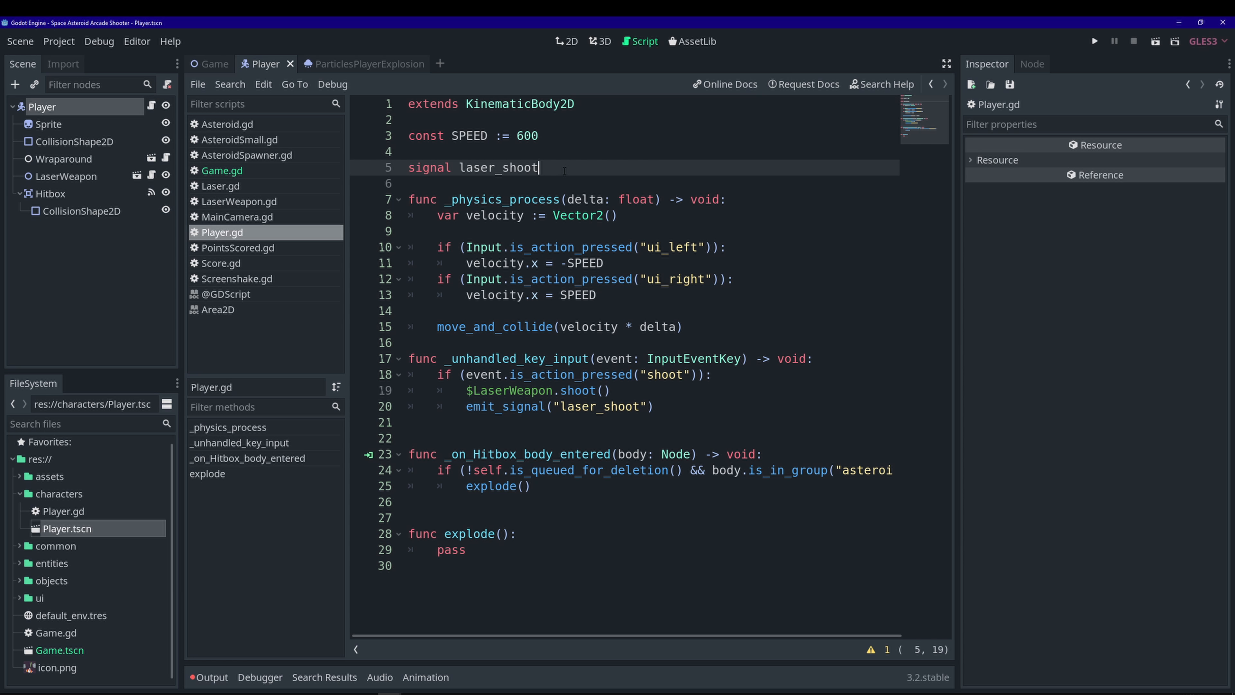
- Declare var player_explosion_scene = load() with the ParticlesPlayerExplosion.tscn path dragged in
key("Return")
key("Return")
type("var")
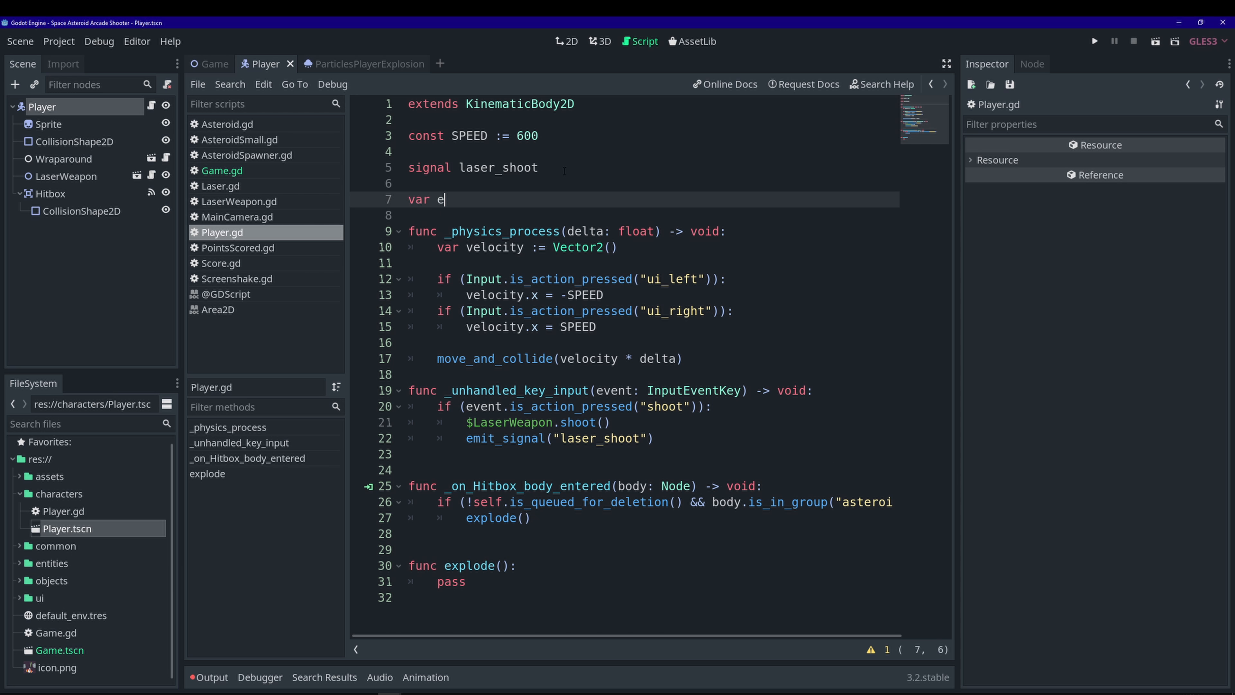
type(" player_explosion_scene = load(")
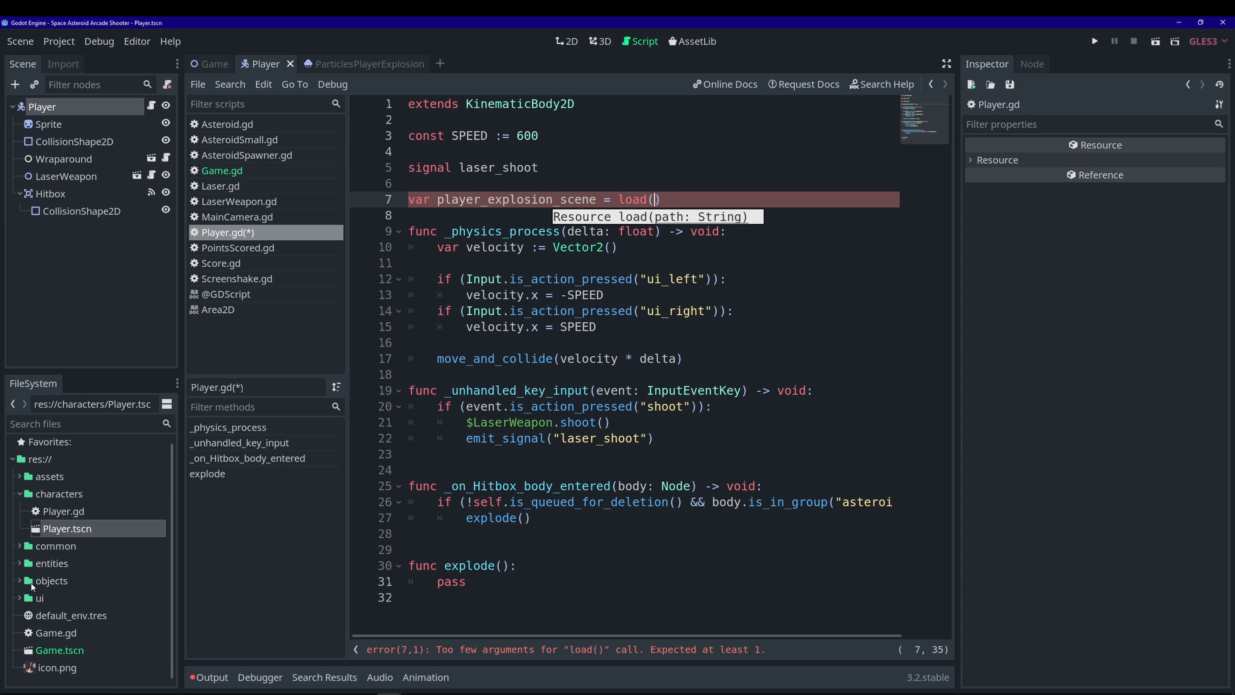
left_click(19, 580)
scroll(133, 601, "down", 3)
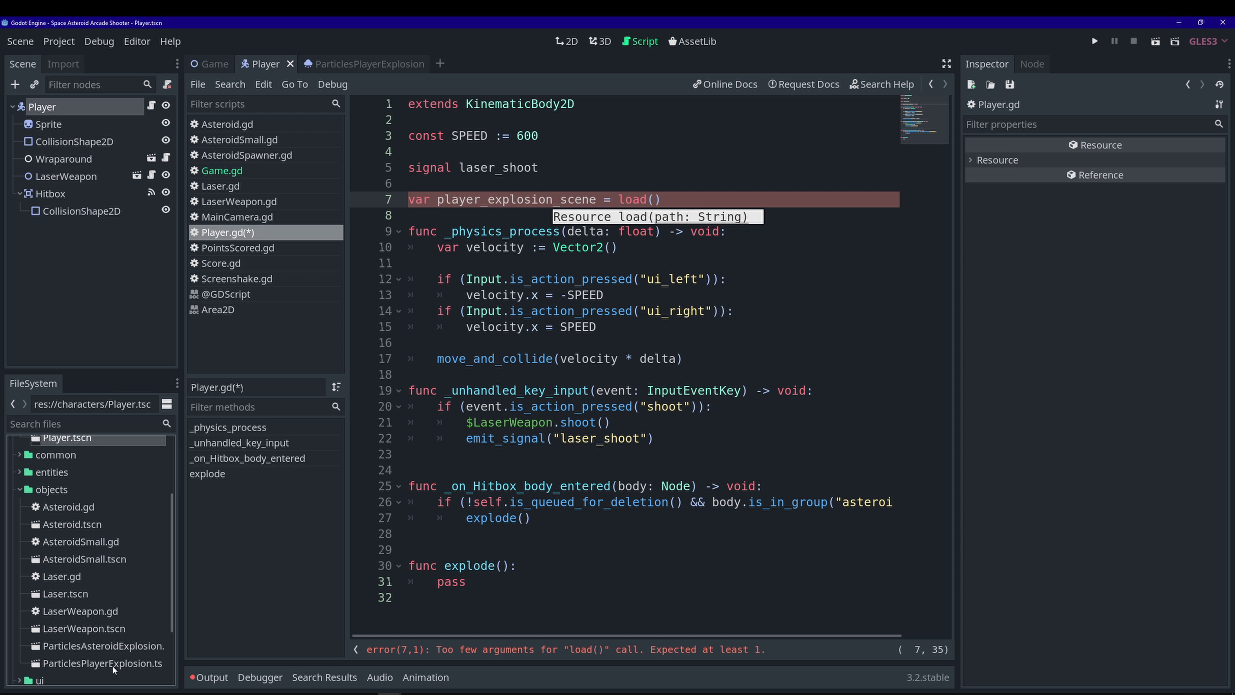
left_click_drag(105, 664, 657, 199)
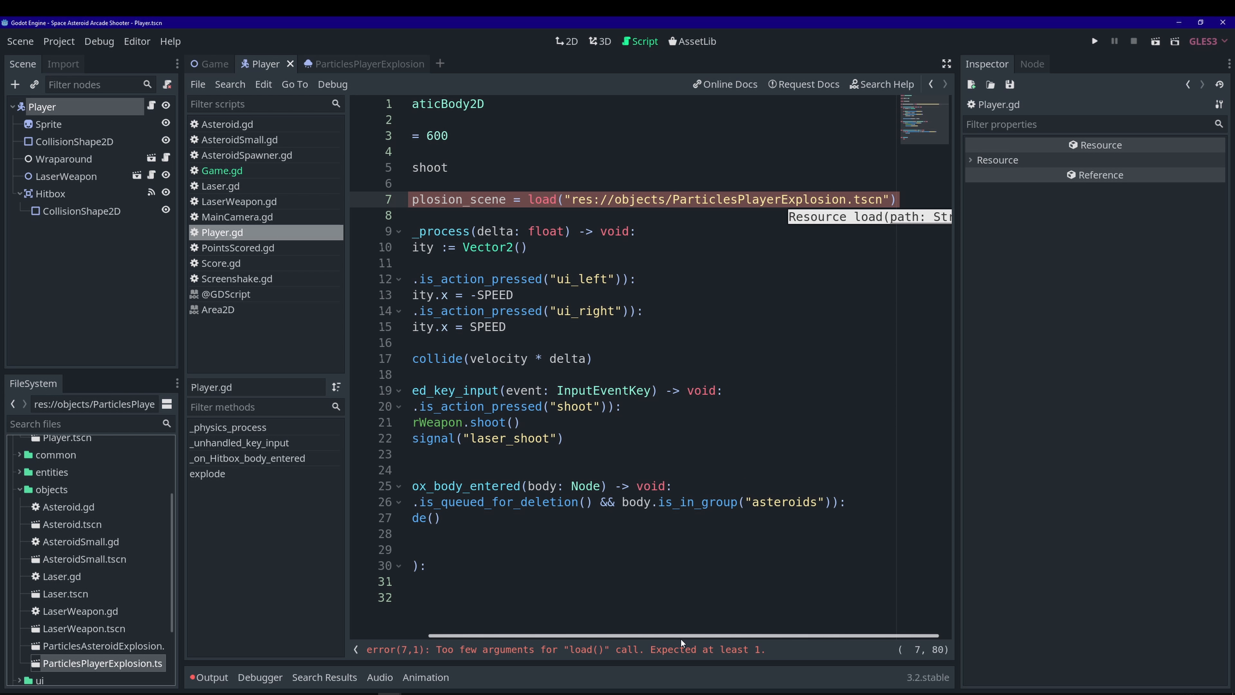
- Save Player.gd and delete the pass placeholder from explode()
key("ctrl+s")
left_click_drag(680, 638, 607, 632)
left_click(486, 597)
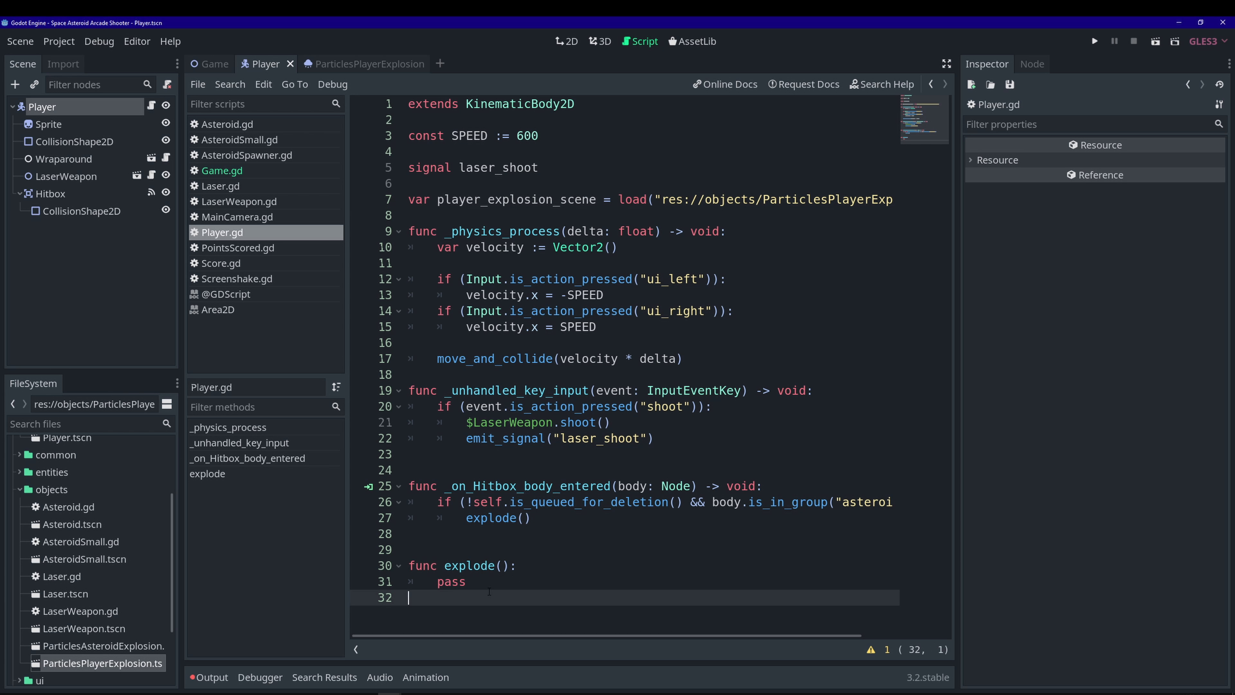
left_click(485, 582)
key("BackSpace")
key("BackSpace")
key("BackSpace")
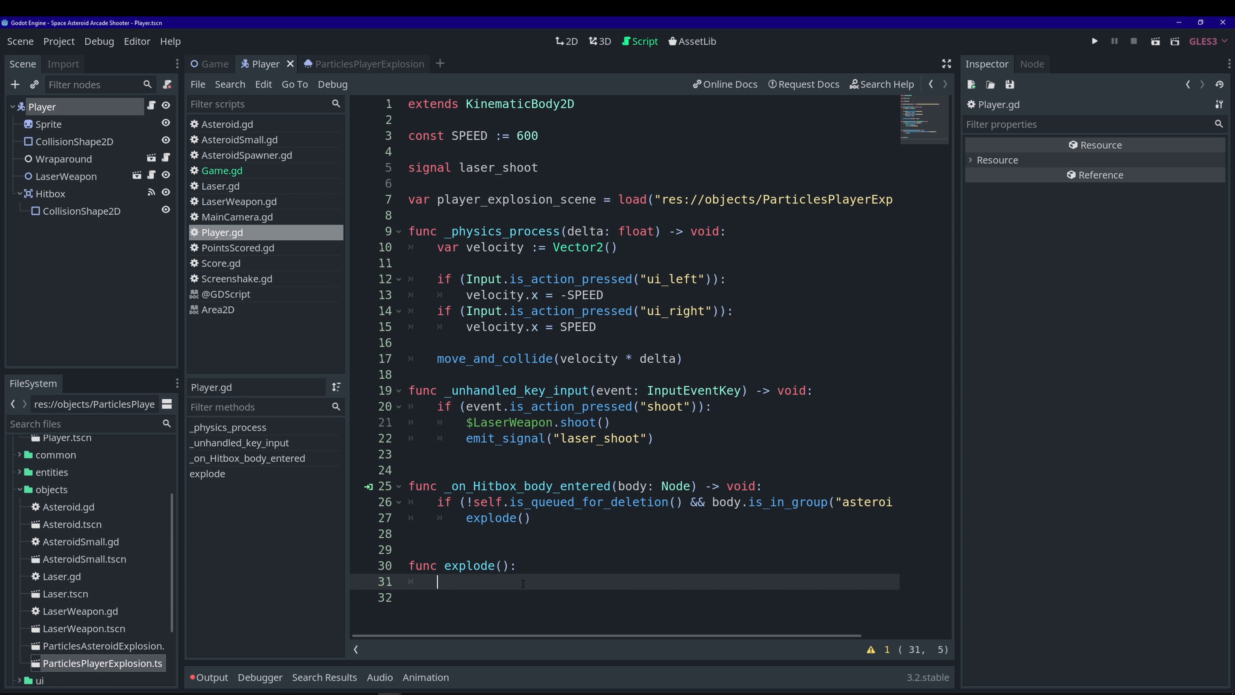
- In explode(), instance the explosion and set its position to self.position
type("var explos")
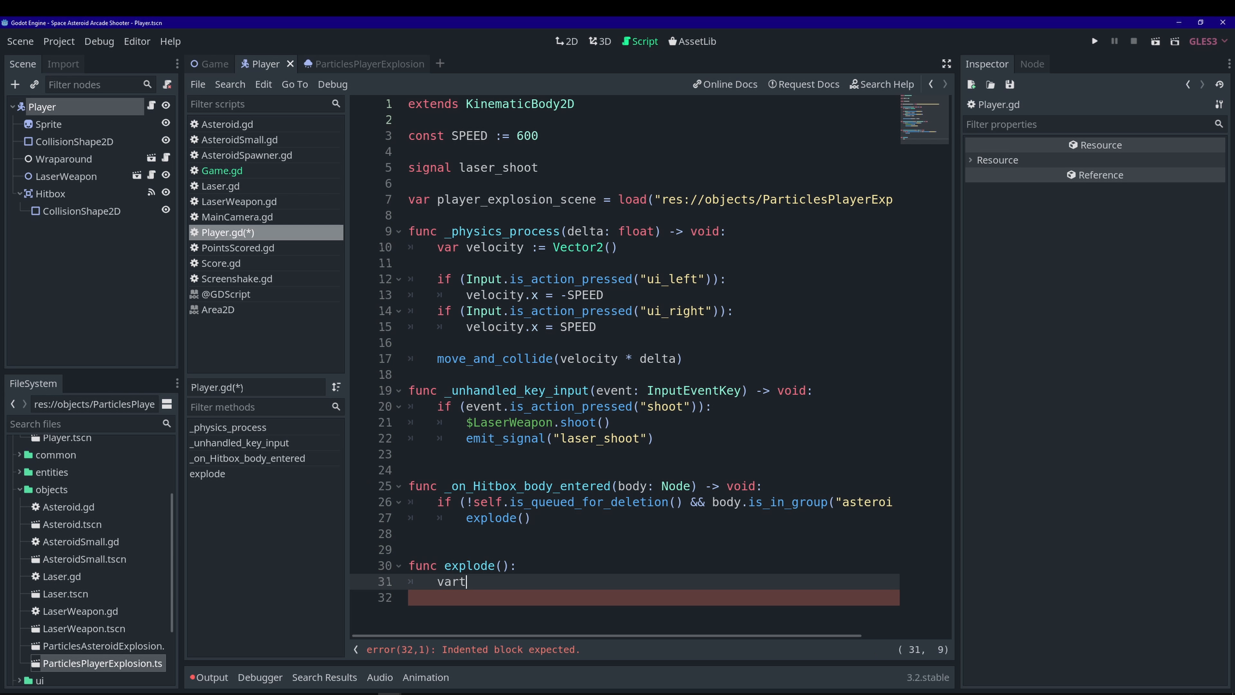
type("ion = player_explosion_scene")
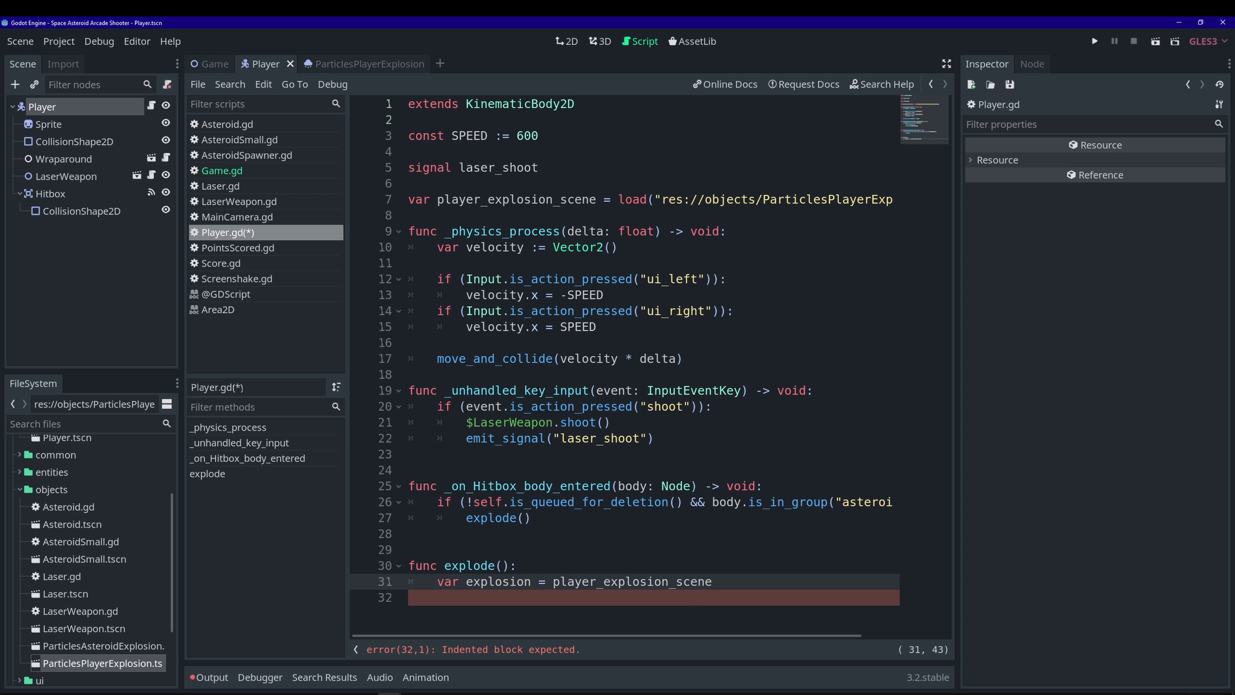
type(".instance()")
key("Return")
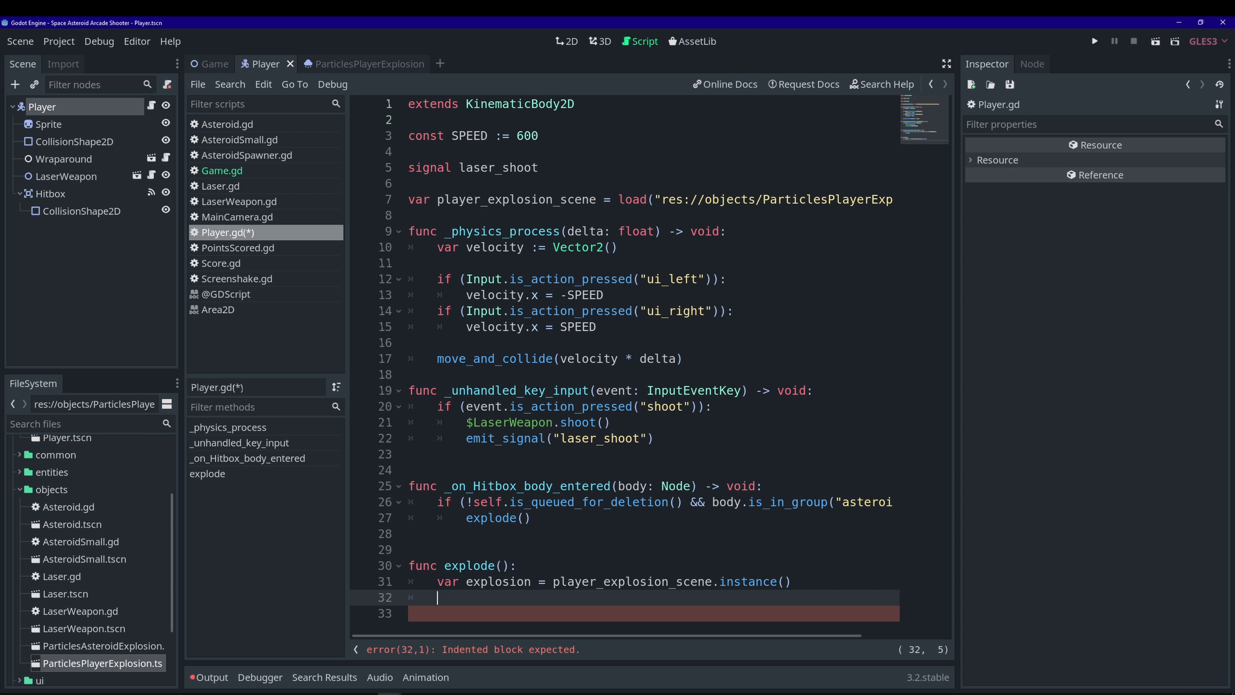
type("explosion.position = self.posi")
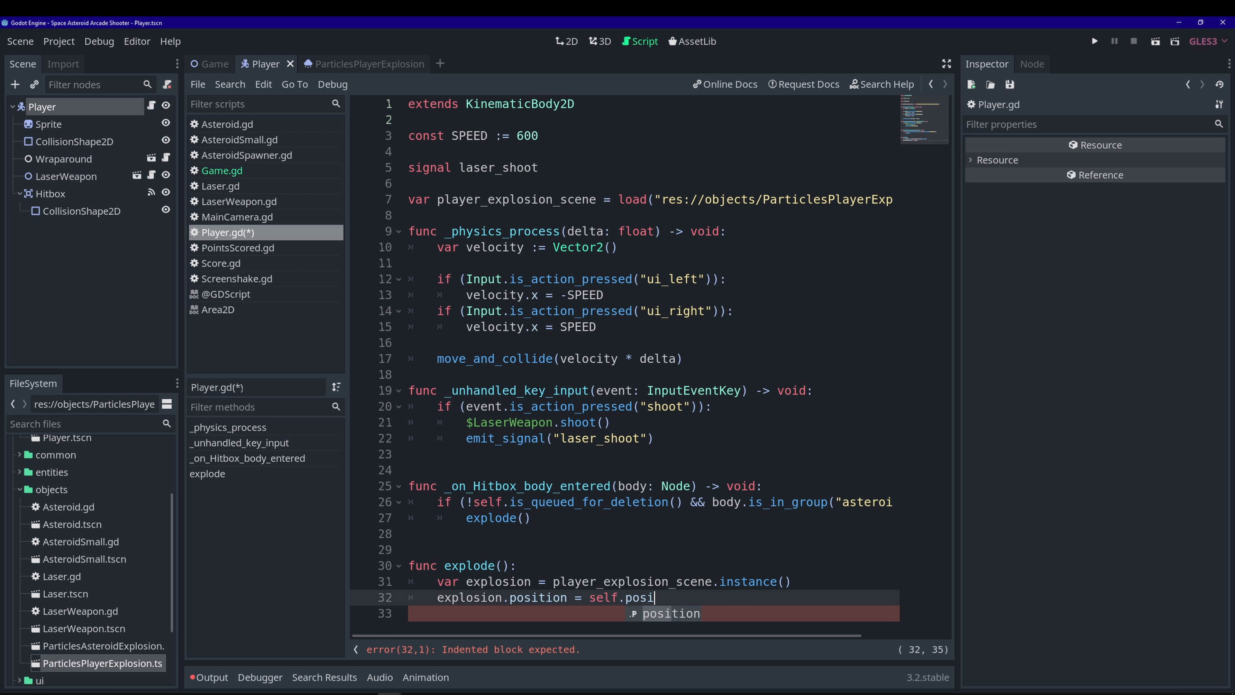
type("tion")
key("Return")
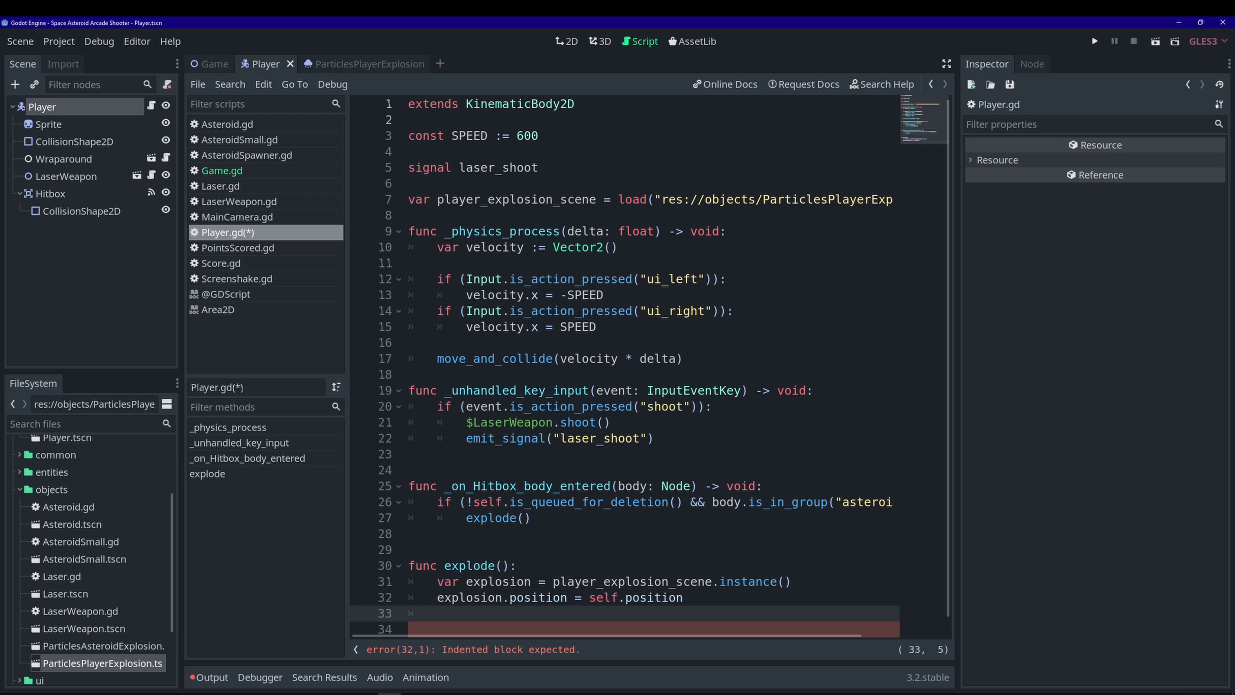
- Add the explosion via get_parent().add_child(explosion) and save the script
type("get_p")
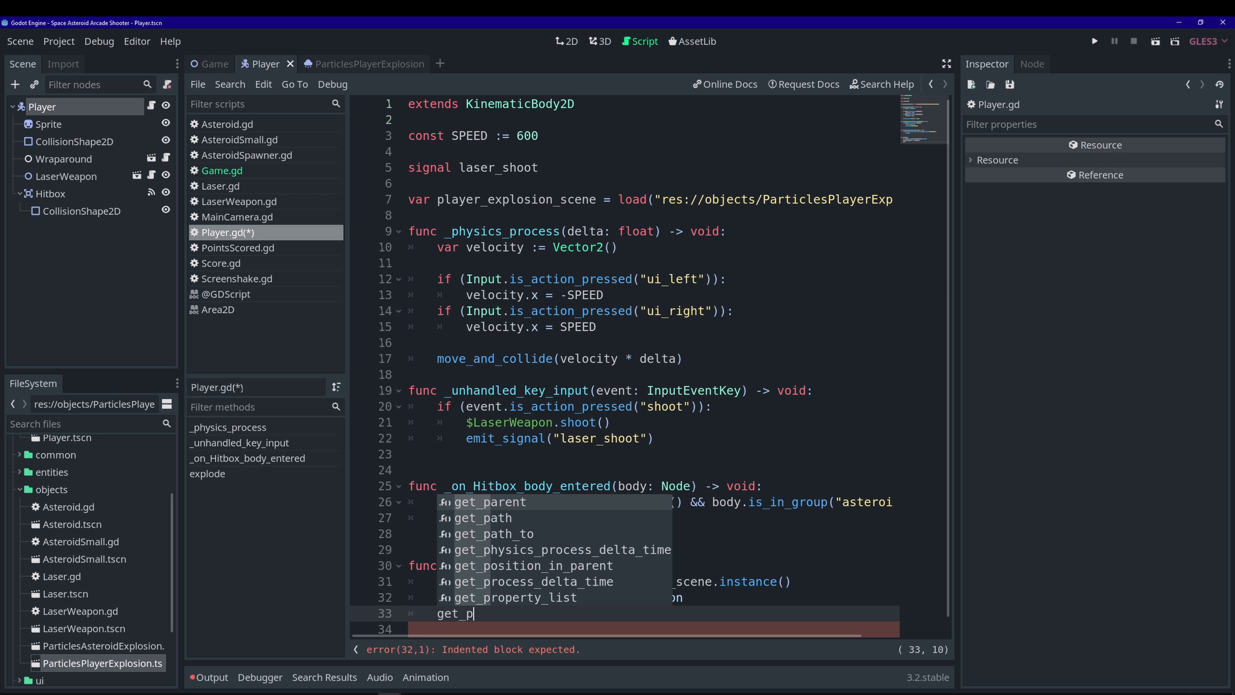
key("Return")
type(".add")
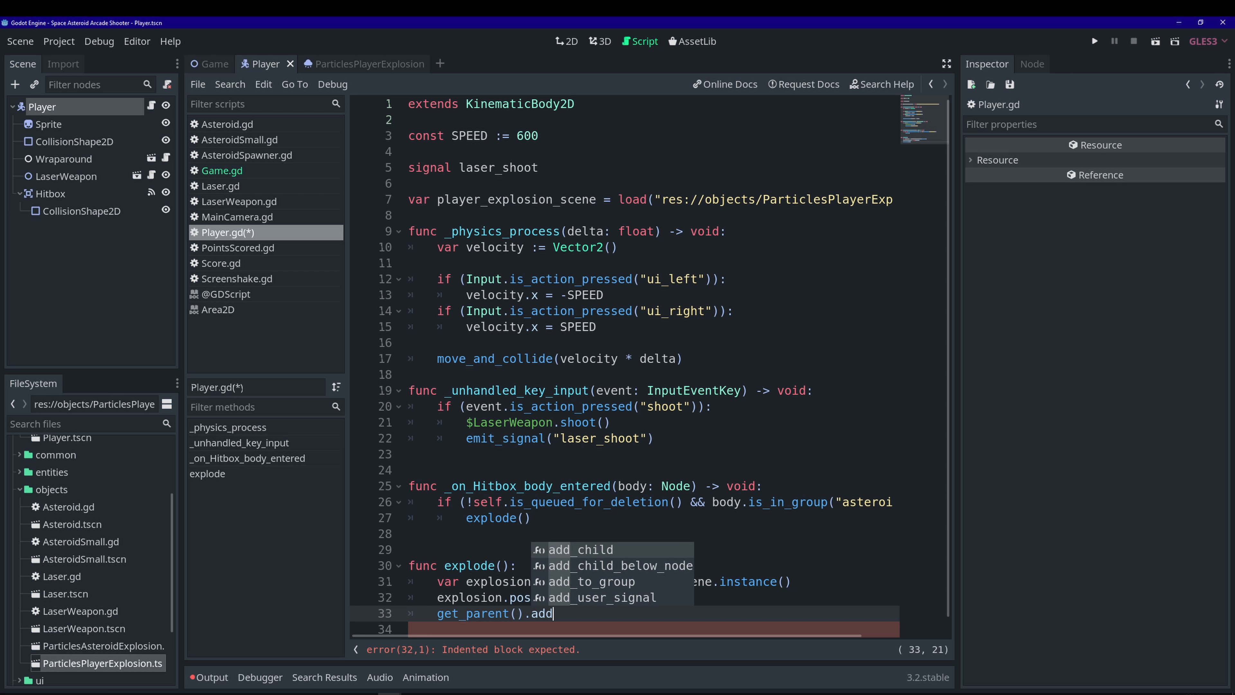
key("Return")
scroll(641, 454, "down", 1)
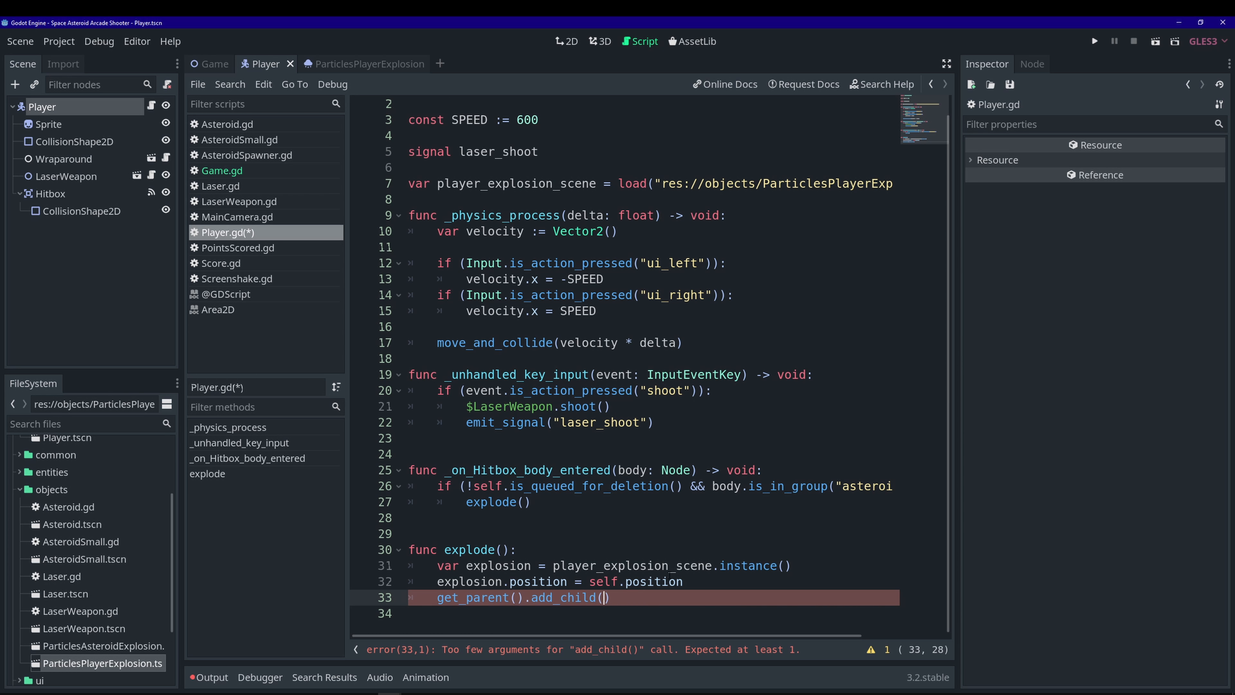
type("explosion")
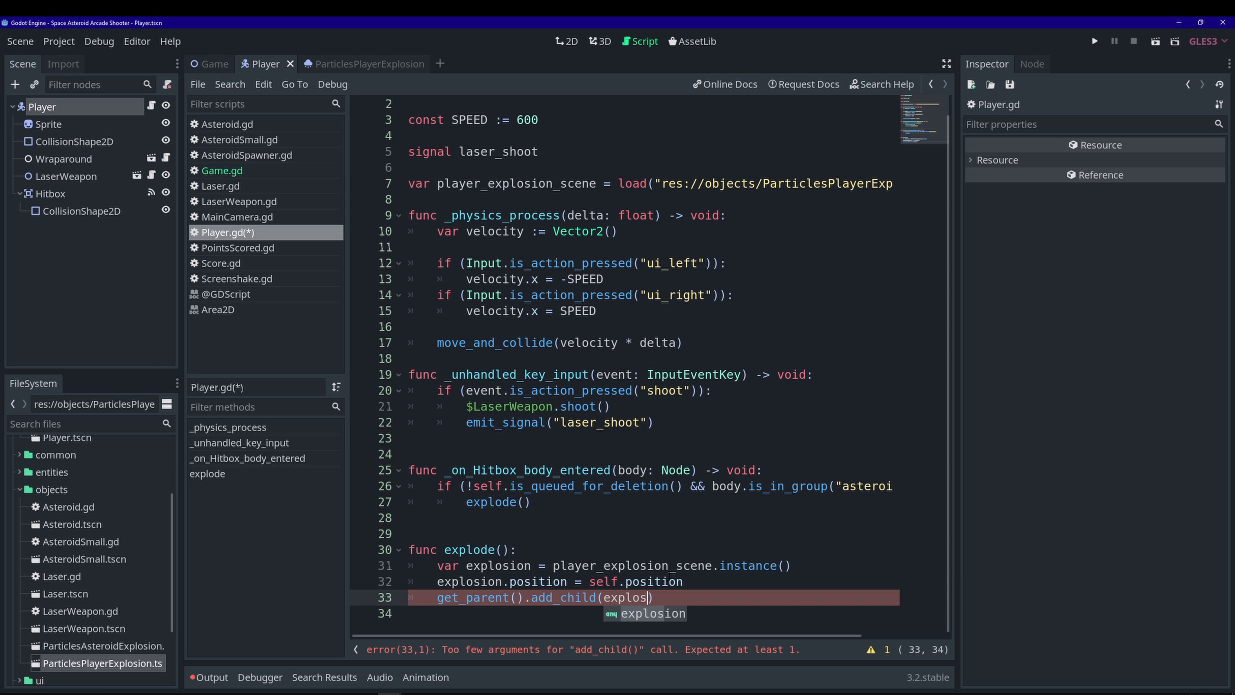
key("ctrl+s")
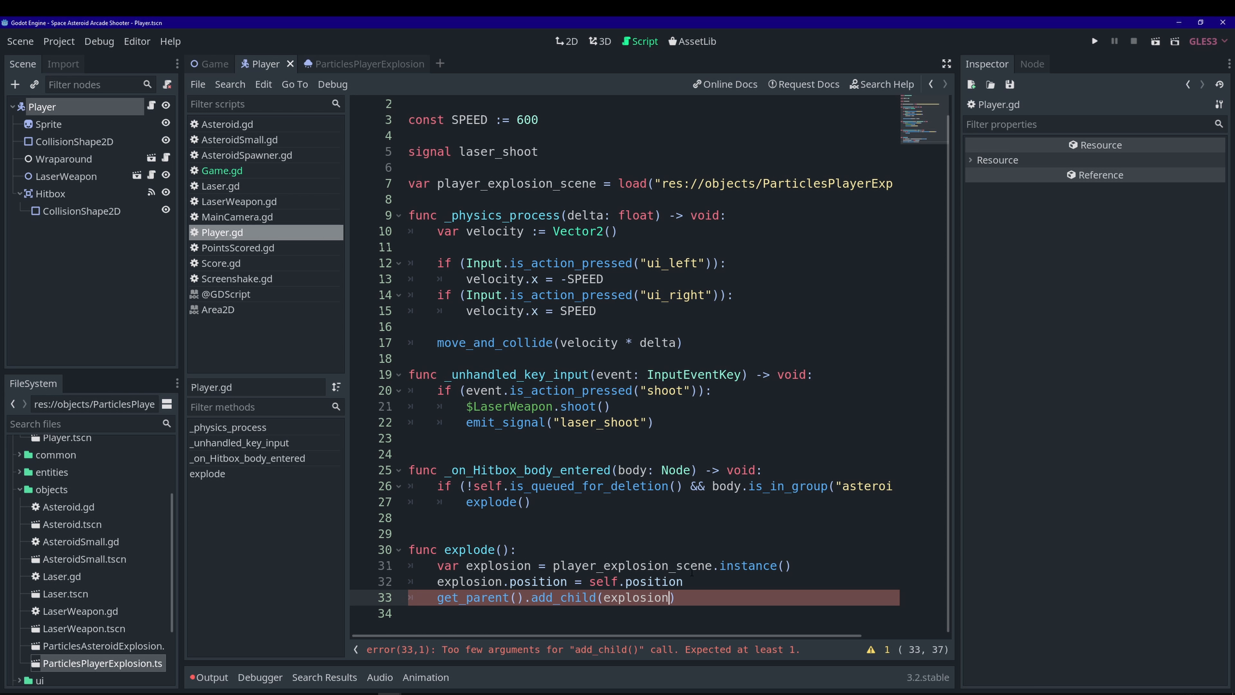
- Set explosion.emitting = true and end explode() with queue_free()
key("Return")
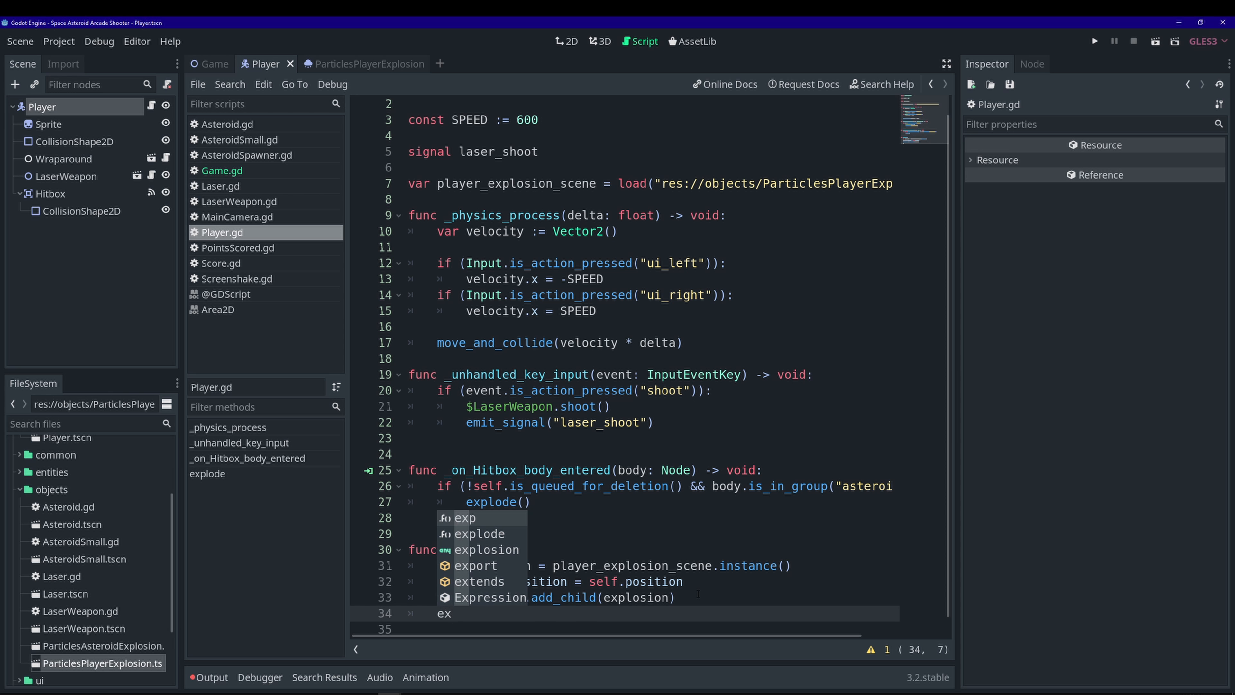
type("ex")
key("Down")
key("Down")
key("Return")
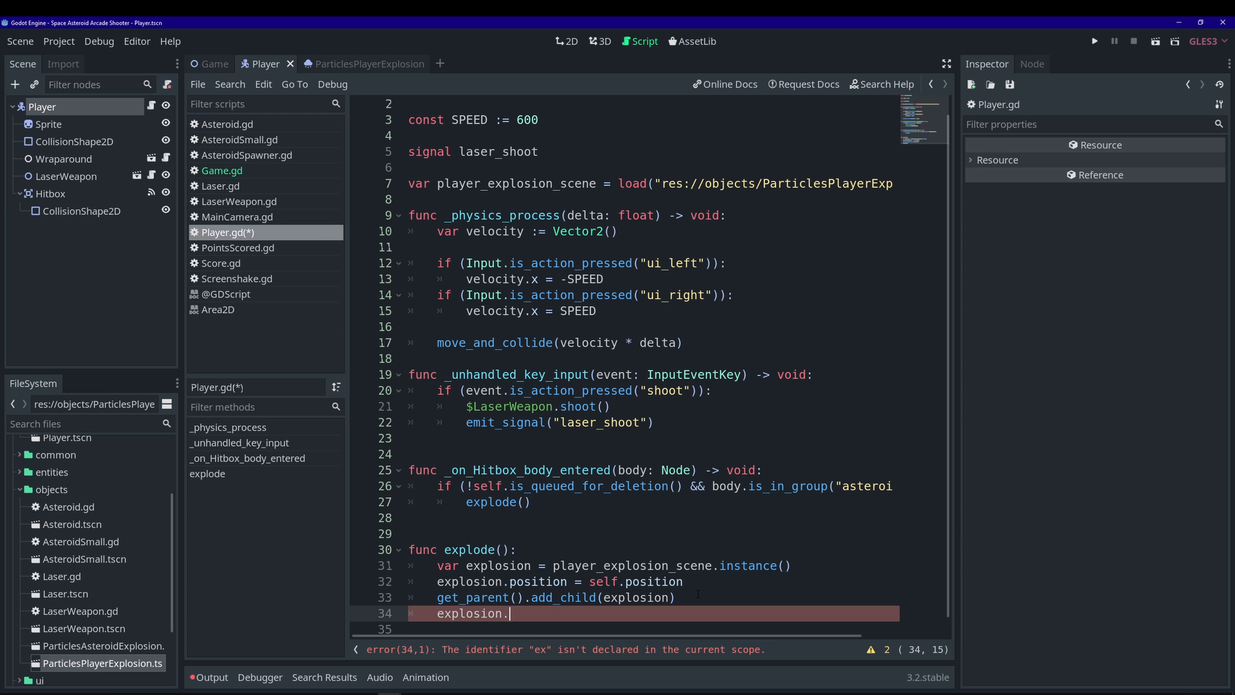
type(".emitting = true")
scroll(681, 594, "down", 1)
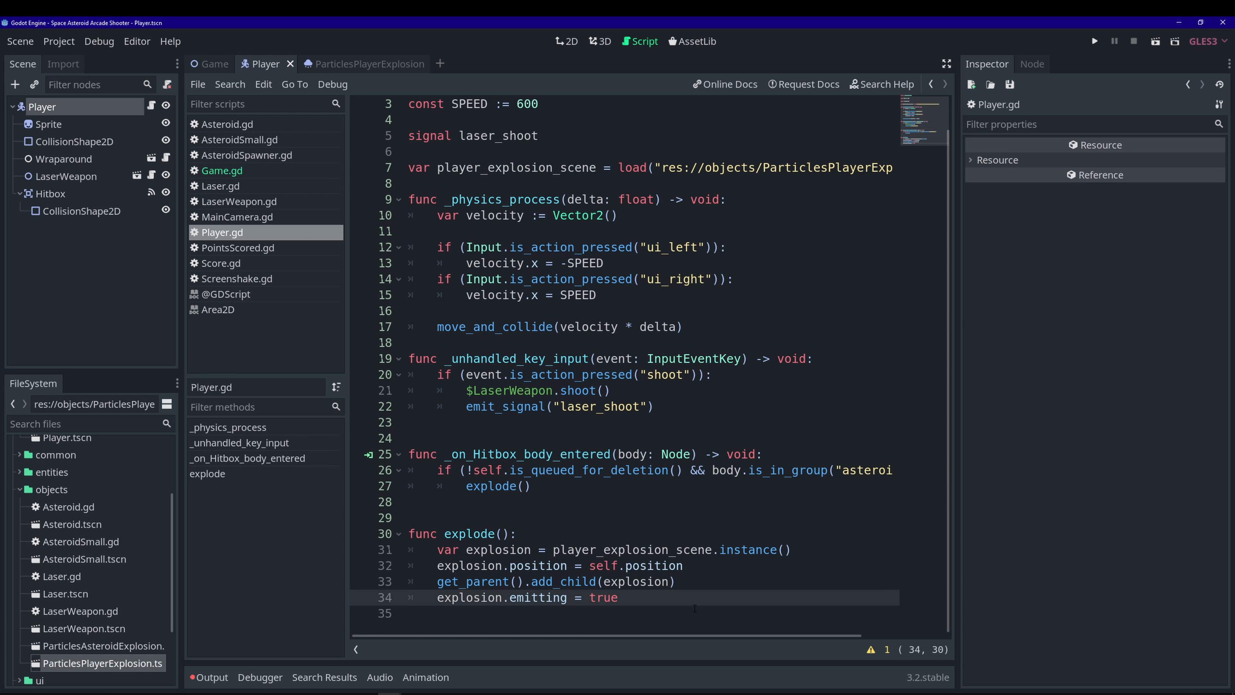
key("Return")
key("Return")
scroll(657, 545, "down", 1)
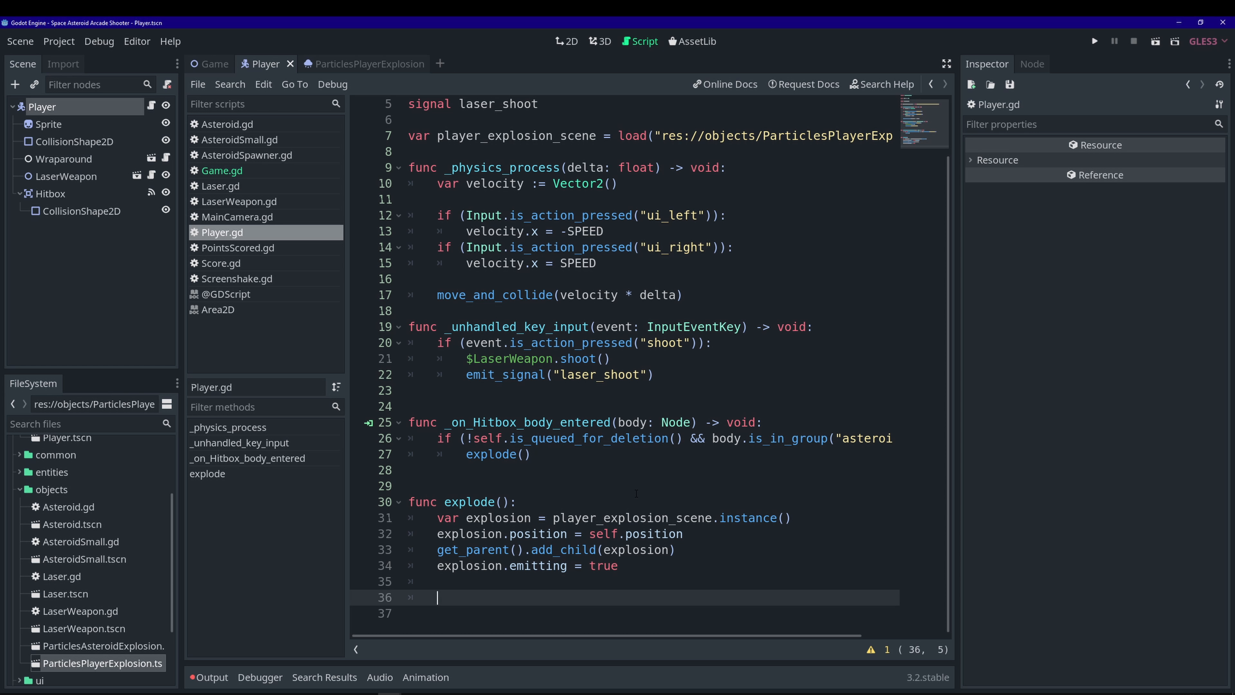
type("queue_free()")
left_click(1095, 40)
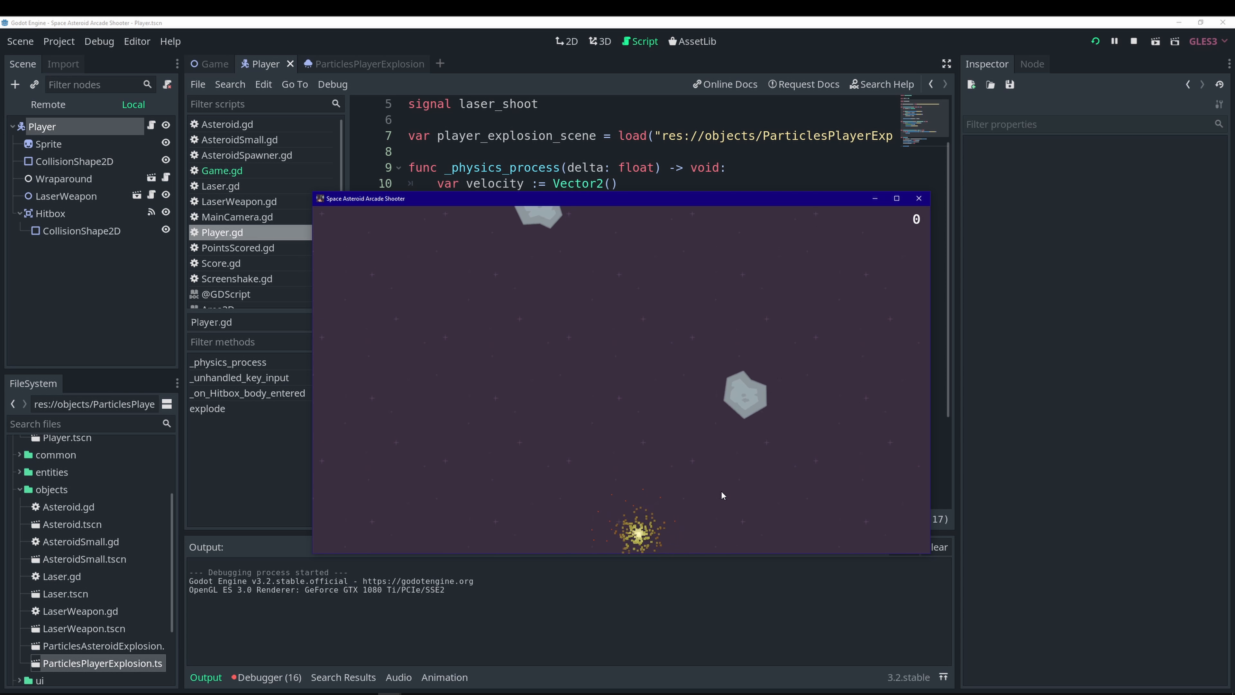
left_click(919, 199)
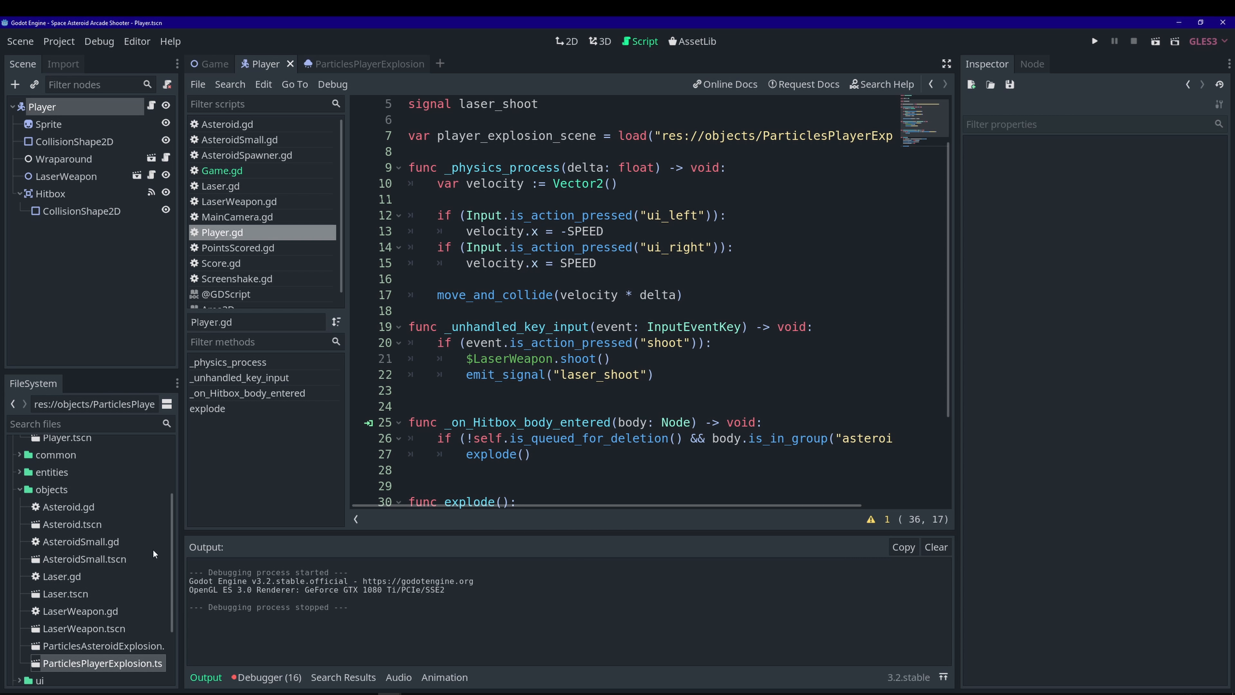
scroll(121, 628, "down", 3)
- Tick One Shot on the ParticlesPlayerExplosion root particles node and save the scene
double_click(122, 604)
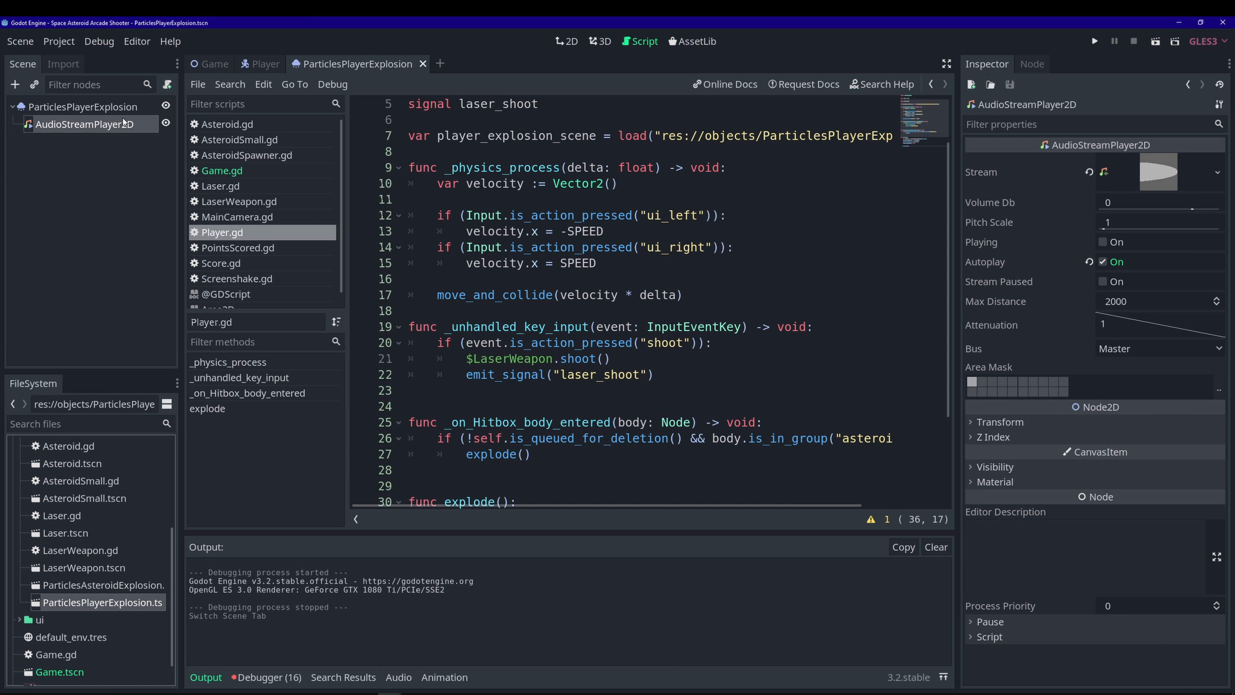
left_click(122, 108)
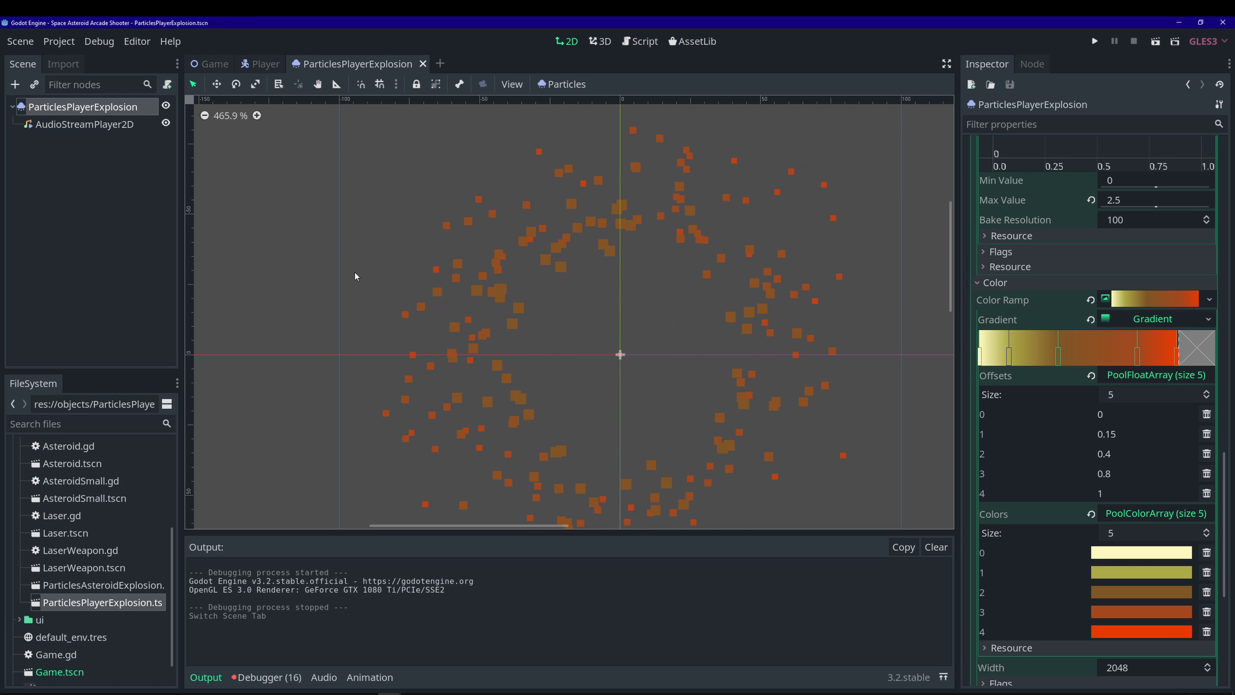
scroll(1056, 277, "up", 15)
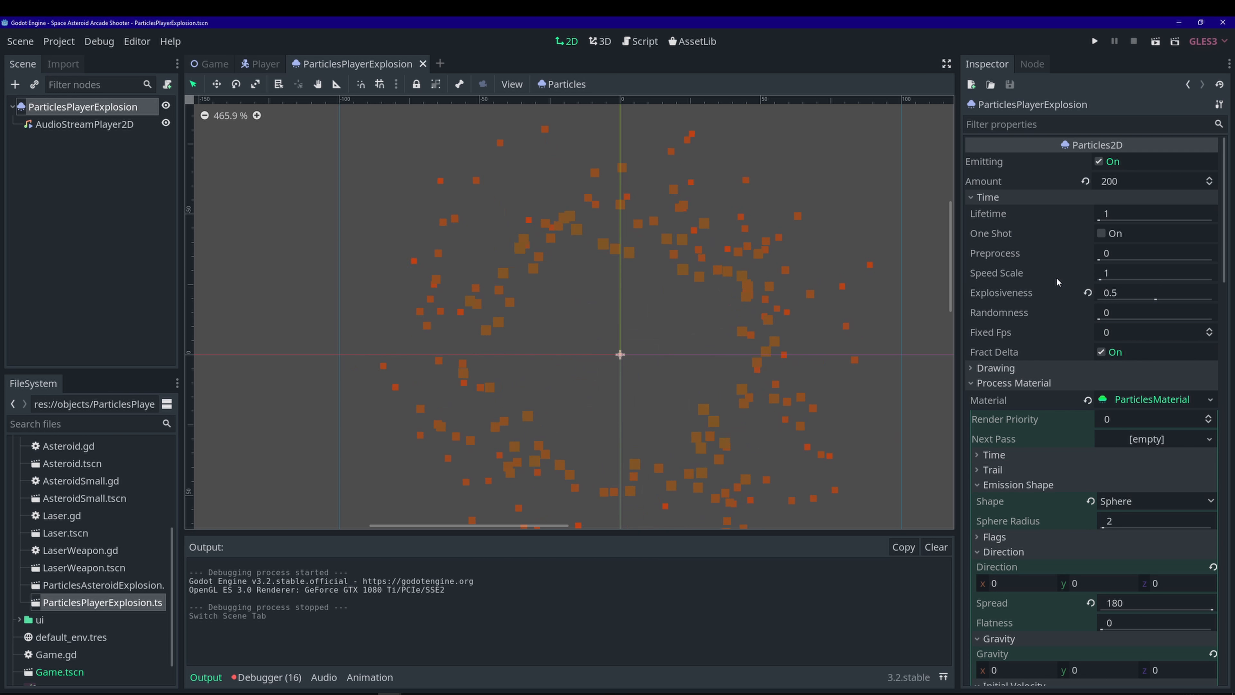
left_click(1100, 233)
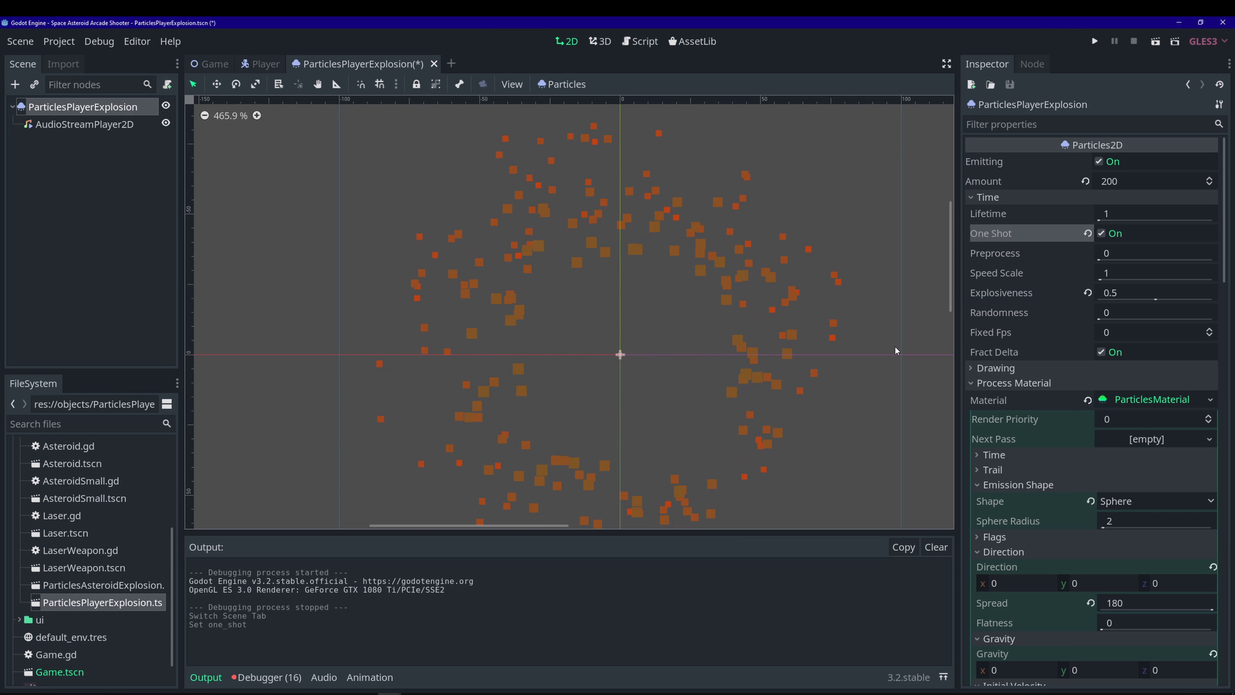
key("ctrl+s")
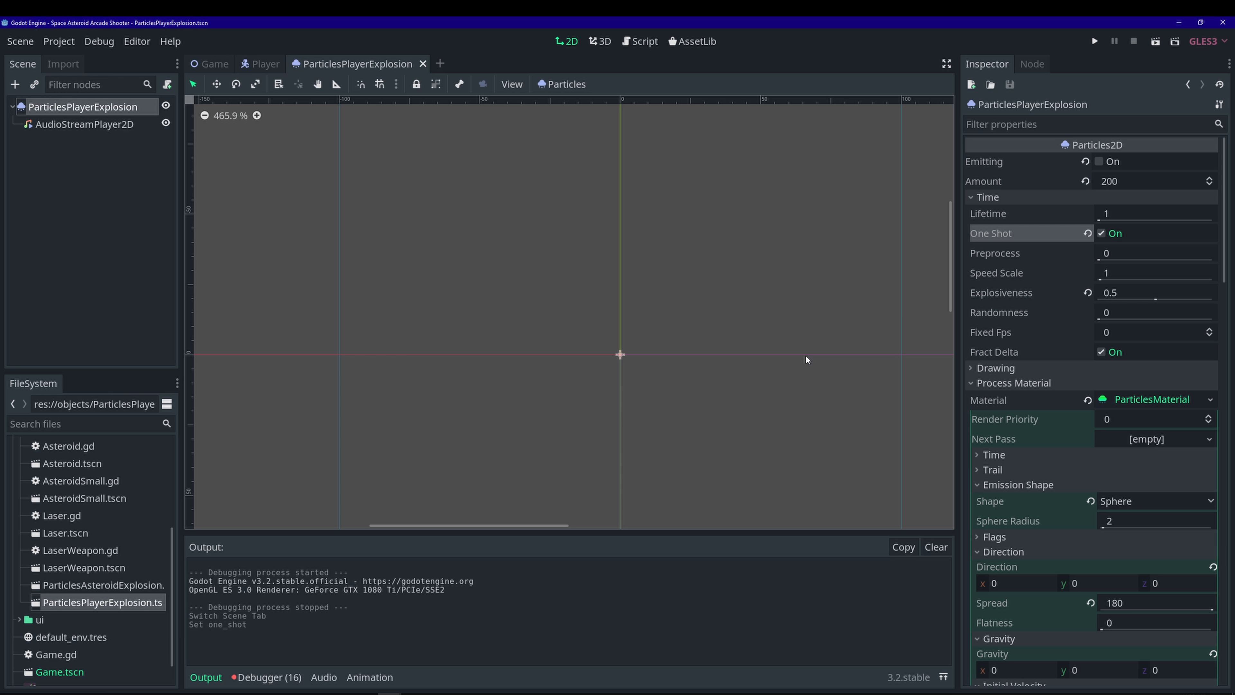
- Run the game, steer the ship until it explodes, then close it
left_click(1095, 41)
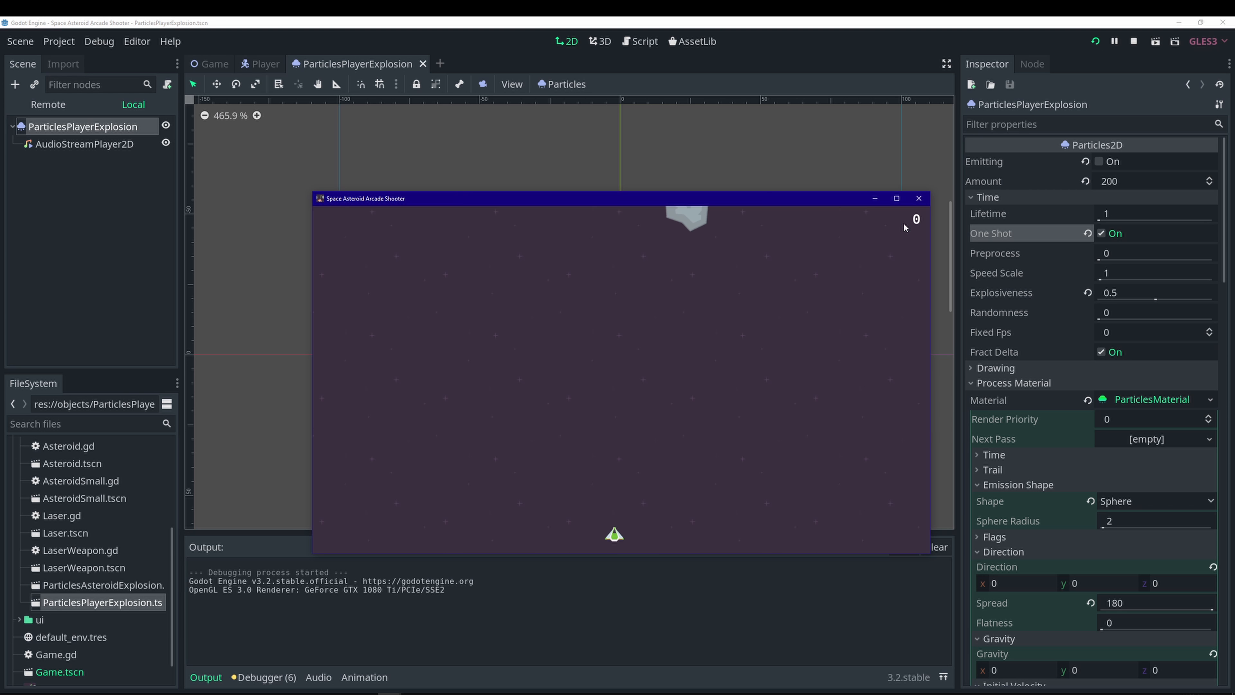
key("Right")
key("Left")
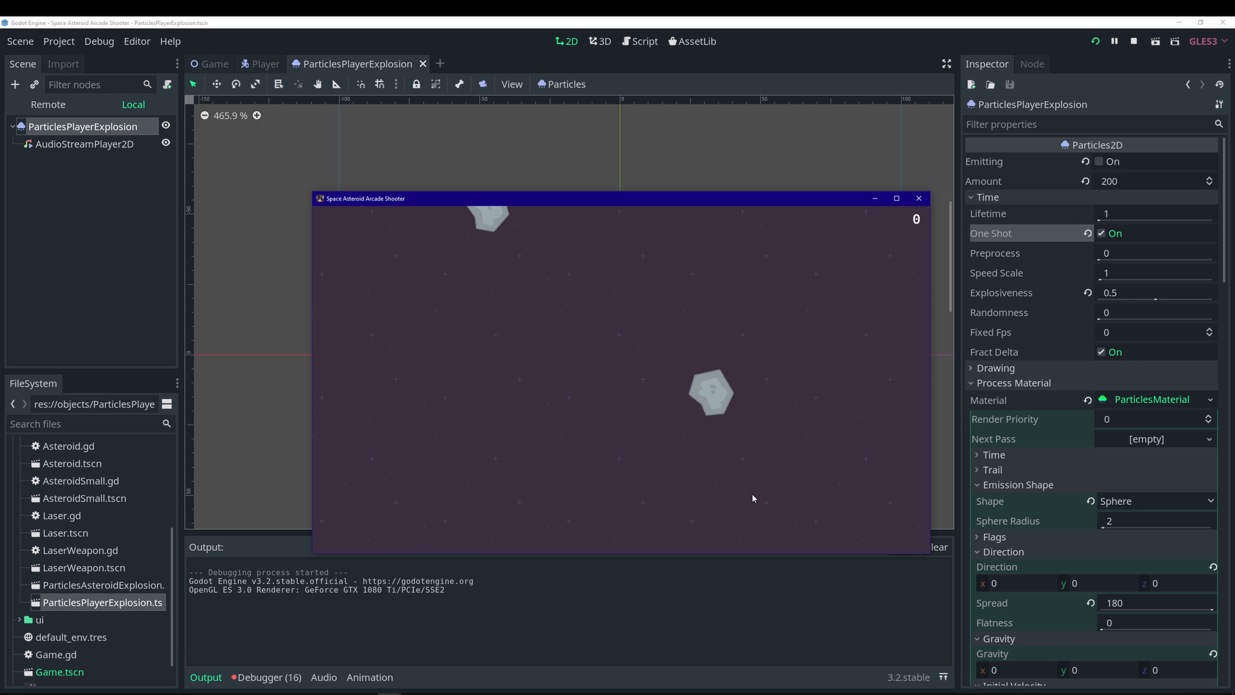
left_click(918, 199)
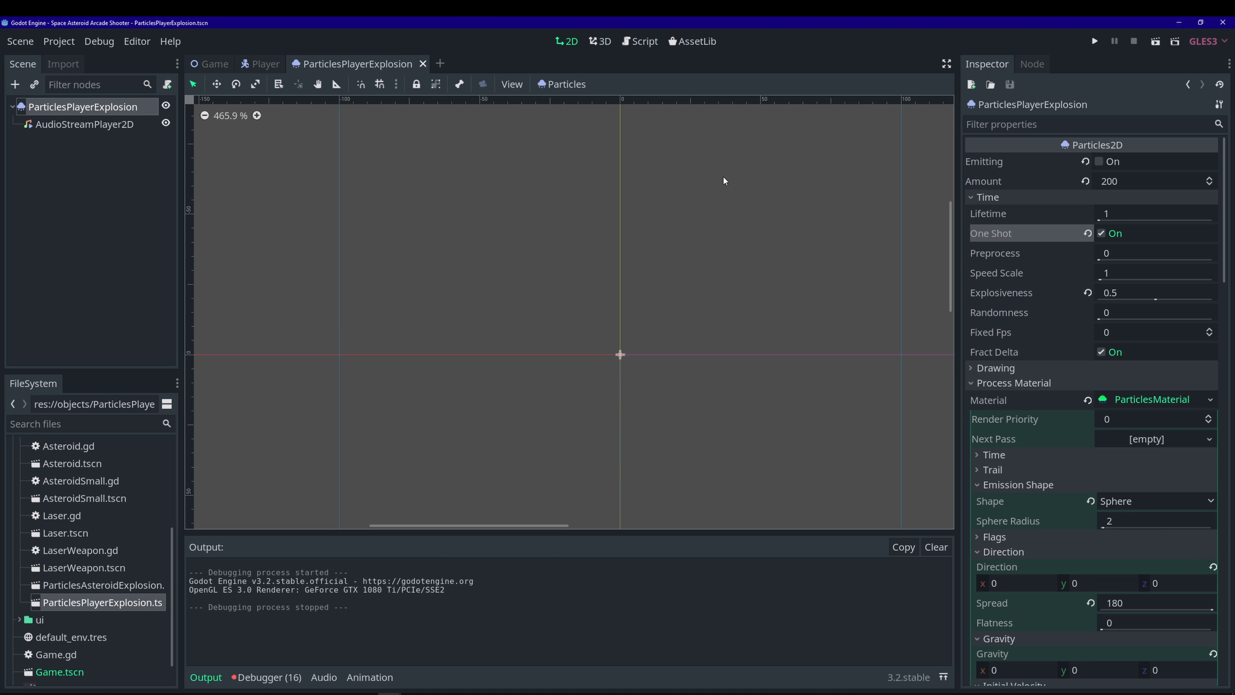
- Open Game.tscn and add an AudioStreamPlayer child under the Game root
double_click(59, 672)
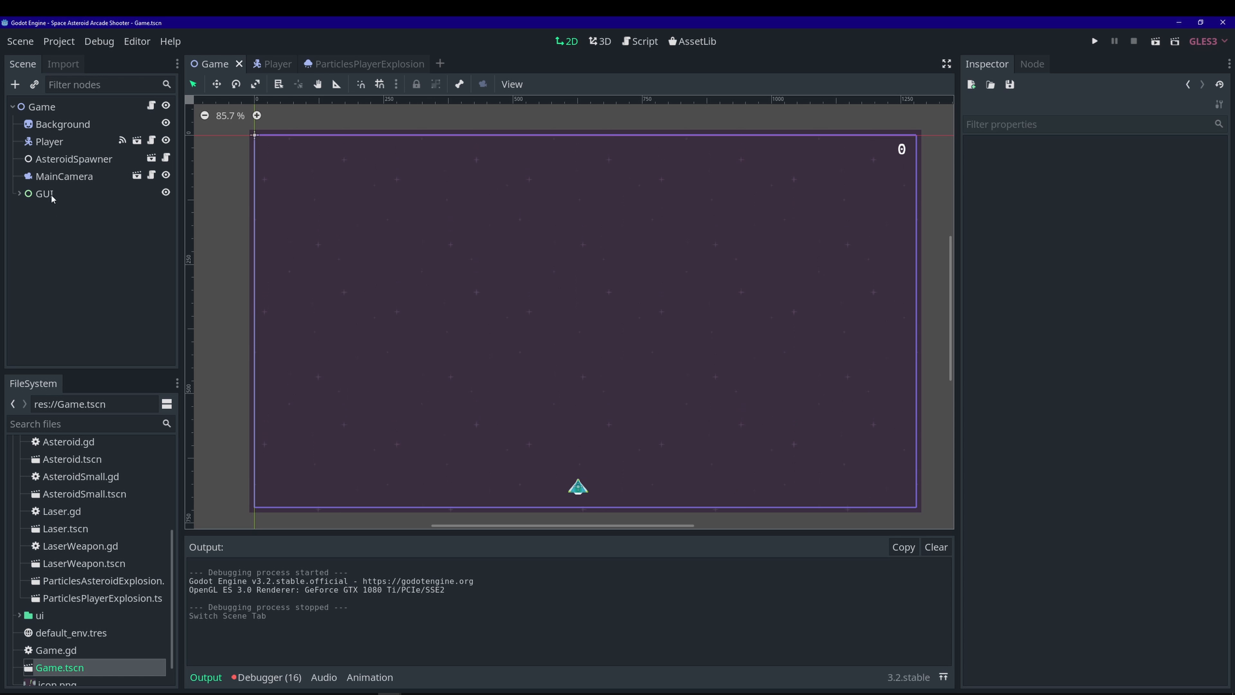
left_click(78, 104)
left_click(14, 86)
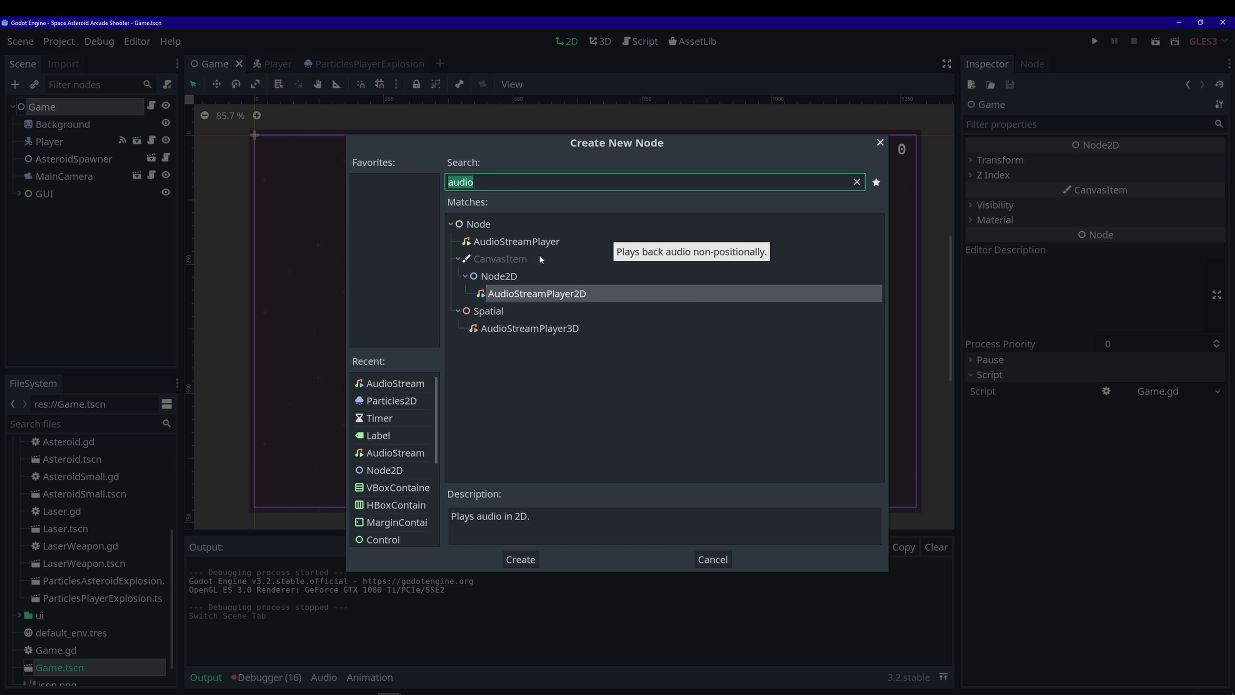
left_click(534, 243)
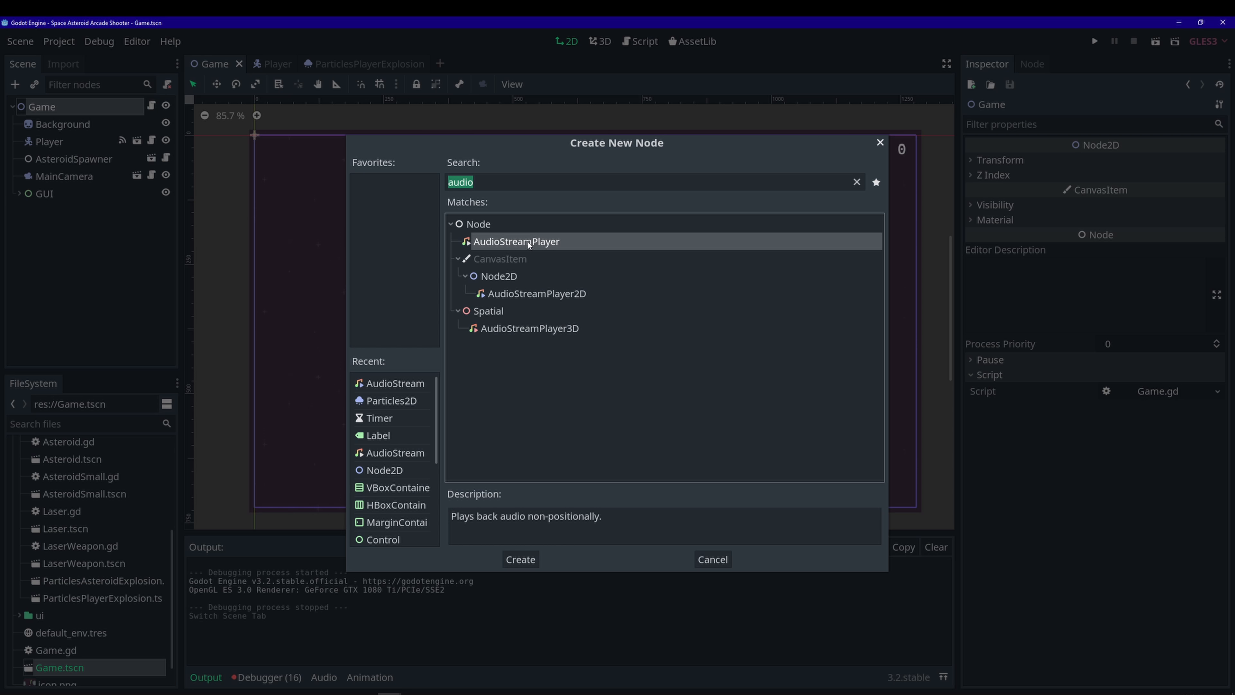
left_click(520, 559)
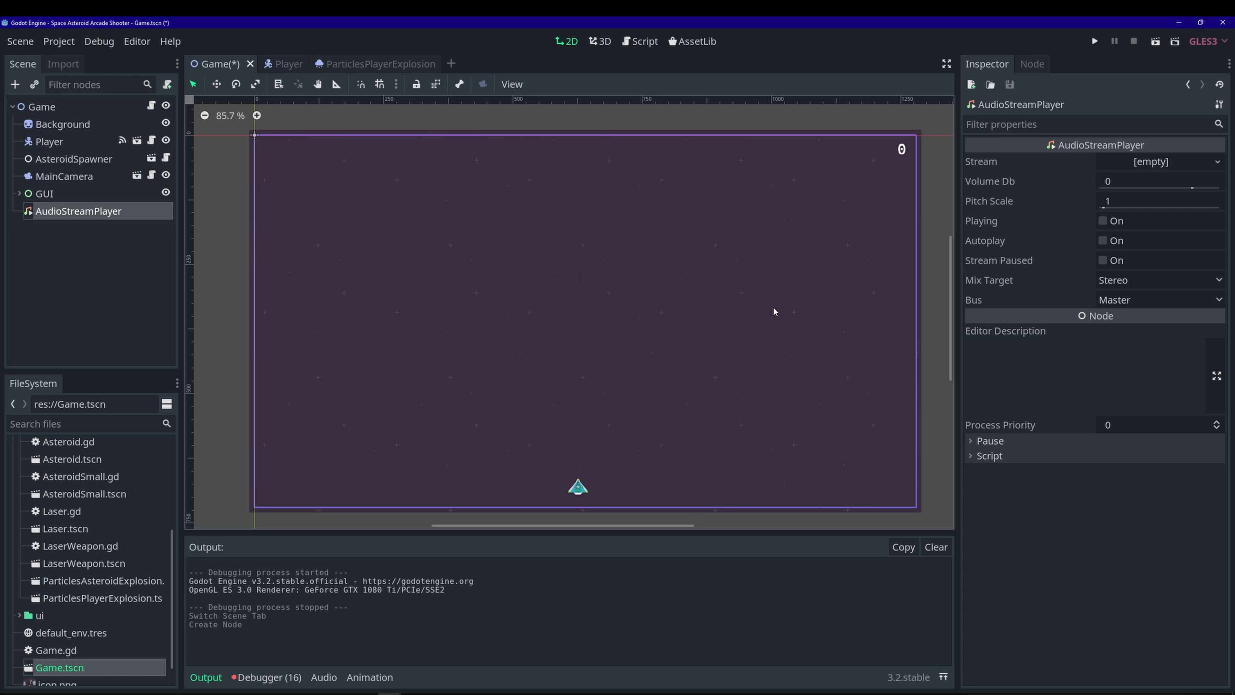
- Rename the new audio node to MusicPlayer and save the Game scene
right_click(68, 211)
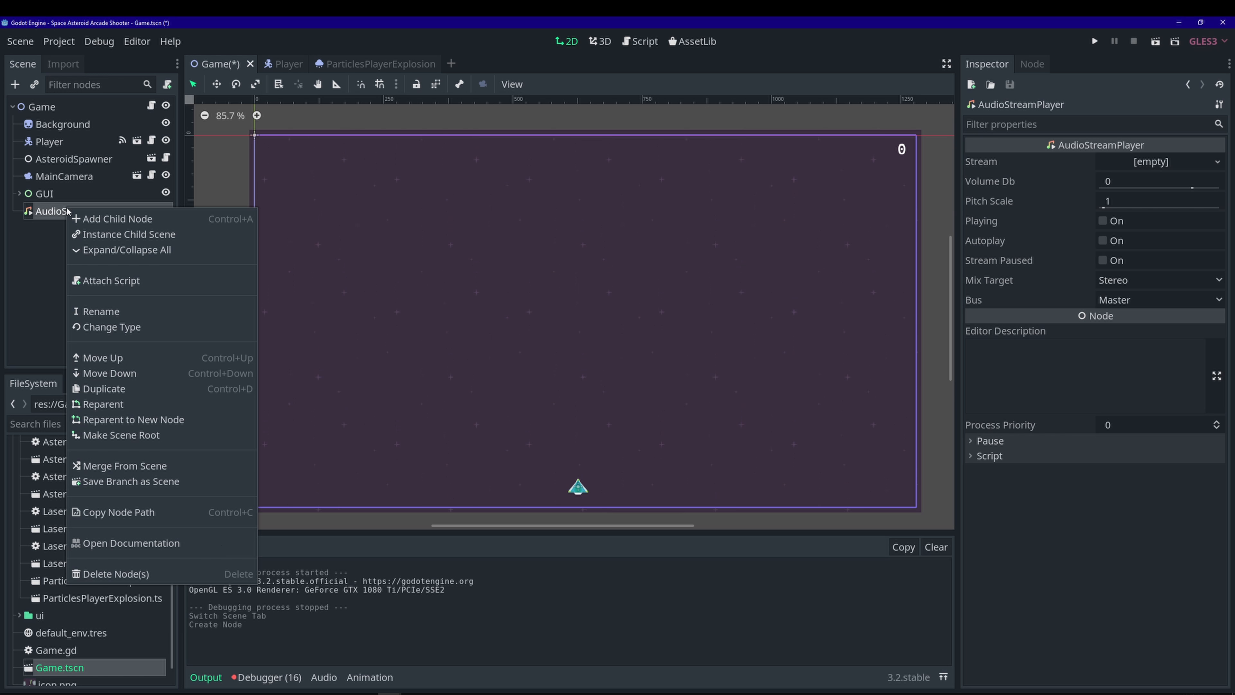
left_click(118, 311)
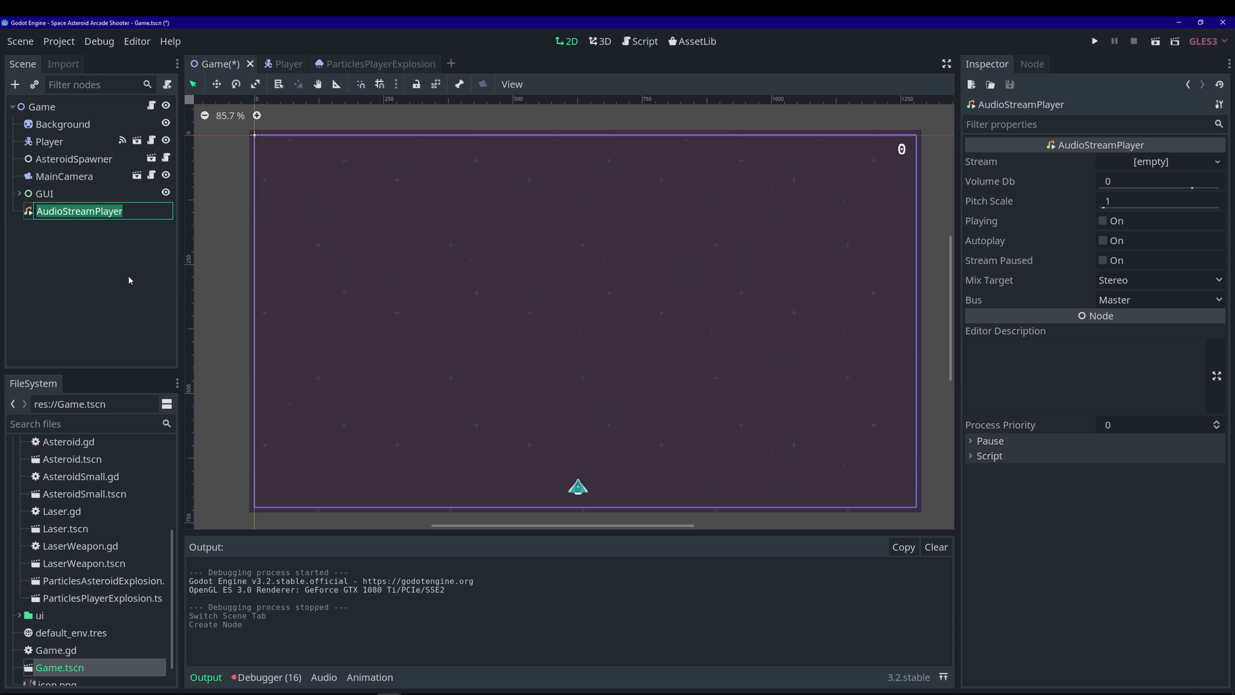
left_click(90, 211)
left_click_drag(87, 210, 48, 211)
key("BackSpace")
key("BackSpace")
key("BackSpace")
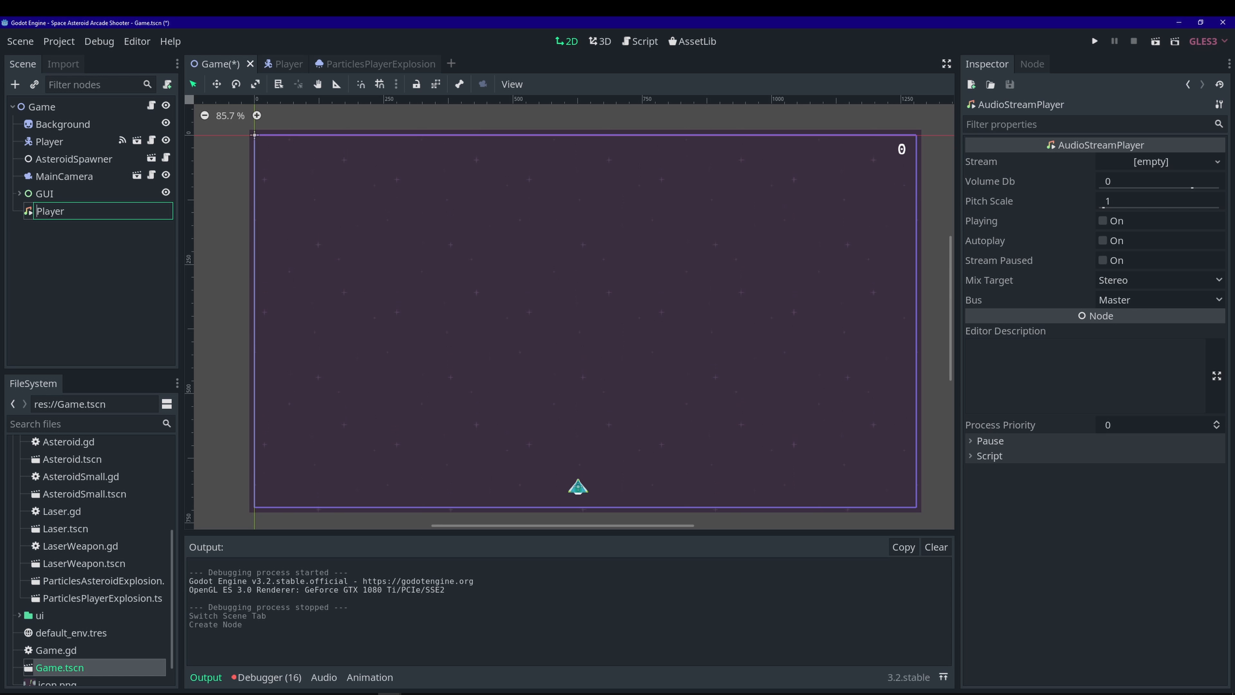
type("<")
key("BackSpace")
type("Music")
key("Return")
key("ctrl+s")
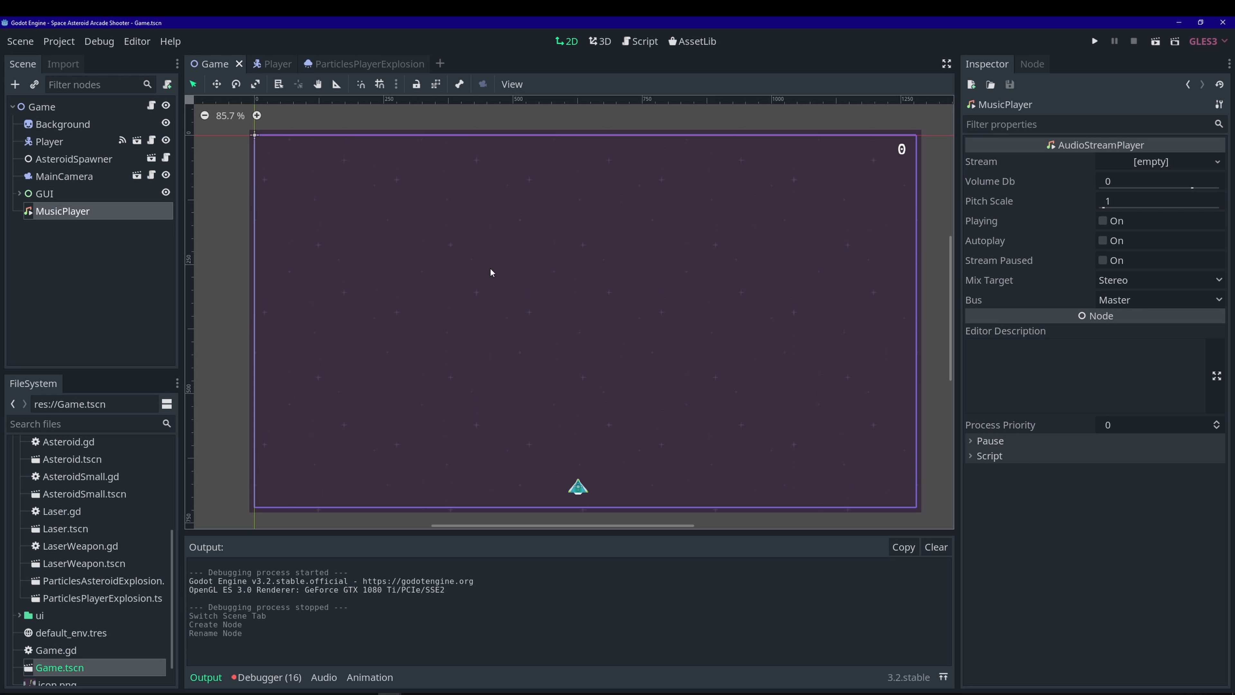
- Load sawsquarenoise_-_03_-_Towel_Defence_Ingame.ogg from assets/audio/music into MusicPlayer's Stream
left_click(1216, 161)
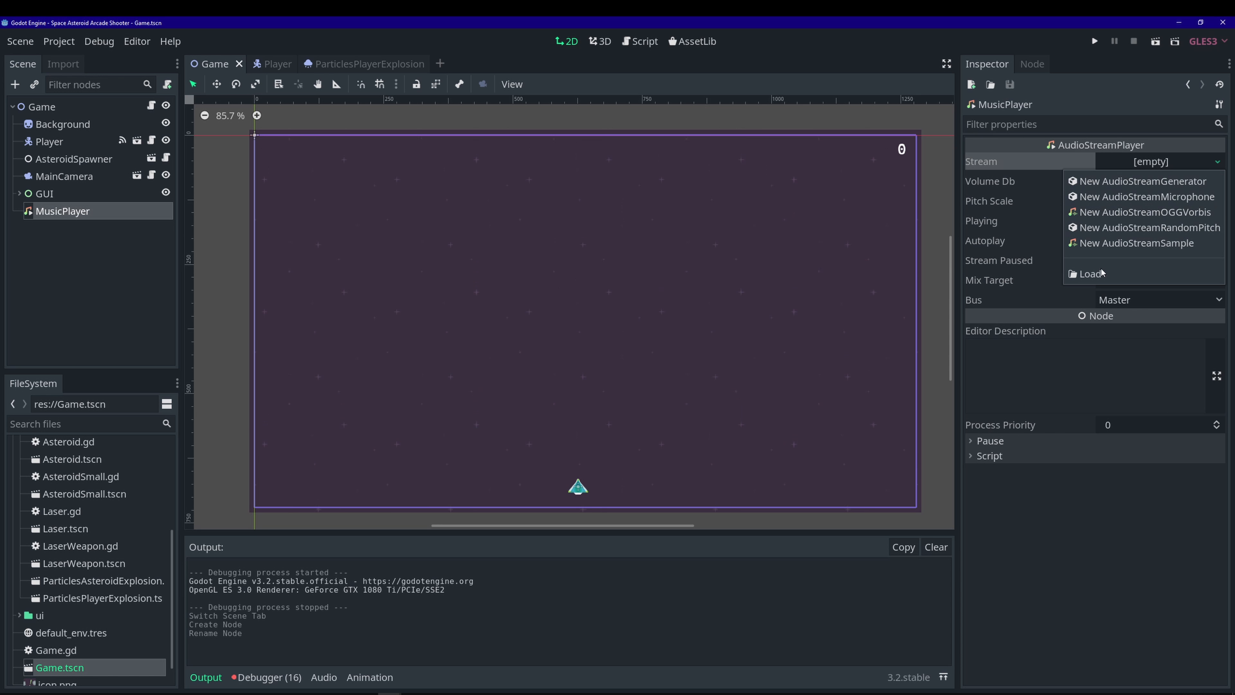
left_click(1089, 273)
double_click(345, 178)
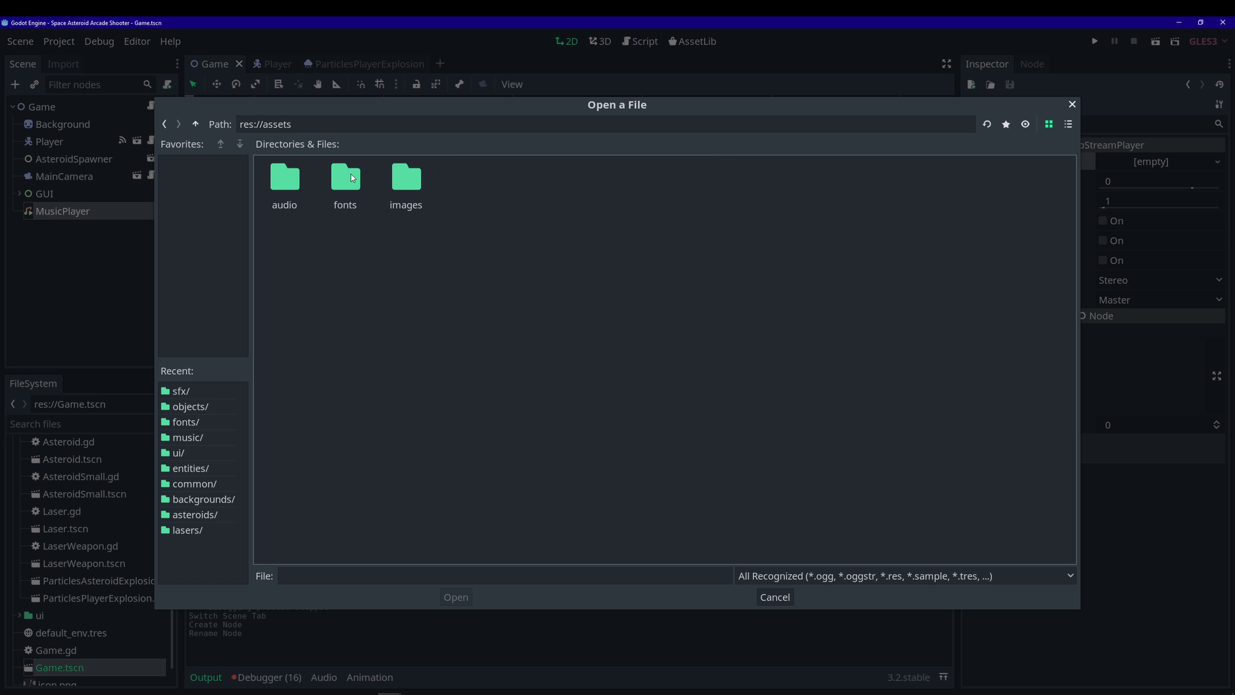
double_click(297, 190)
double_click(298, 182)
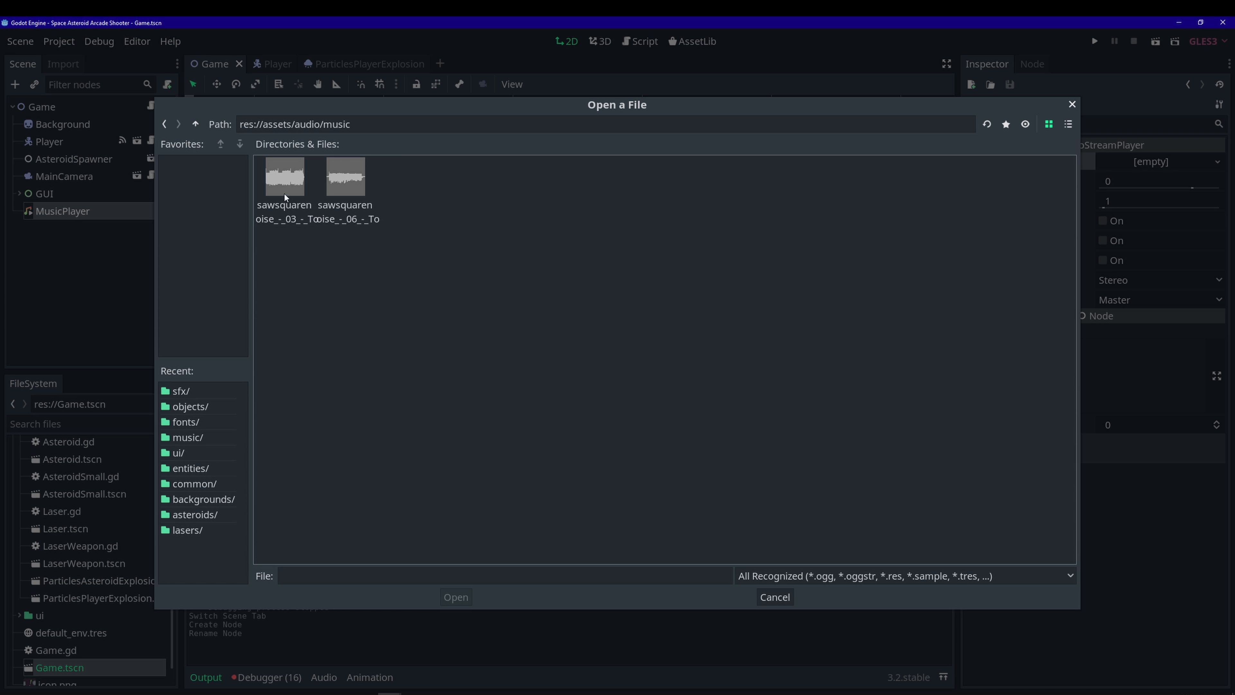
left_click(285, 221)
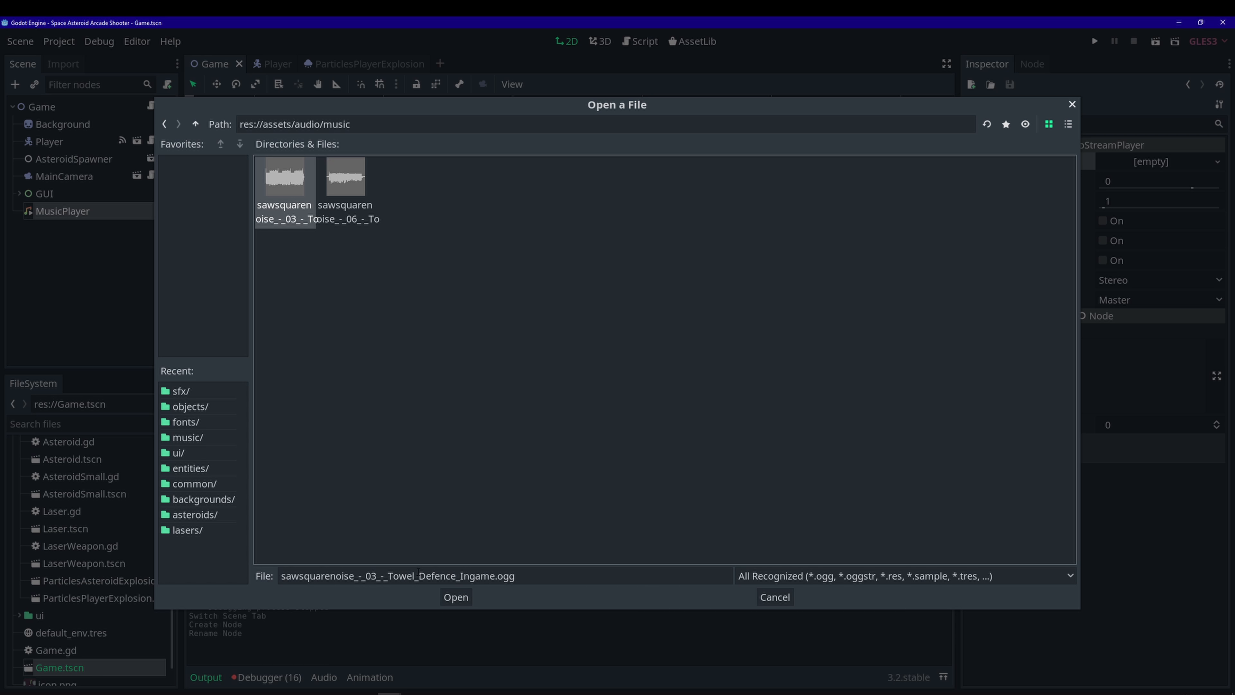
left_click(455, 597)
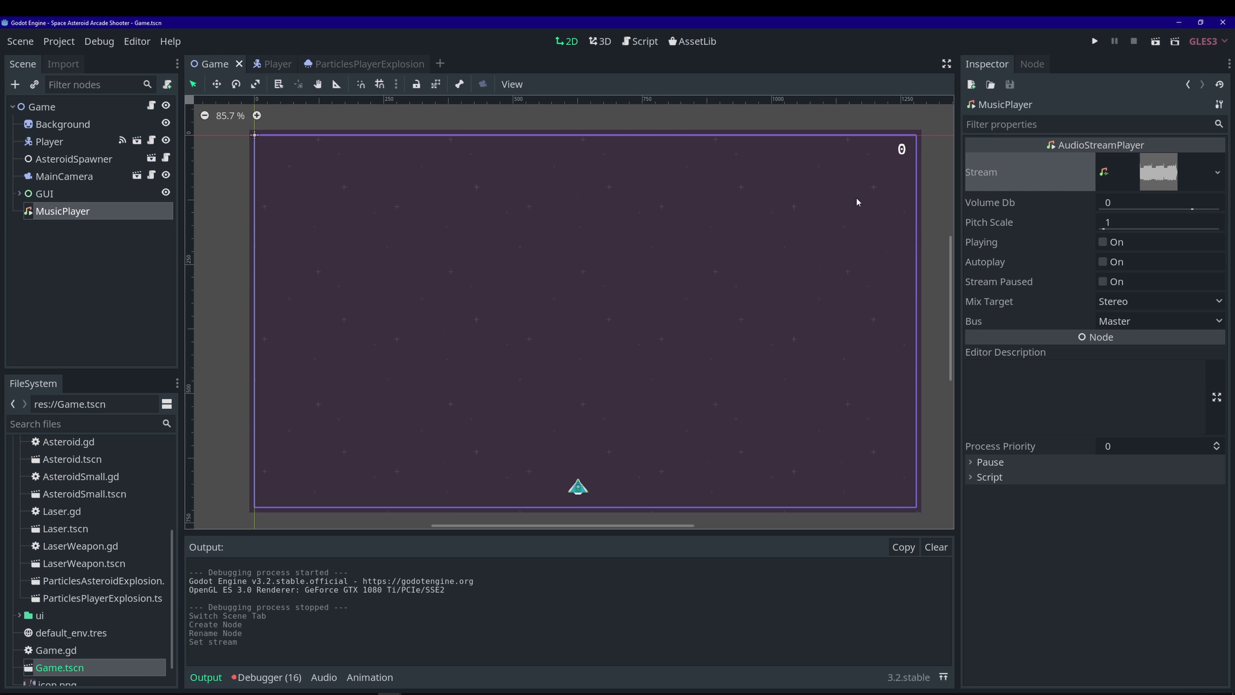
- Check the stream's Loop setting, set Volume Db to -10, enable Autoplay and save
left_click(1163, 183)
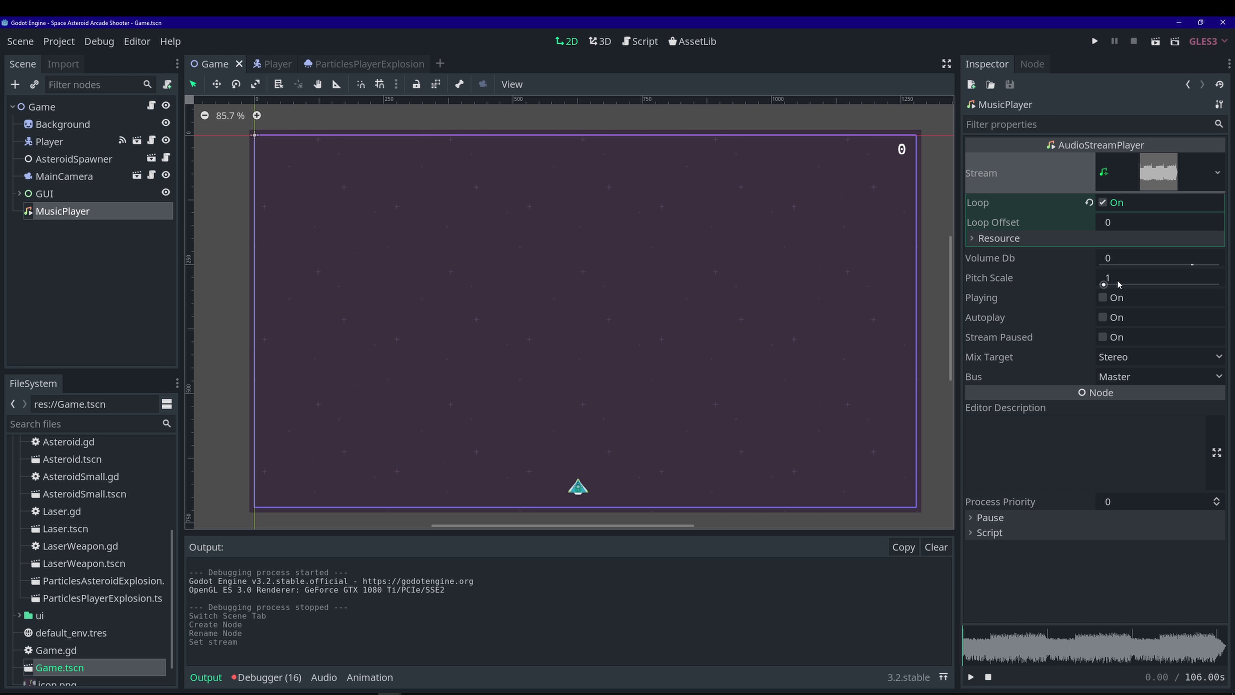
left_click(1145, 175)
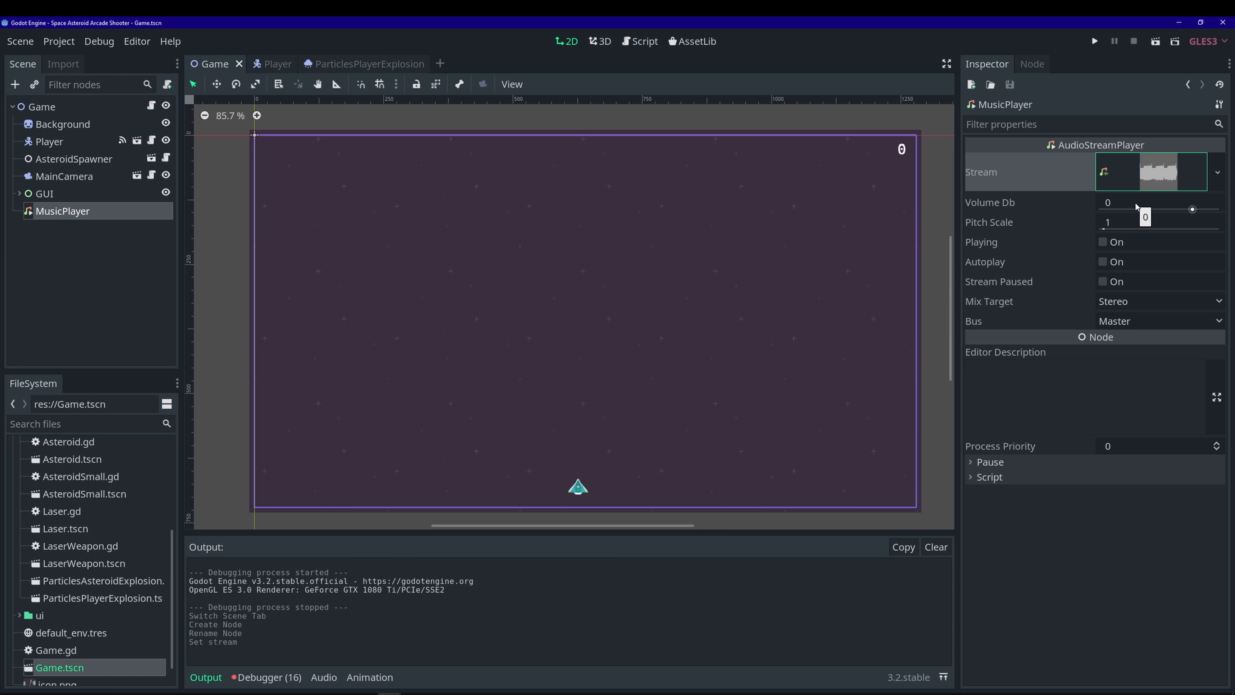
left_click(1136, 205)
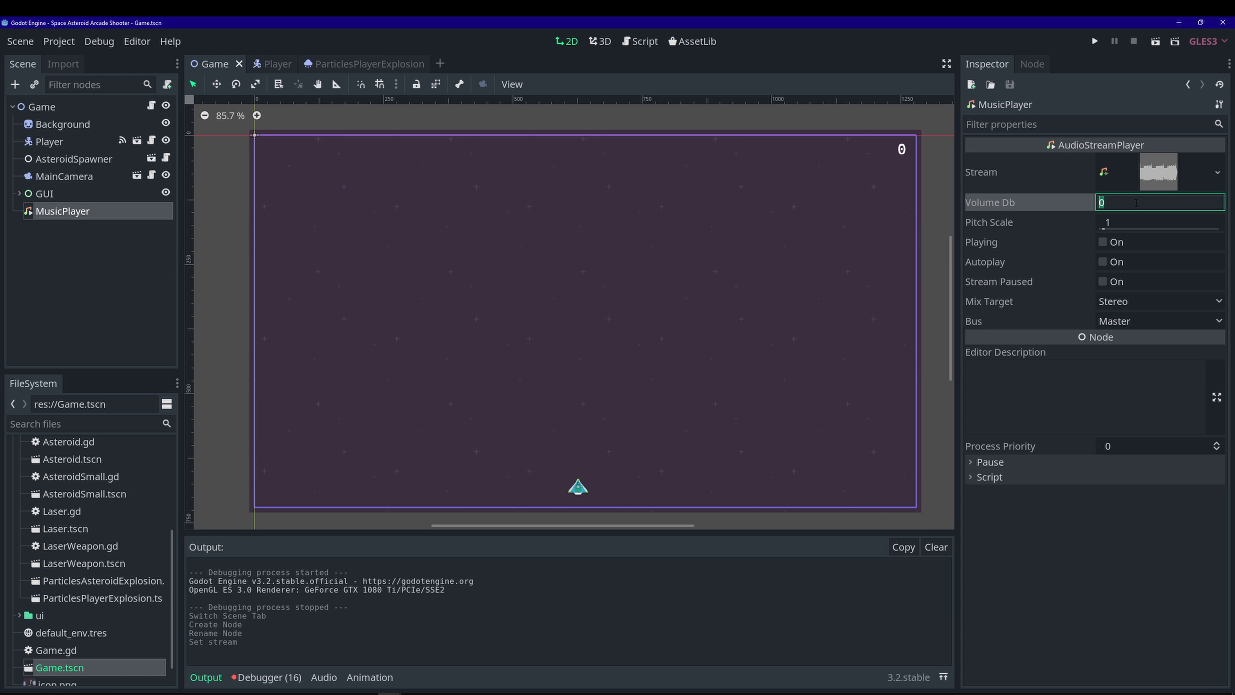
type("-10")
key("Return")
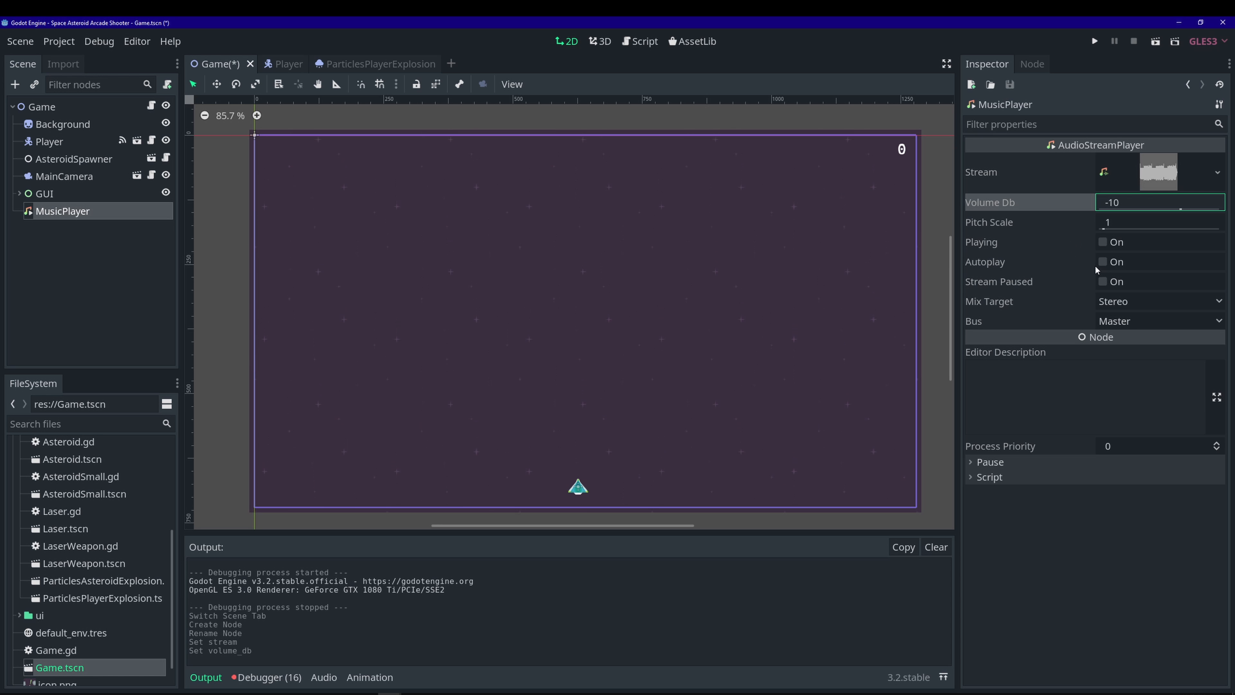
left_click(1103, 262)
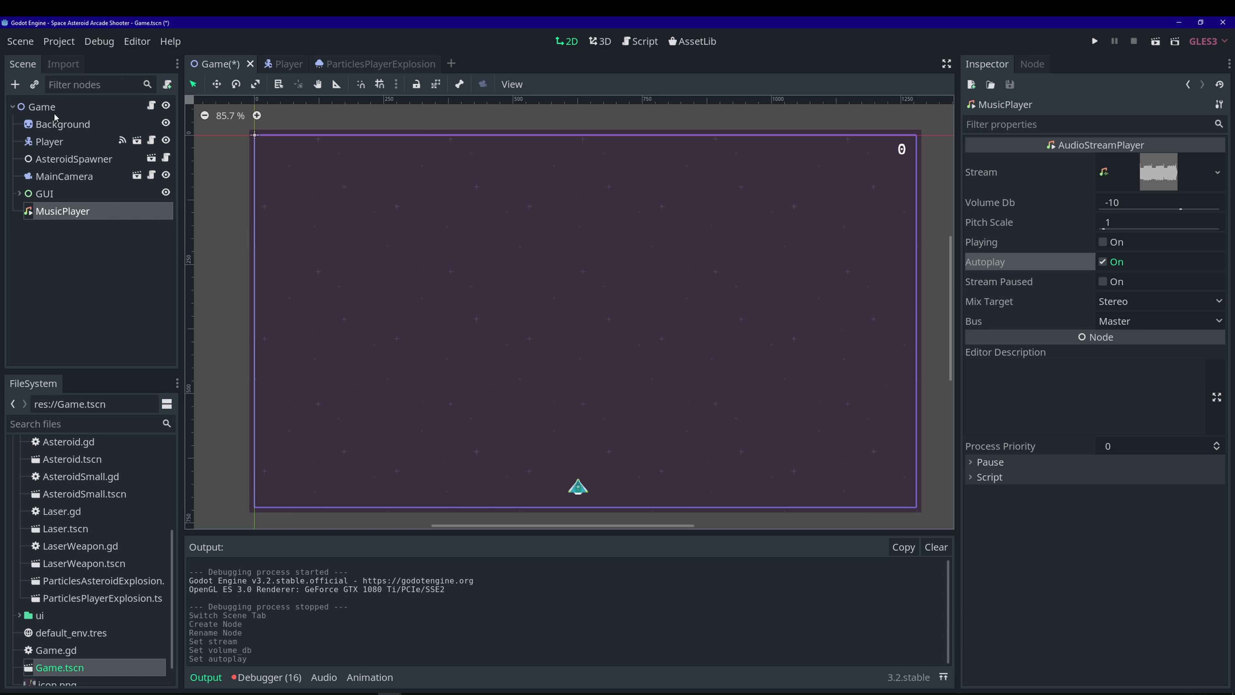
key("ctrl+s")
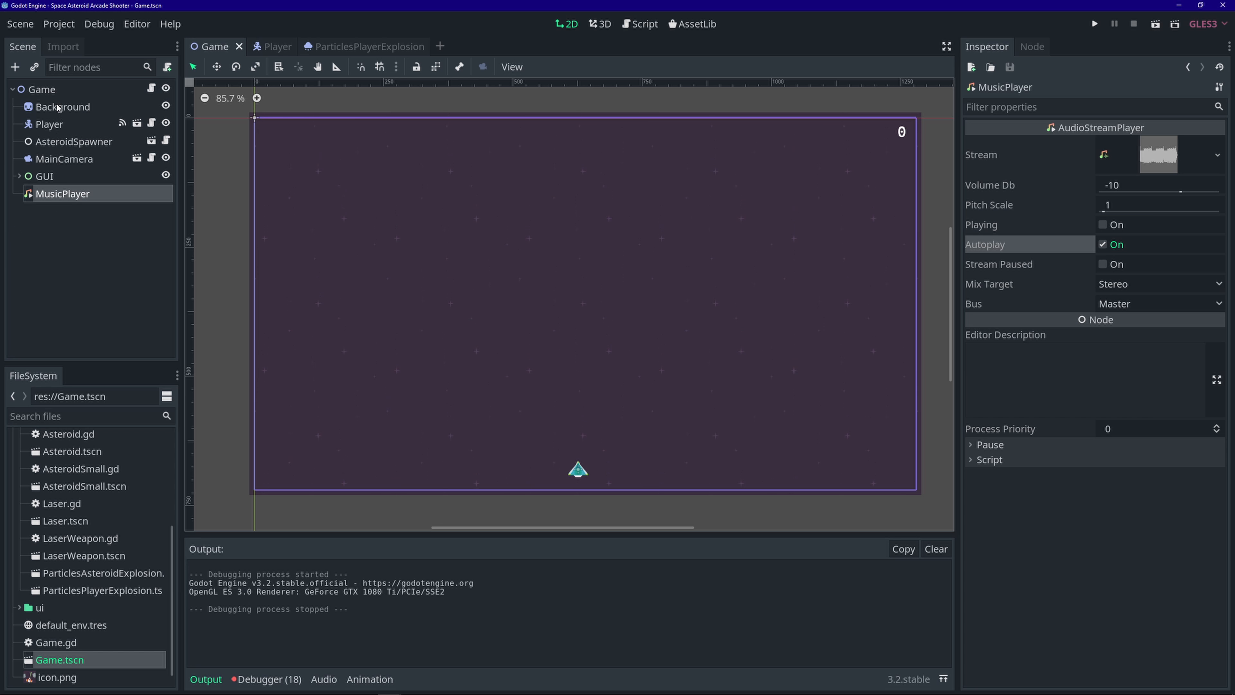
- Add a Label node under Game, rename it GameOverLabel and save
left_click(59, 91)
key("ctrl+a")
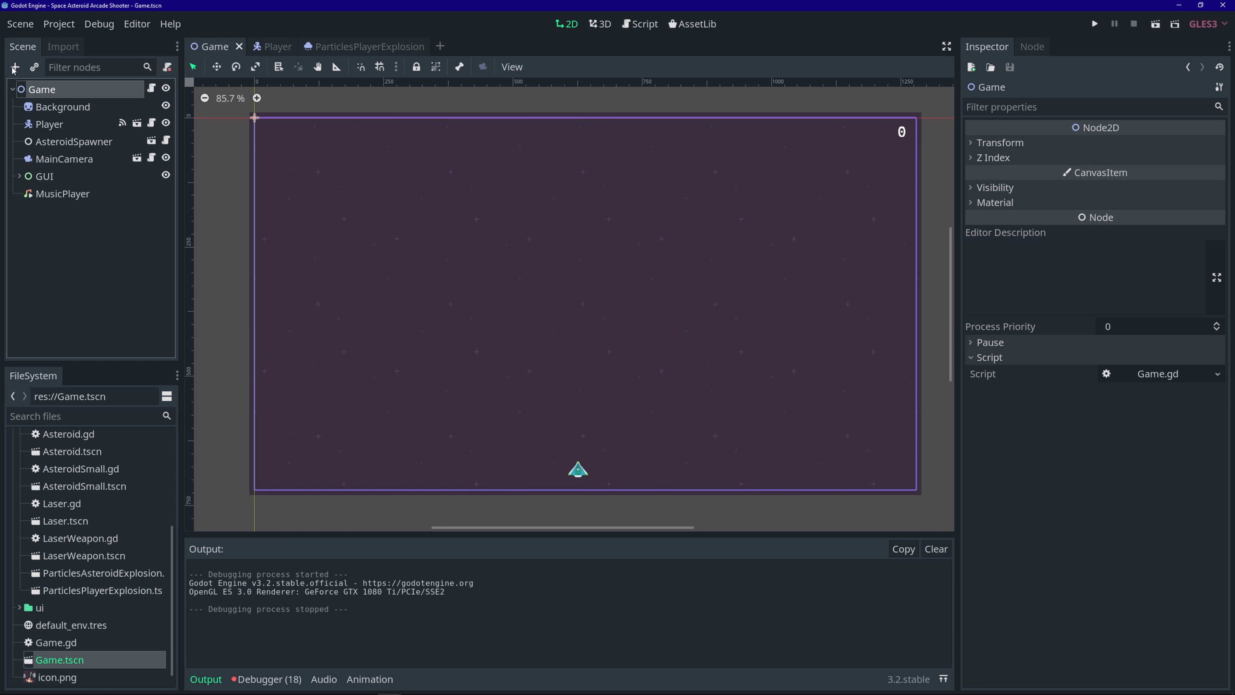
type("lab")
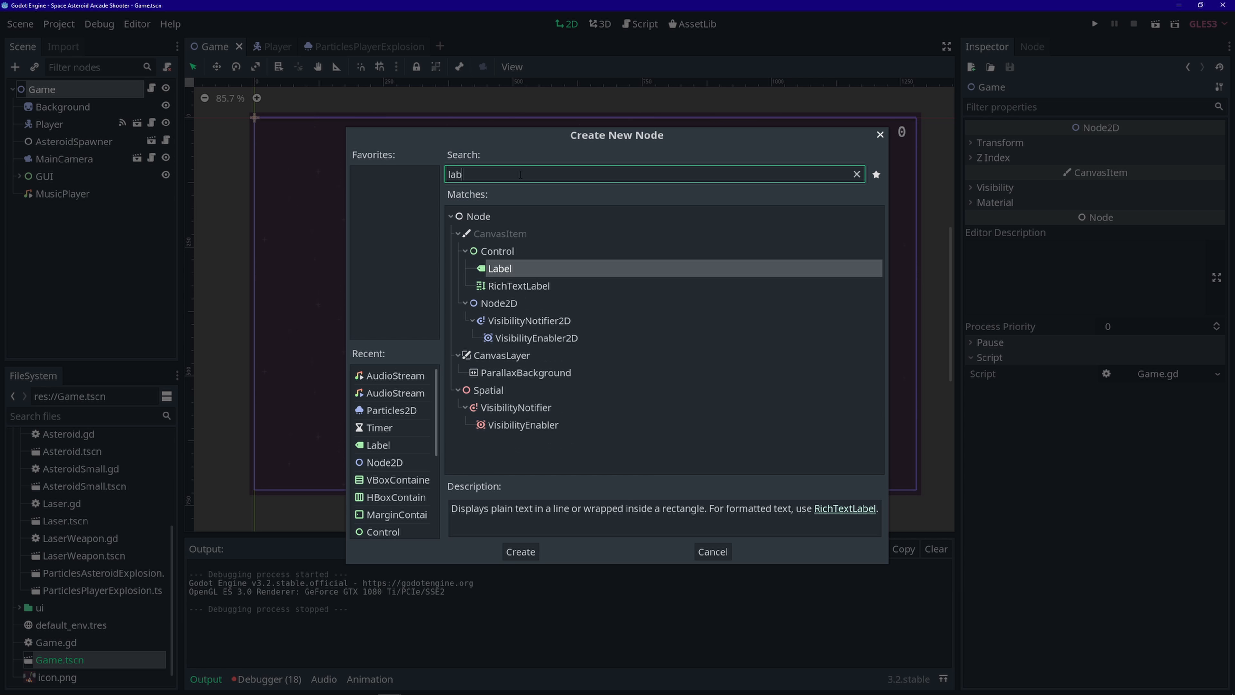
double_click(513, 274)
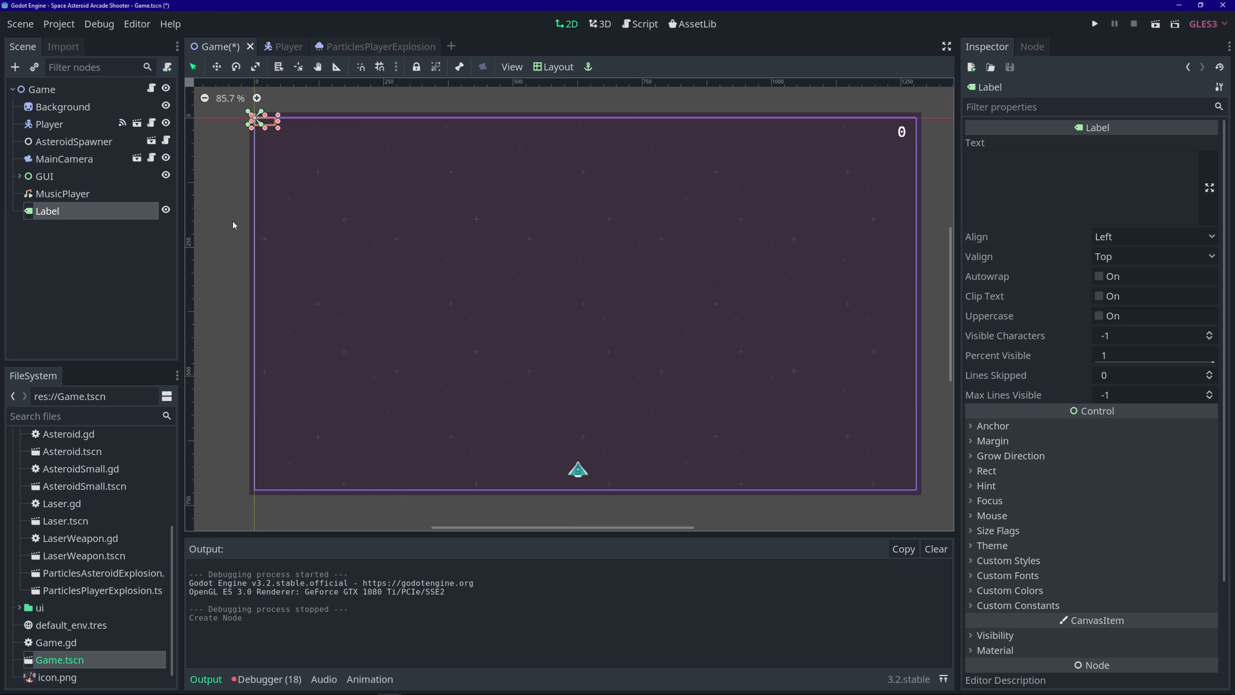
right_click(120, 218)
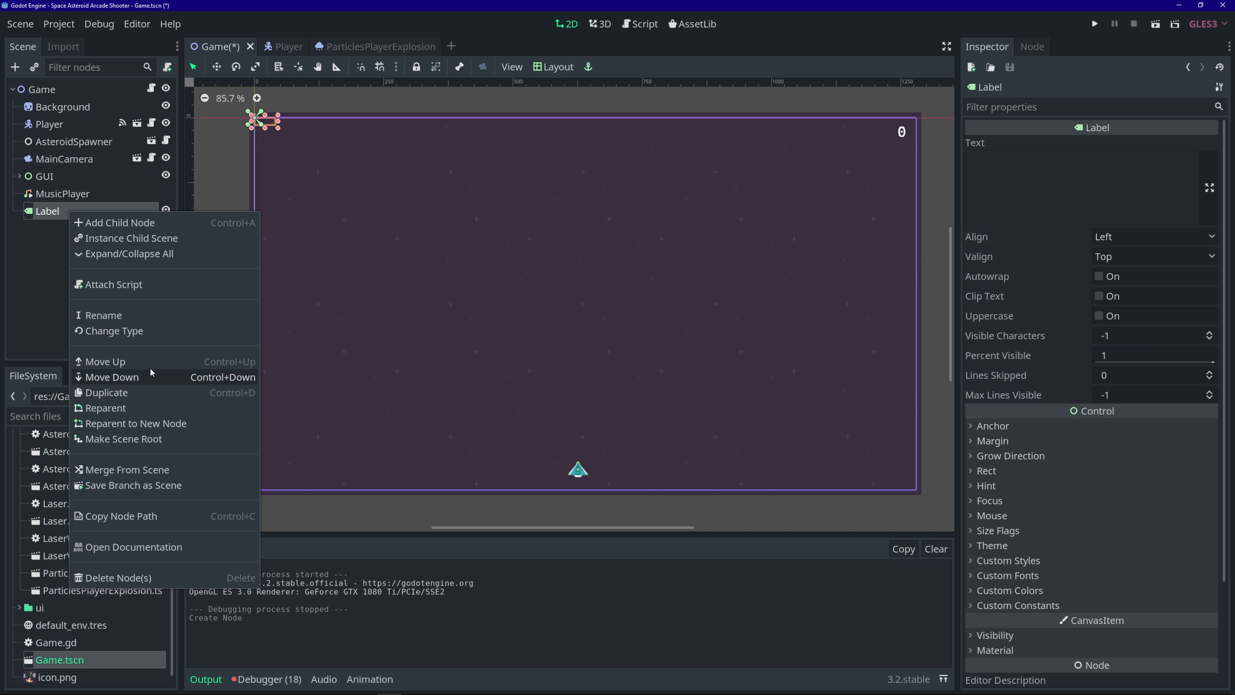
left_click(122, 315)
left_click(38, 211)
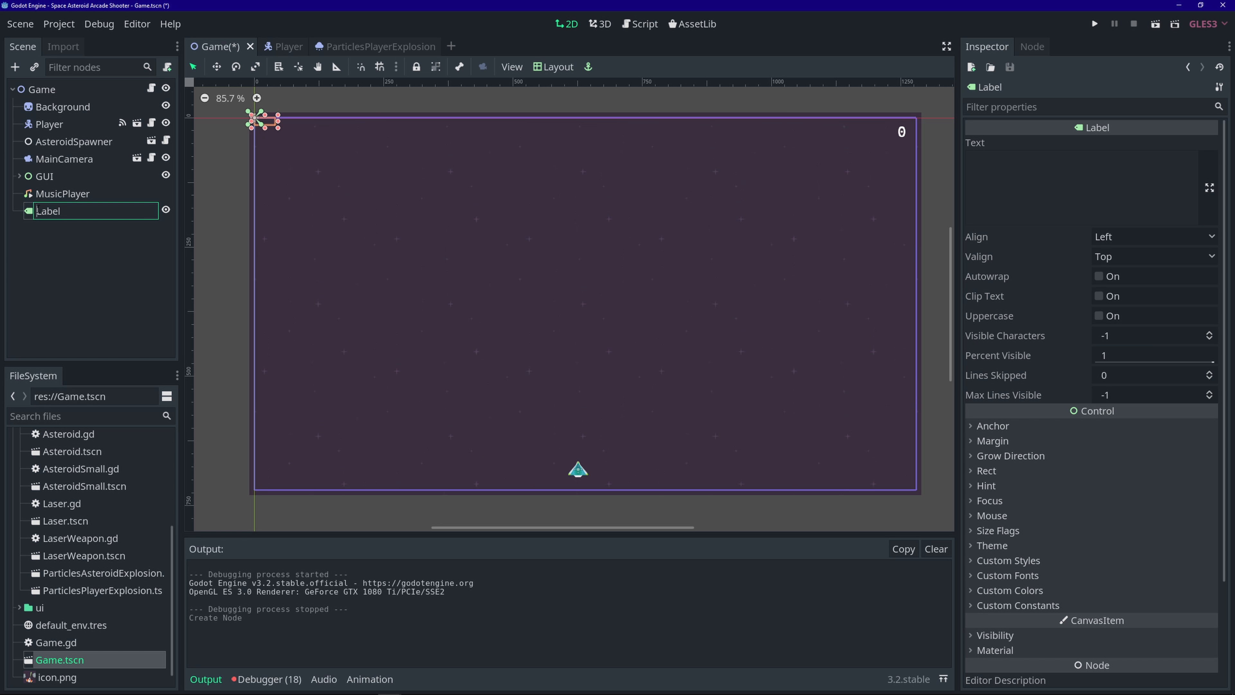
type("GameOver")
key("Return")
key("ctrl+s")
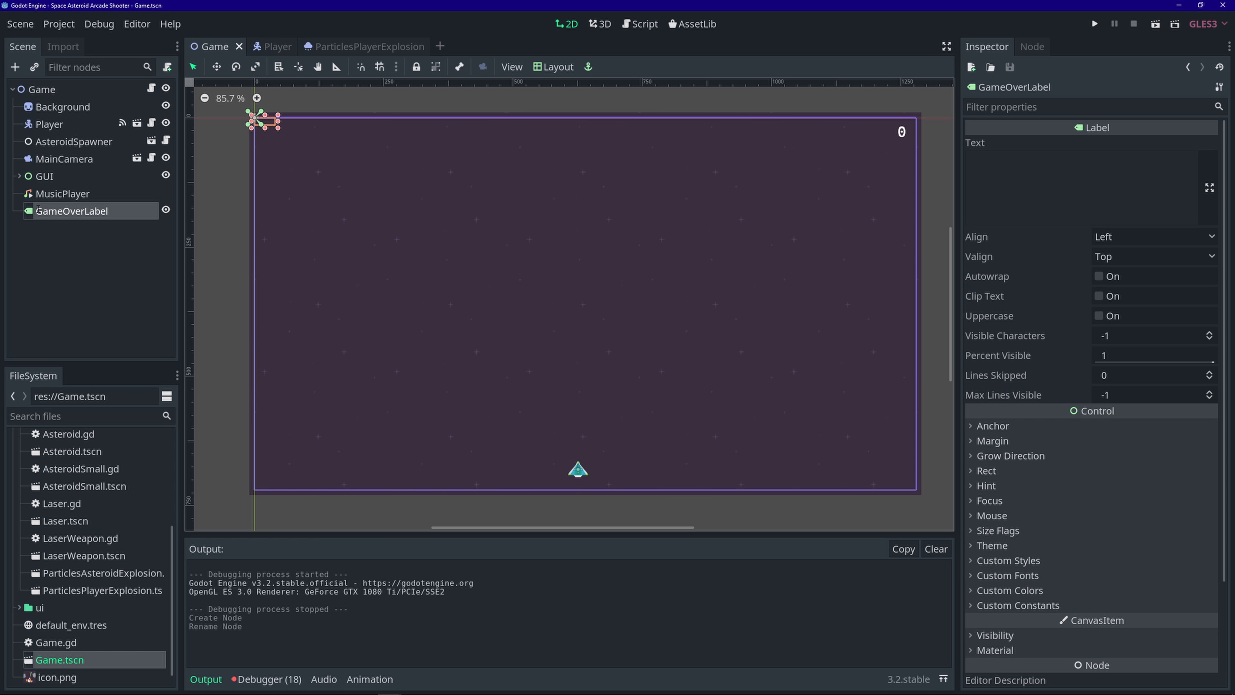
- Set the label text to 'Game Over' with Align and Valign Center, then save
left_click(1004, 180)
type("Game Over")
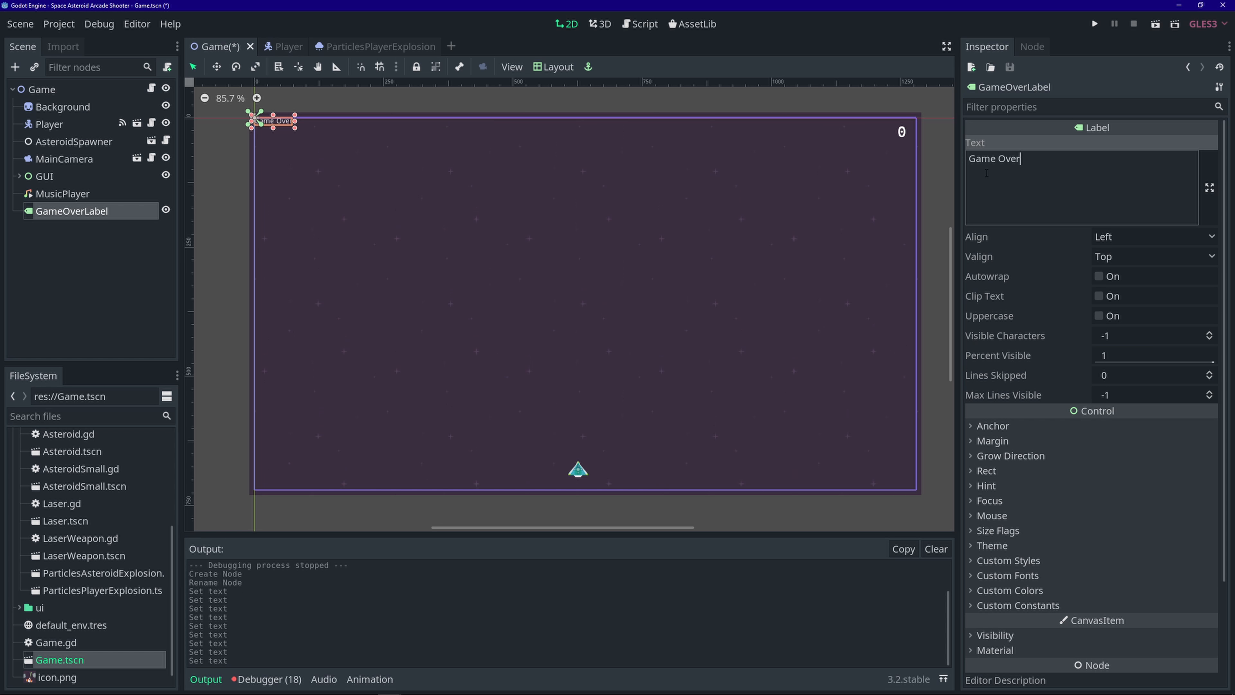
left_click(1137, 238)
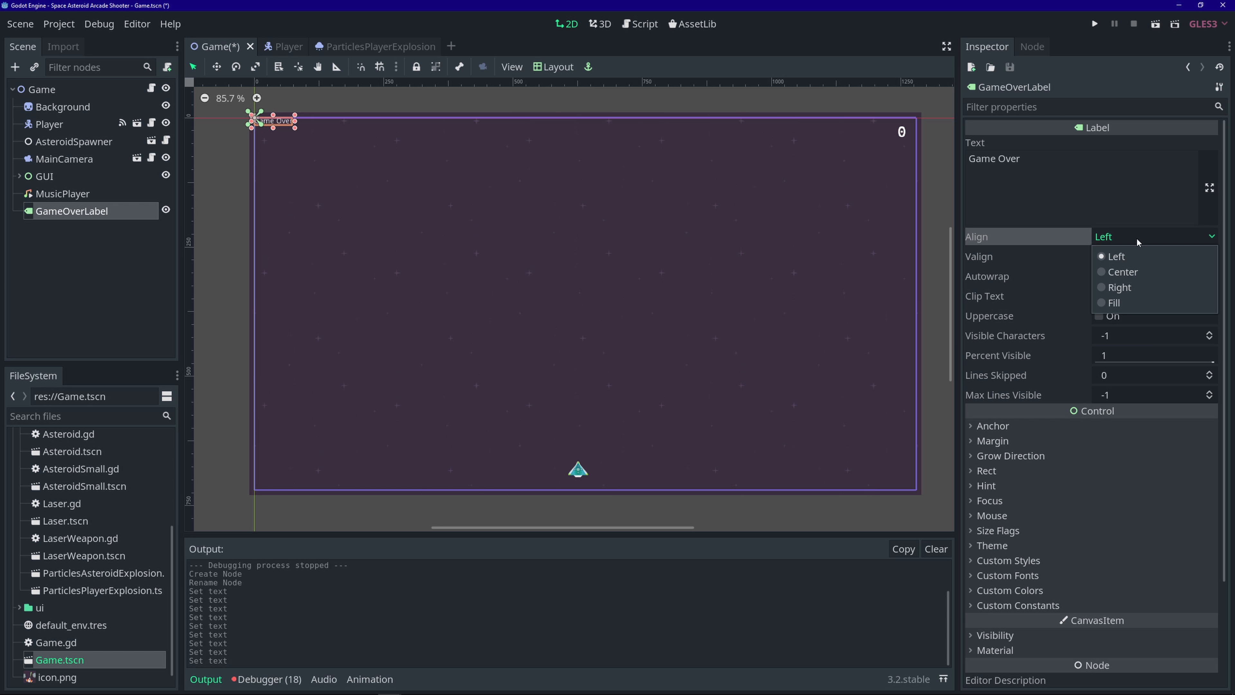
left_click(1152, 272)
left_click(1151, 258)
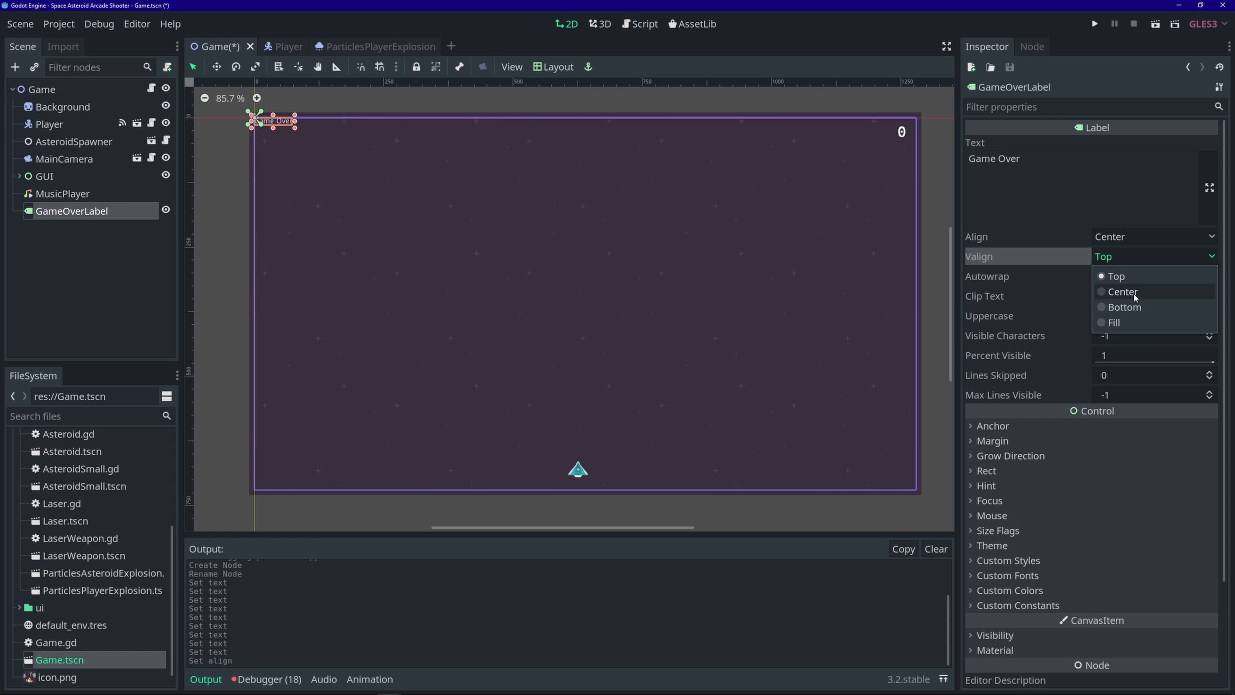
left_click(1122, 291)
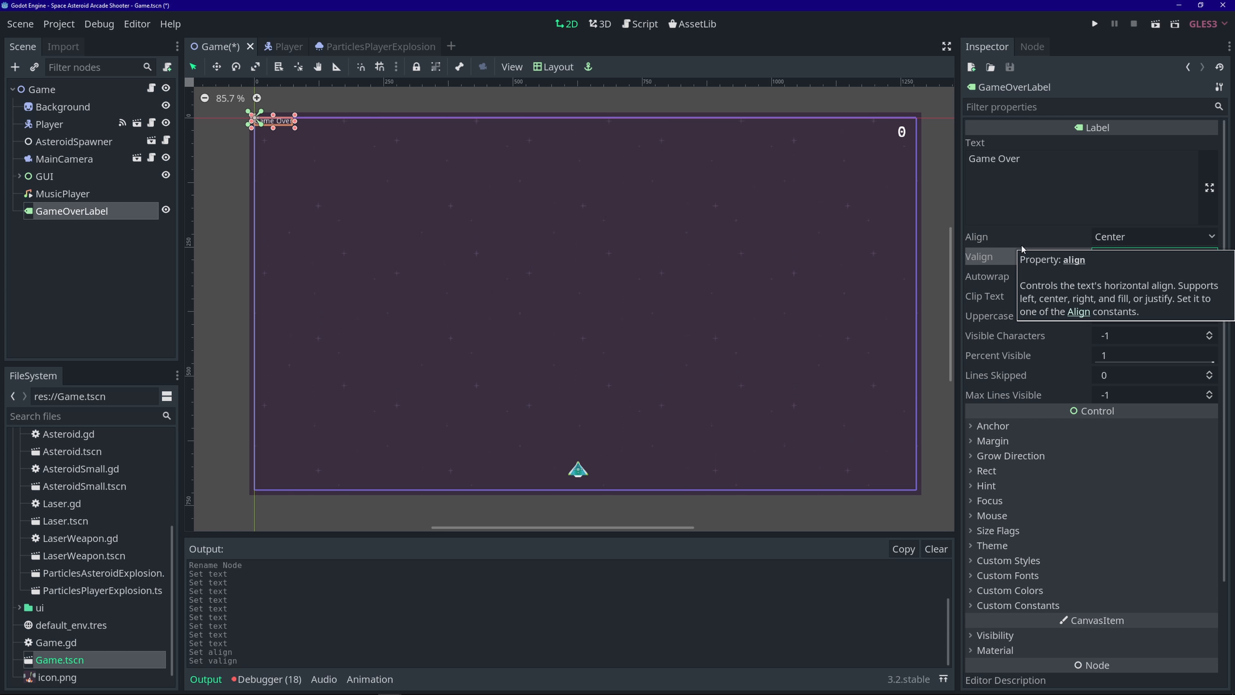
key("ctrl+s")
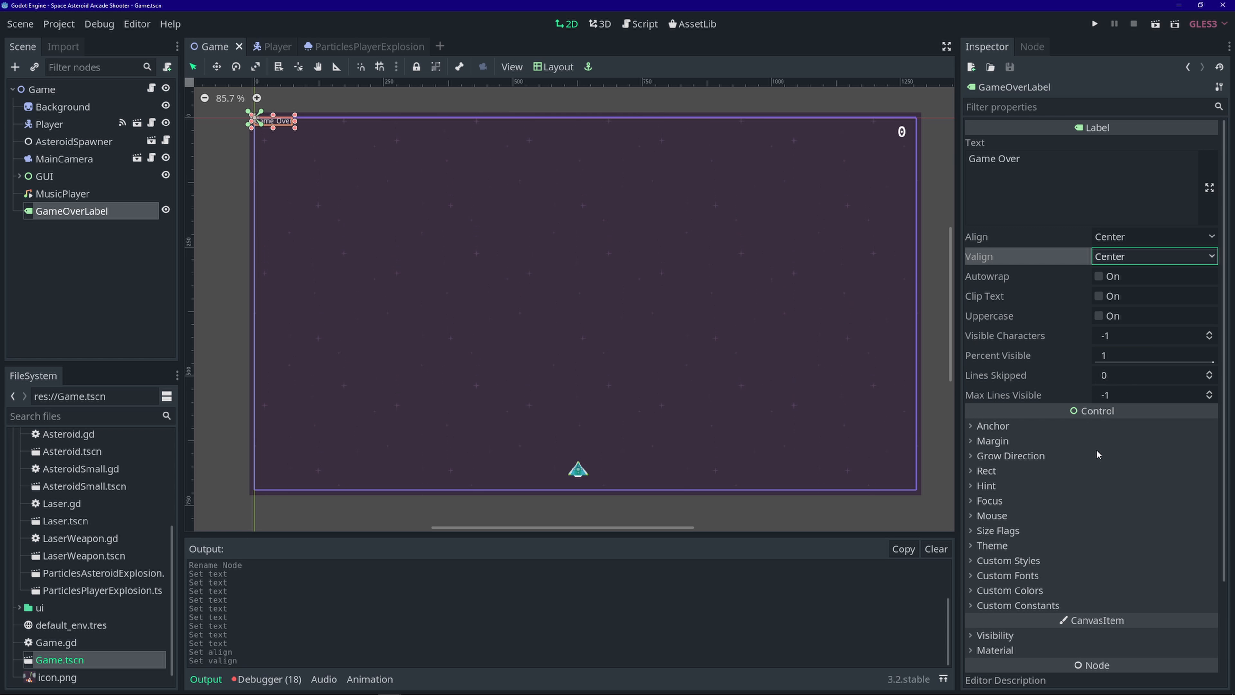
- Give GameOverLabel a new DynamicFont using assets/fonts/UbuntuMono-Bold.ttf as its font data
left_click(1069, 570)
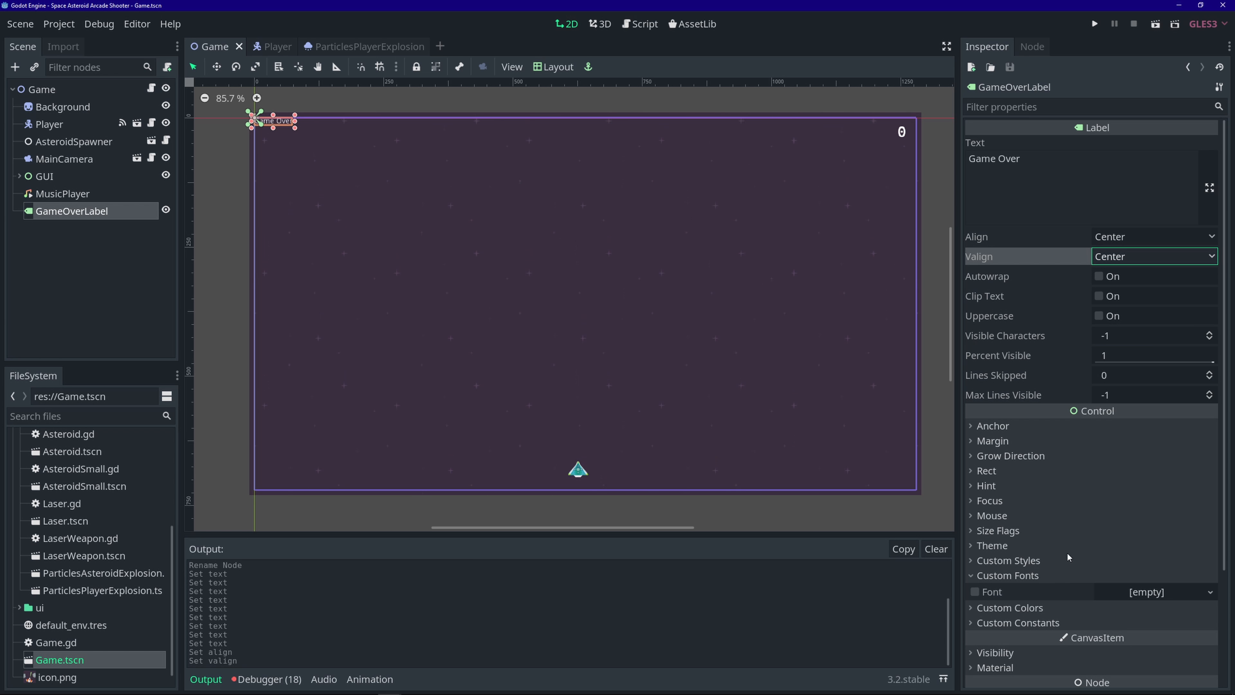
scroll(1067, 552, "down", 3)
left_click(1210, 453)
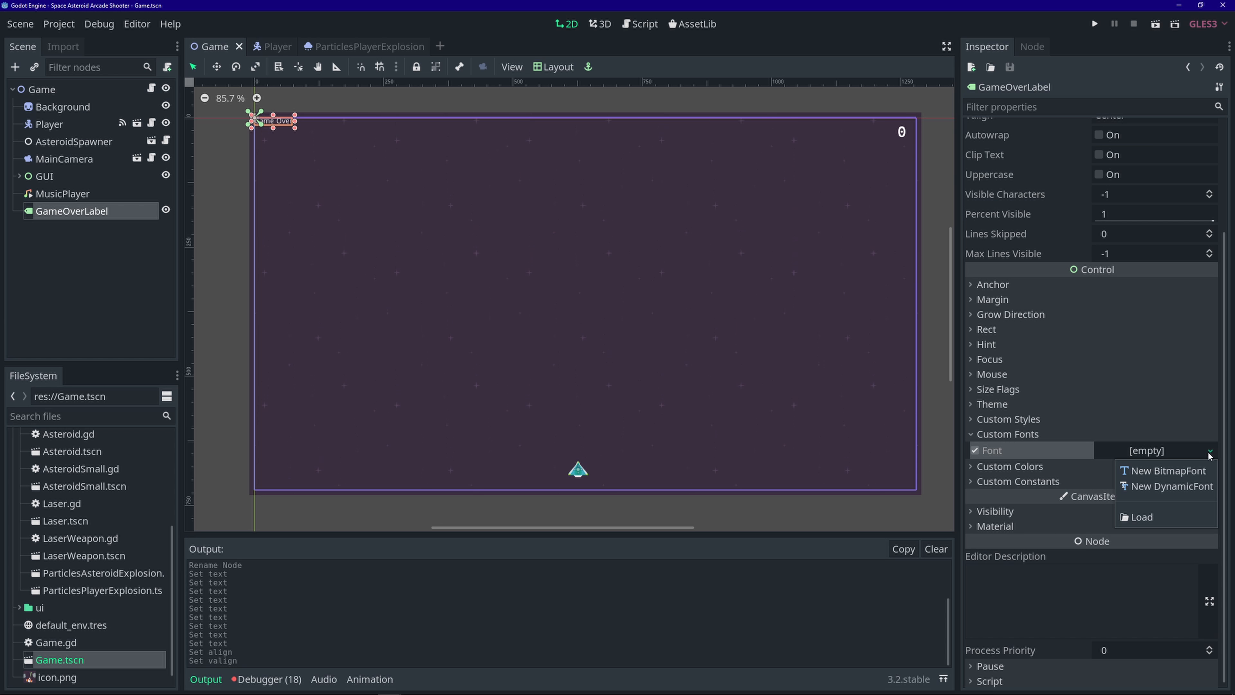
left_click(1185, 483)
left_click(1168, 454)
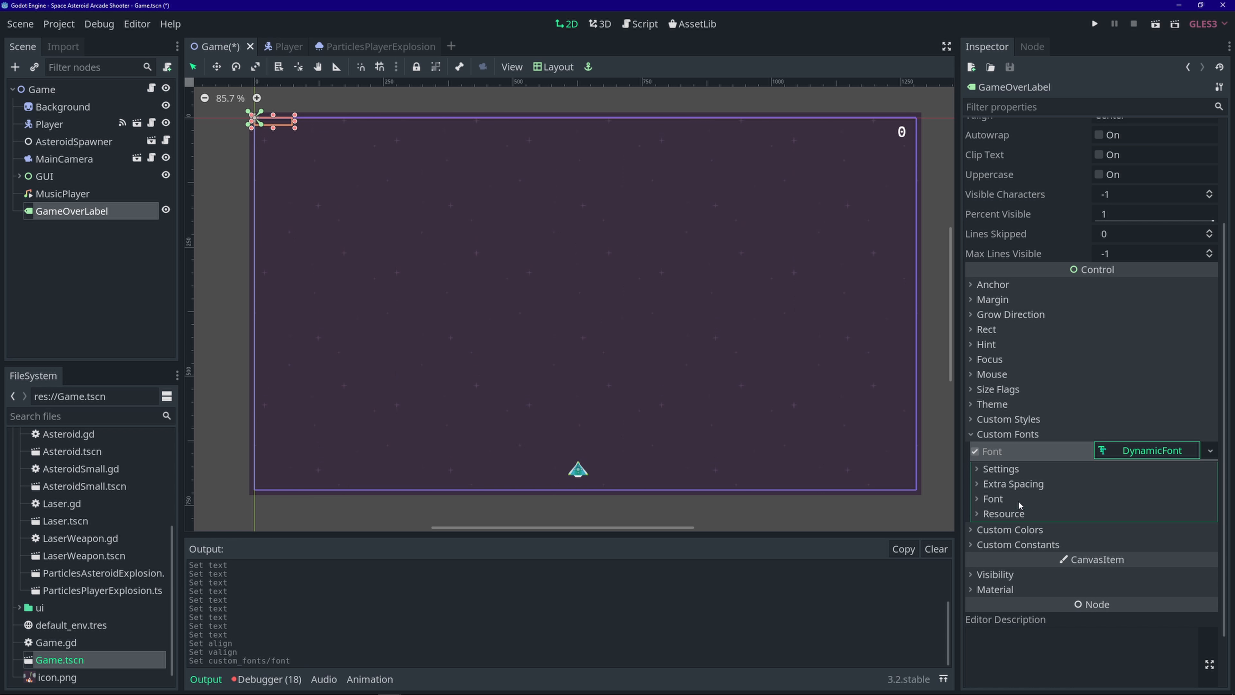
left_click(994, 499)
left_click(1209, 517)
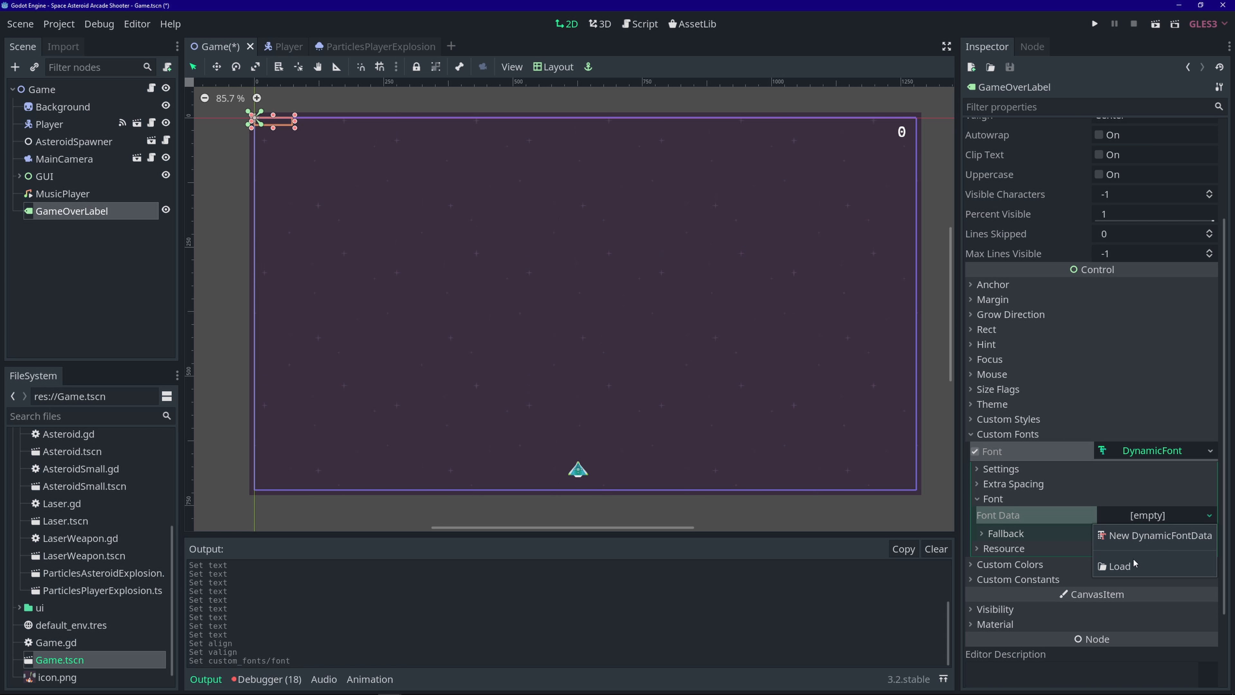
left_click(1128, 551)
double_click(346, 176)
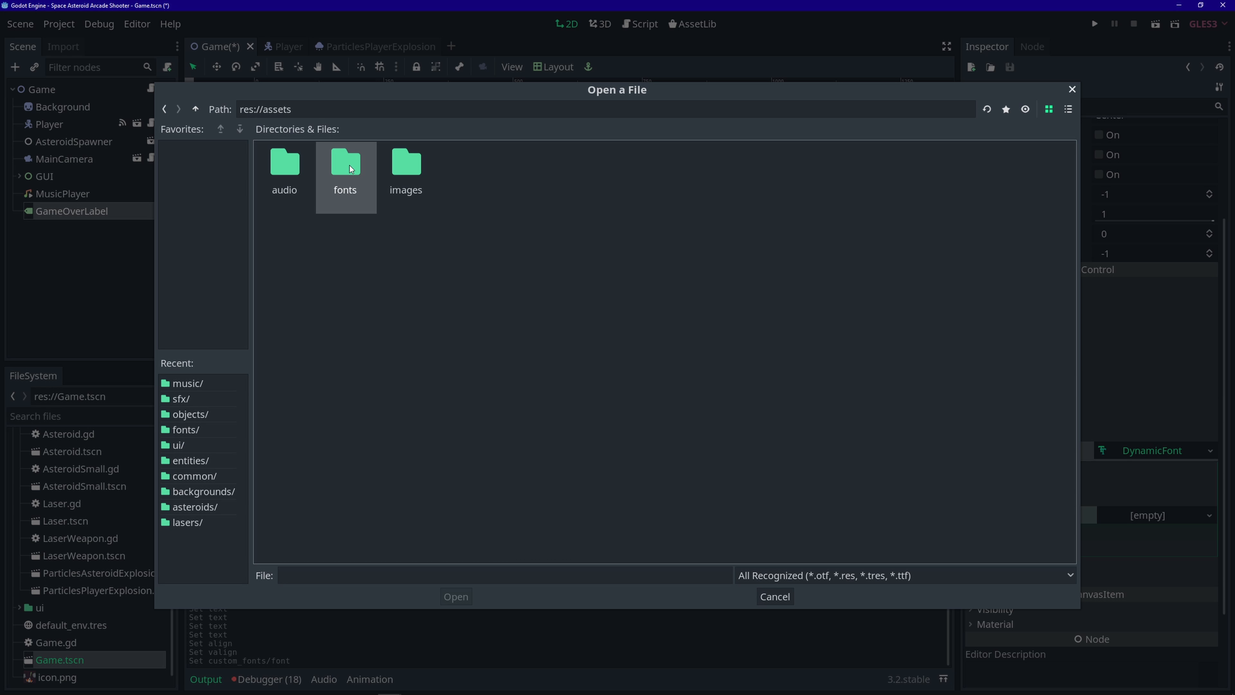
double_click(351, 197)
left_click(284, 171)
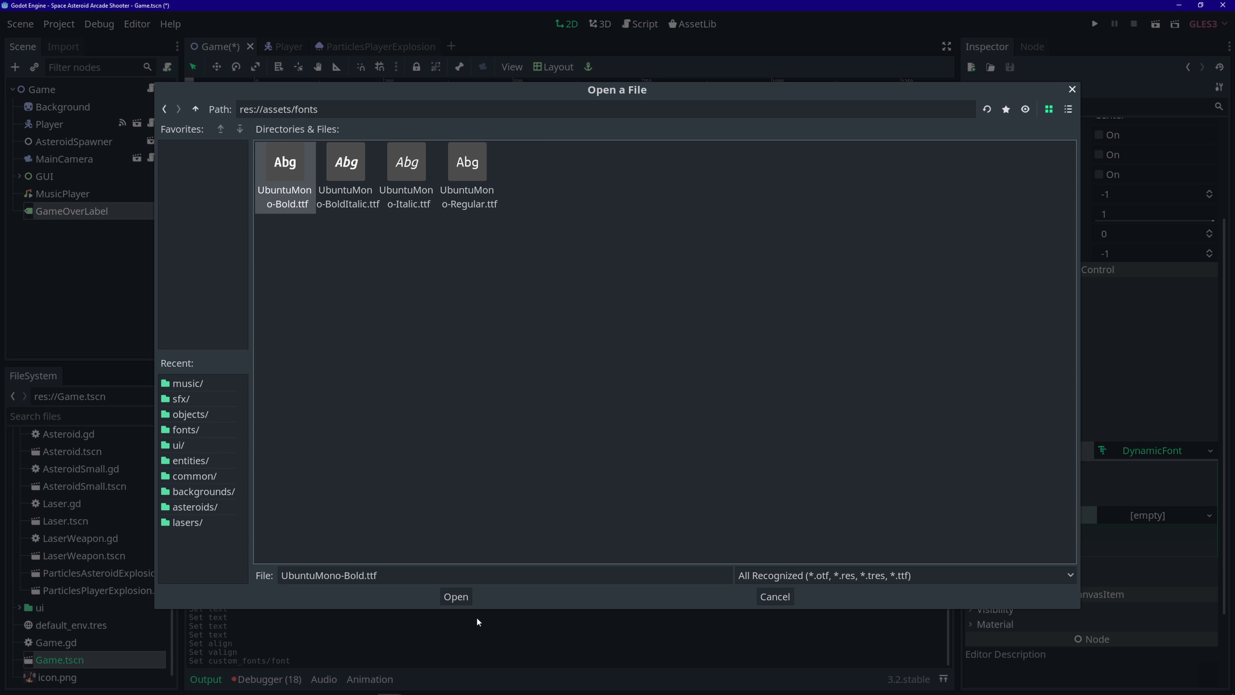
left_click(466, 596)
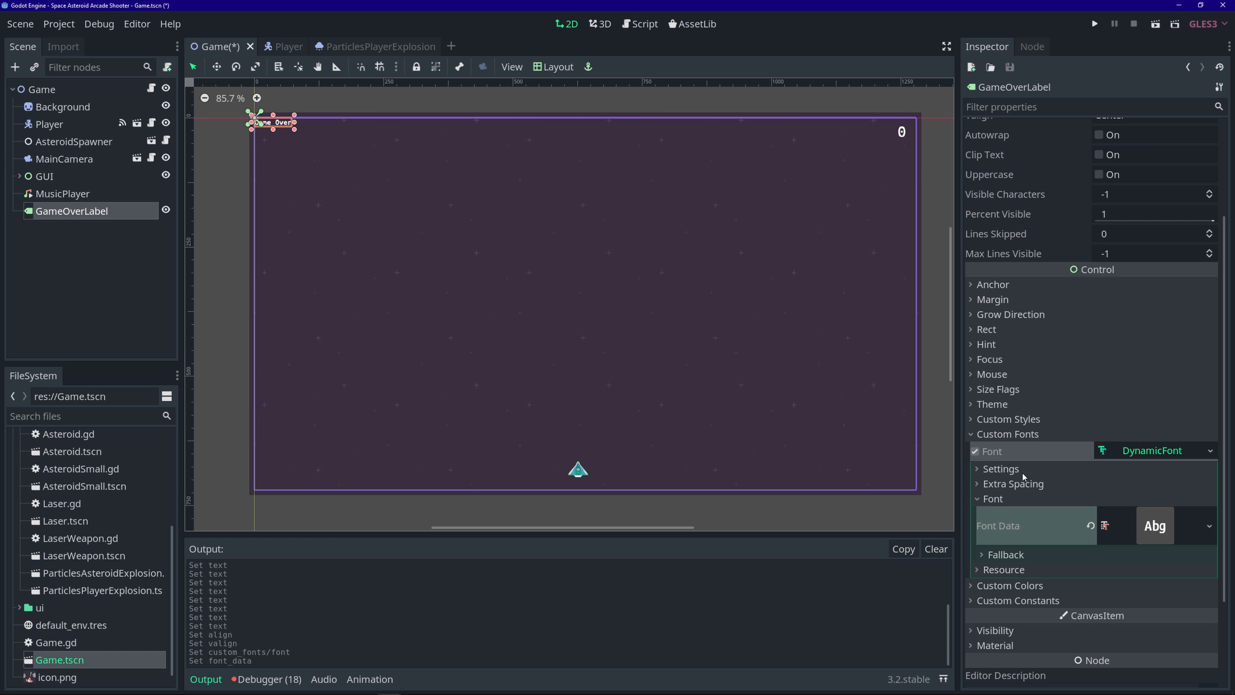
- Set the font size to 200, enable the Font Color Shadow, and save the scene
left_click(1041, 468)
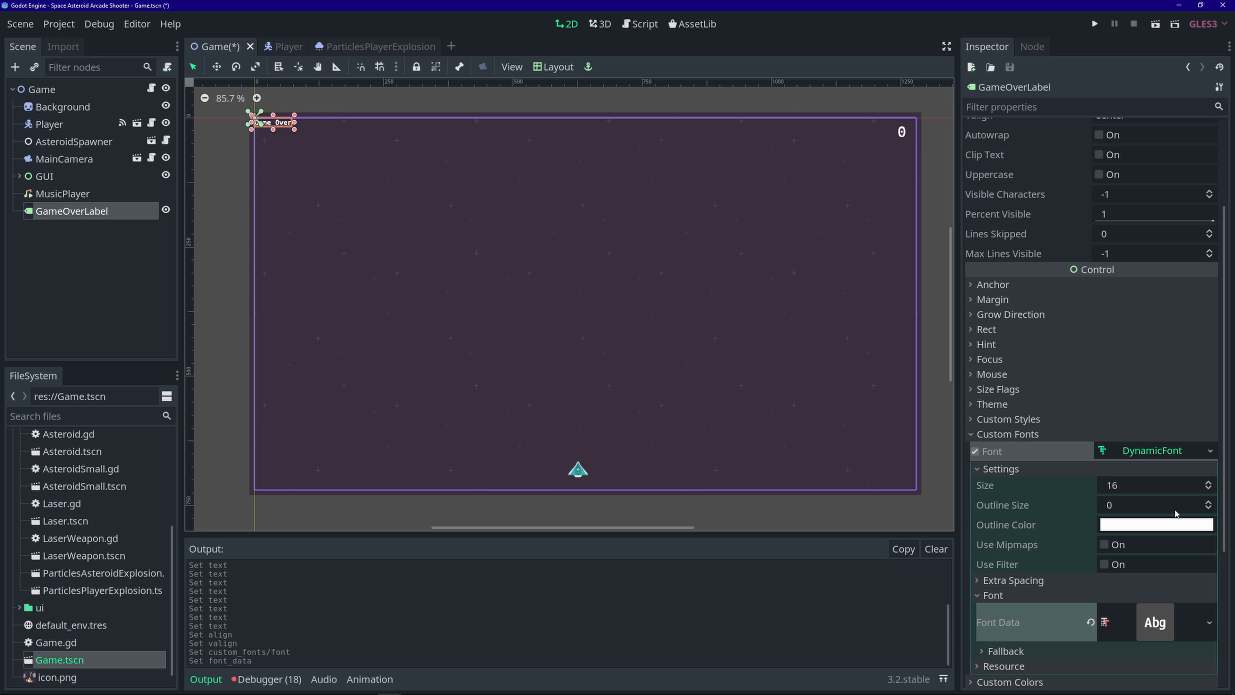
left_click(1130, 486)
type("200")
key("Return")
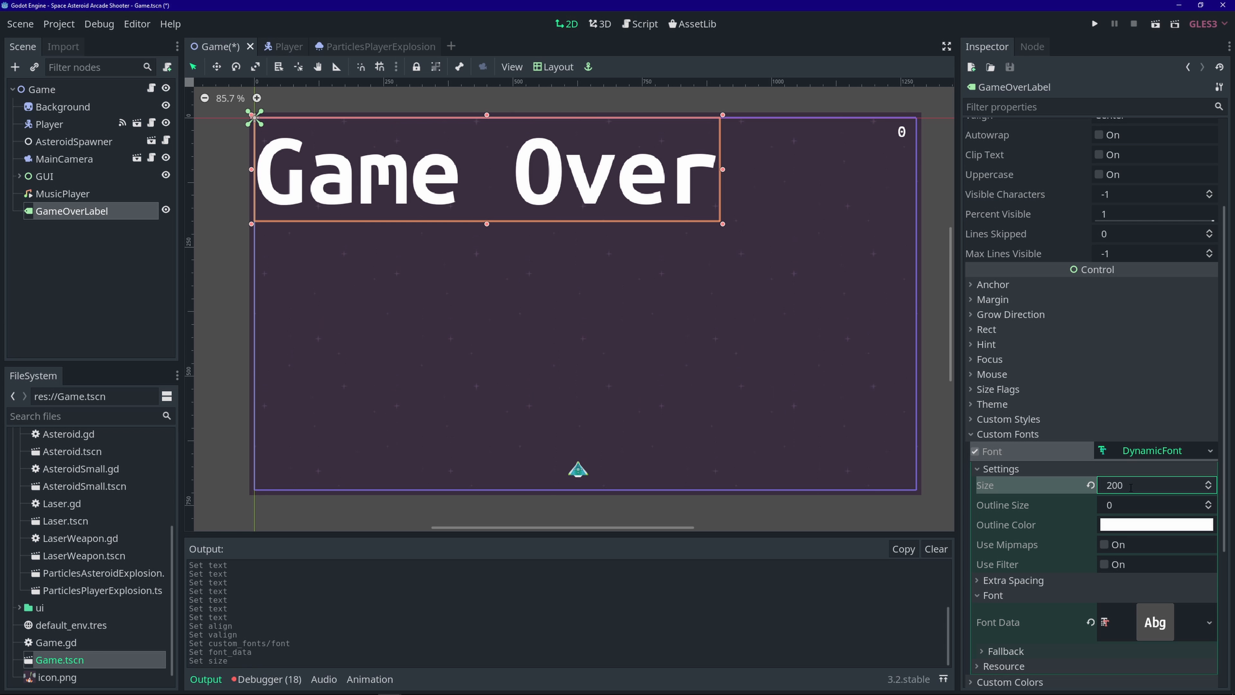
scroll(1045, 563, "down", 4)
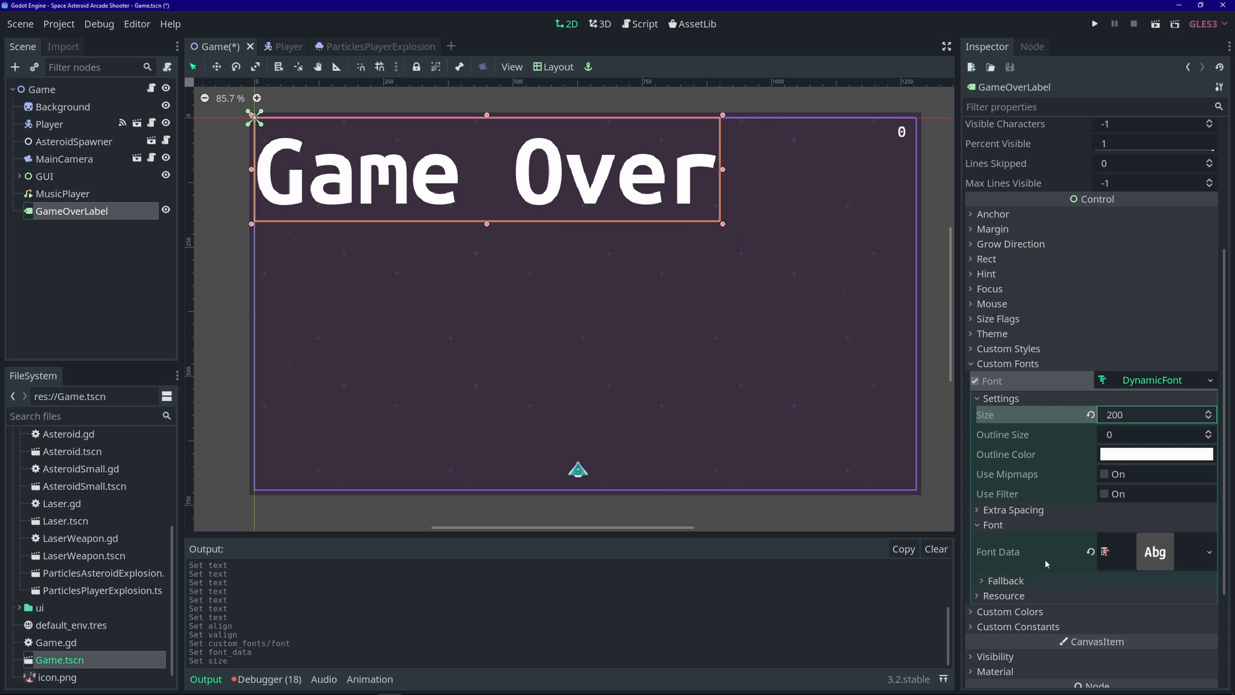
left_click(1056, 542)
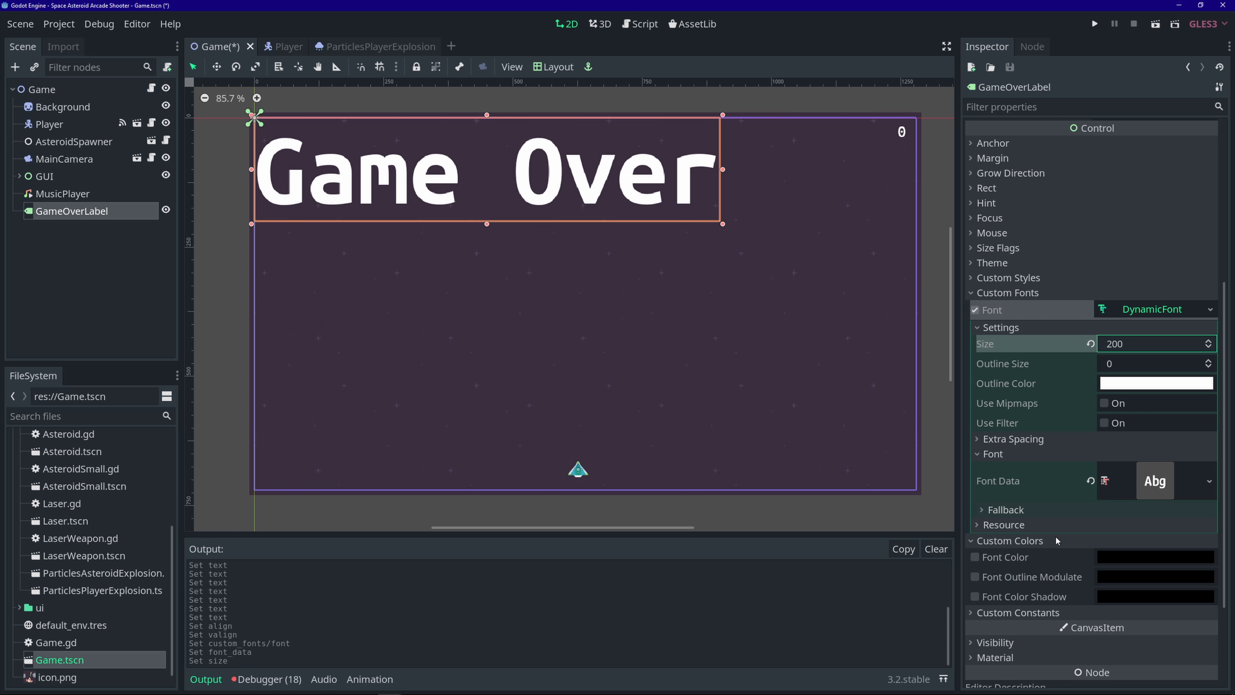
left_click(976, 597)
key("ctrl+s")
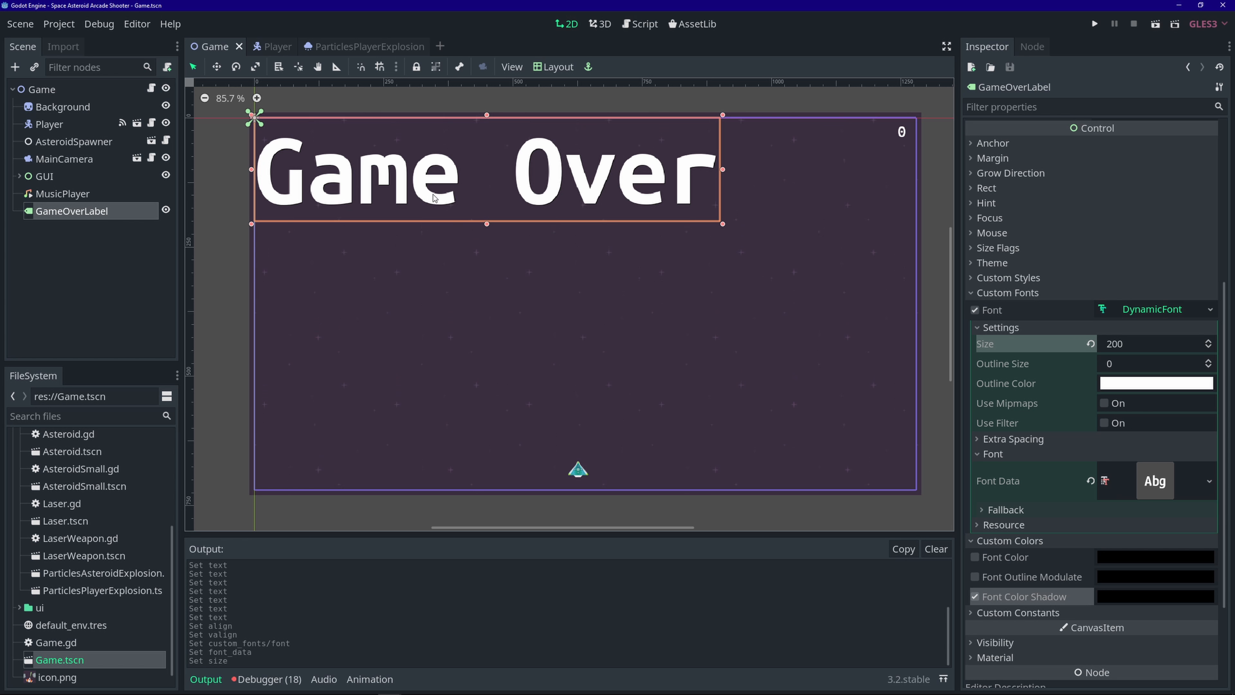
- Move the Game Over label to the screen centre, hide it, and save
left_click_drag(425, 180, 523, 269)
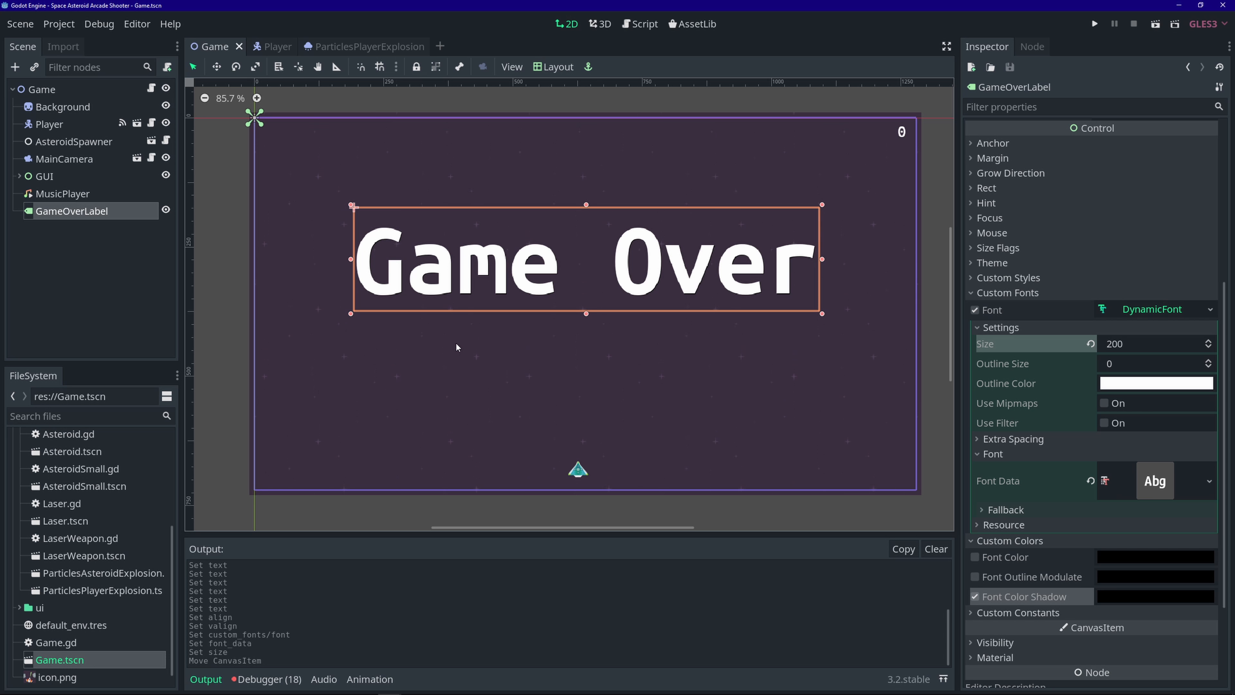
left_click(166, 211)
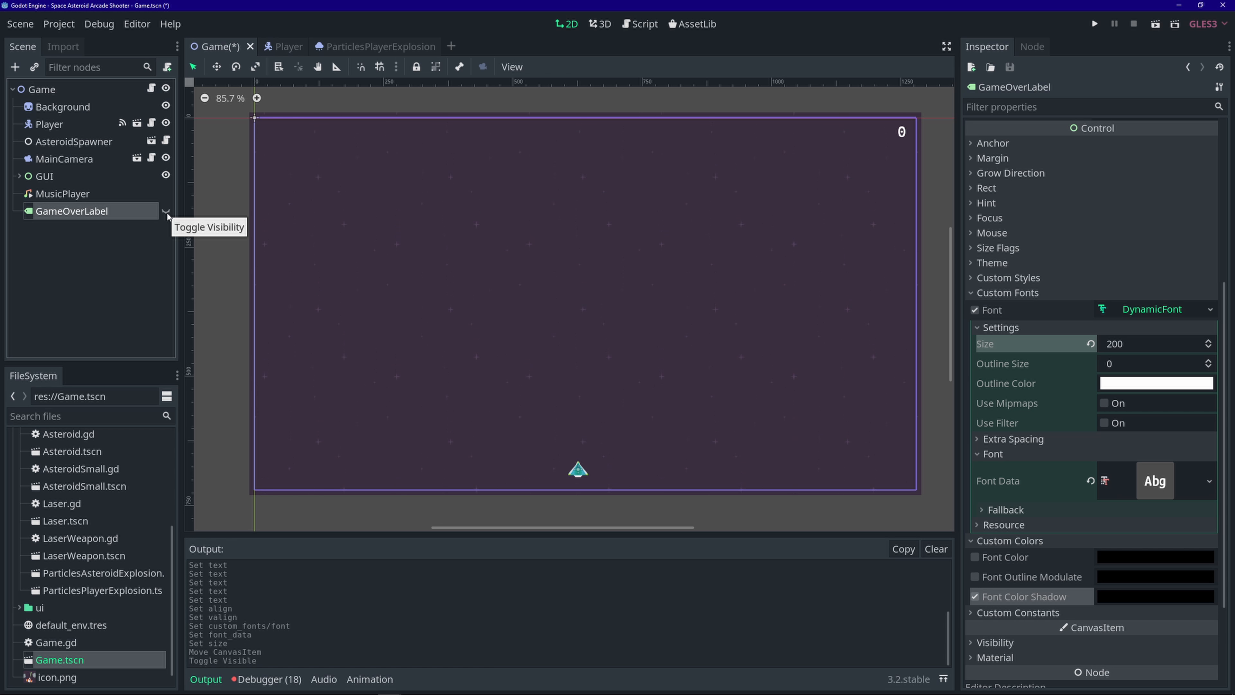
left_click(166, 211)
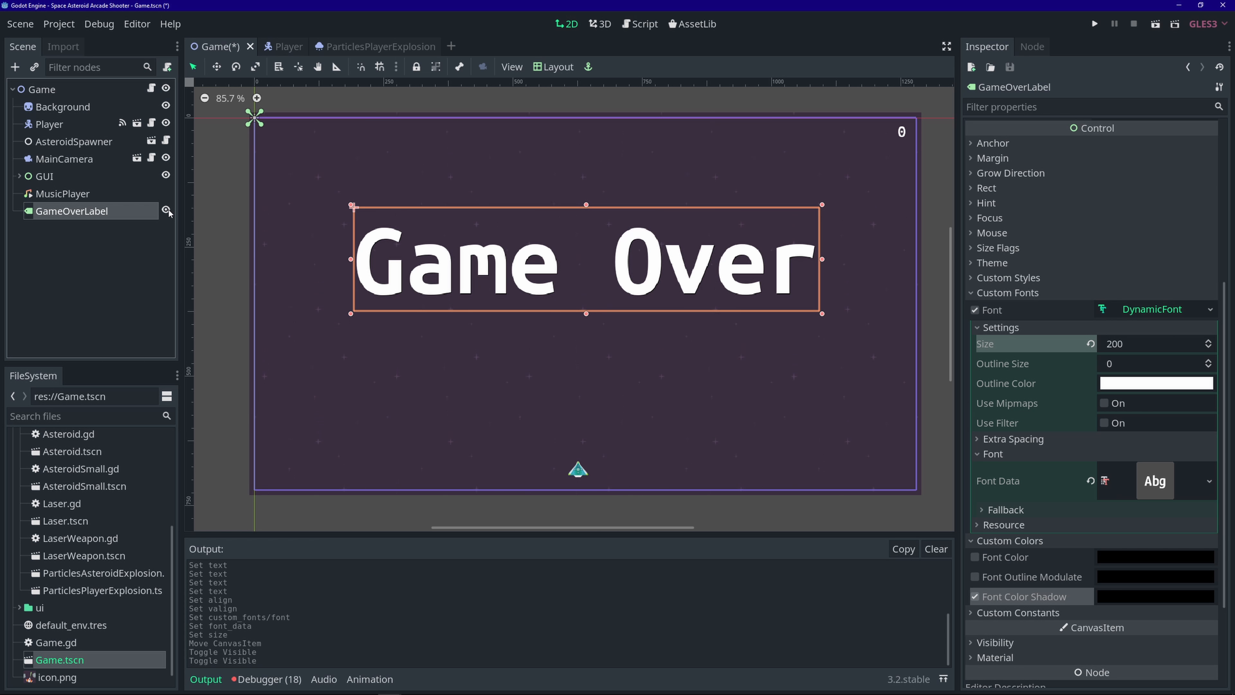
left_click(166, 211)
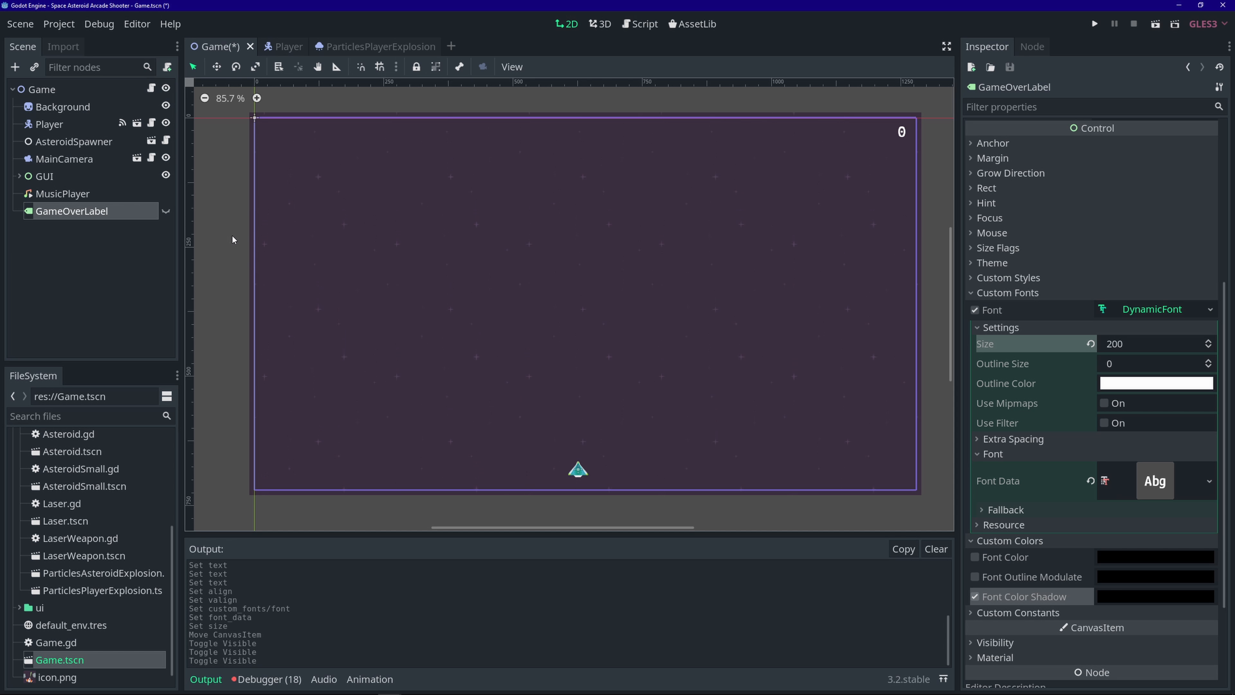
key("ctrl+s")
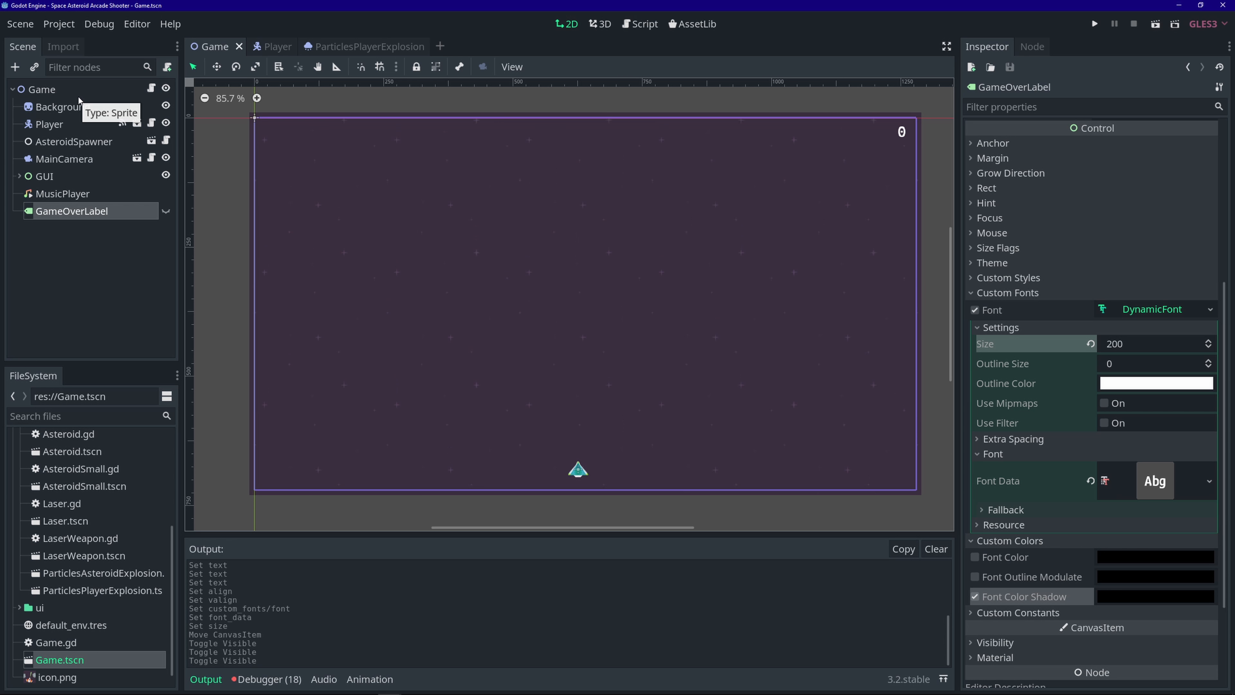
- In Player.gd, declare the player_died signal below laser_shoot, correcting the 'dieed' typo
left_click(151, 124)
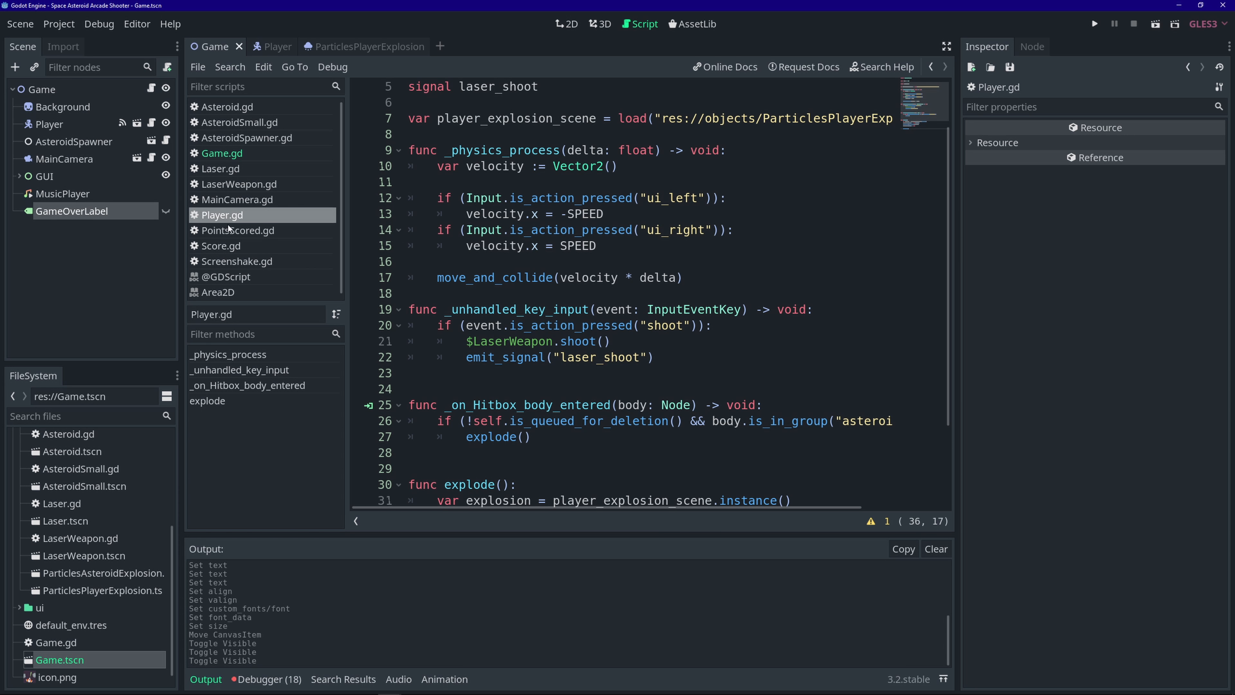
scroll(592, 348, "down", 3)
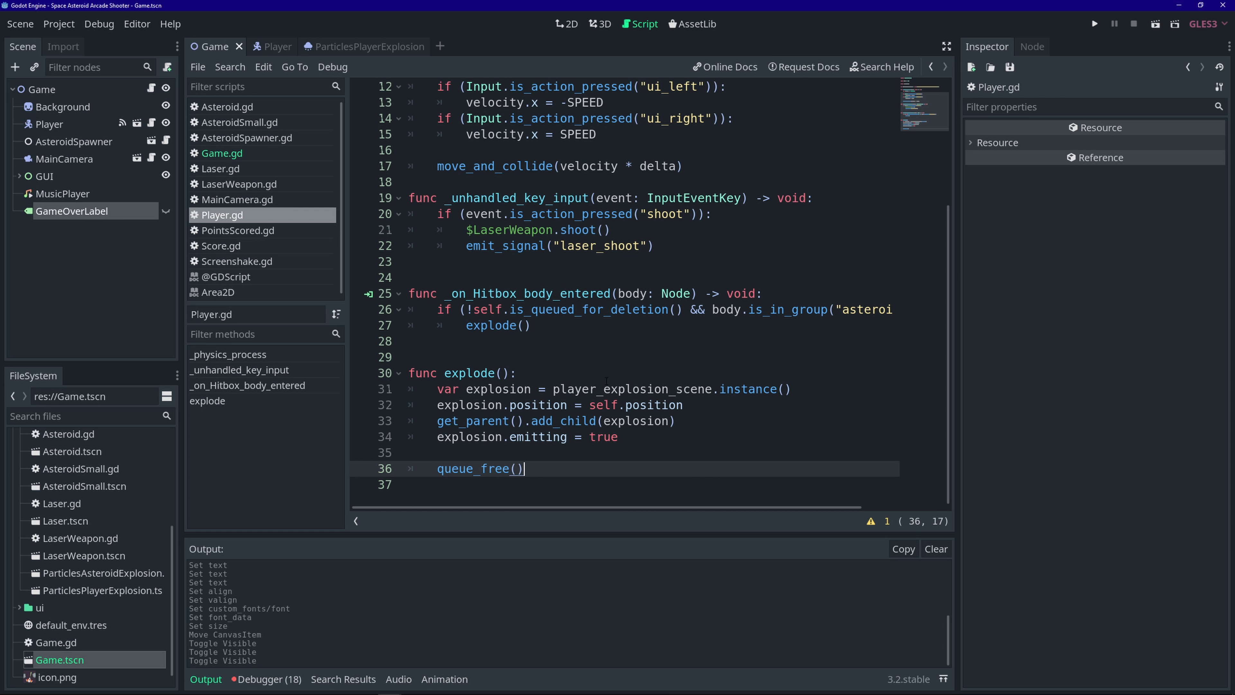
scroll(657, 365, "up", 4)
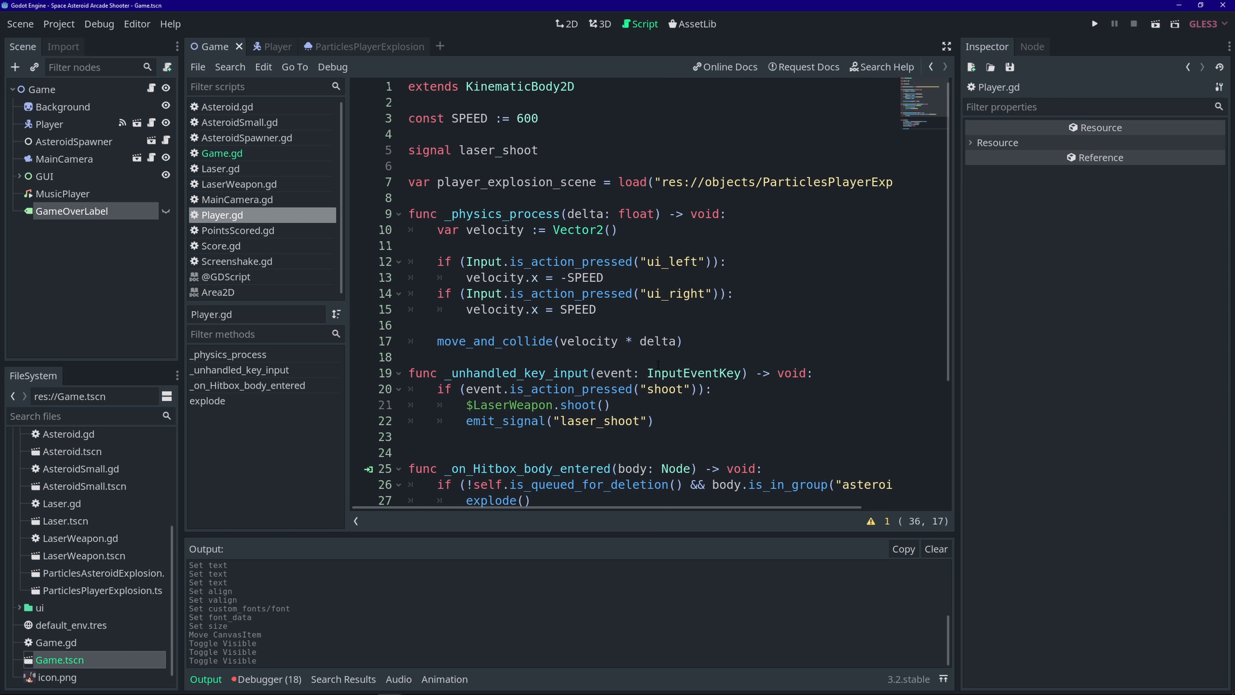
left_click(583, 151)
key("Return")
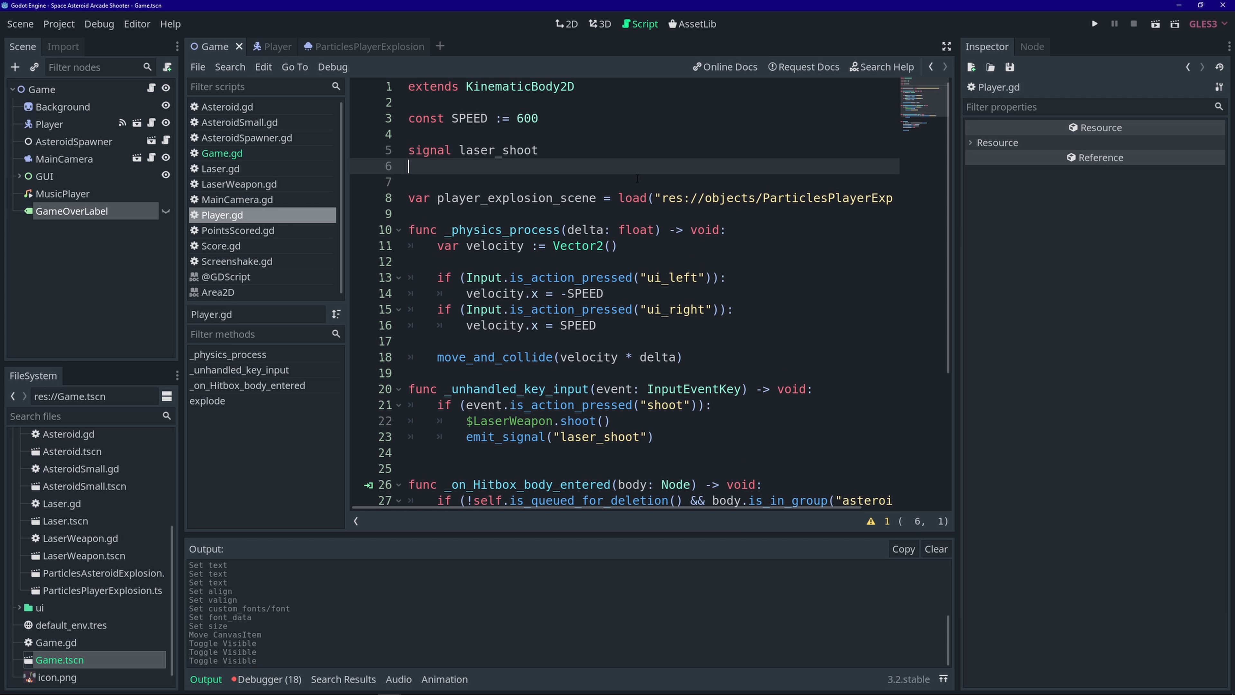
type("singal ")
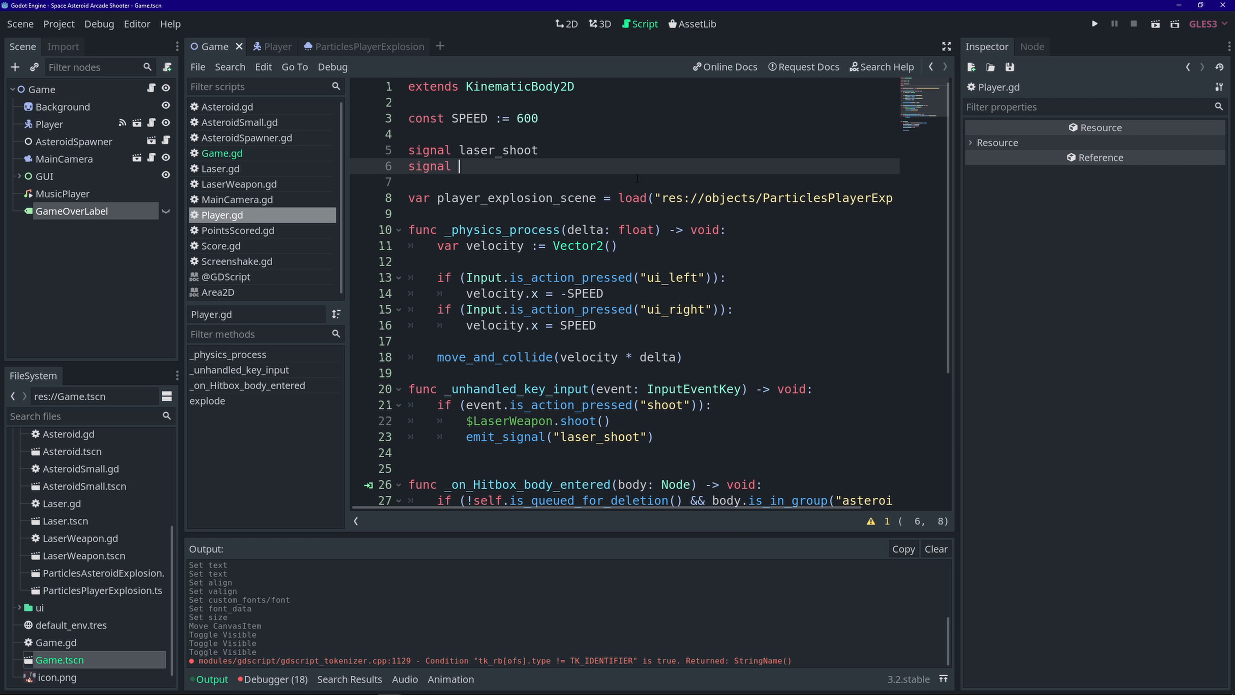
type("player_dieed")
key("BackSpace")
key("BackSpace")
type("d")
- Begin an emit_signal("player_died") call before queue_free() in explode()
scroll(637, 179, "down", 4)
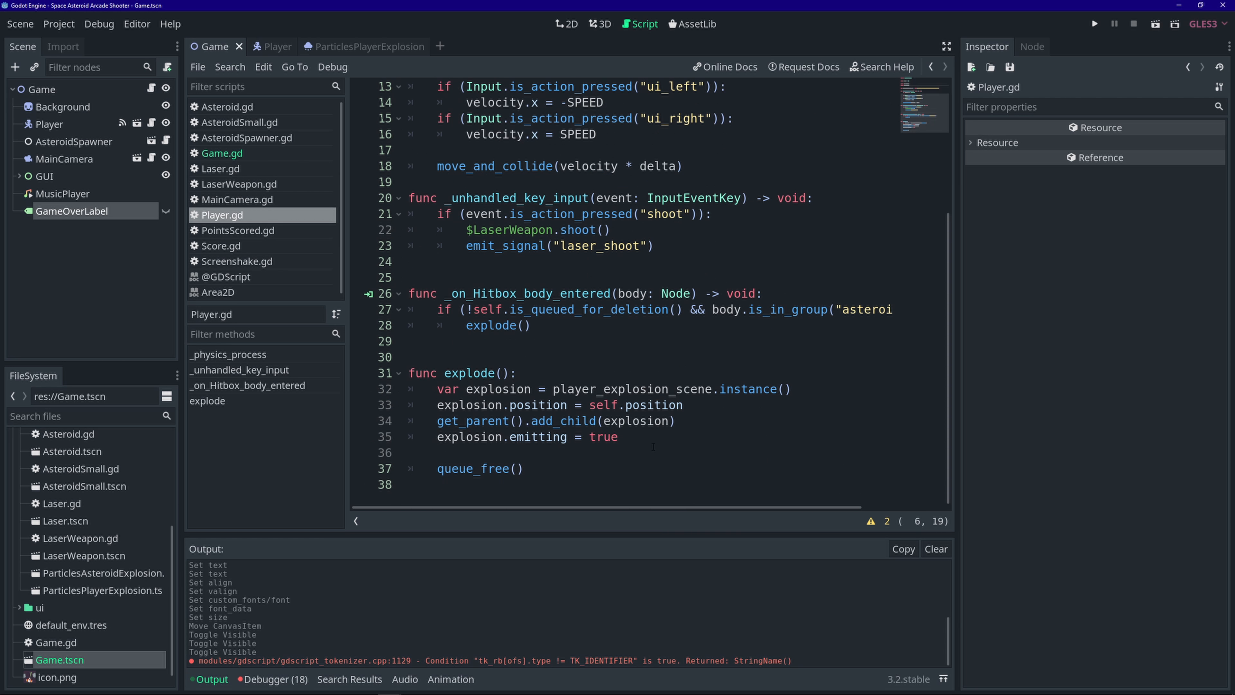
left_click(644, 440)
key("Return")
key("Return")
type("emit")
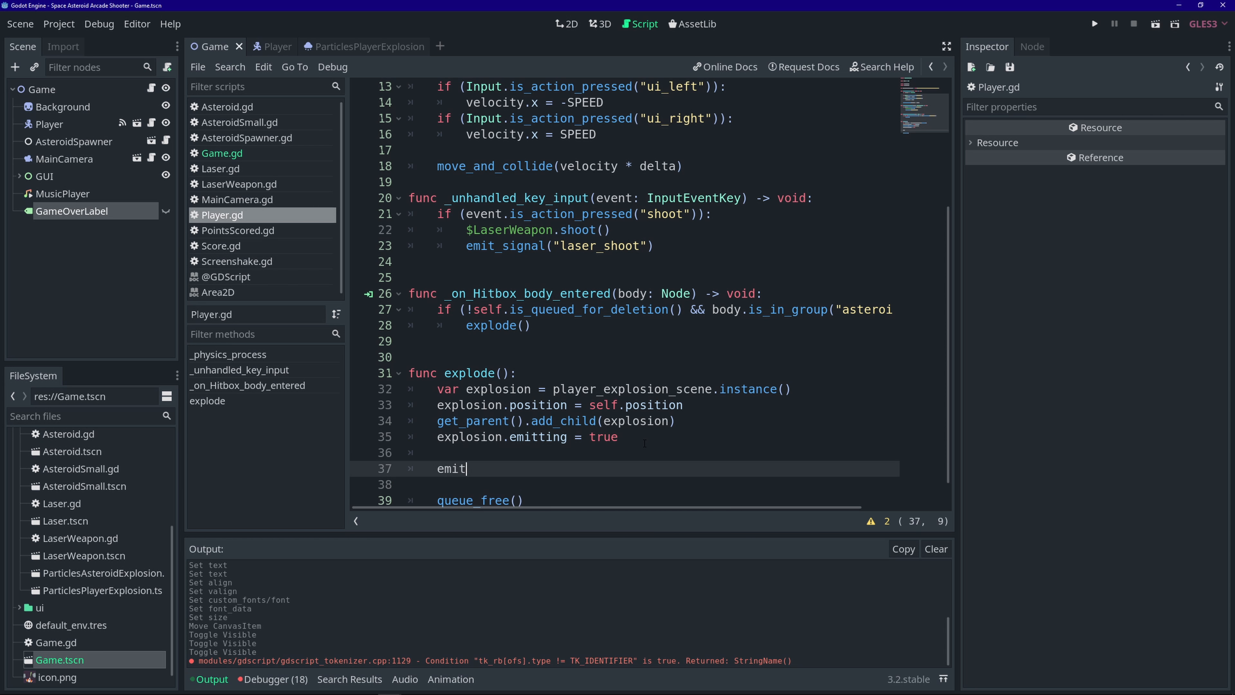
key("Return")
type("\"player_")
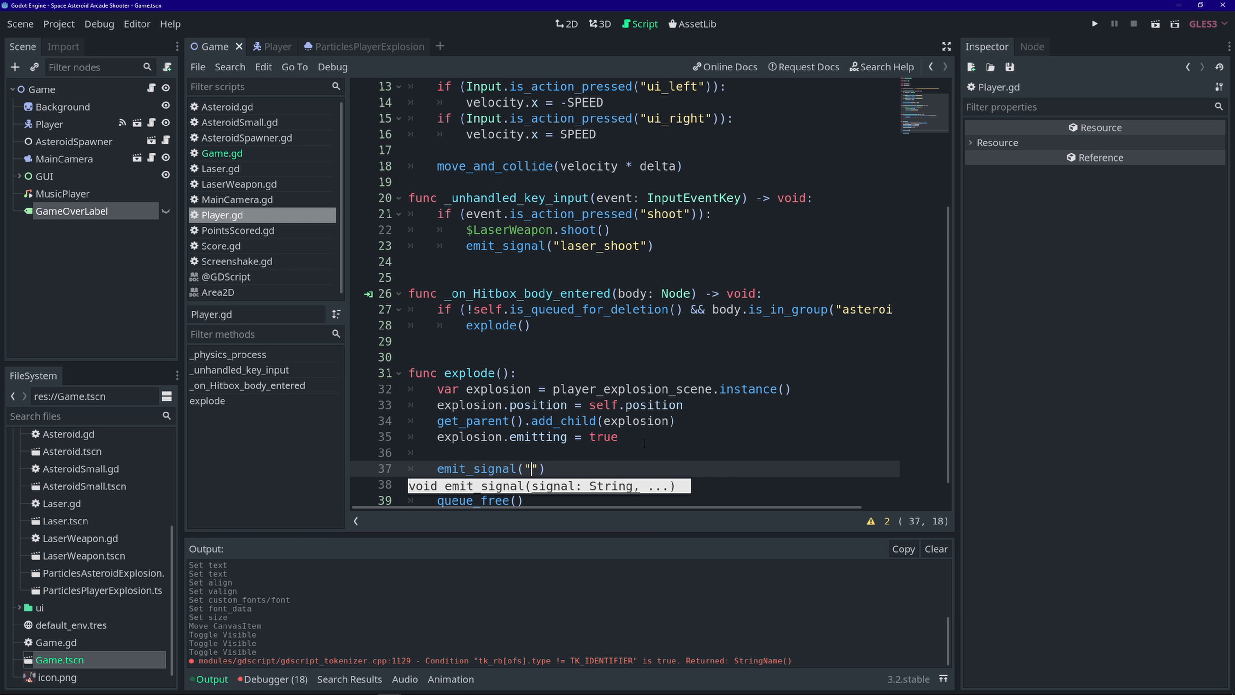
type("died")
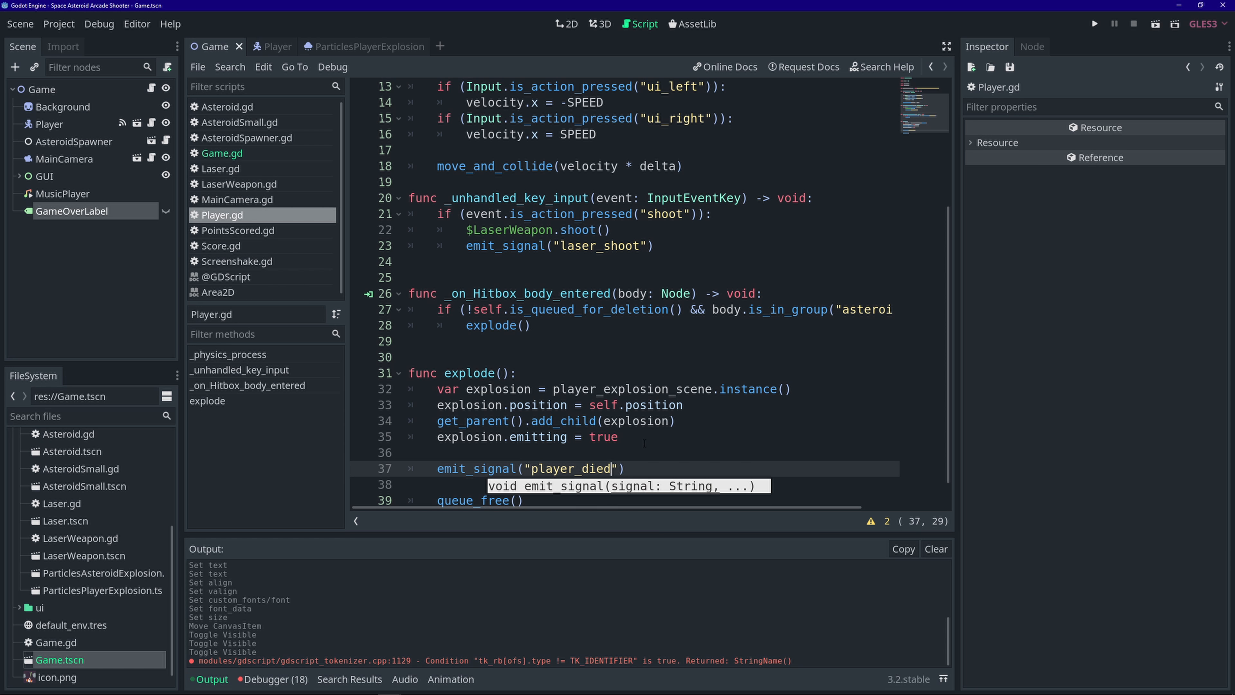
- Connect the Player's player_died signal to the Game node's script and save
left_click(90, 122)
left_click(1036, 47)
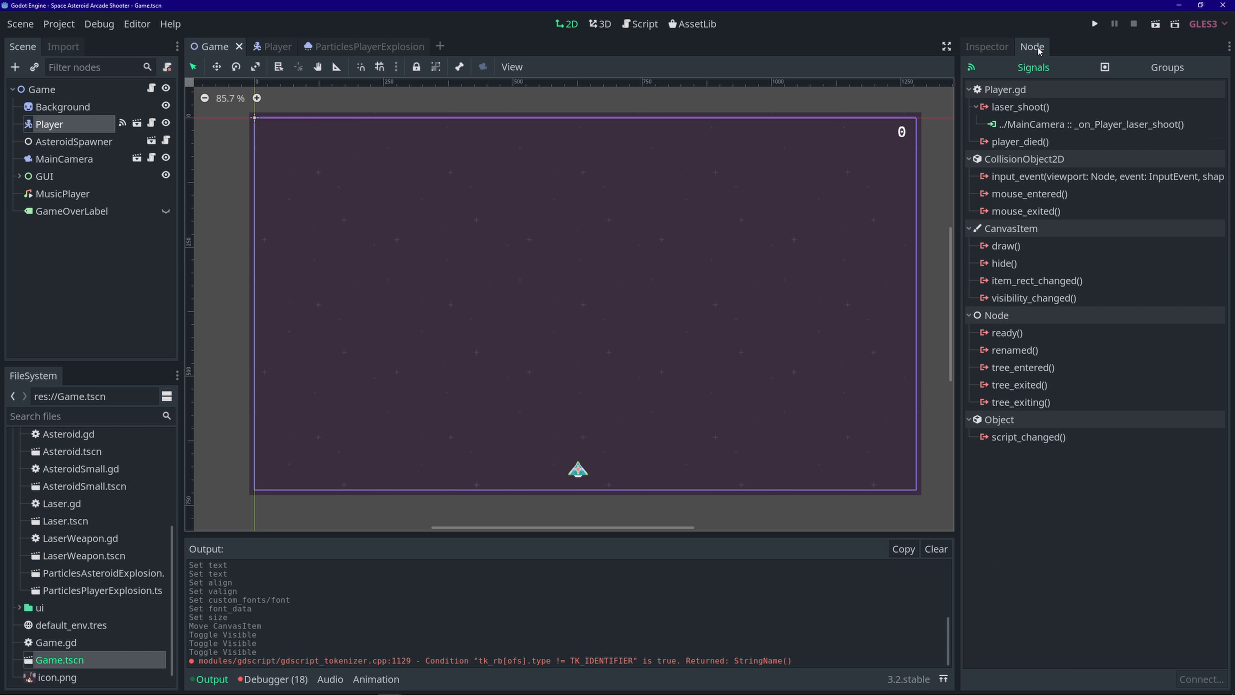
double_click(1068, 144)
left_click(509, 273)
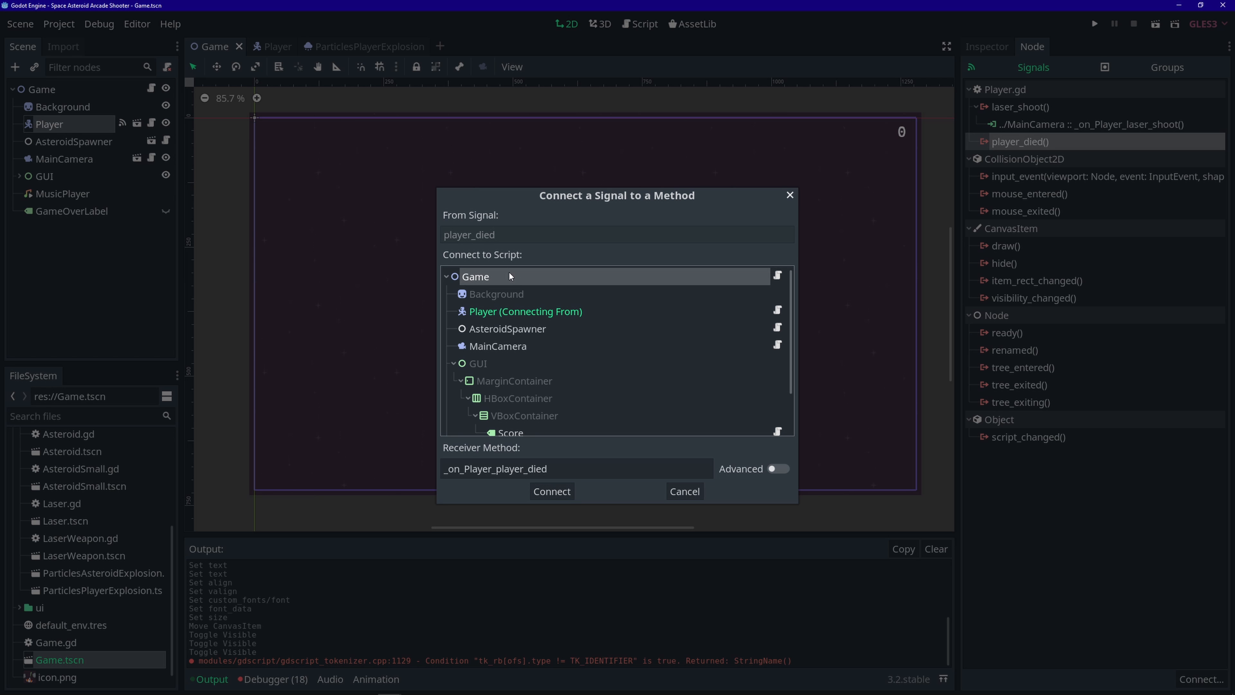
left_click(548, 491)
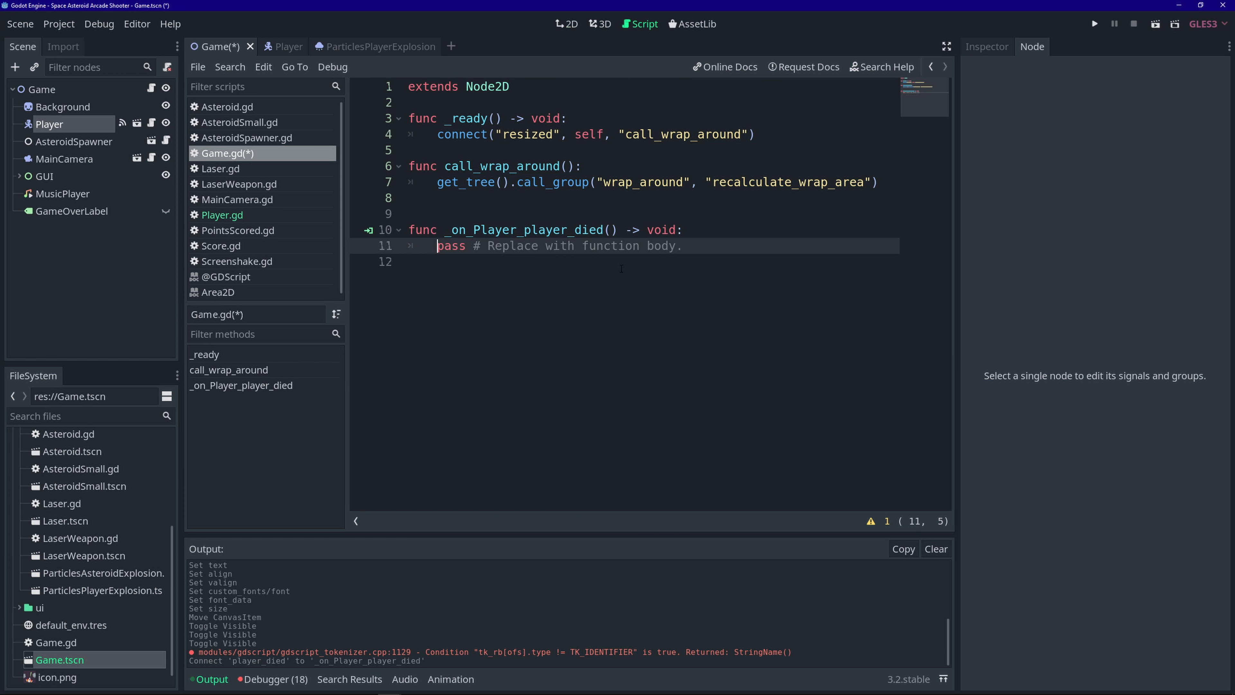
key("ctrl+s")
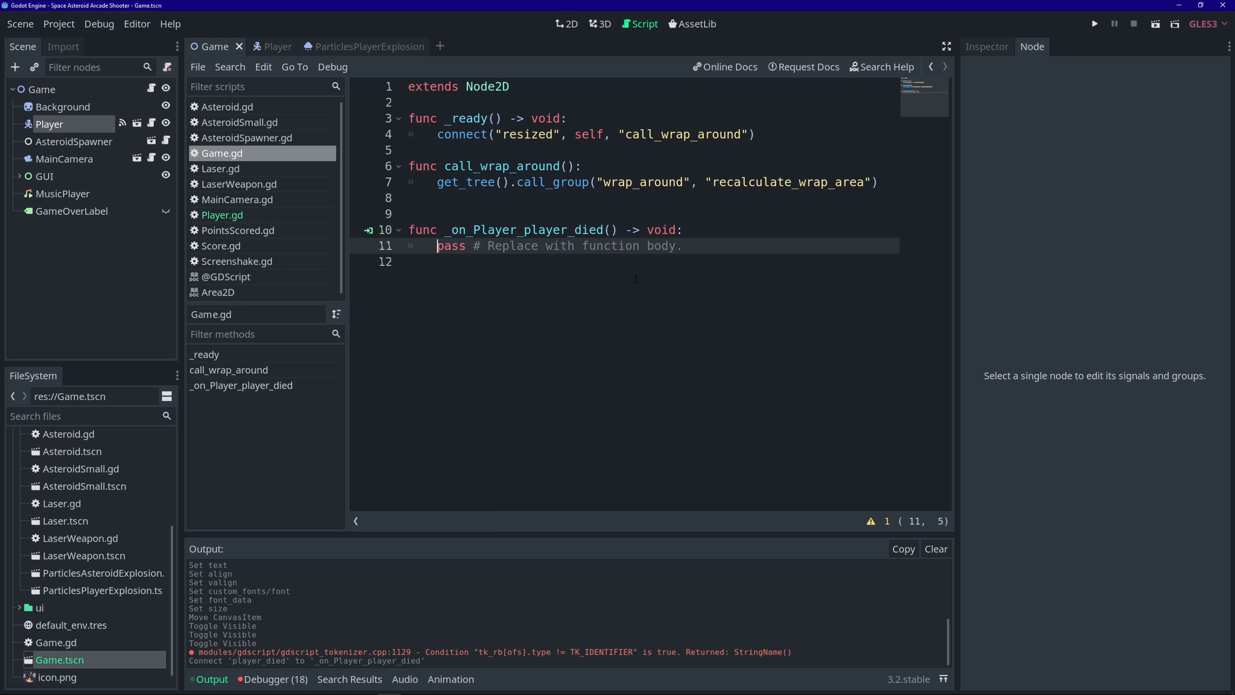
- Add a '# Game Over' comment above the _on_Player_player_died handler in Game.gd
left_click(419, 219)
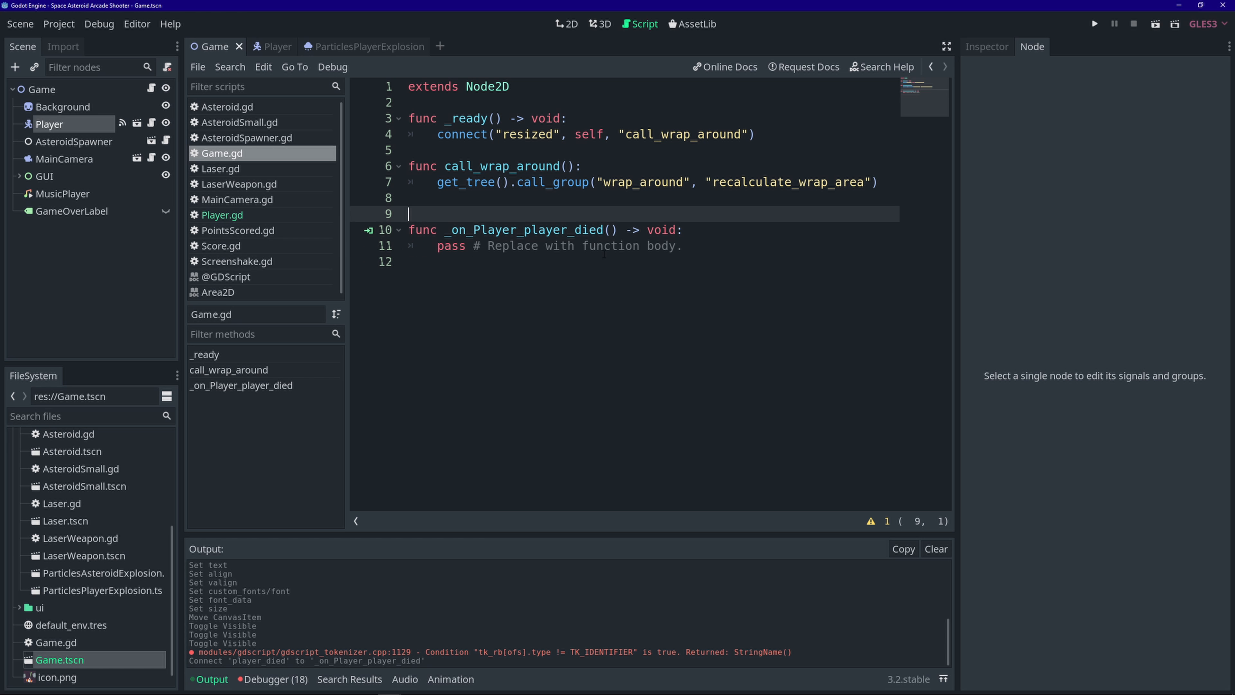
key("Return")
type("# Gam")
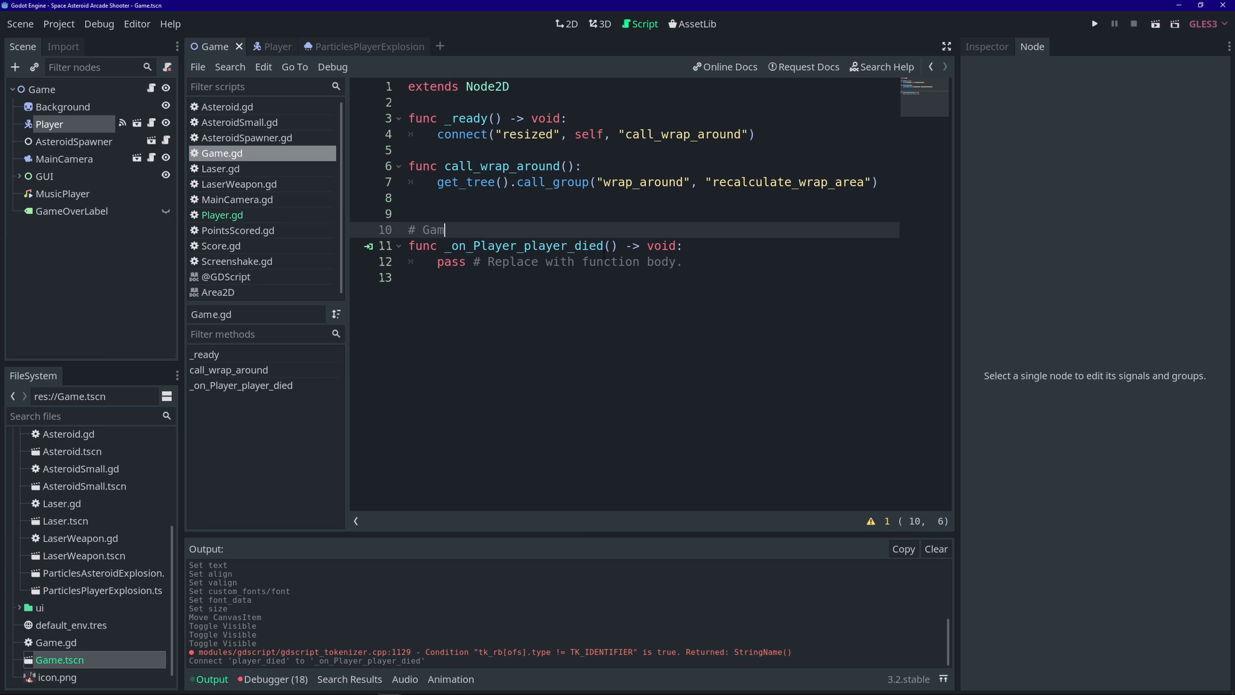
type("e Over")
left_click_drag(445, 245, 618, 246)
left_click(586, 246)
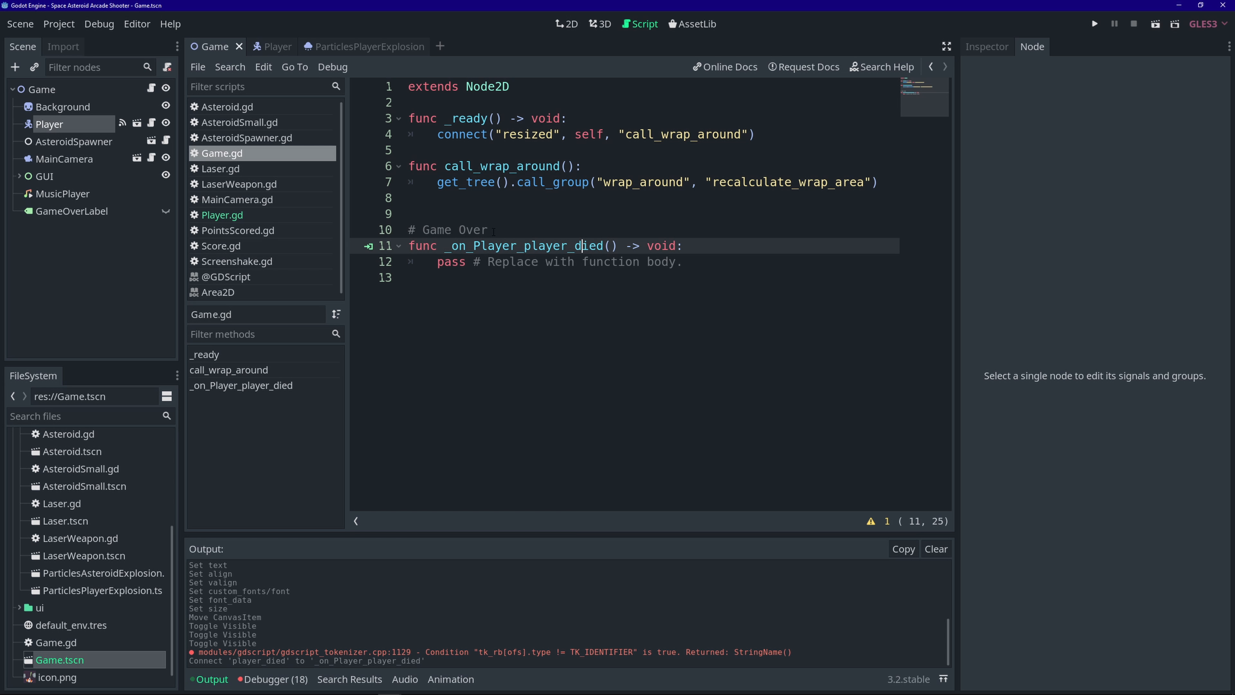
left_click_drag(494, 232, 401, 238)
left_click(506, 224)
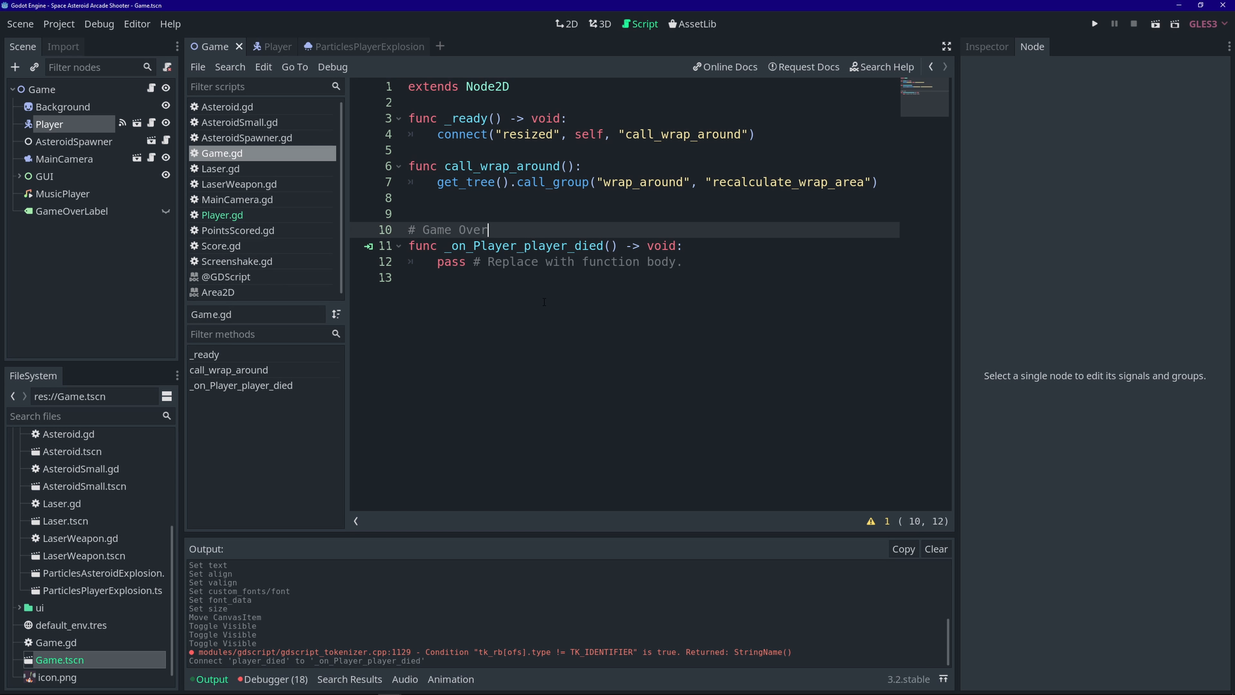
- Add a Timer under Game, rename it GameOverTimer, enable One Shot, and save
left_click(59, 88)
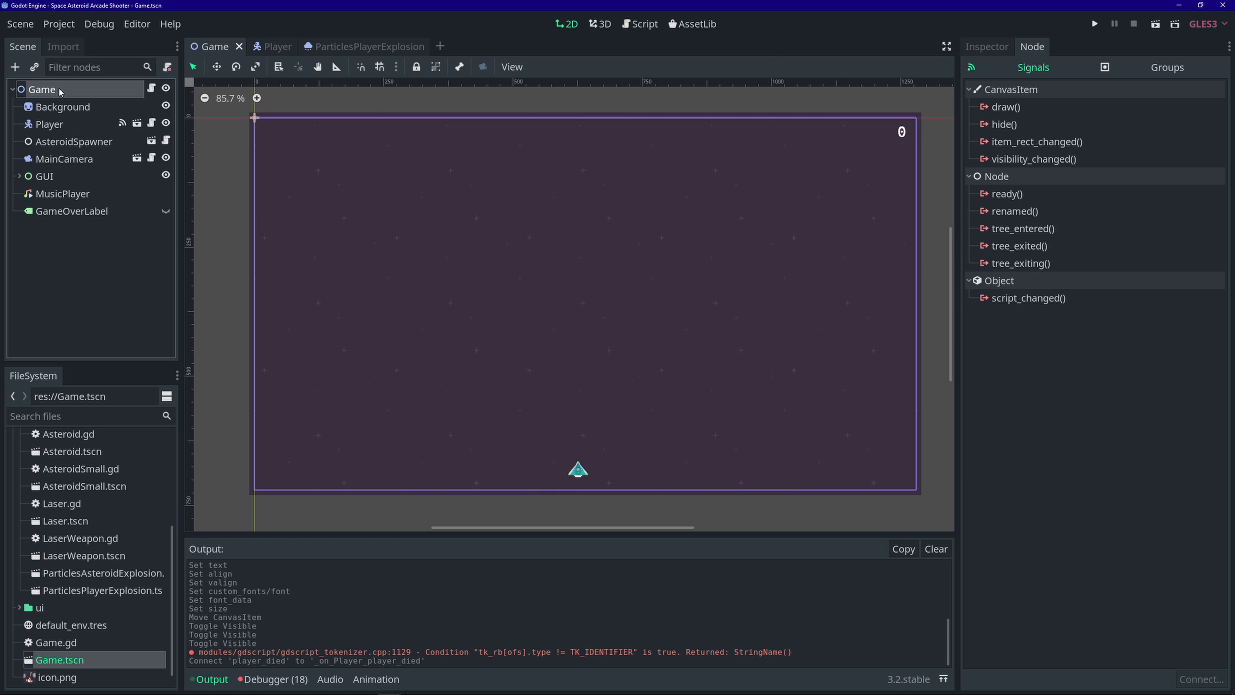
left_click(18, 67)
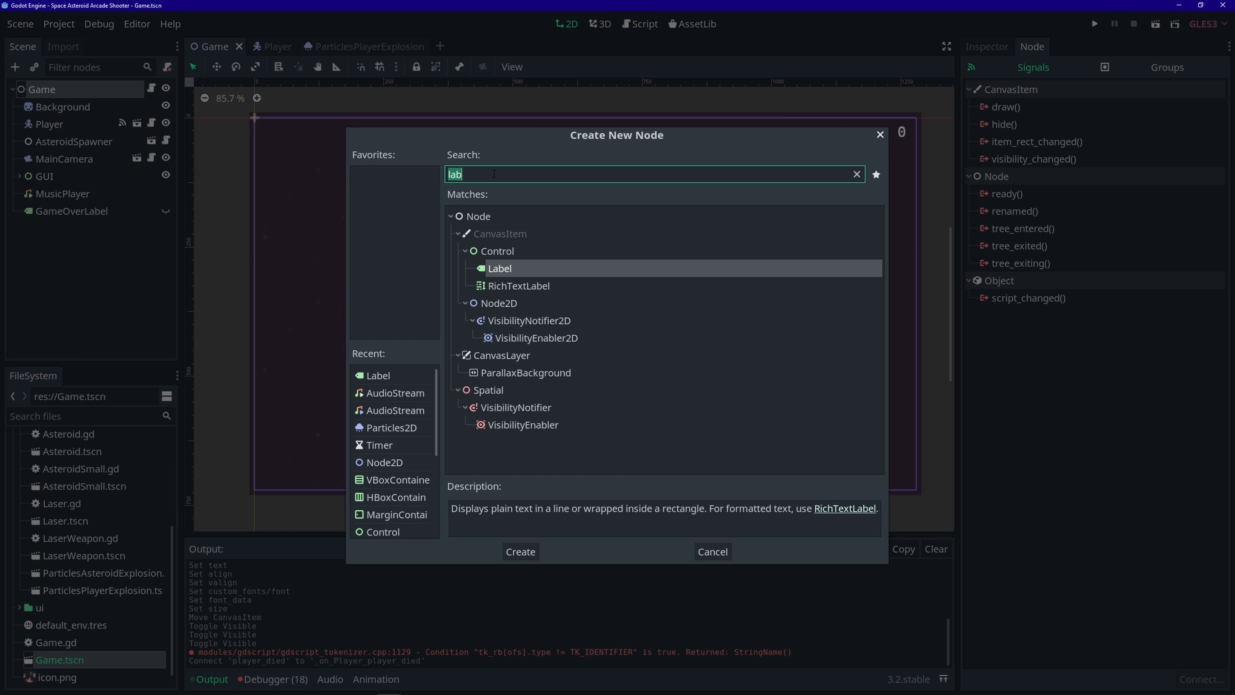
type("timer")
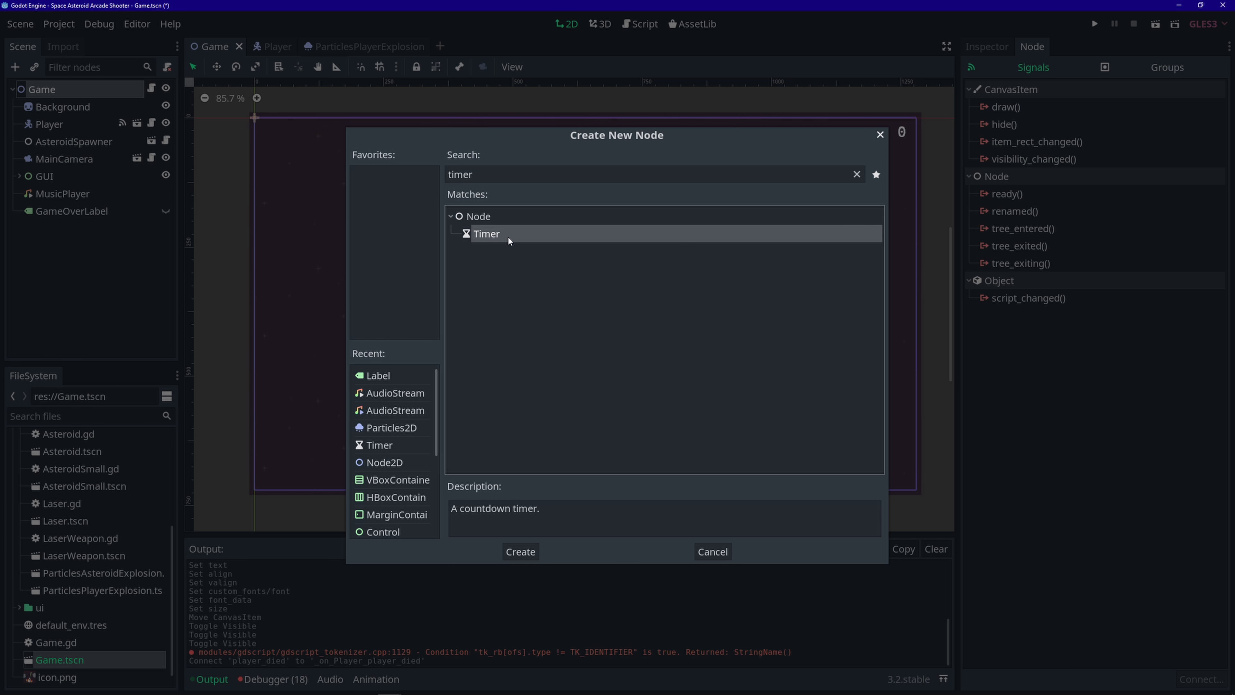
double_click(505, 235)
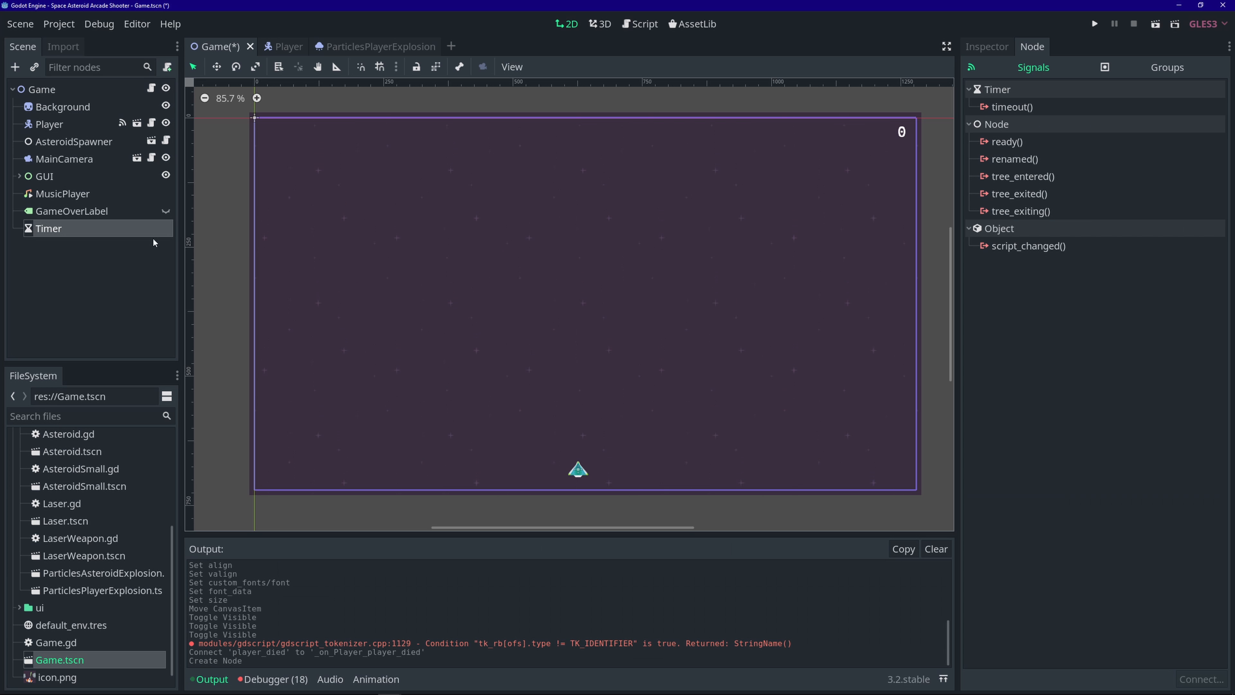
right_click(41, 227)
left_click(97, 329)
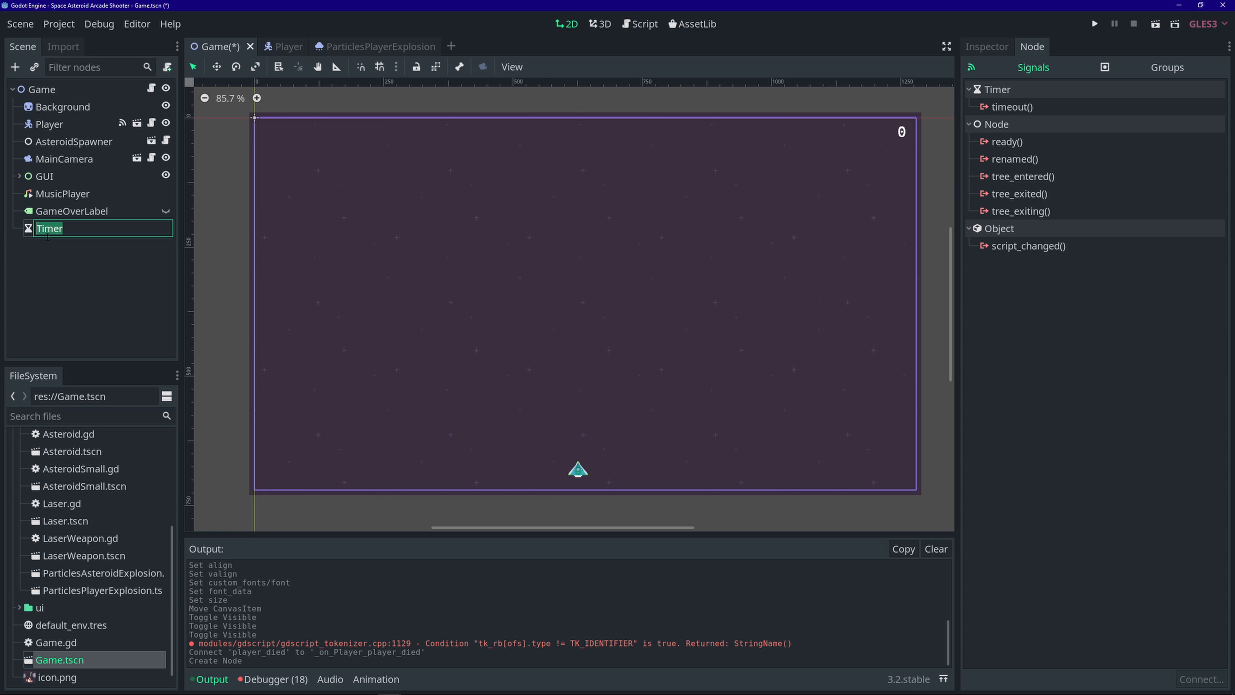
type("GameOver")
key("Return")
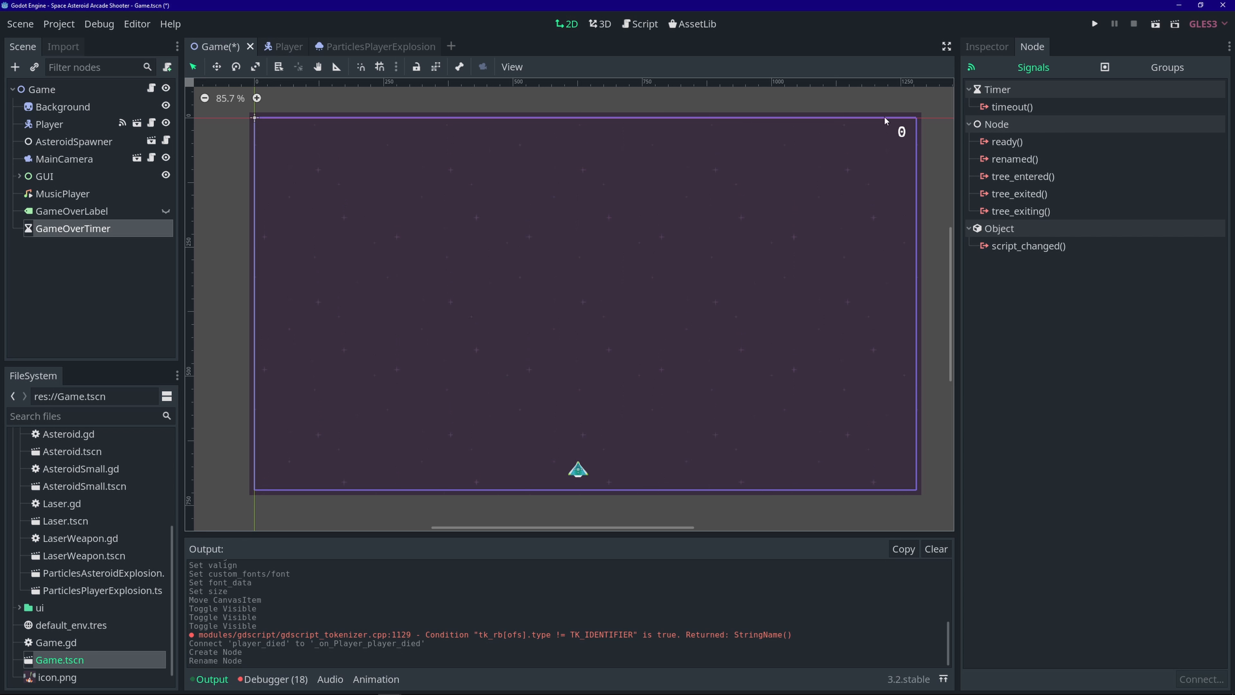
left_click(985, 47)
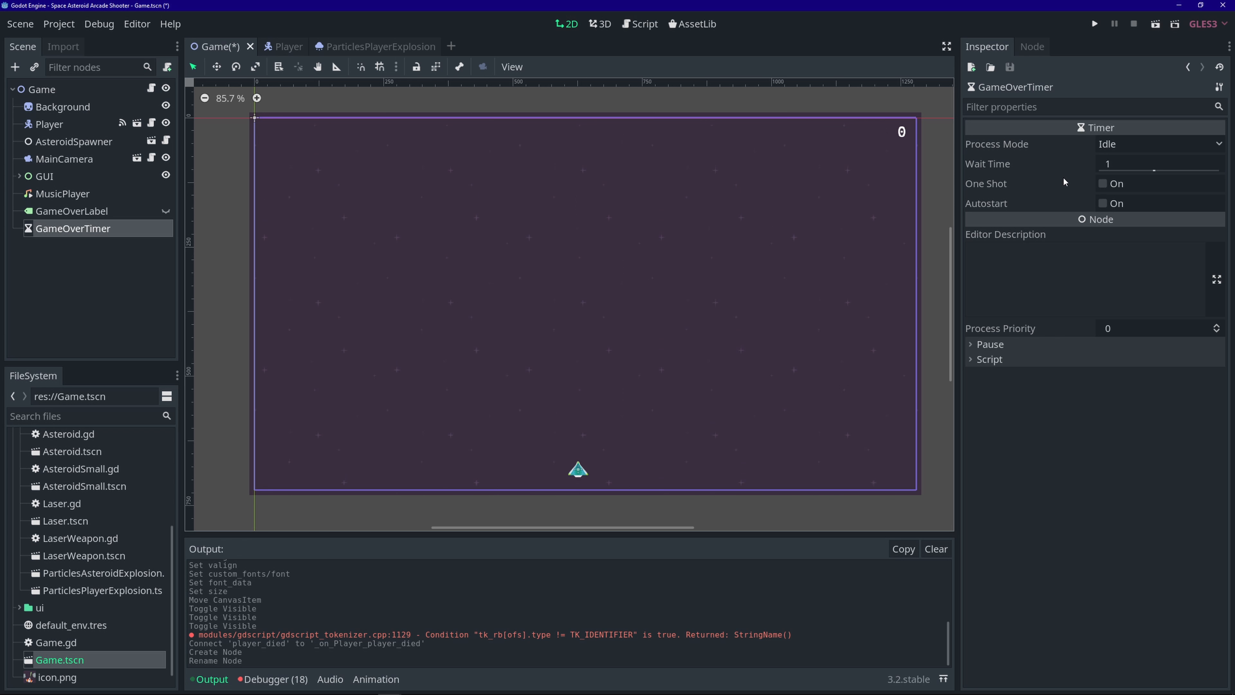
left_click(1105, 185)
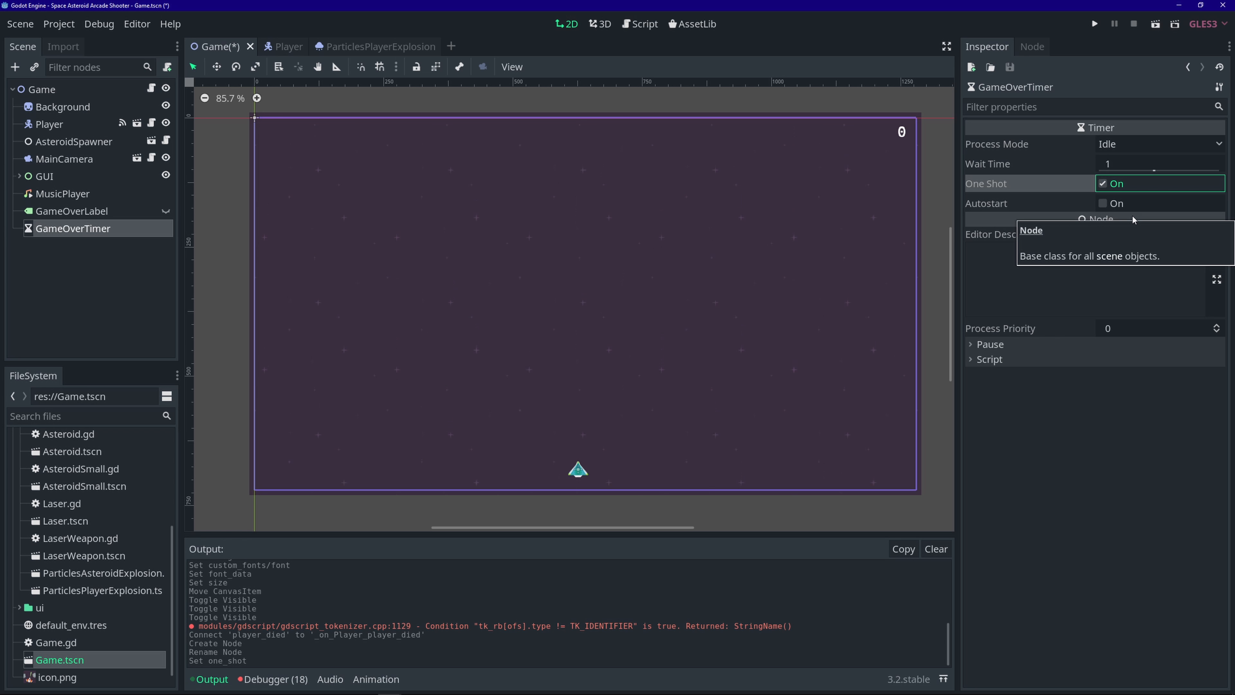
key("ctrl+s")
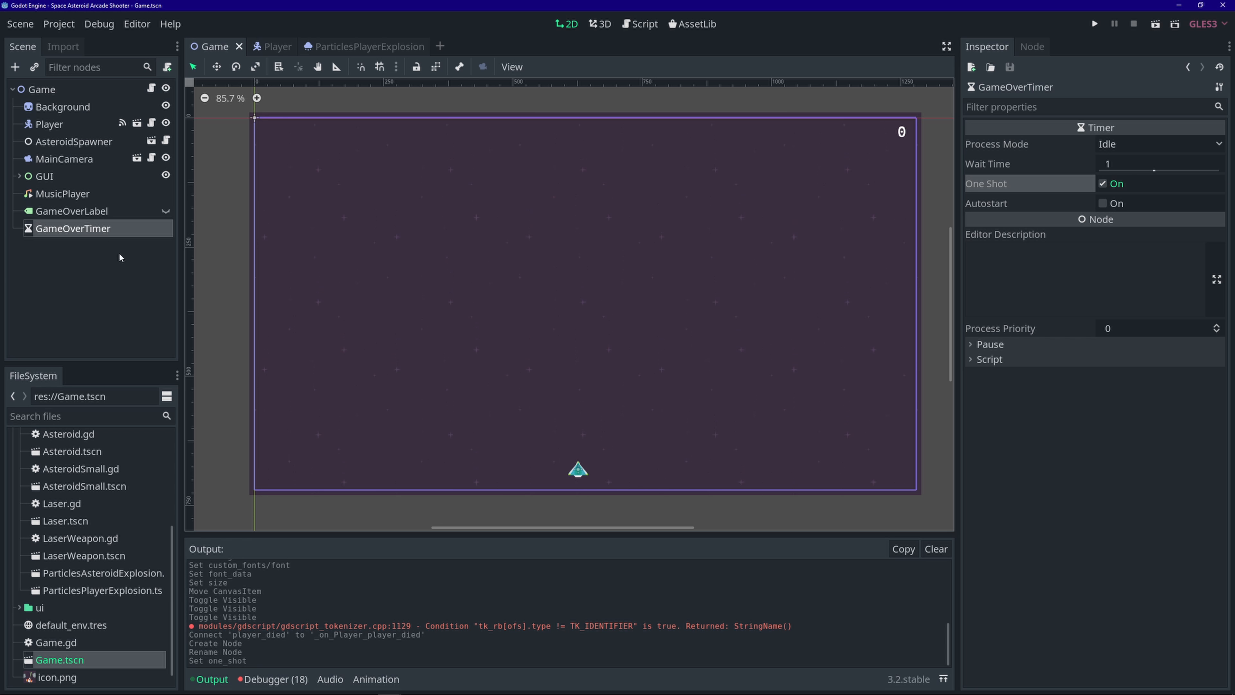
- Connect GameOverTimer's timeout signal to the Game script, save, and return to Game.gd
left_click(1032, 46)
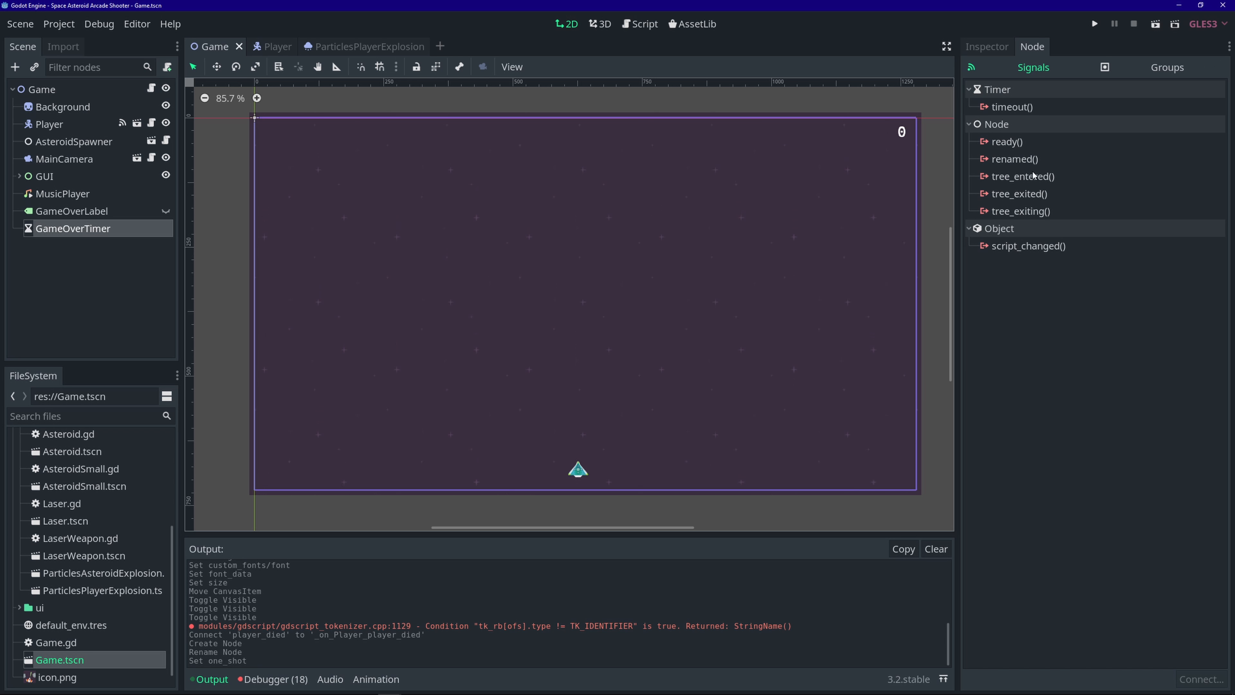
double_click(1033, 108)
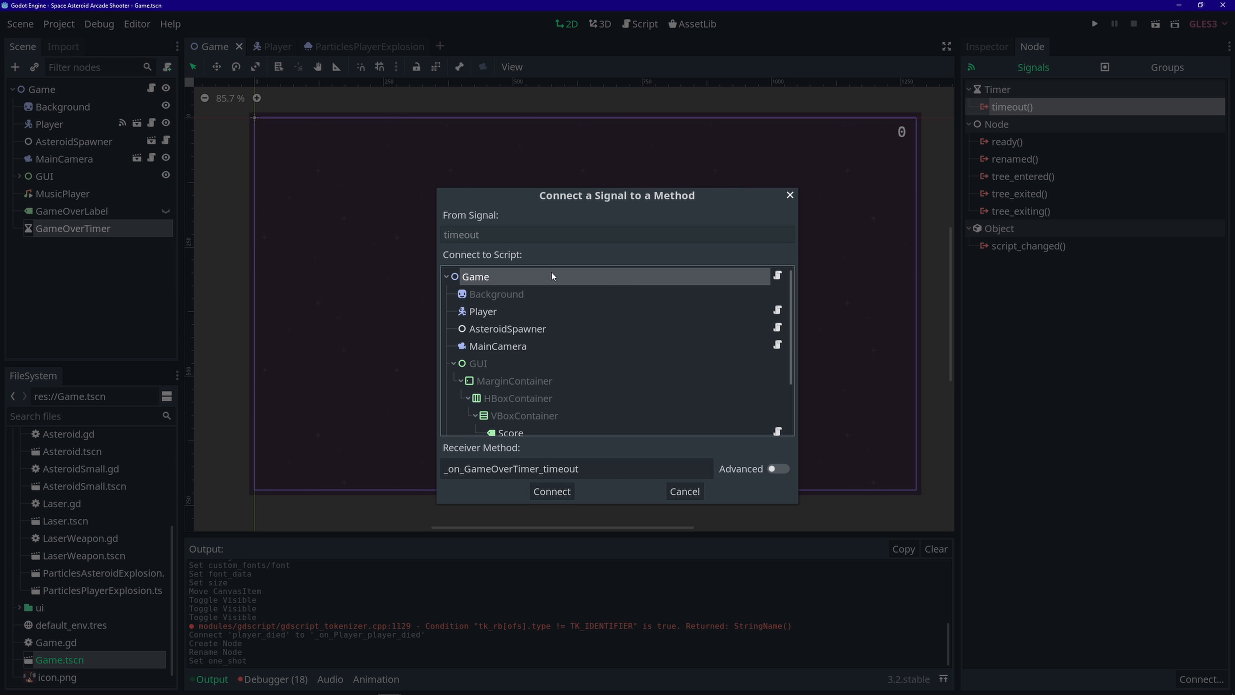
left_click(552, 491)
key("ctrl+s")
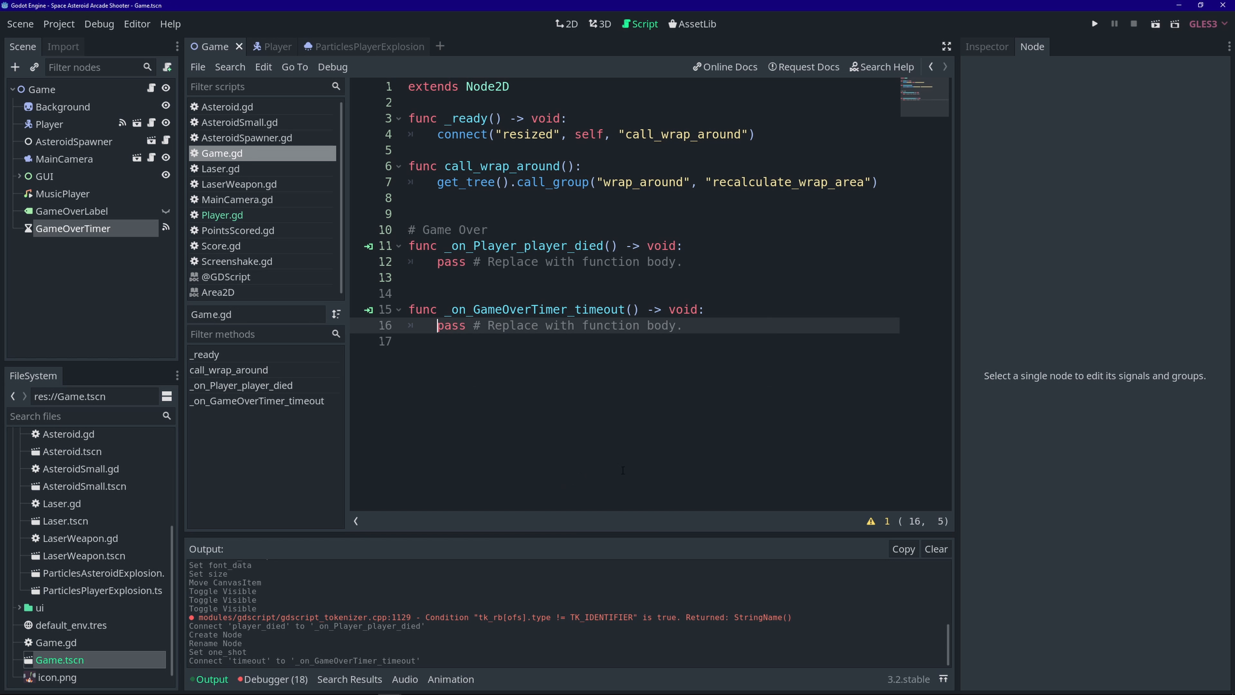
left_click(104, 229)
left_click(1000, 46)
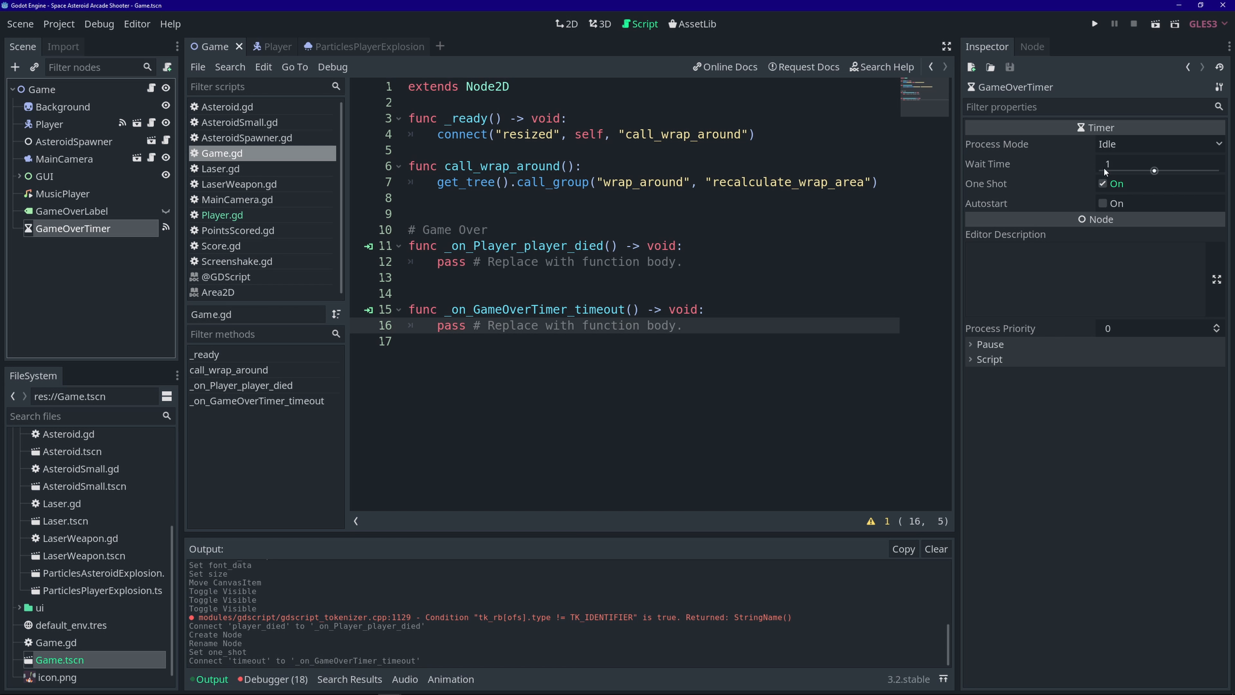
left_click(152, 89)
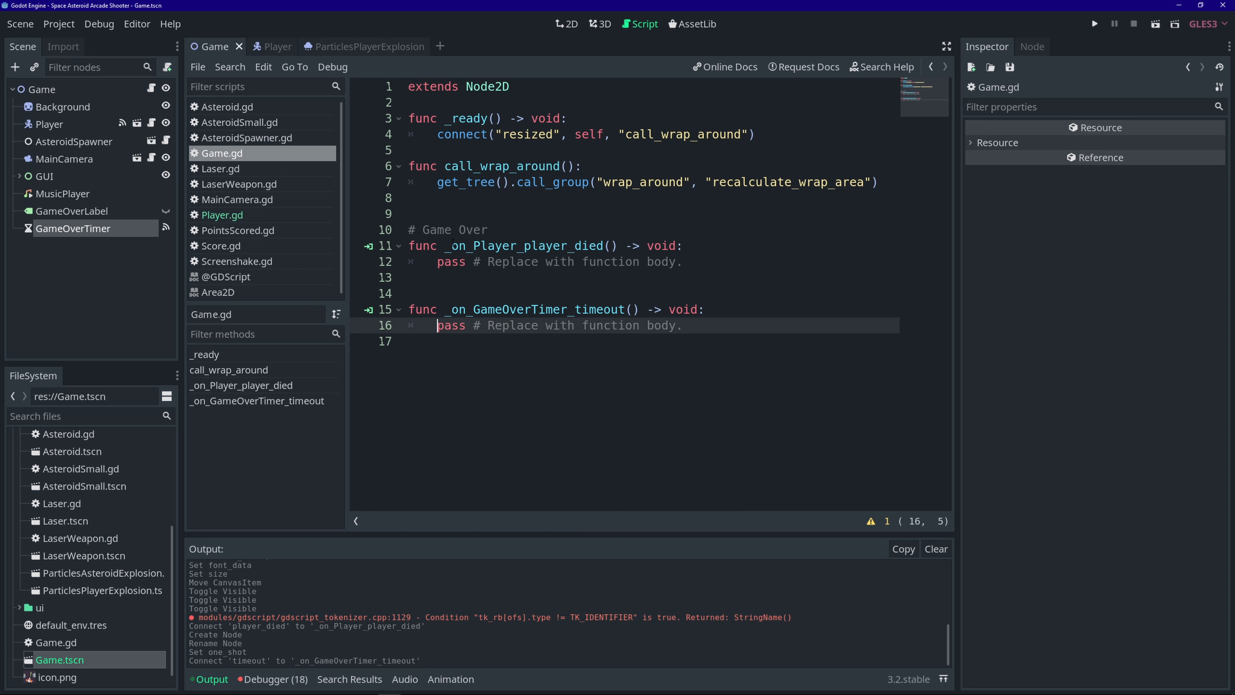
- Highlight the _on_Player_player_died and _on_GameOverTimer_timeout handlers in Game.gd
left_click_drag(445, 247, 568, 248)
left_click(591, 249)
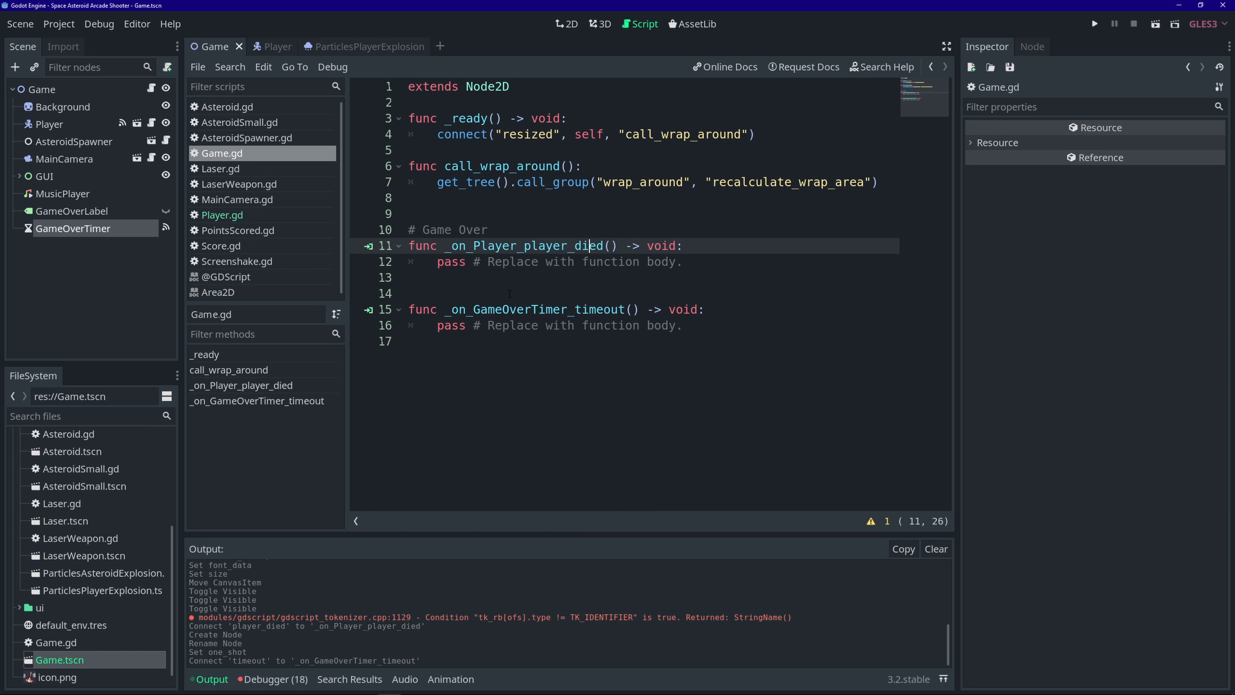
left_click_drag(452, 310, 590, 310)
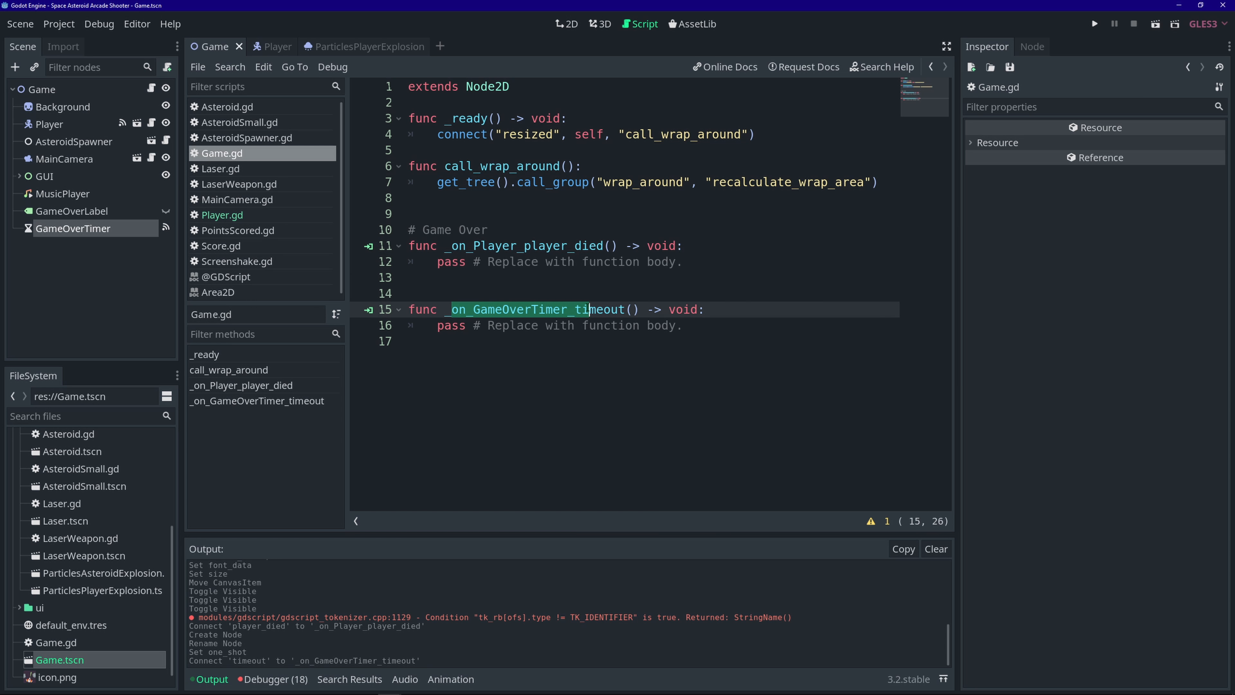
left_click(590, 310)
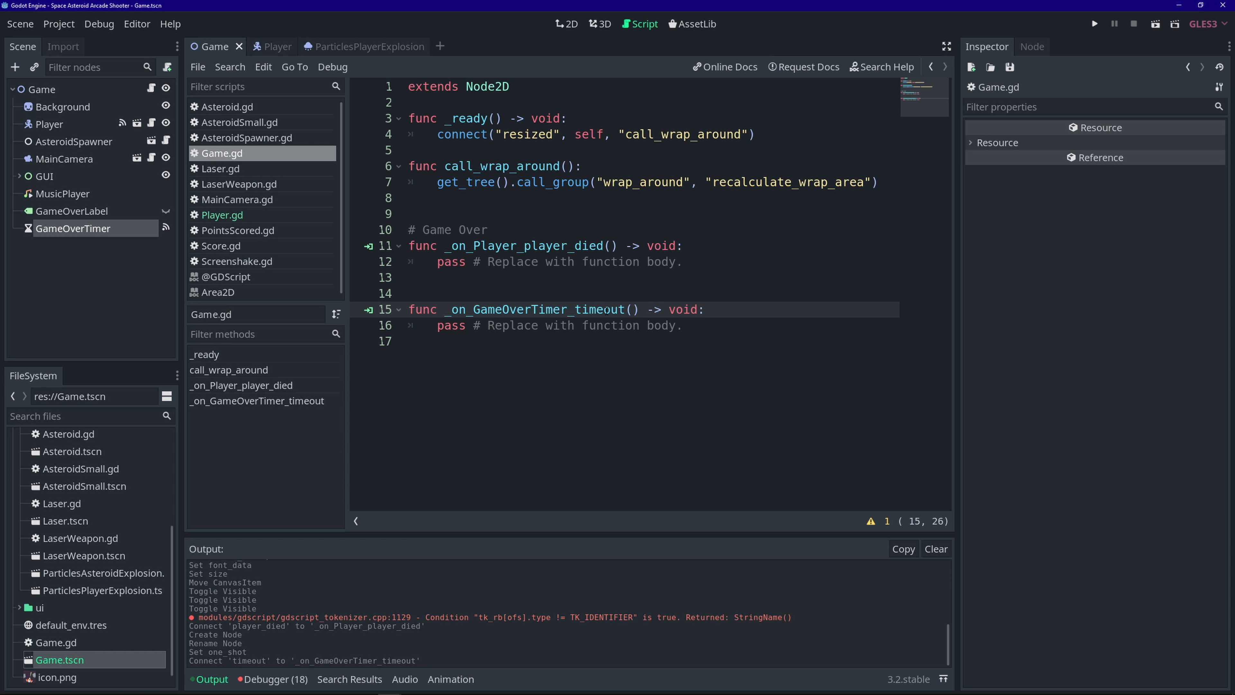
- Replace pass with a game-over music comment, $MusicPlayer.stop(), and a started $MusicPlayer.stream = load( line
left_click_drag(688, 269, 439, 263)
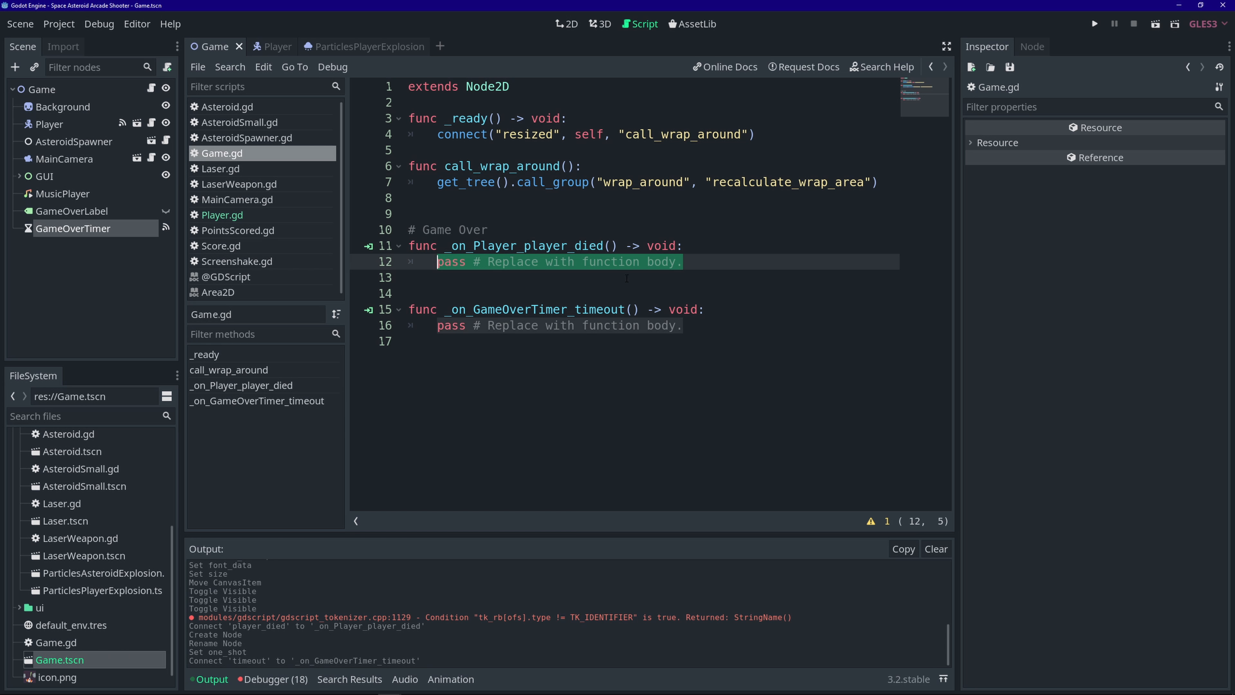
type("# stop ")
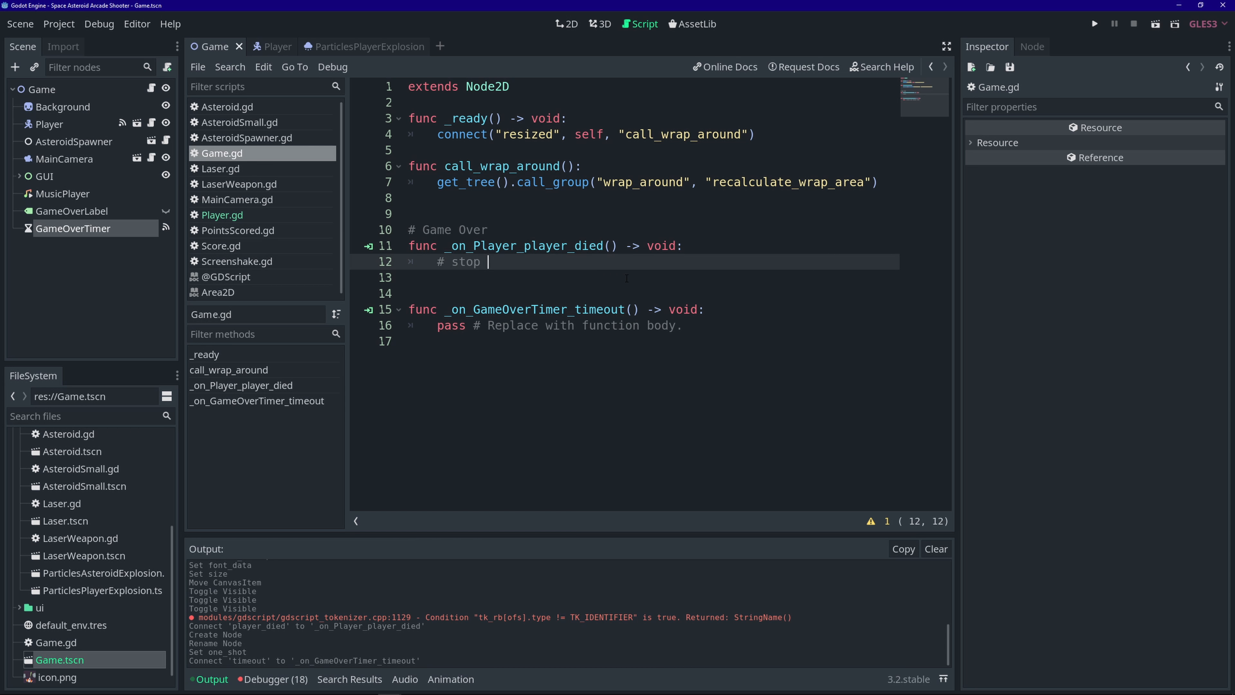
type("gameplay music and load ")
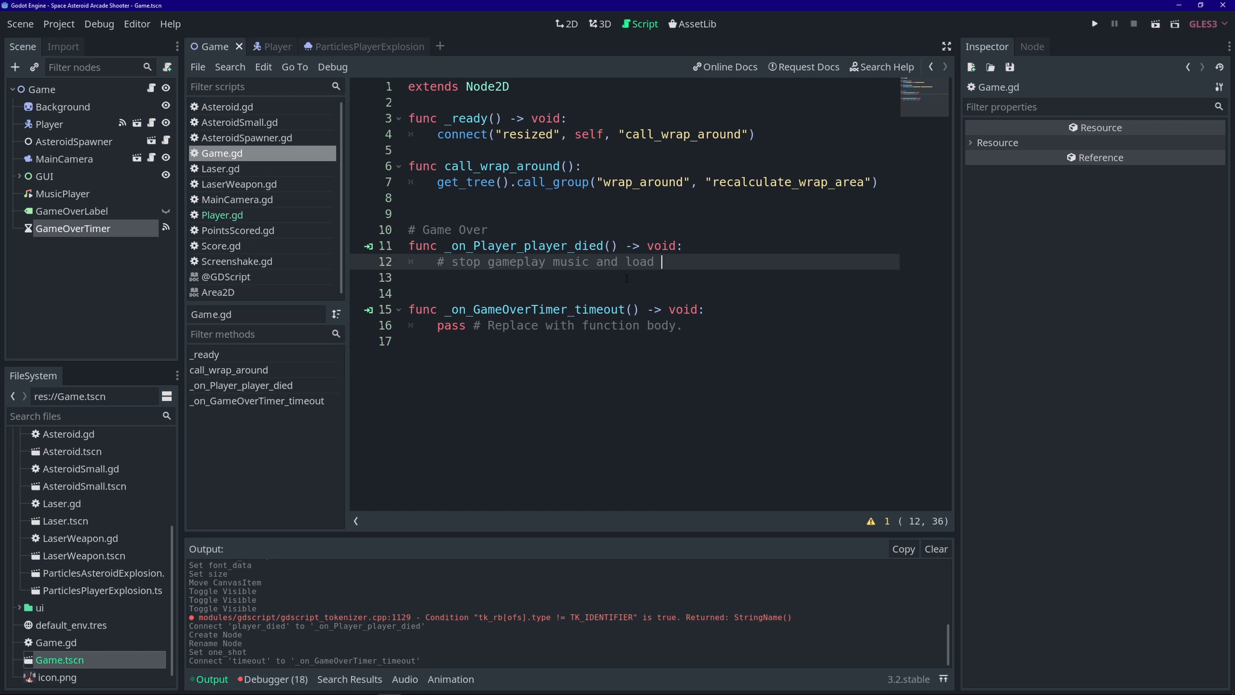
type("\"game over\" music")
key("Return")
type("$mu")
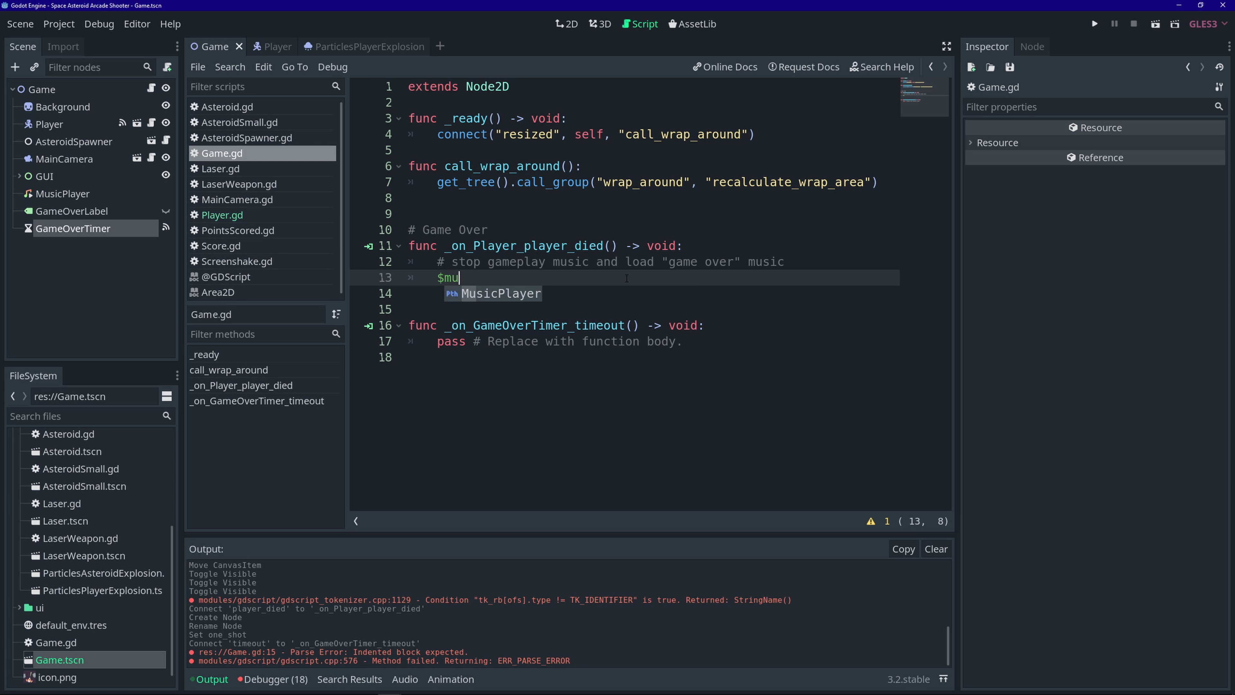
key("Return")
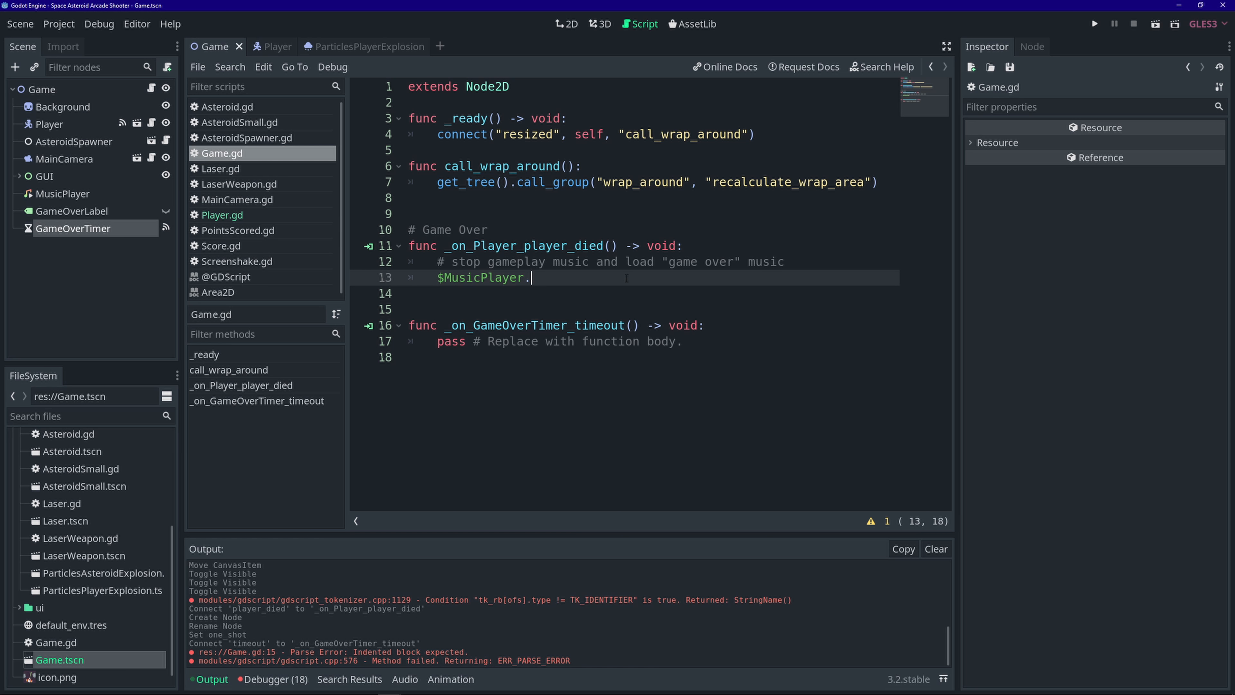
type(".stop()")
key("Return")
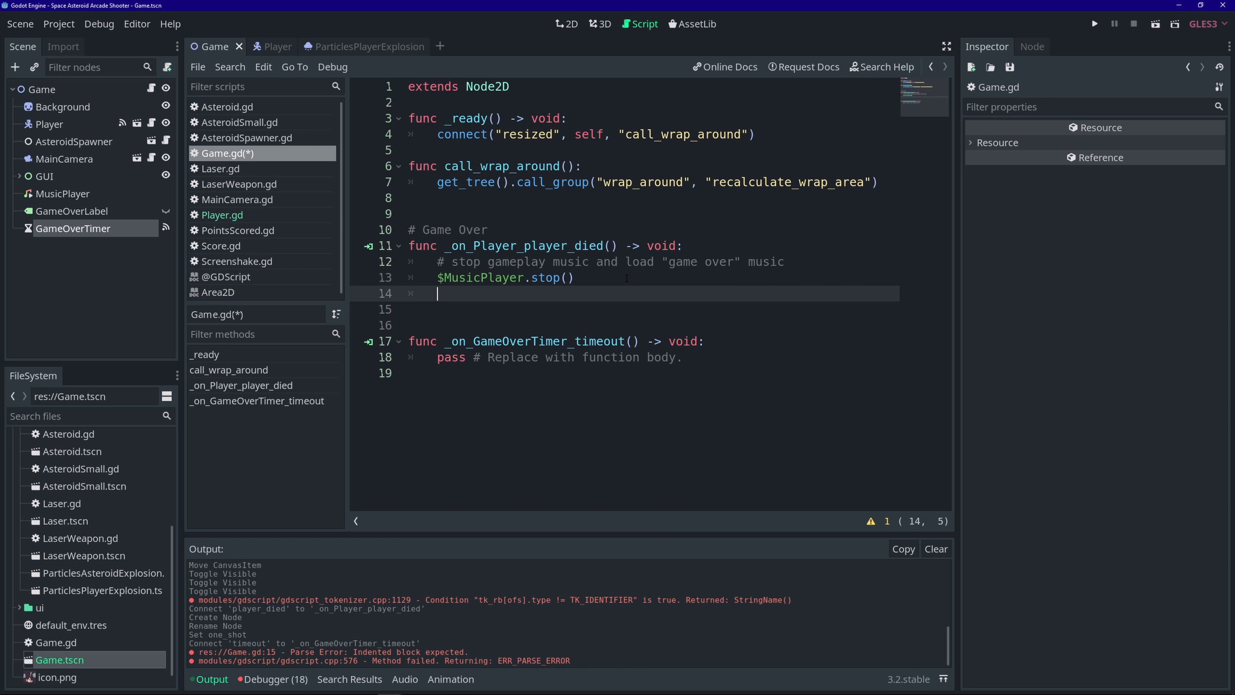
type("$MusicPlayer.stream")
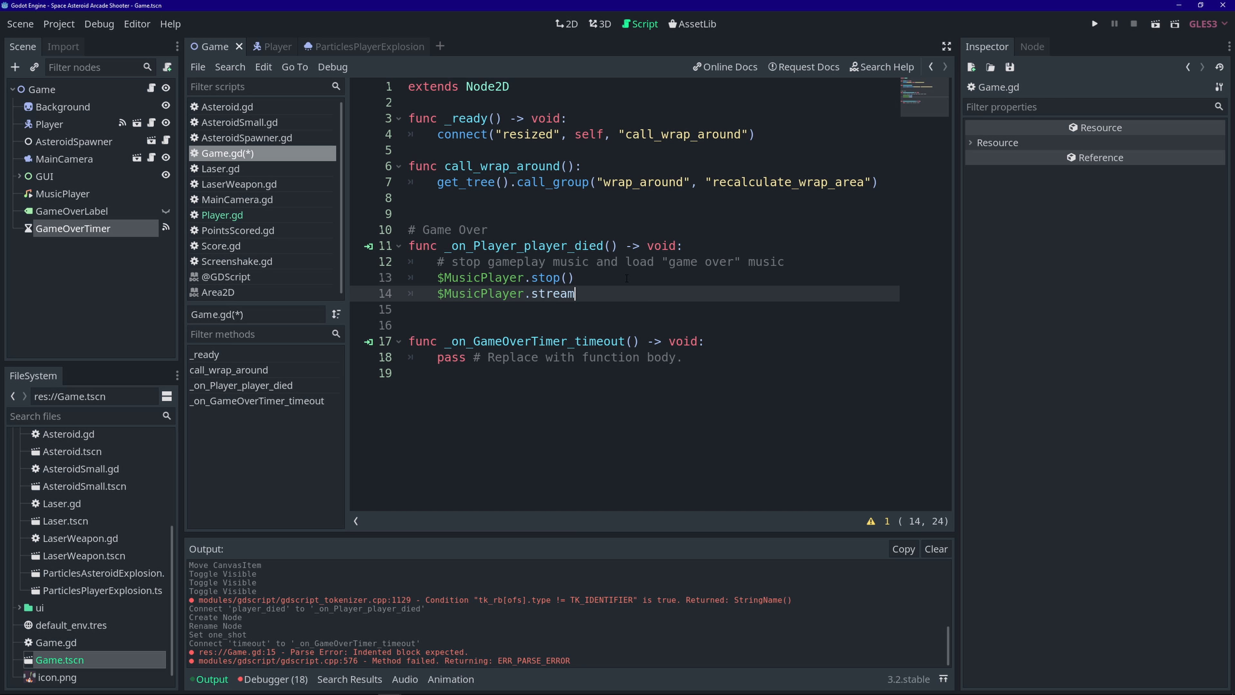
type(" = load(")
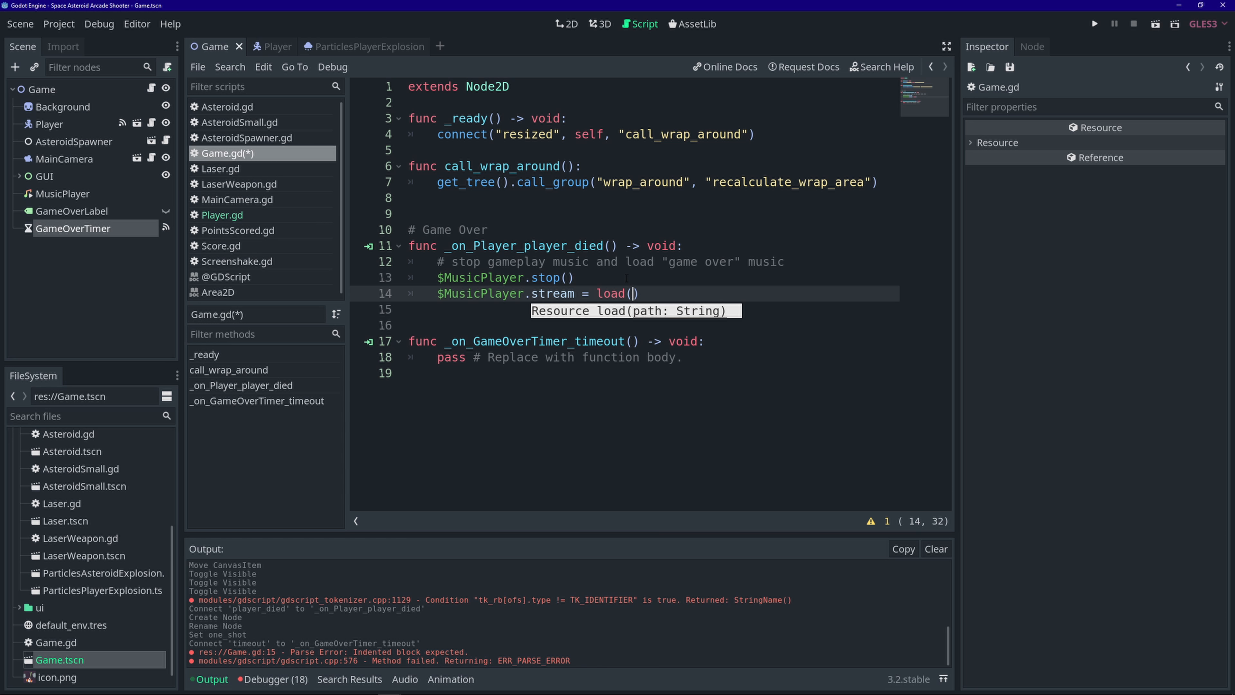
- Drag the Towel_Defence_Jingle_Loose.ogg track from assets/audio/music into load() and save Game.gd
scroll(166, 519, "up", 5)
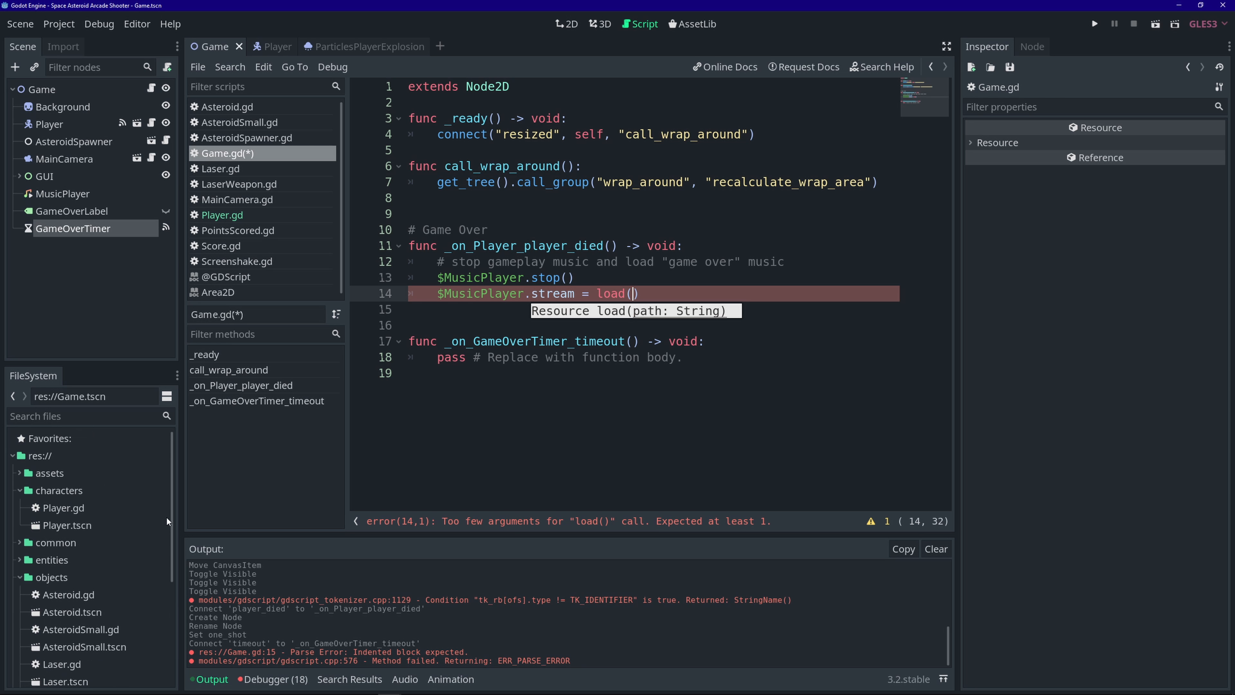
left_click(19, 473)
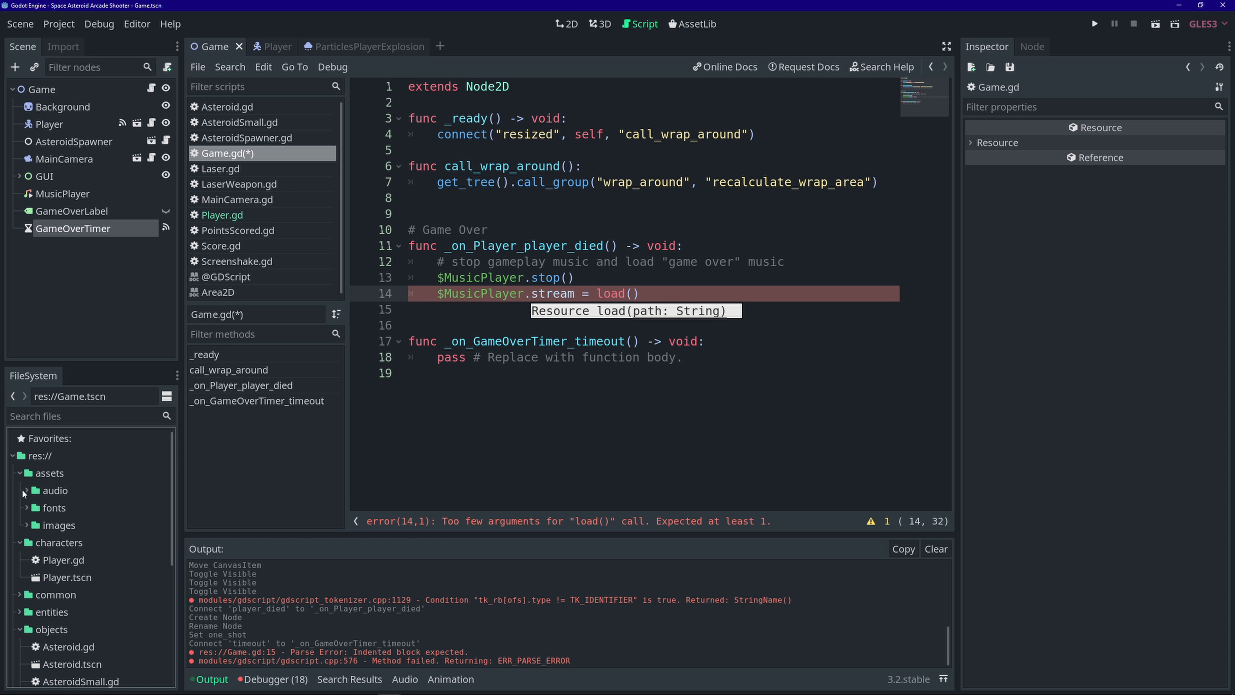
left_click(23, 491)
left_click(30, 491)
left_click(35, 508)
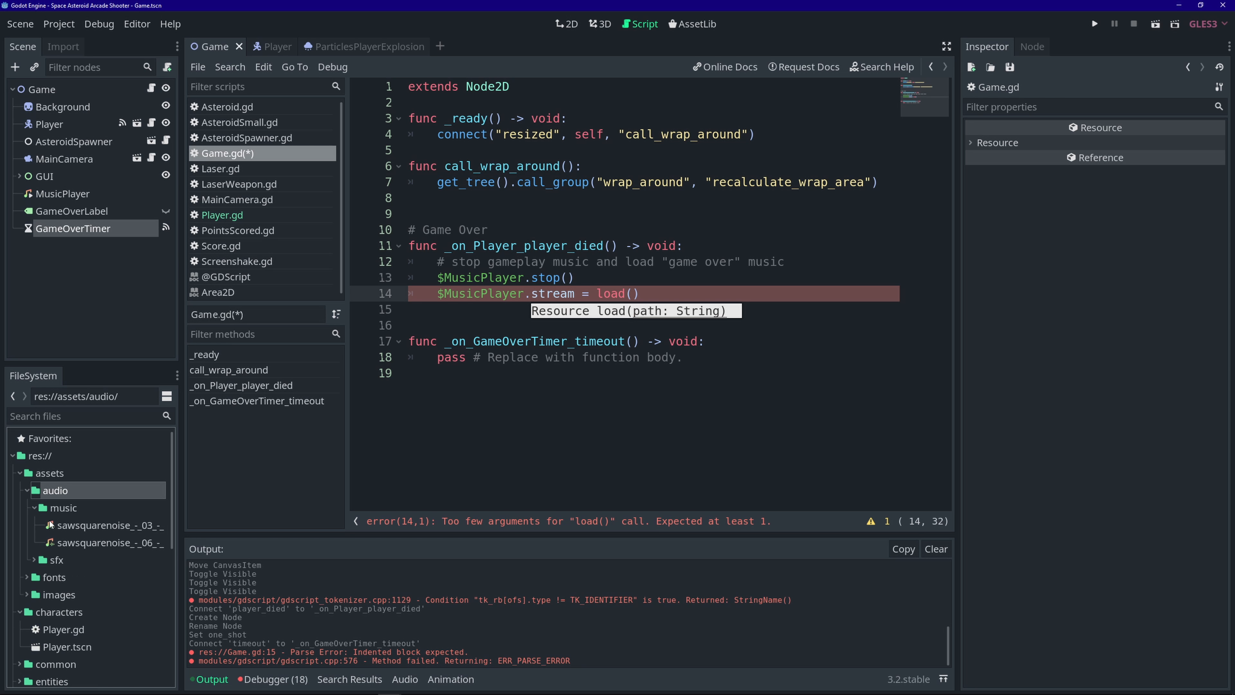
left_click(106, 542)
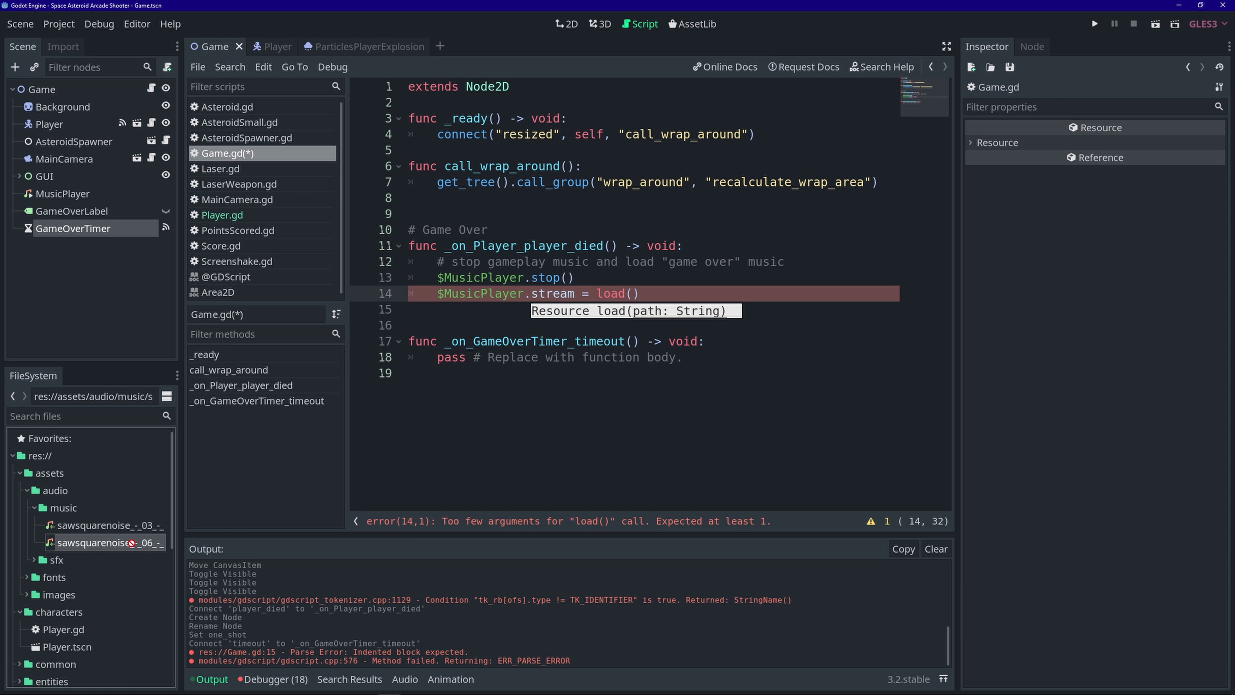
left_click_drag(131, 543, 735, 294)
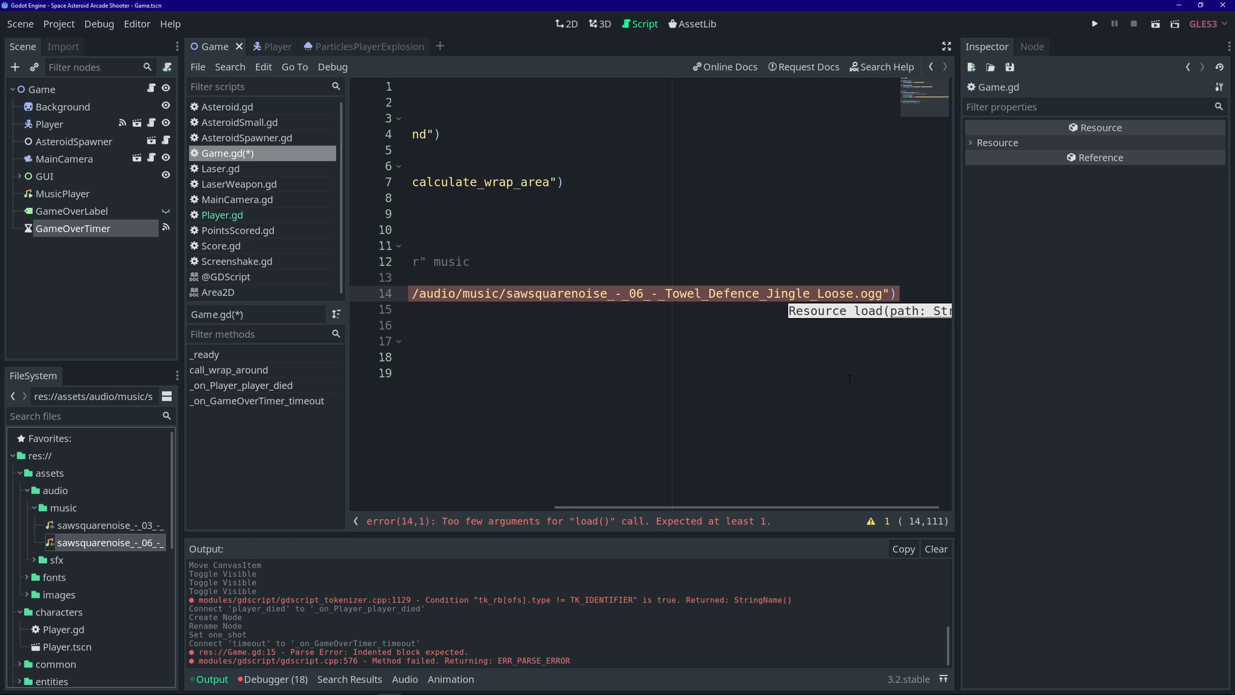
key("ctrl+s")
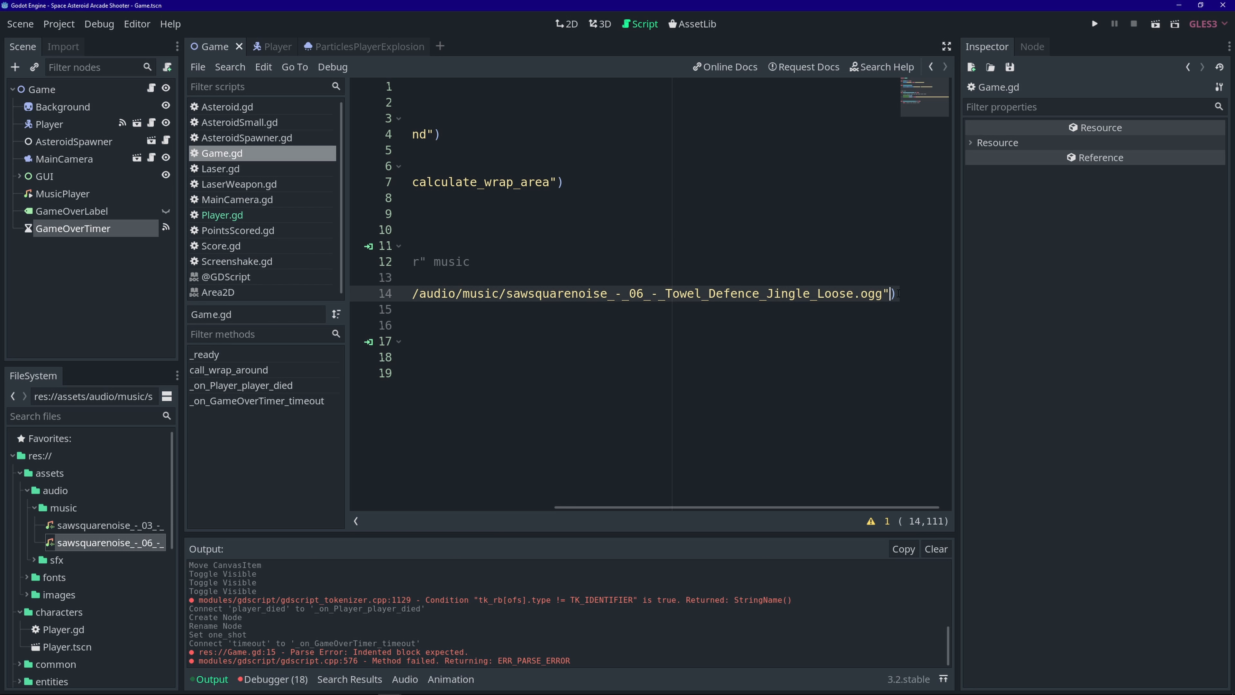
- Add $MusicPlayer.stream.loop = false on the next line
key("Return")
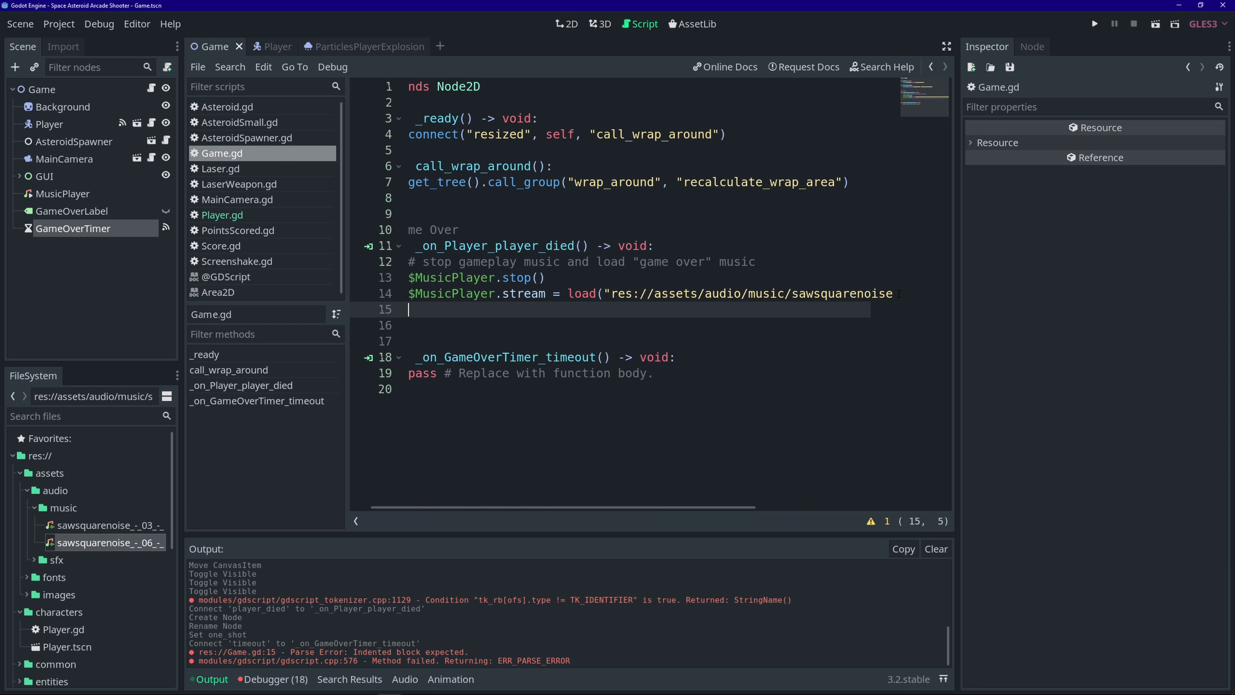
type("$Mu")
key("Return")
type(".")
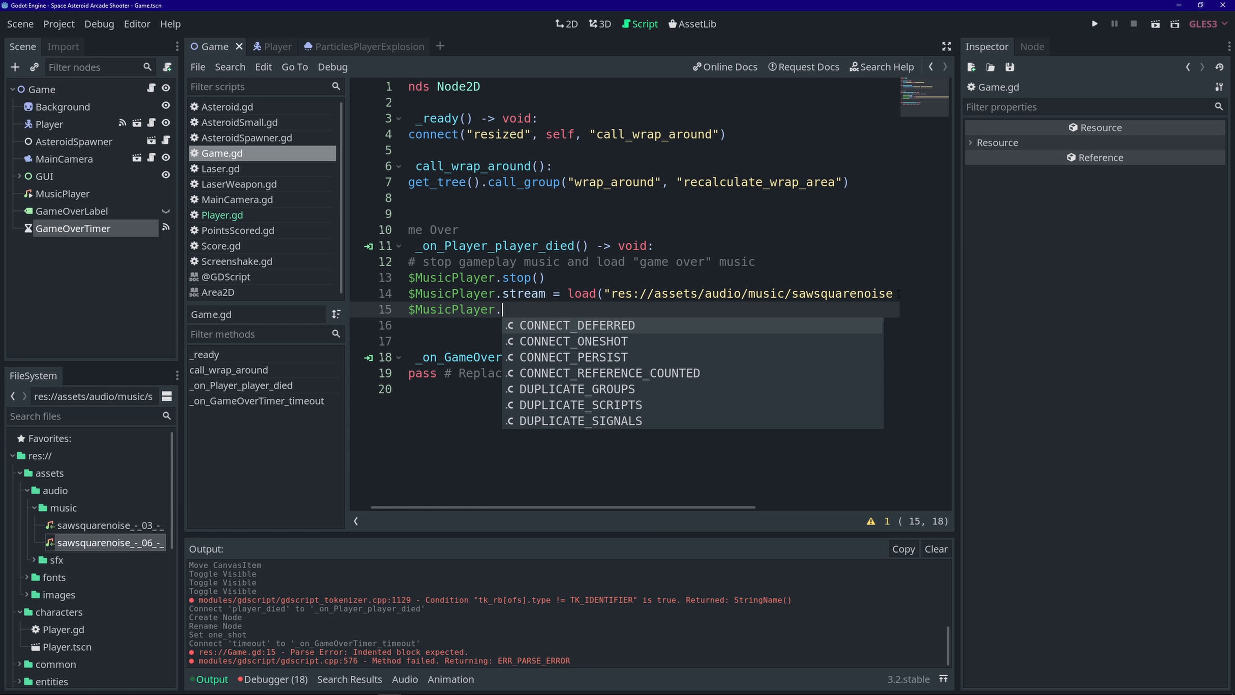
type("stream")
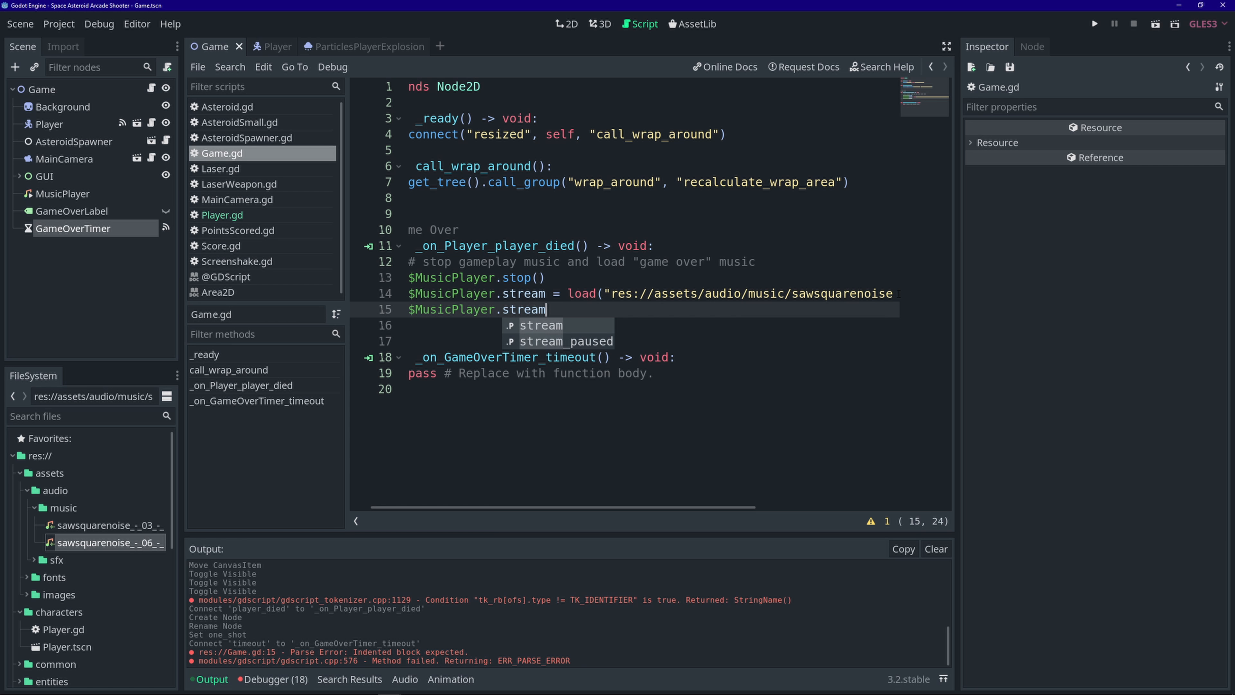
type(".loop")
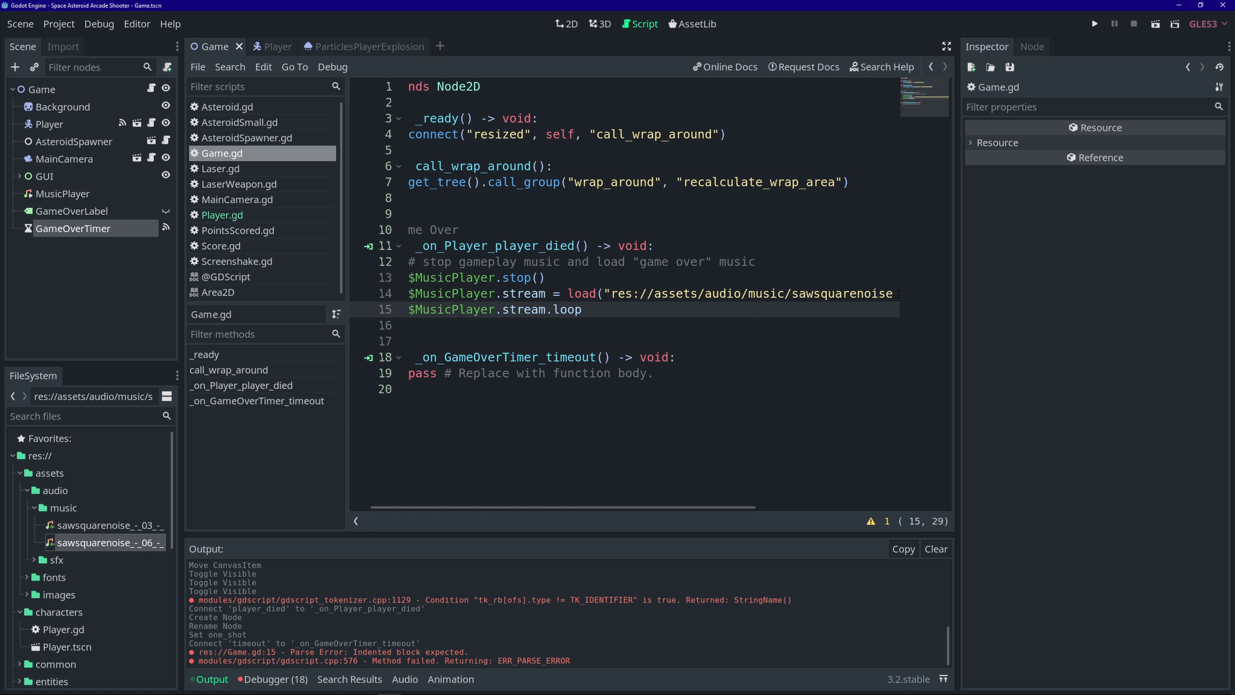
type(" = false")
- Check MusicPlayer's stream Loop setting, then add $MusicPlayer.volume_db = -5 and save
left_click(82, 195)
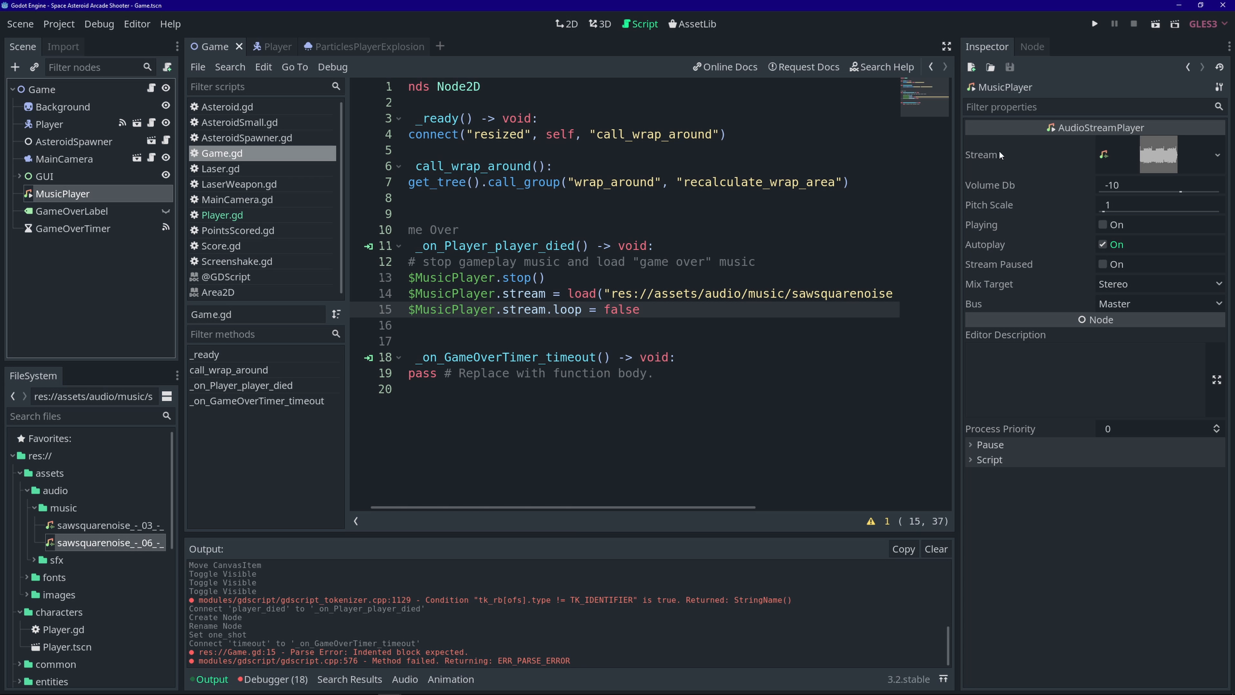
left_click(1172, 153)
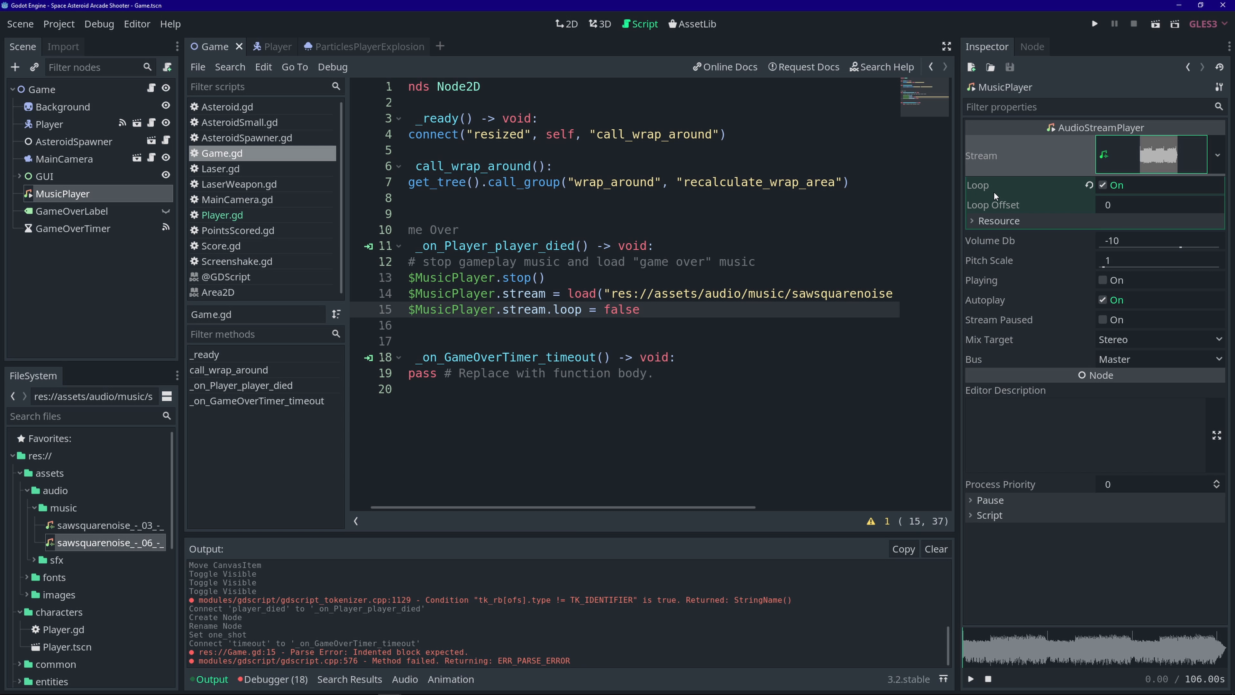
left_click(150, 91)
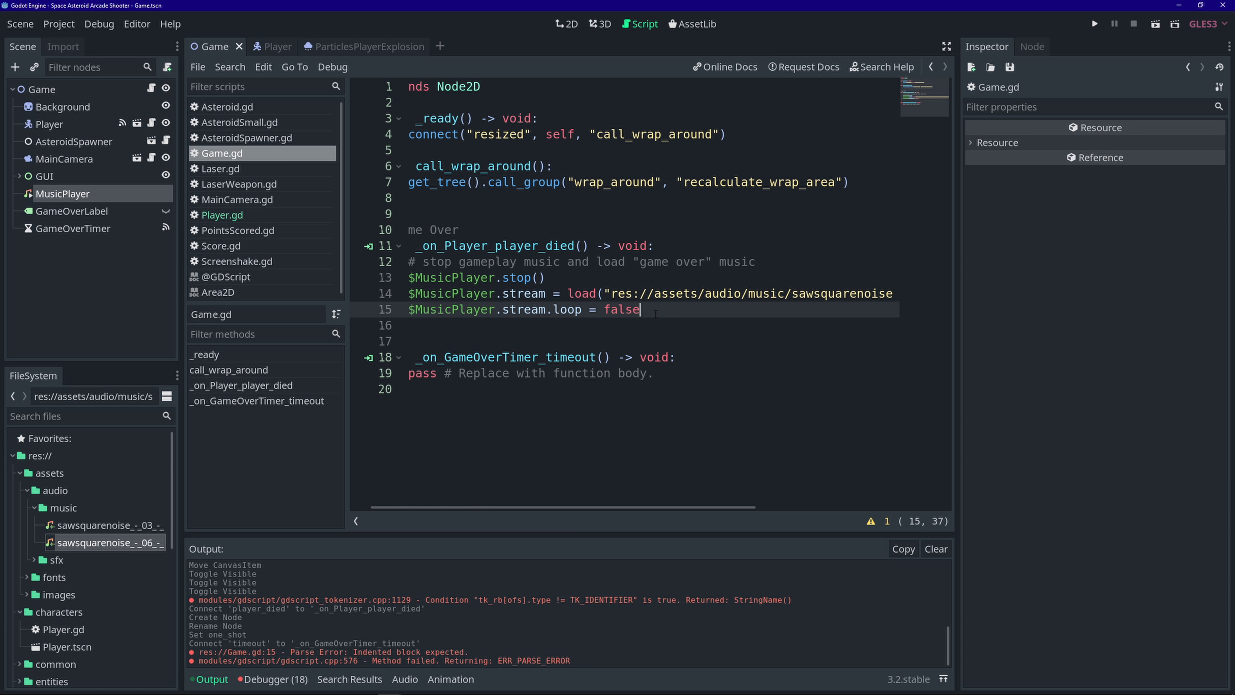
key("Return")
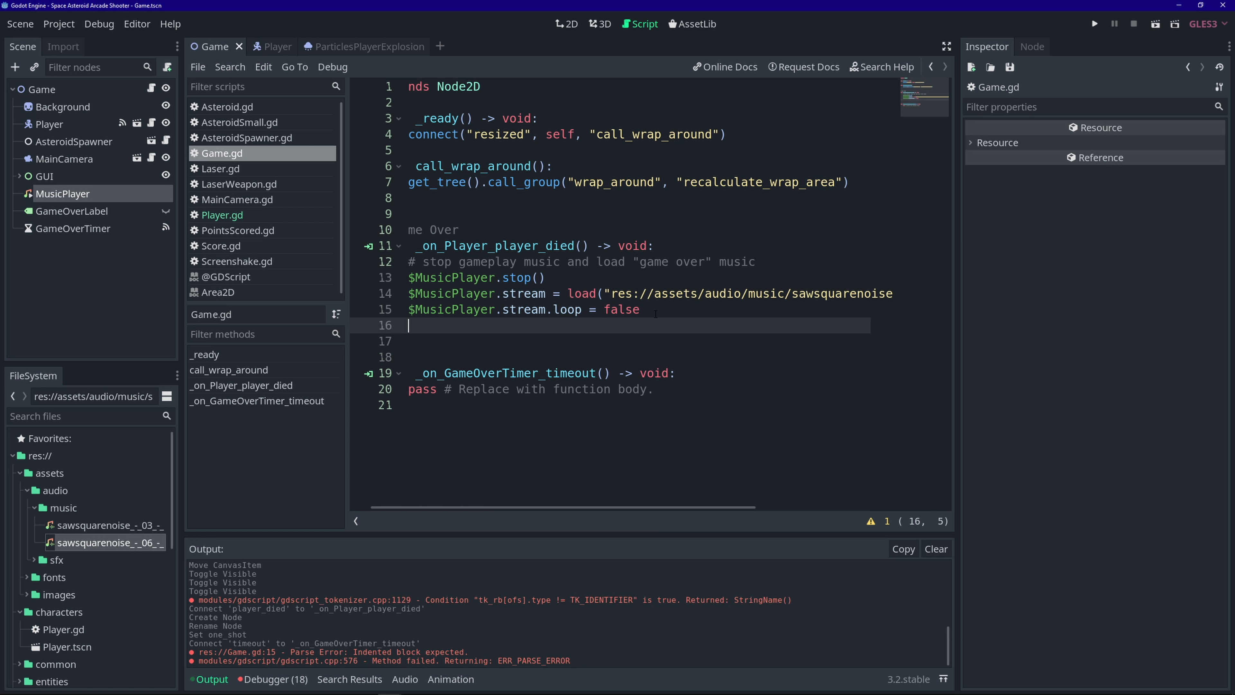
type("$MusicPlayer.")
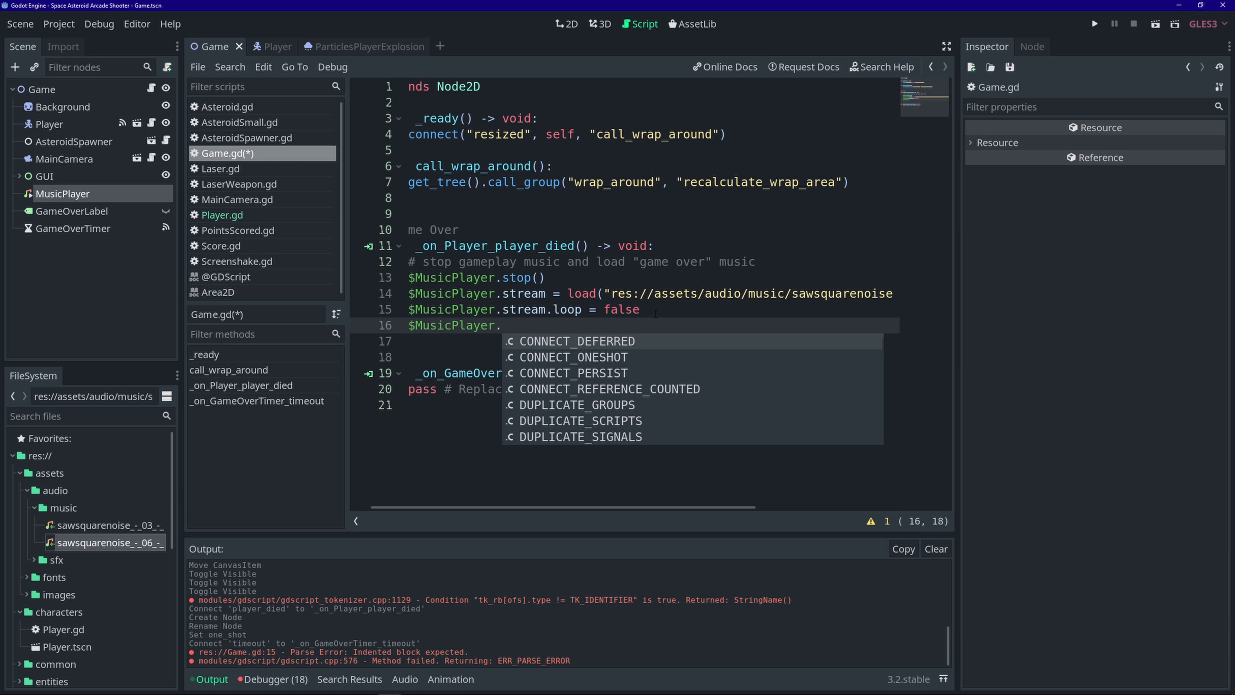
type("volume_db = ")
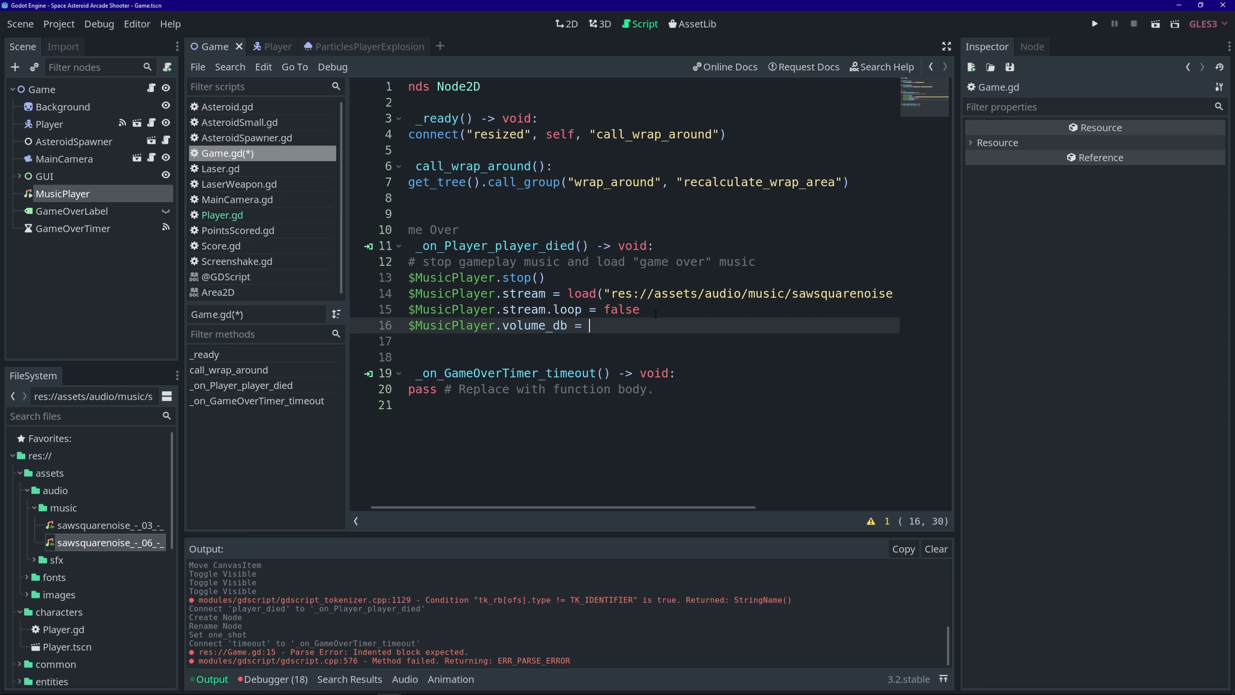
type("-5")
key("ctrl+s")
- Recheck MusicPlayer's properties and add blank lines below the volume line
left_click(107, 194)
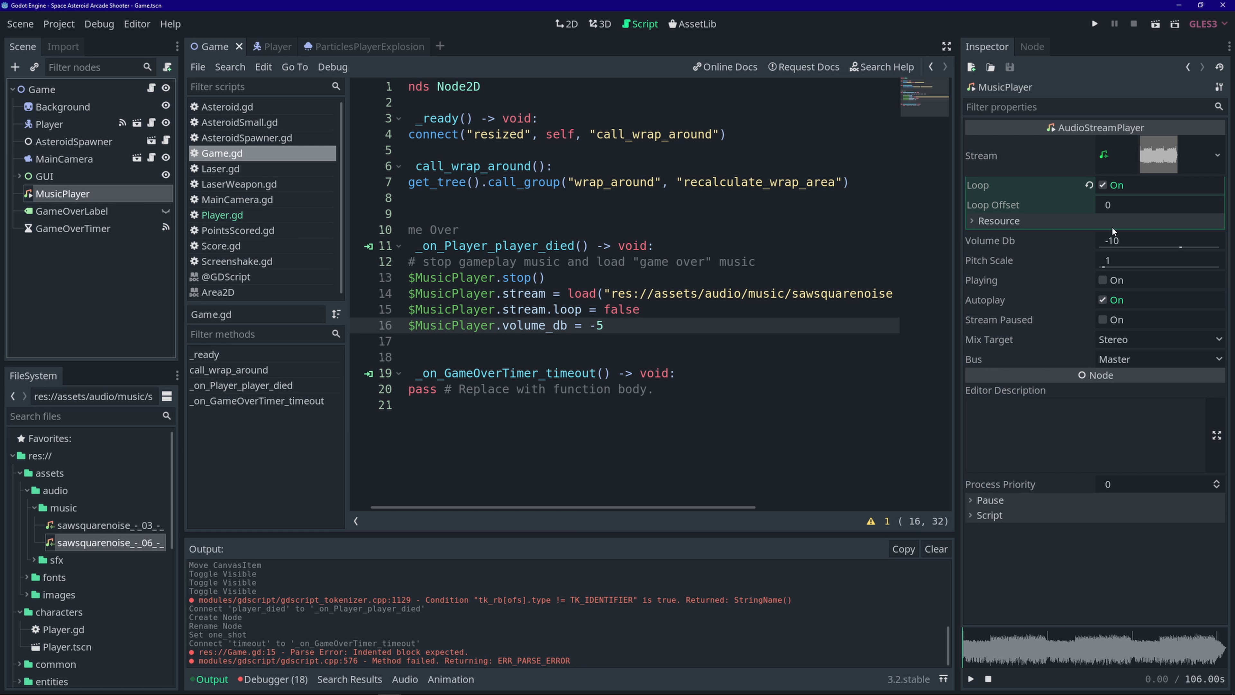
left_click(151, 88)
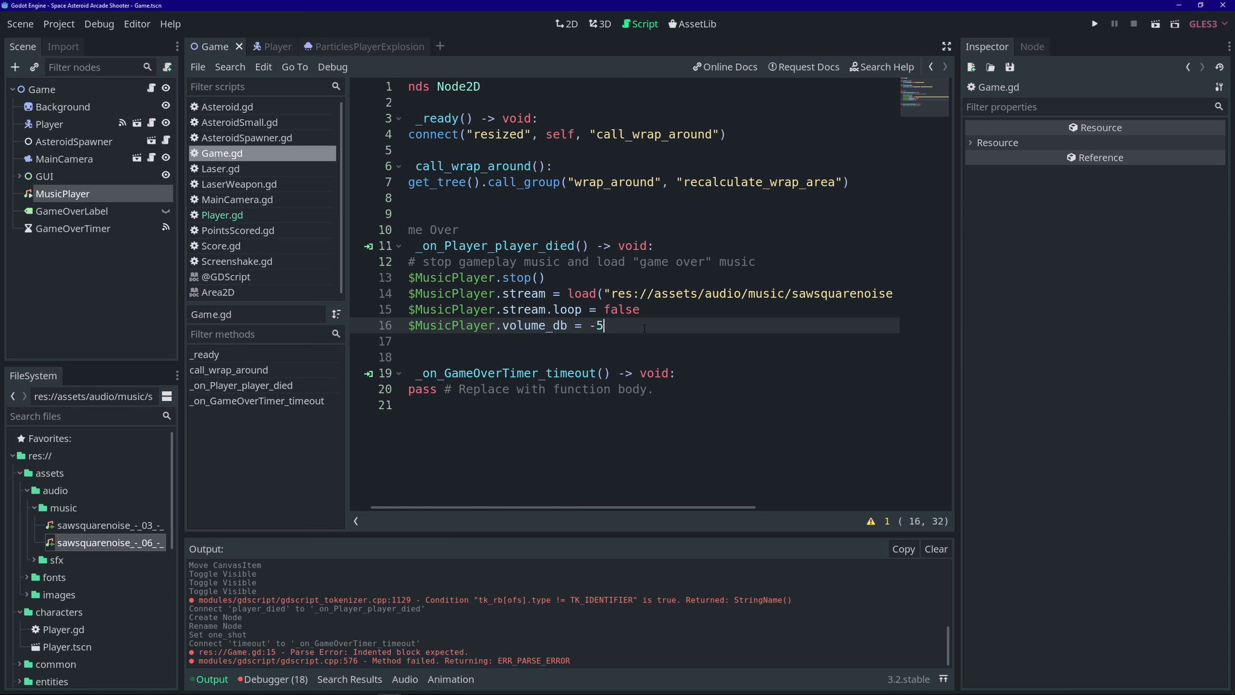
key("Return")
key("Return")
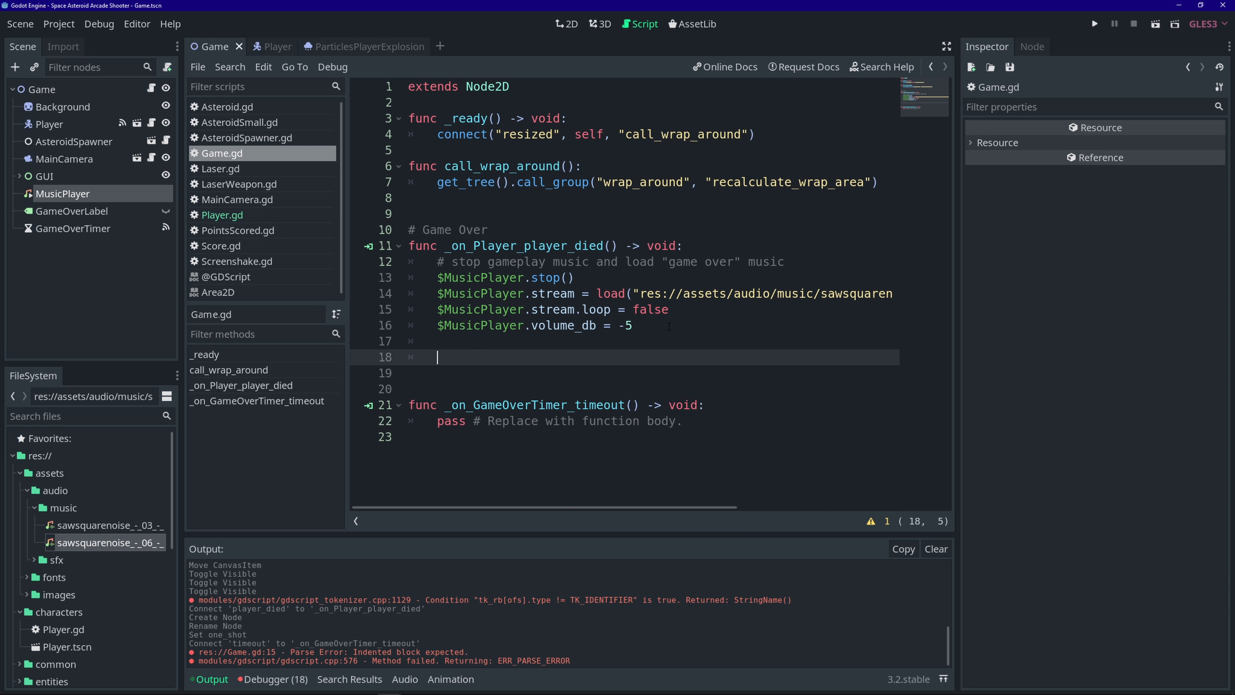
- Add the comment '# stop new asteroids from spawning' on line 18
type("#stop new asteroids from spawning")
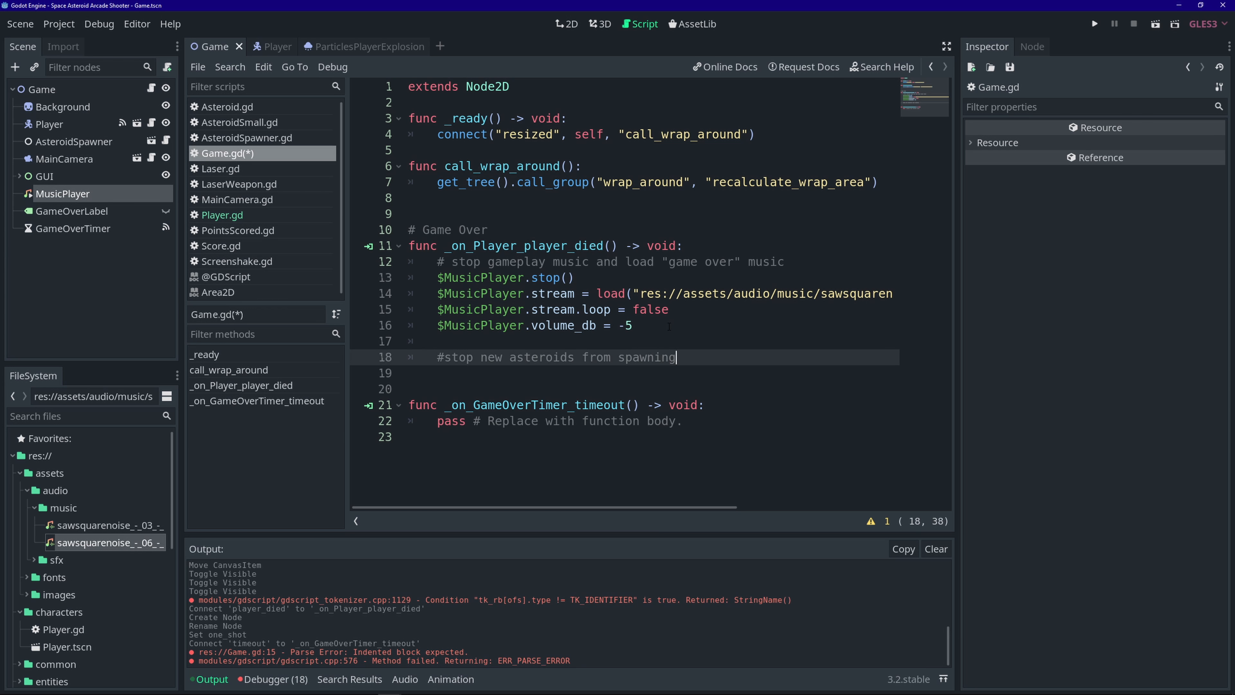
key("Return")
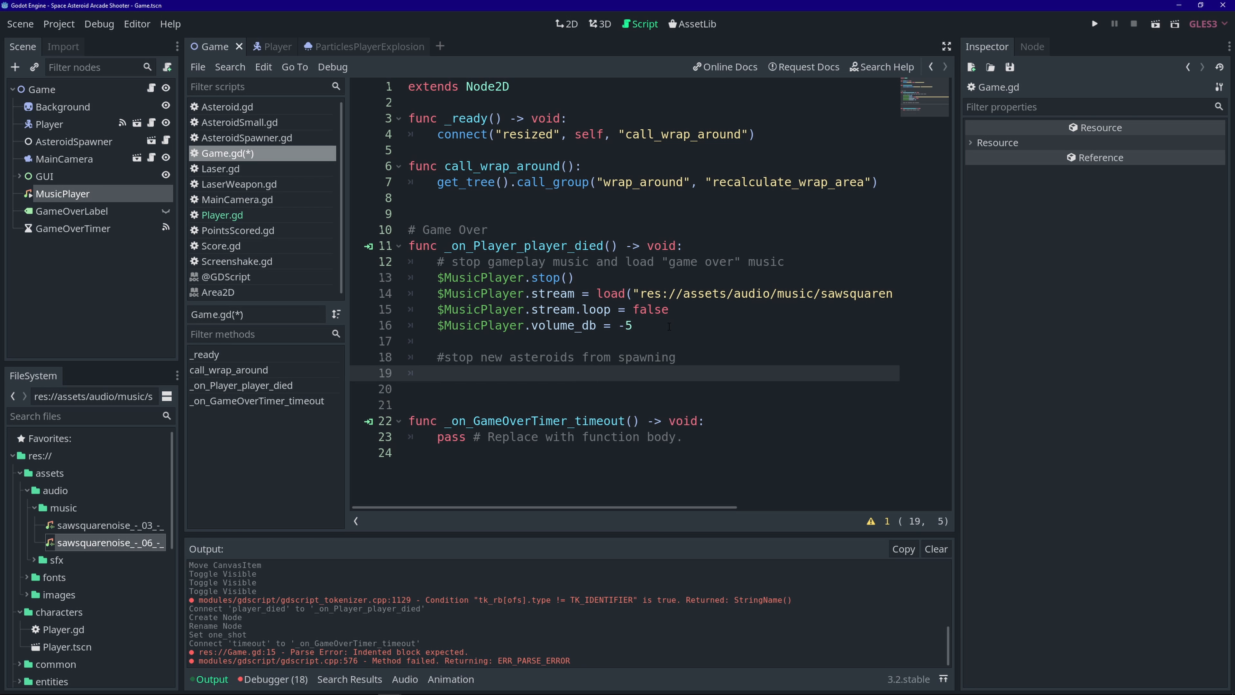
left_click(445, 357)
key("Down")
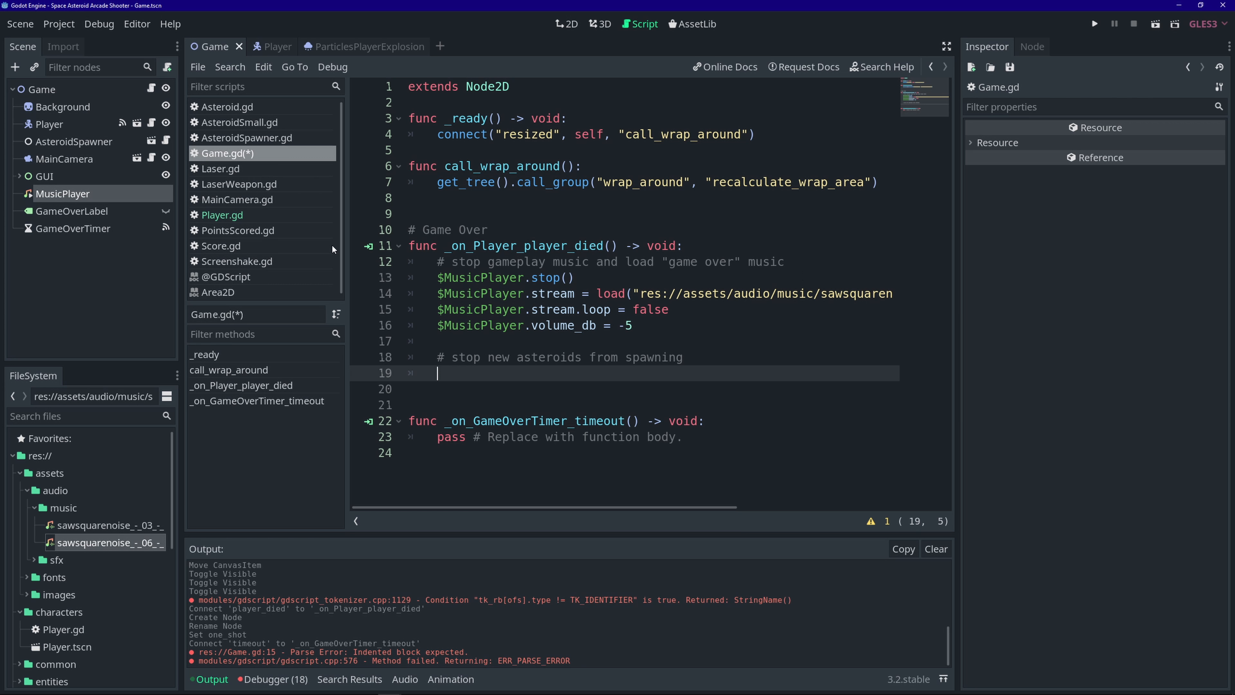
- Review the _spawn_asteroid() call in AsteroidSpawner.gd, then return to Game.gd
left_click(166, 141)
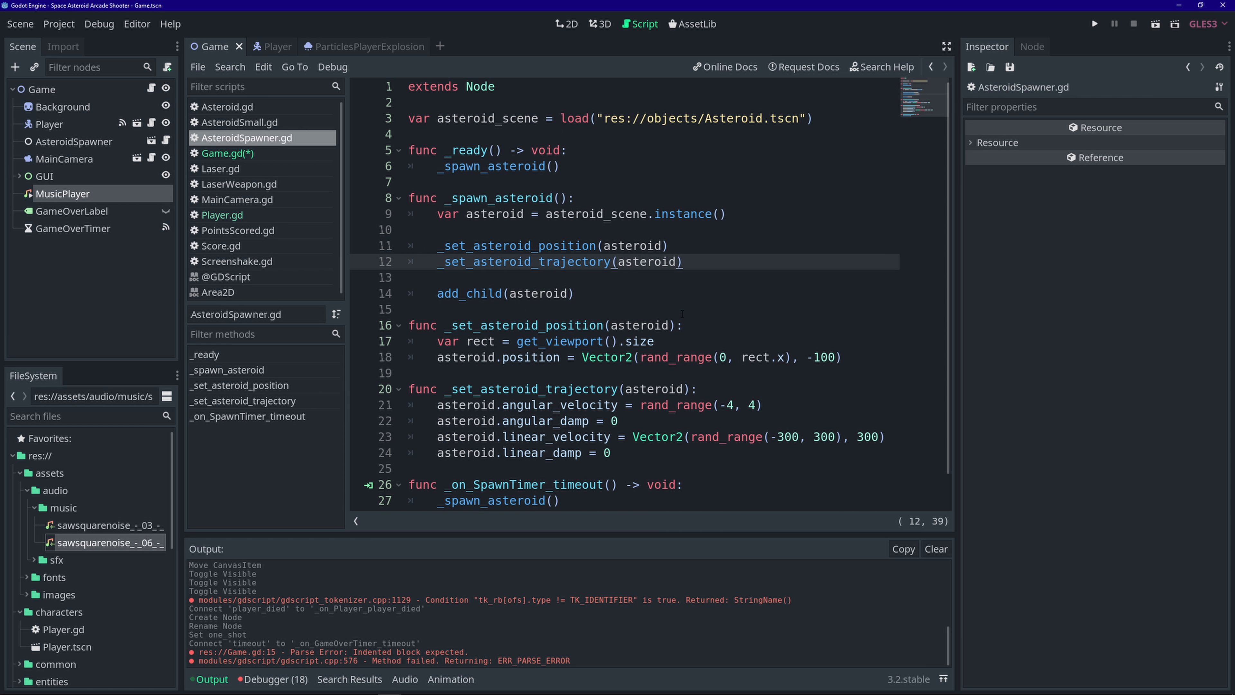
scroll(669, 296, "down", 1)
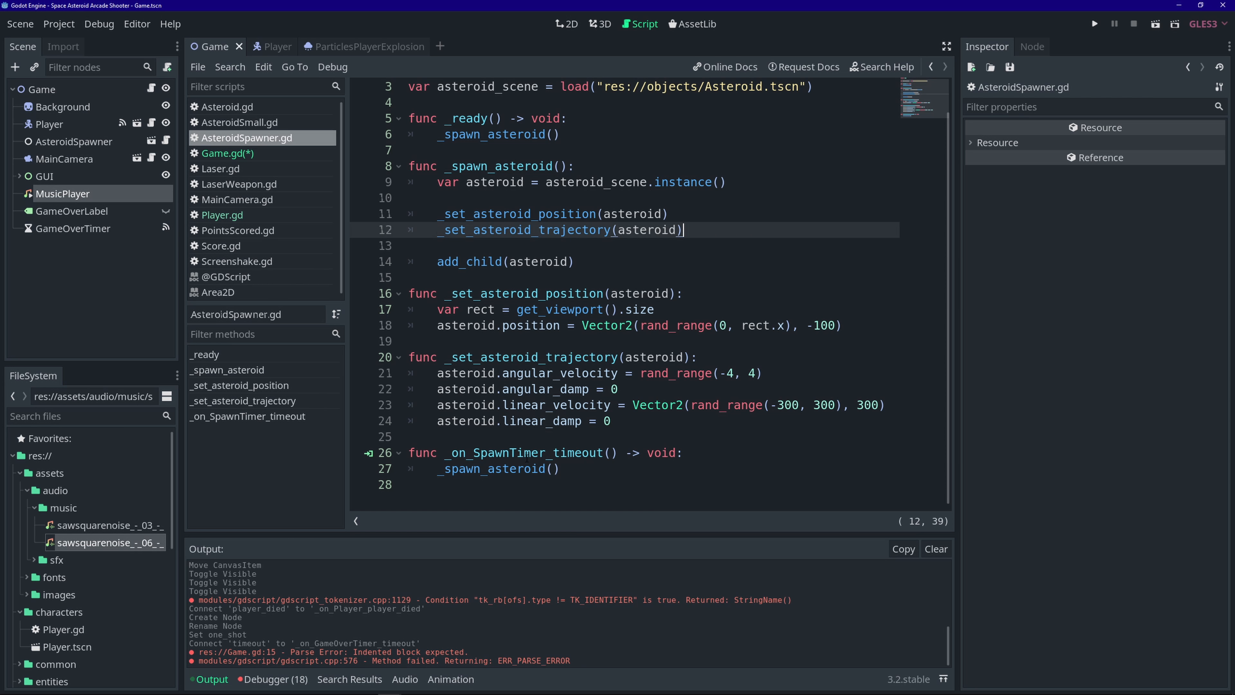
left_click_drag(445, 469, 558, 478)
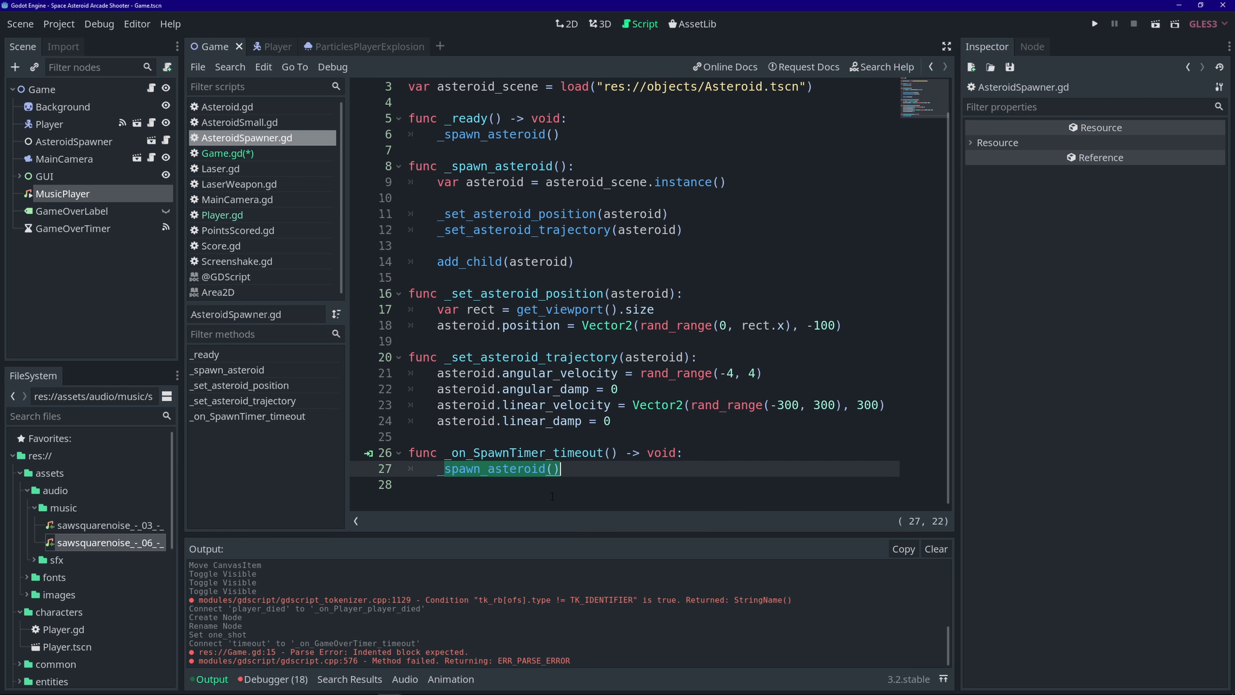
left_click(553, 468)
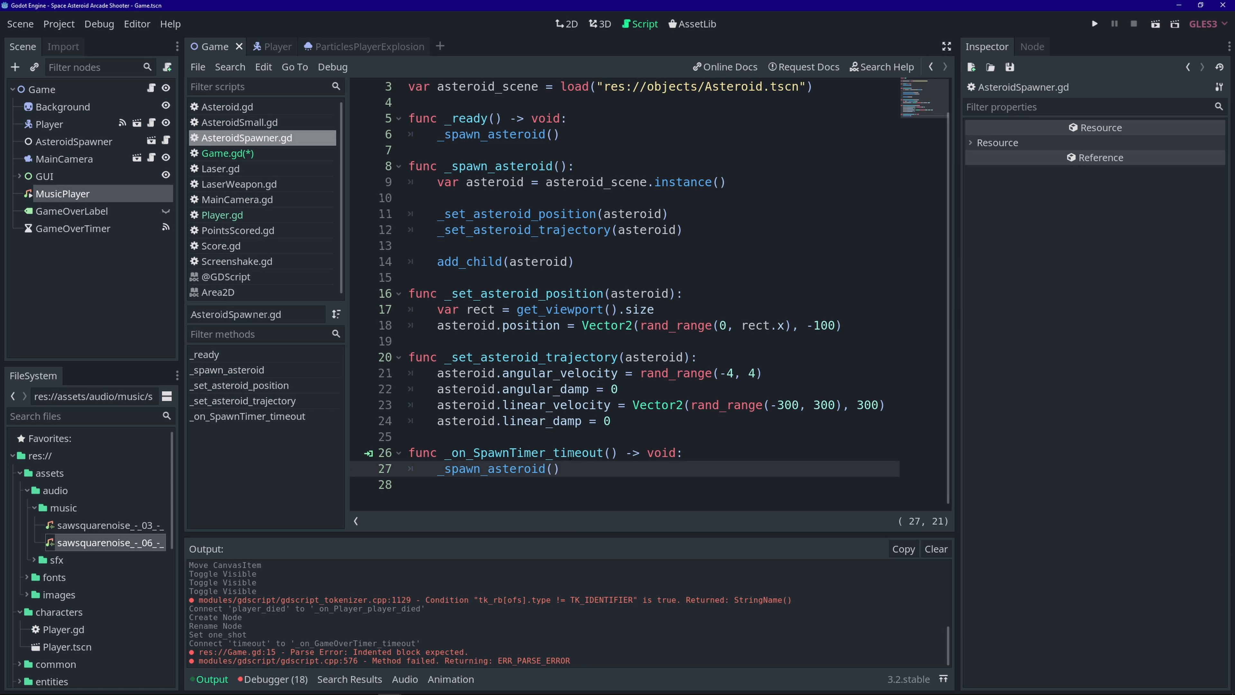
left_click(227, 153)
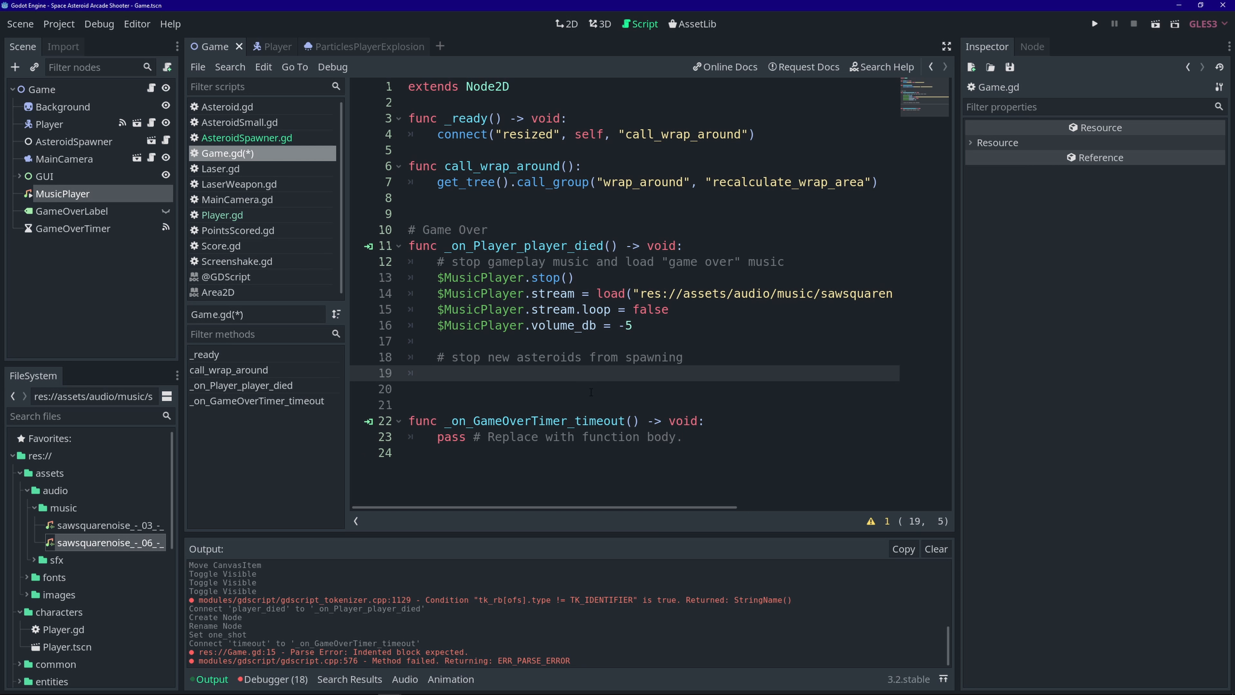
- Add $AsteroidSpawner/SpawnTimer.stop() to the player-died handler and save
type("$A")
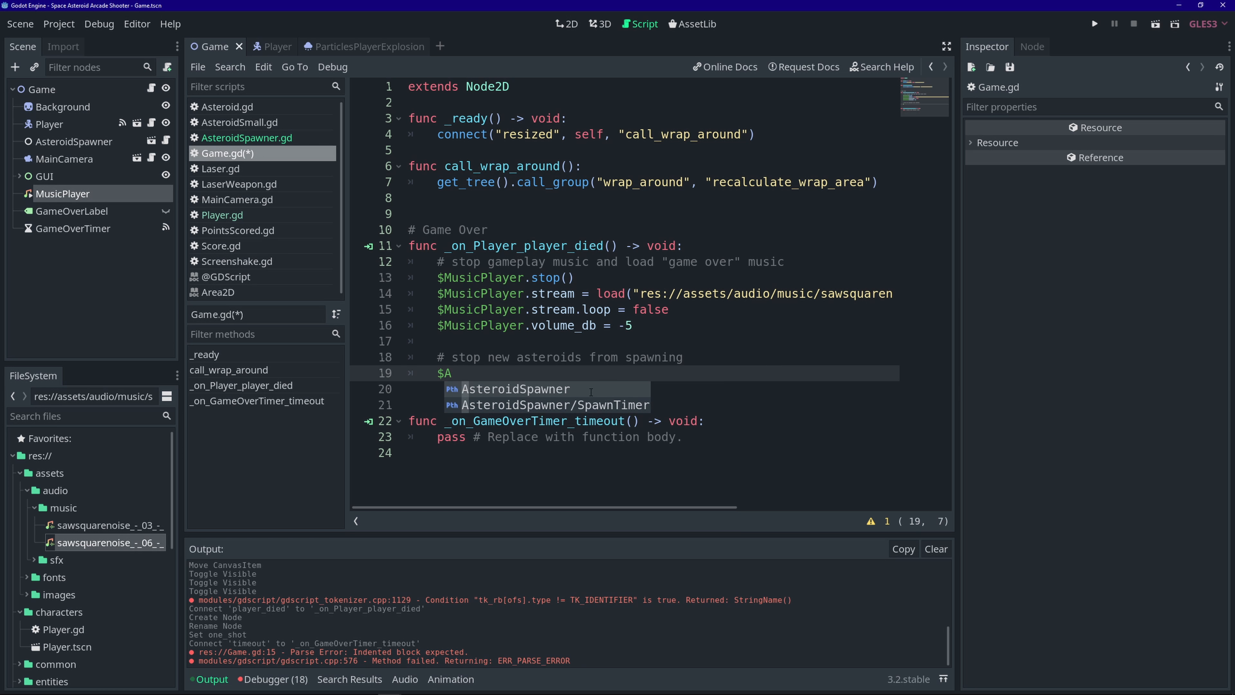
key("Down")
key("Return")
type(".")
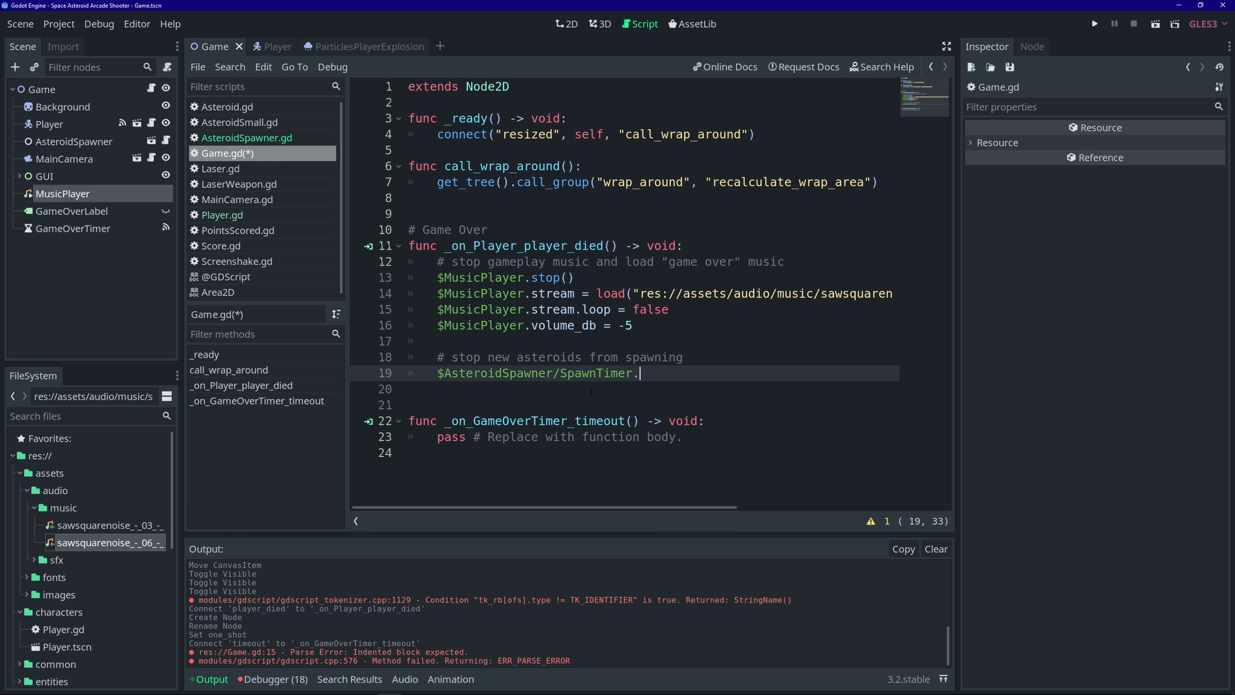
type("stop()")
key("ctrl+s")
- Add the comment '# turn off "roaring" sound for every already-spawned asteroid'
key("Return")
key("Return")
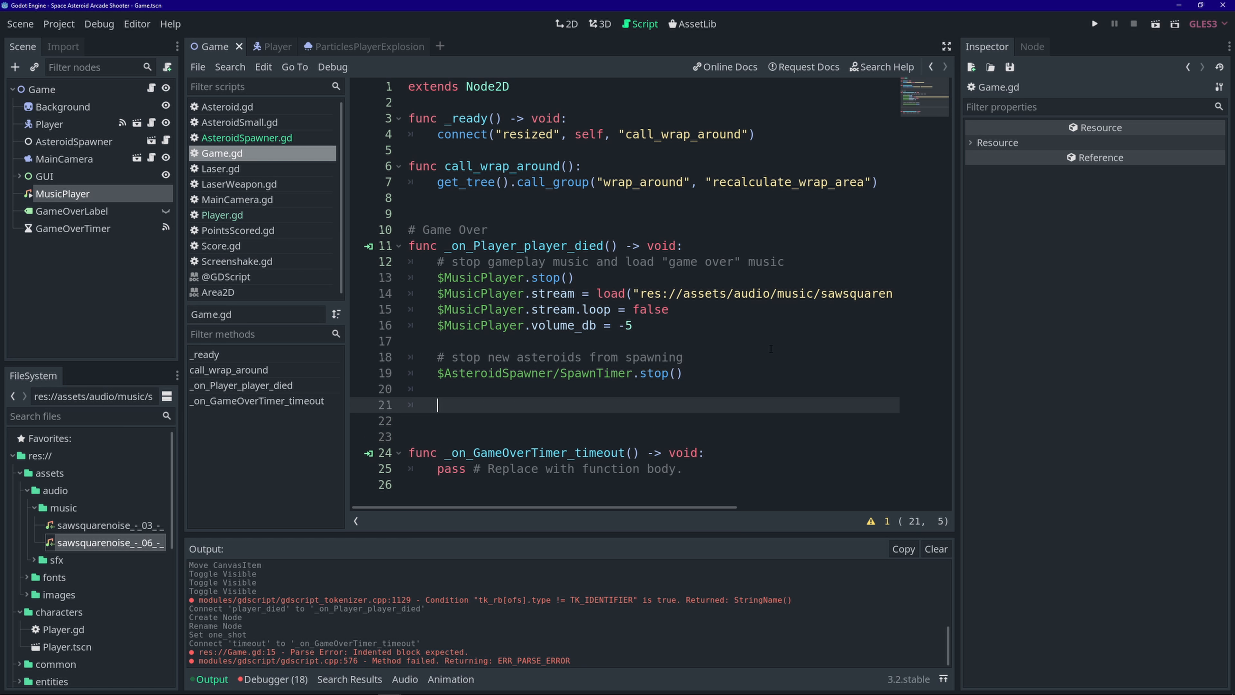
type("# turn of")
key("BackSpace")
type("f \"roaring\" sound ")
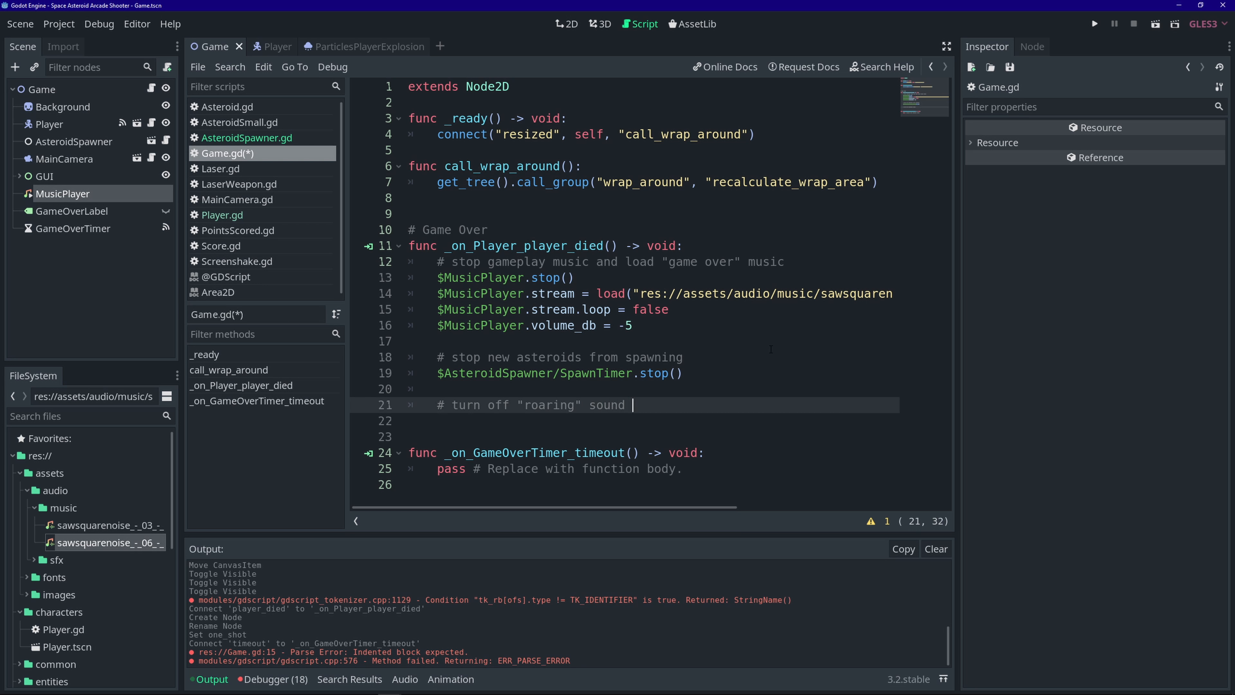
type("for every already-spawned asteroid")
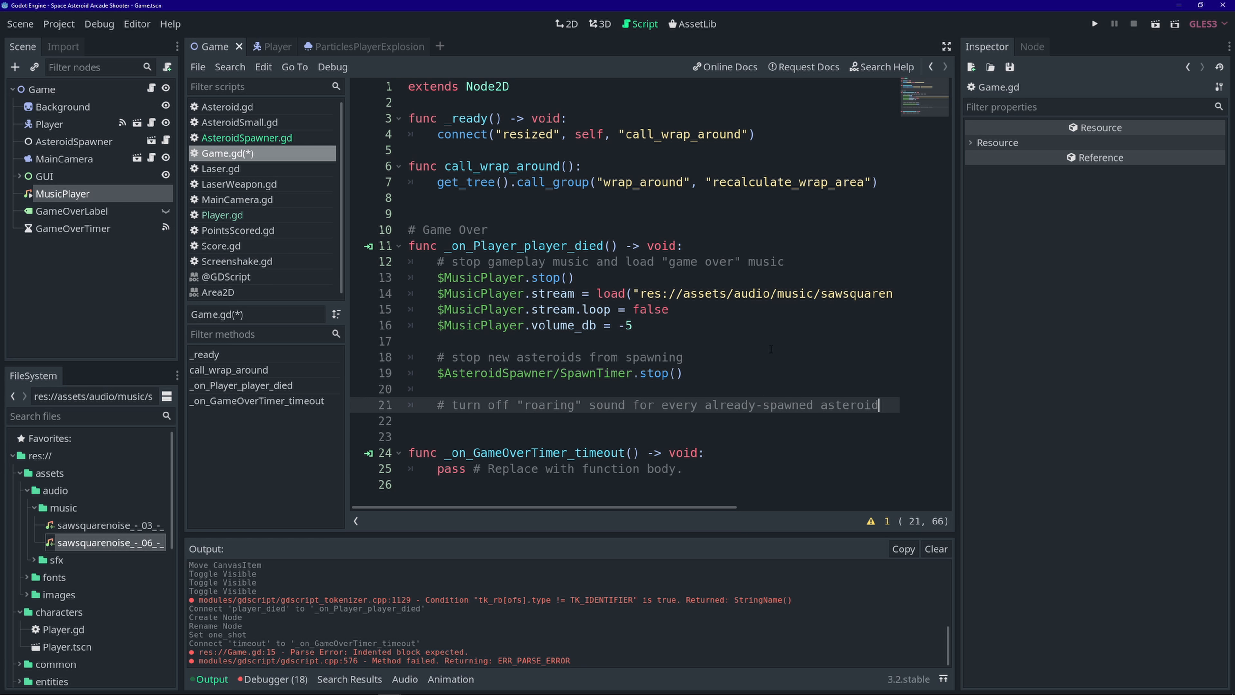
- Start a for loop over get_tree().get_nodes_in_group("asteroids") and save
key("Return")
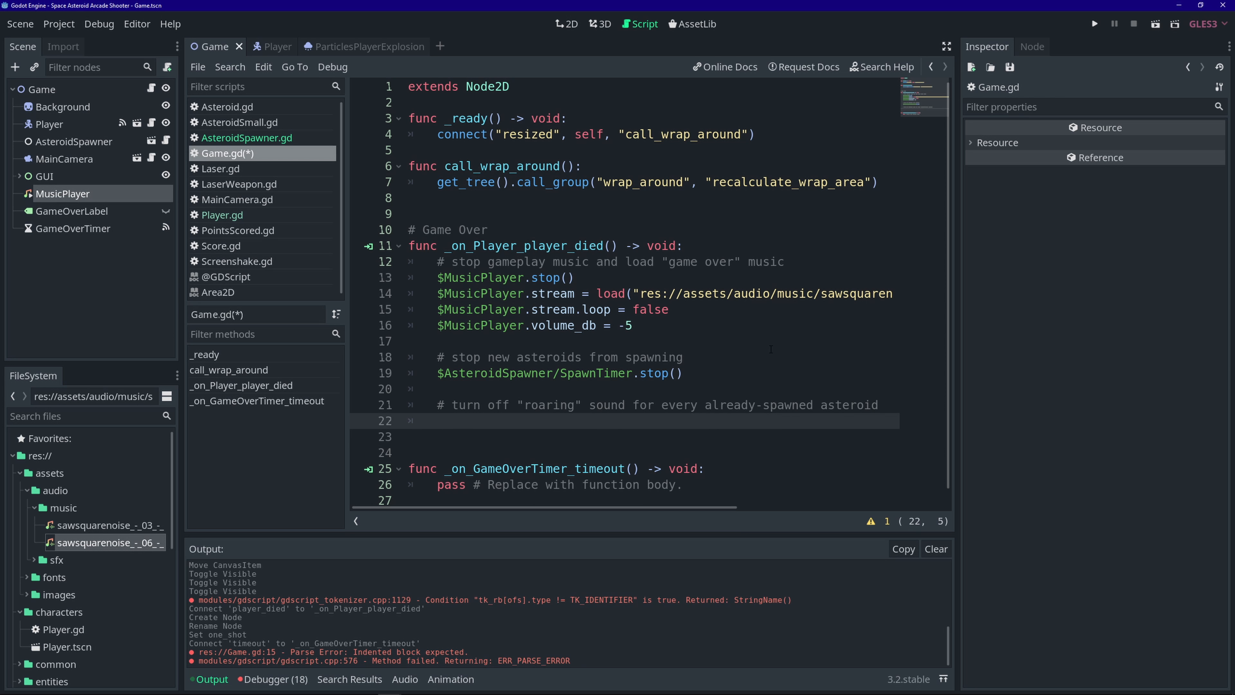
type("for a in ")
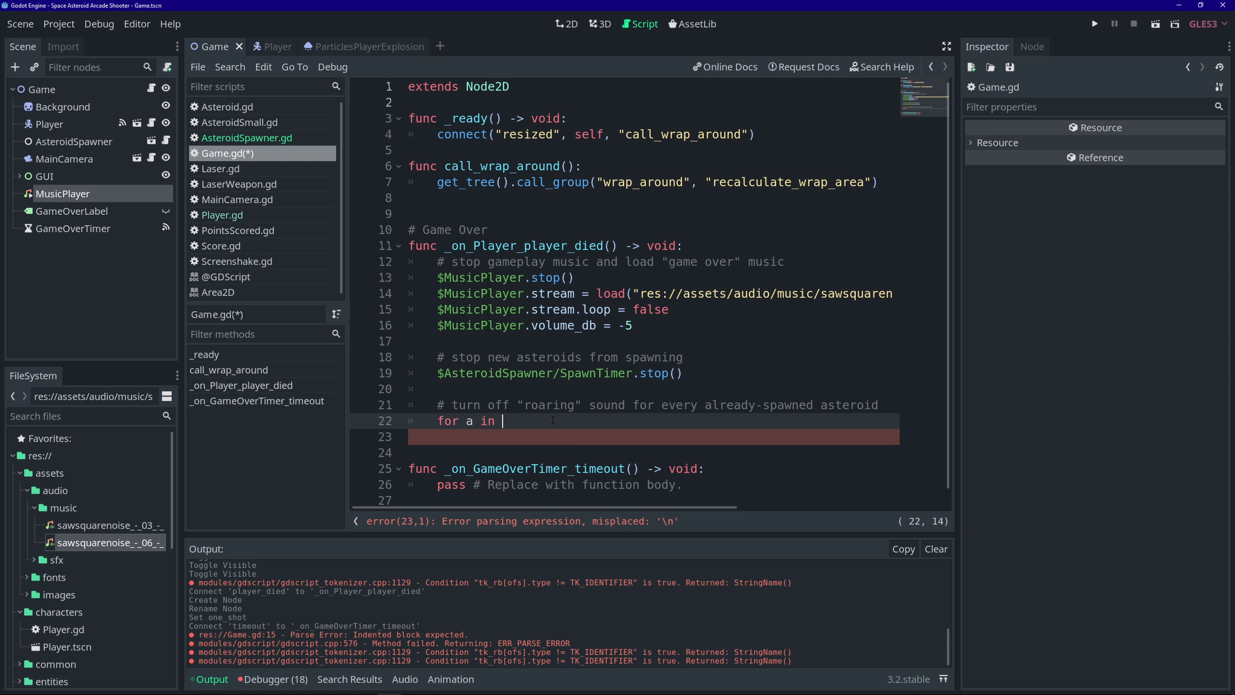
type("get_")
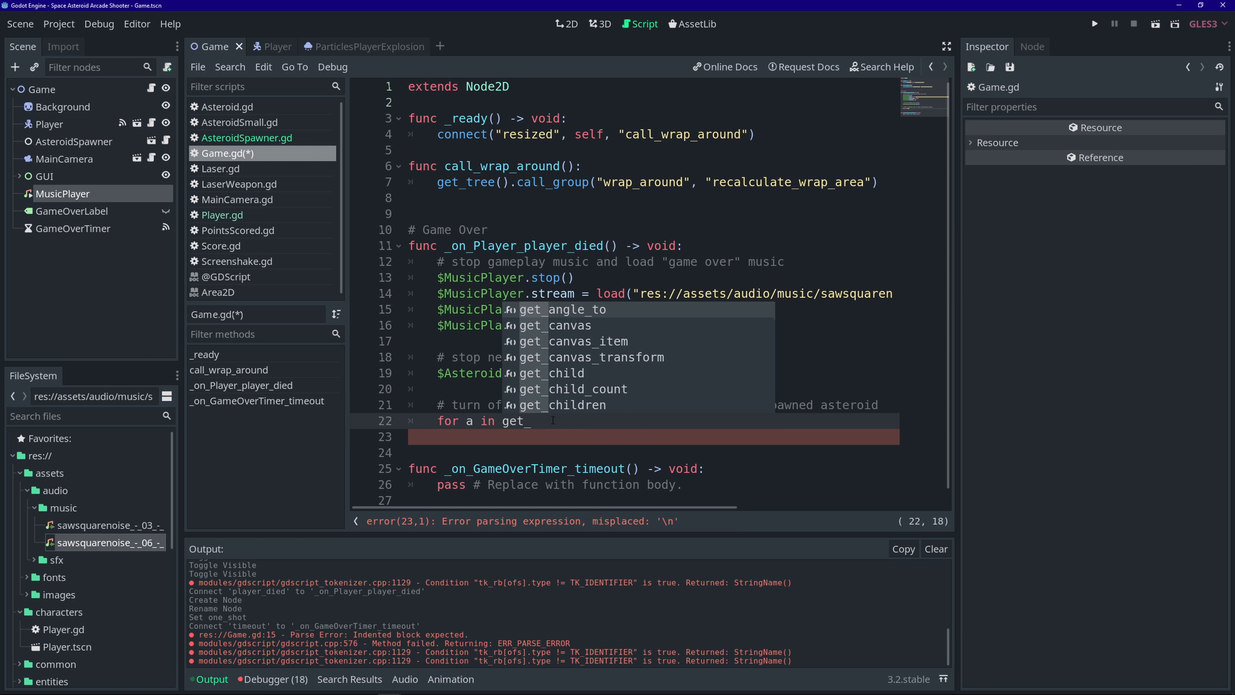
type("tree().")
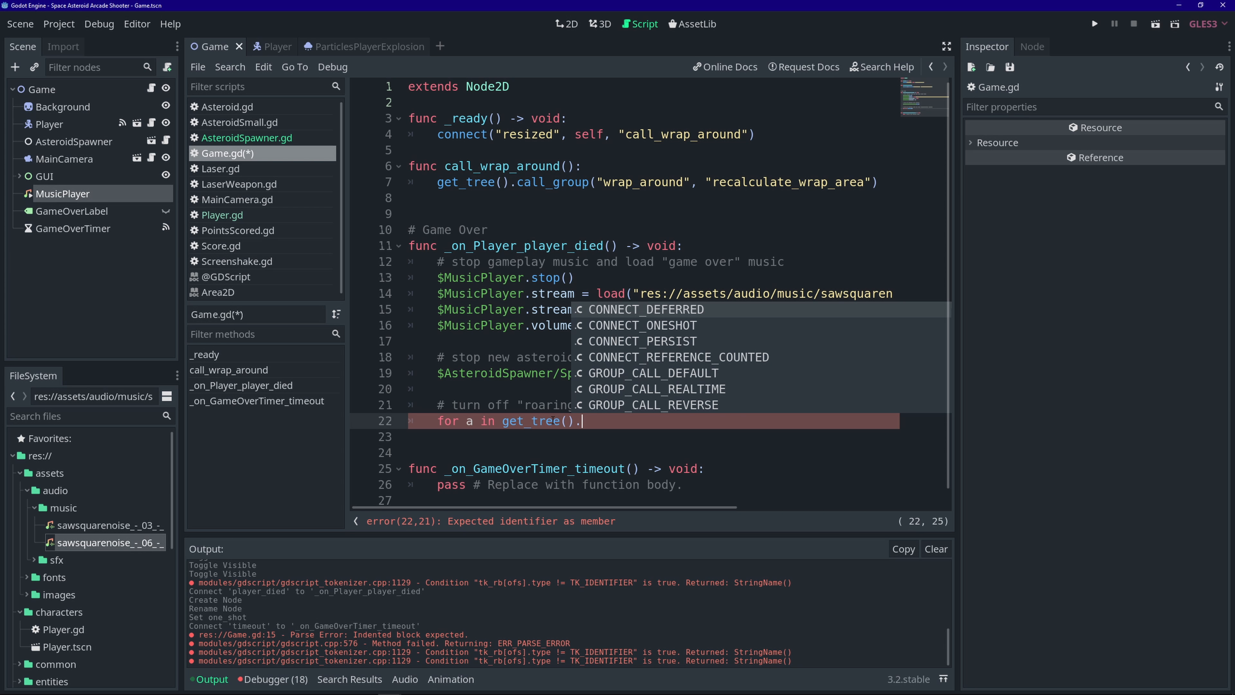
type("get_no")
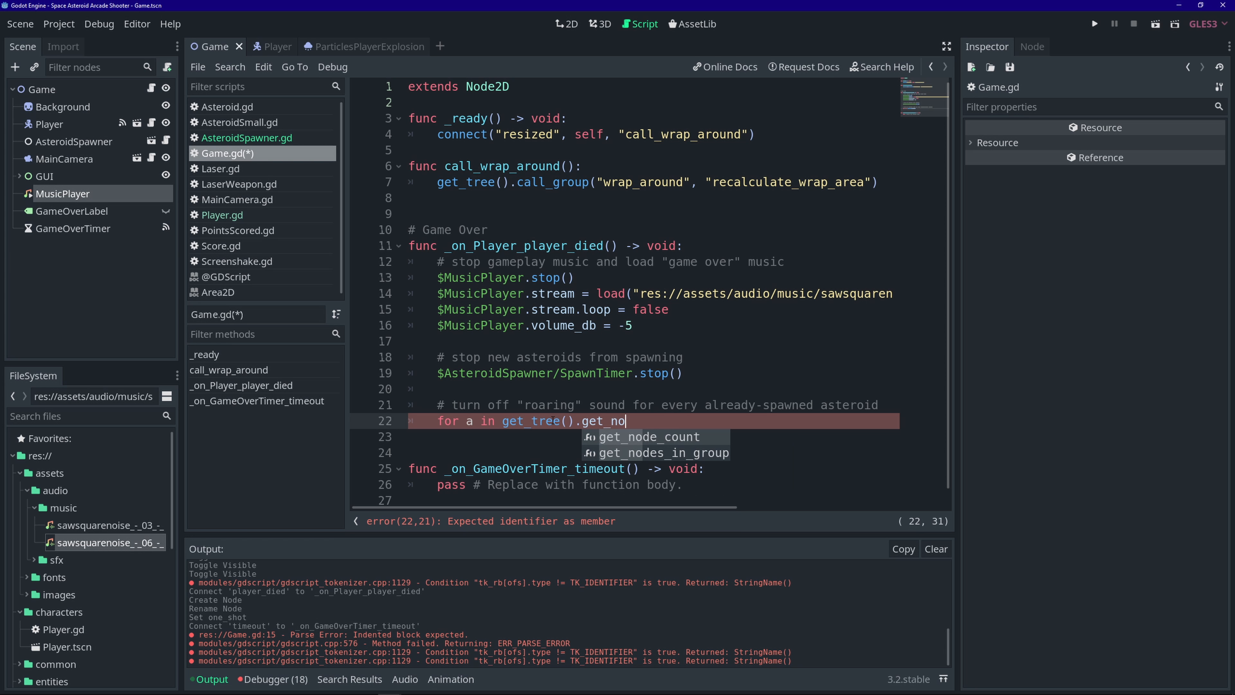
key("Down")
key("Return")
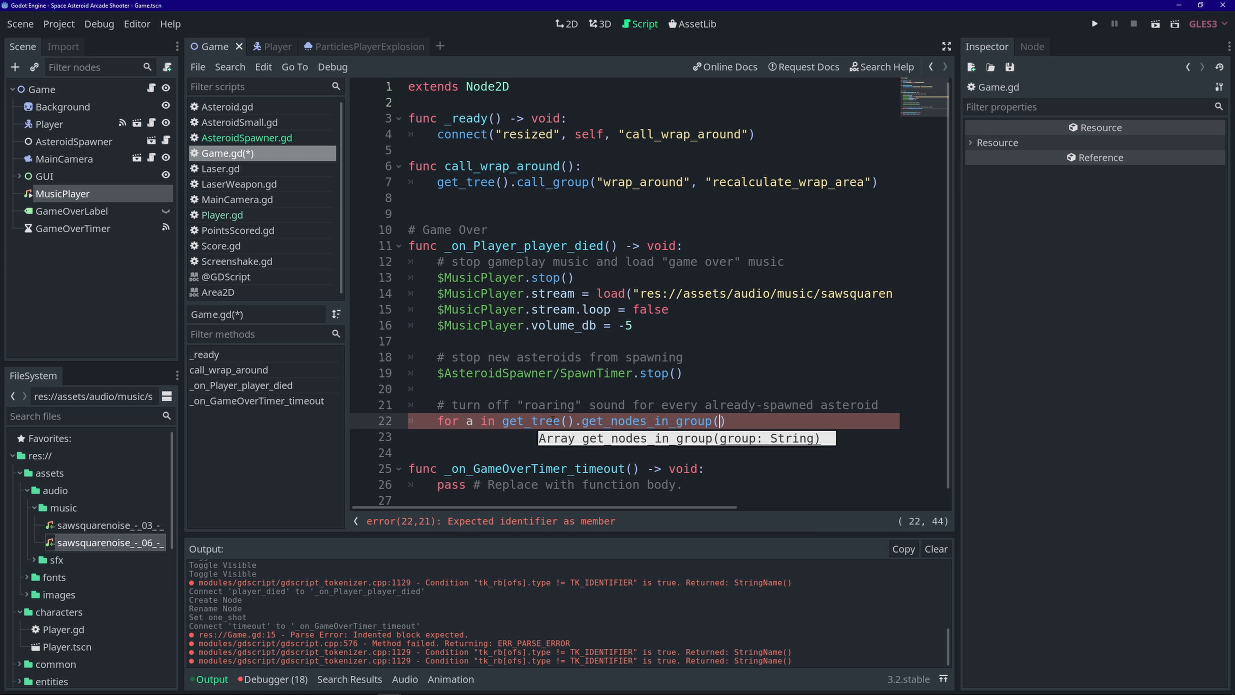
type("\"asteroids")
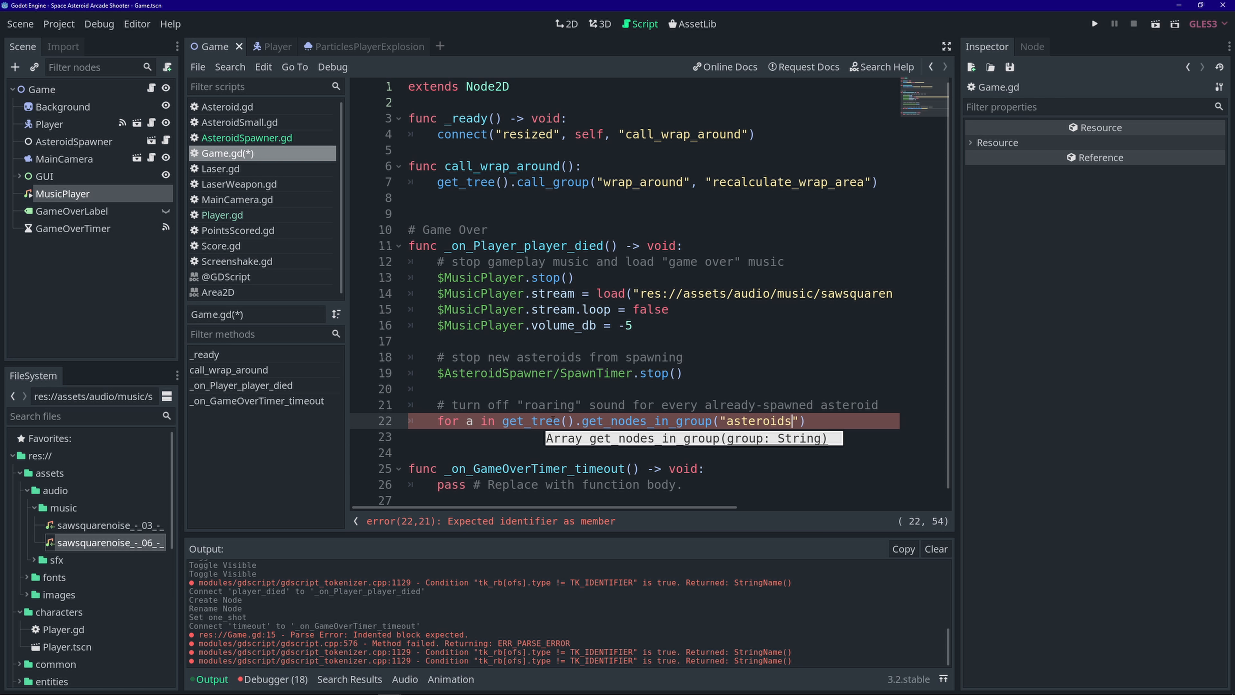
key("ctrl+s")
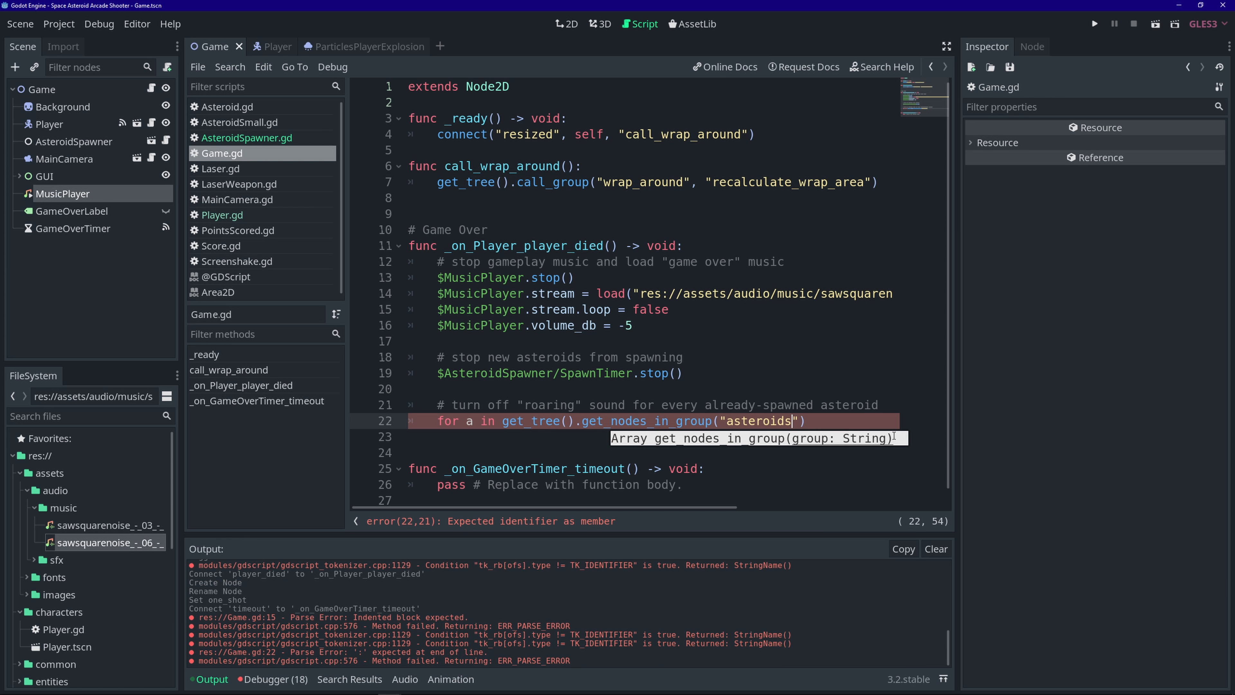
- Call a.get_node("AudioStreamPlayer2D").stop() inside the loop and end the for line with a colon
left_click(828, 420)
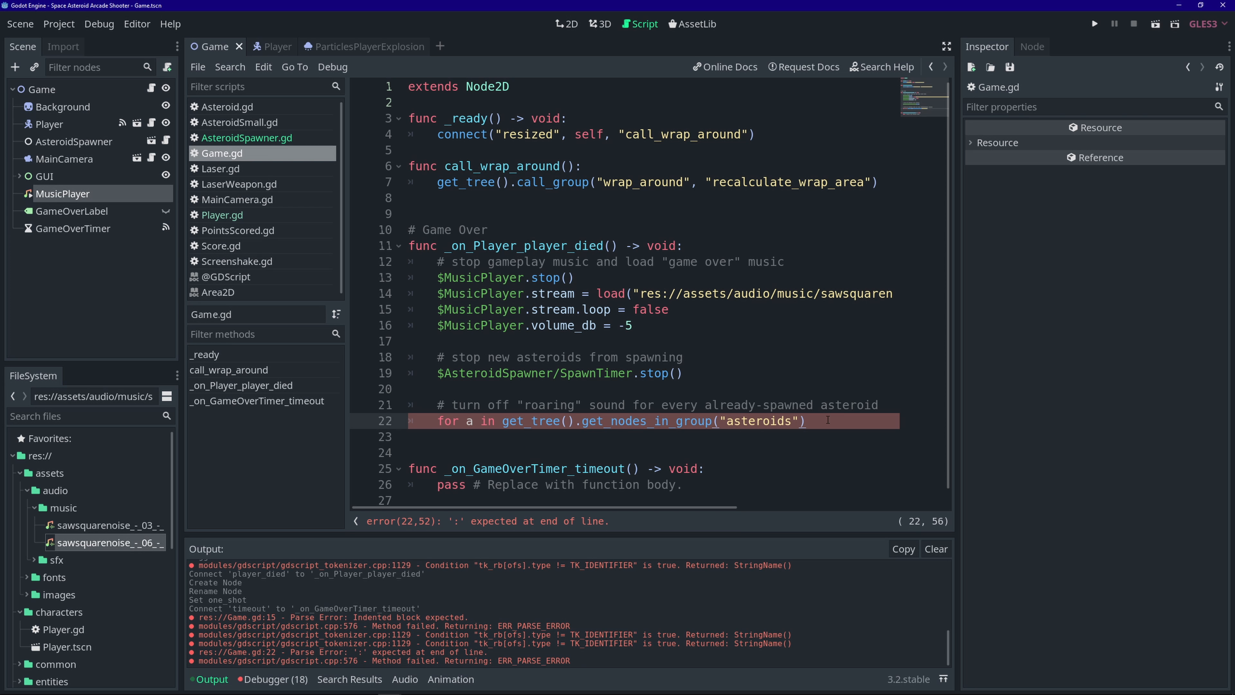
key("Return")
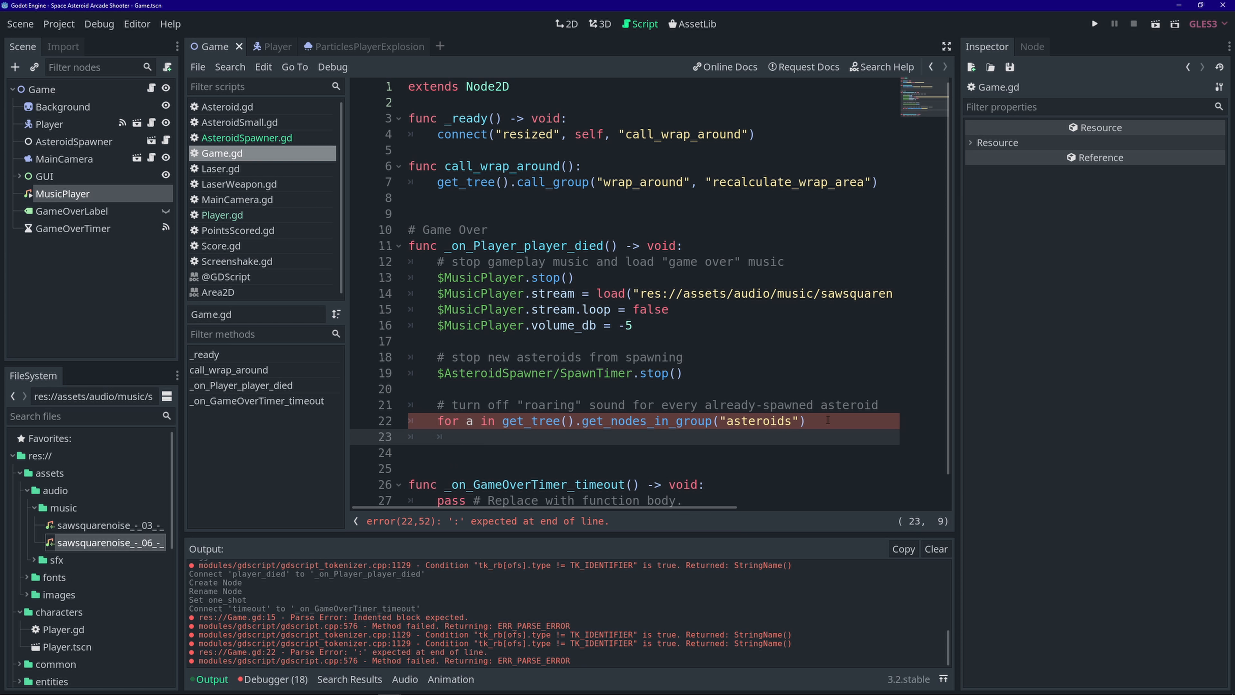
type("a.get_node(\"AudioStreamPlayer")
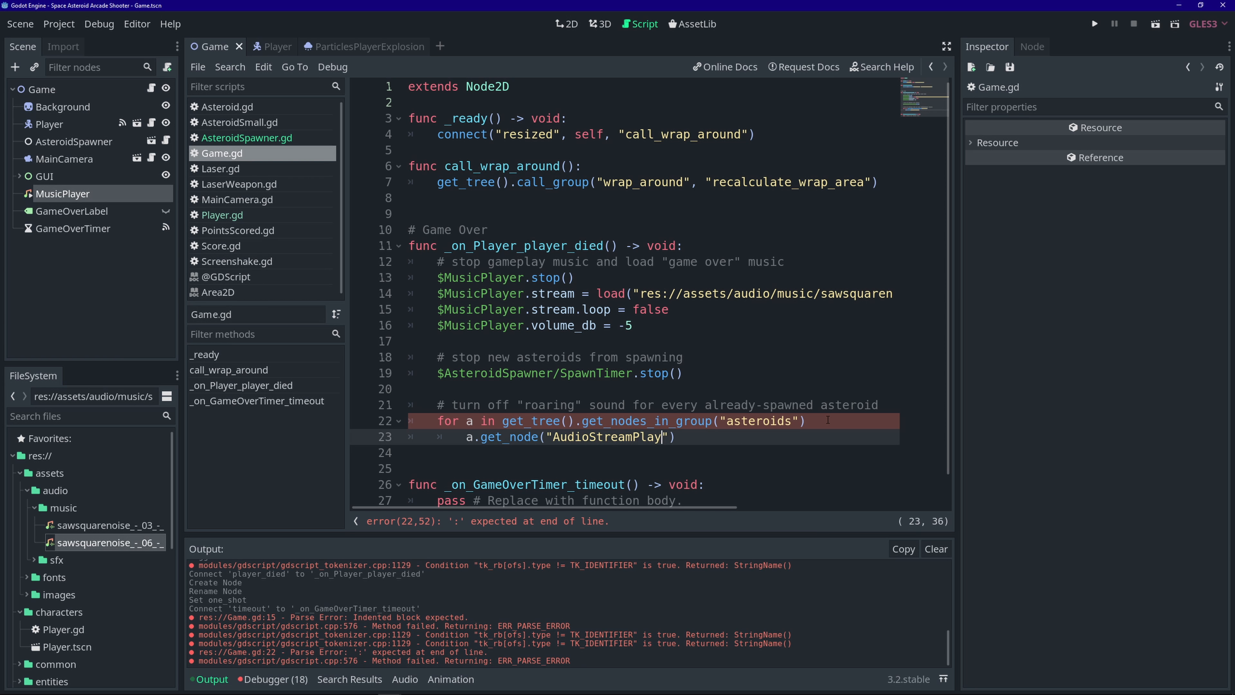
type("2D")
key("End")
type(".stop()")
left_click(814, 416)
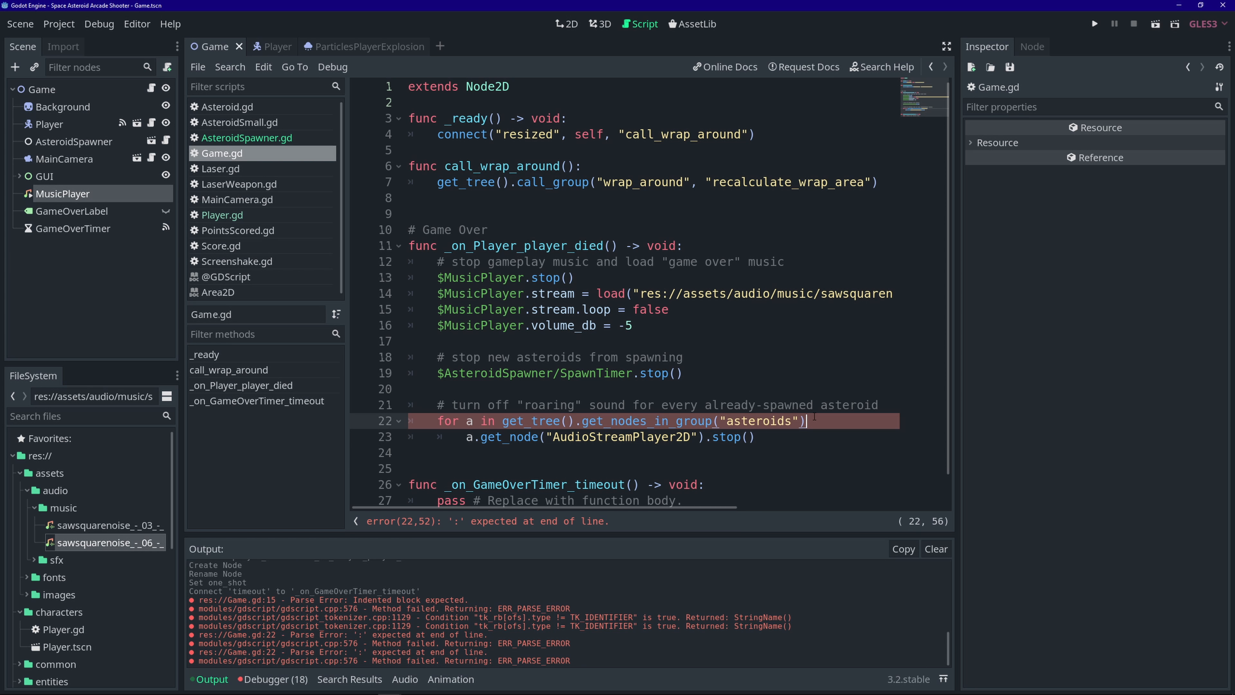
type(":")
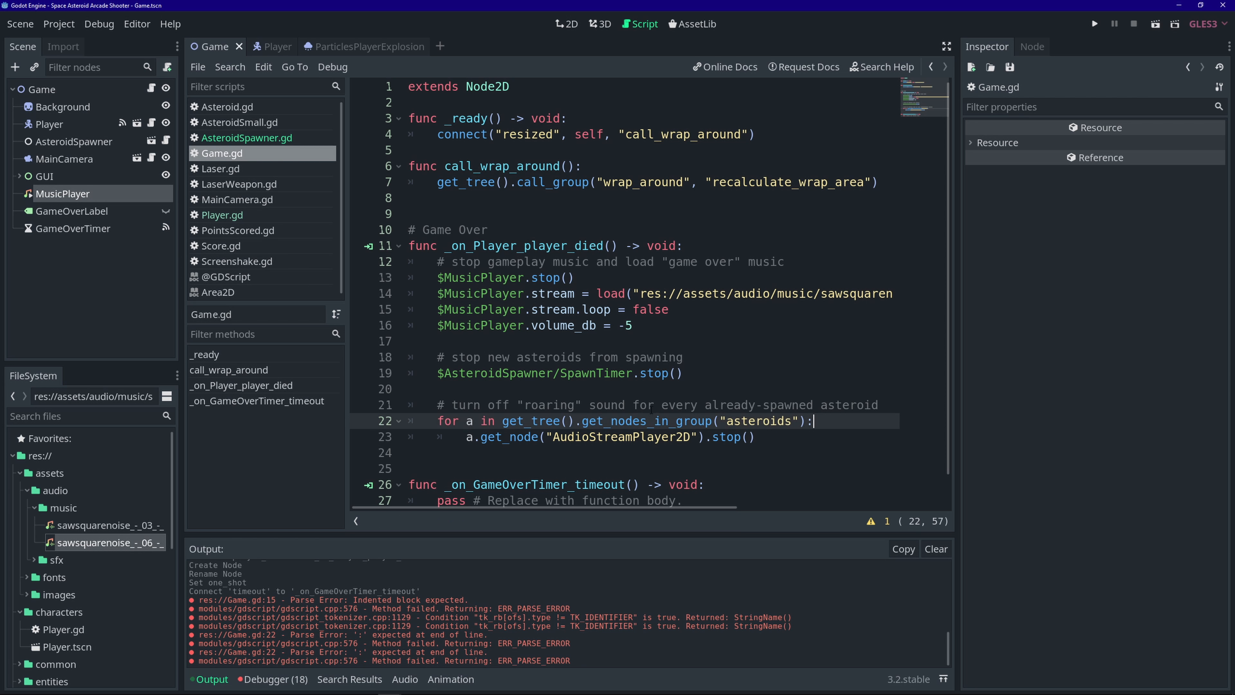
- Open Asteroid.tscn to check its AudioStreamPlayer2D, then reopen Game.tscn with Game.gd showing
scroll(73, 539, "down", 5)
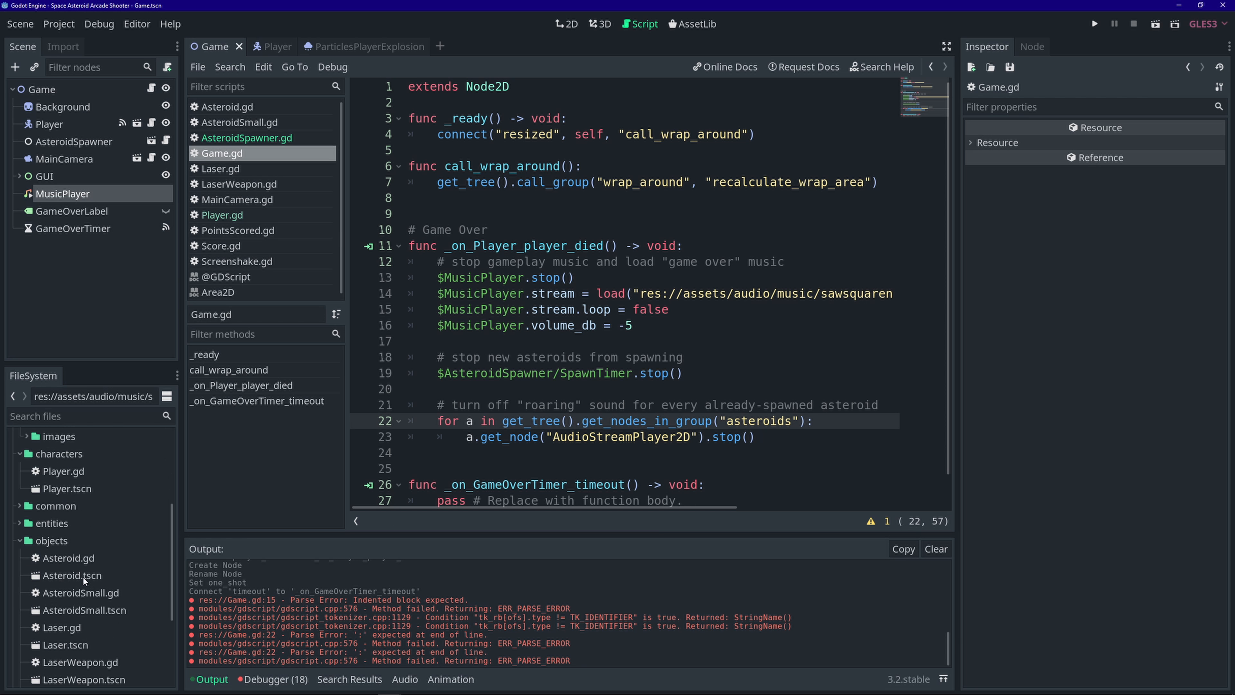
double_click(102, 578)
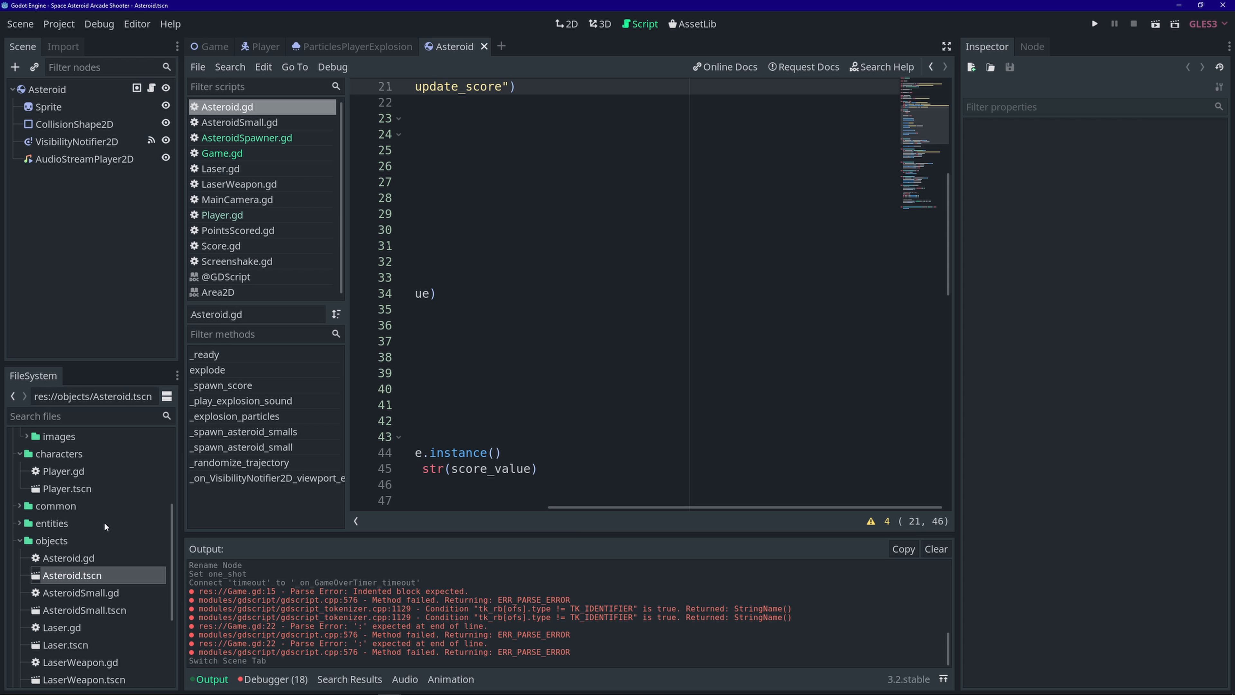
left_click(258, 152)
scroll(53, 603, "down", 3)
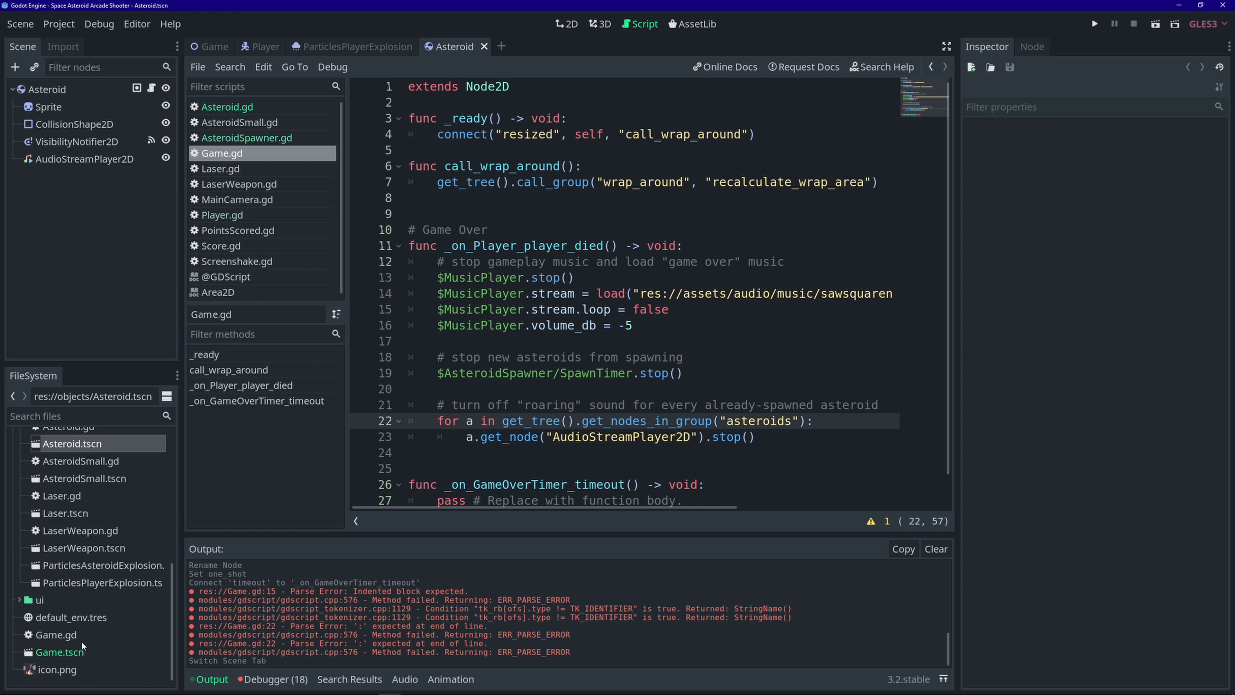
double_click(81, 651)
- Add $GameOverTimer.start() after the asteroid sound loop in the player-died handler
scroll(764, 435, "down", 1)
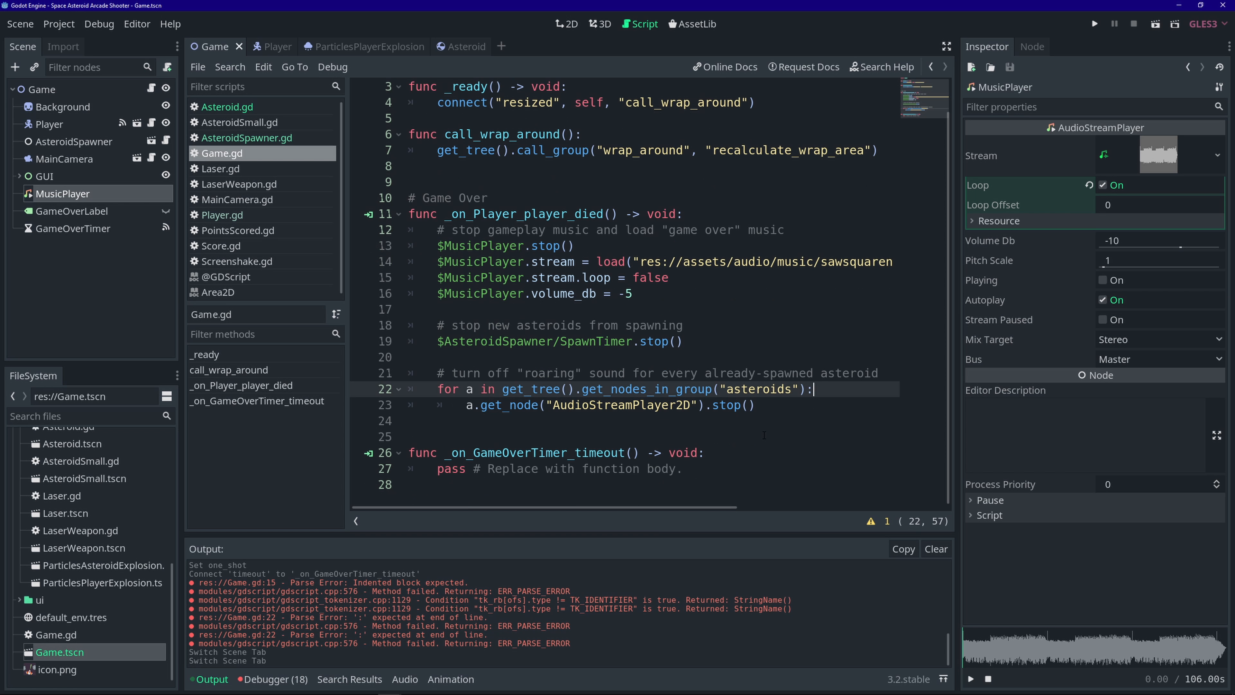
left_click(773, 403)
key("Return")
key("Return")
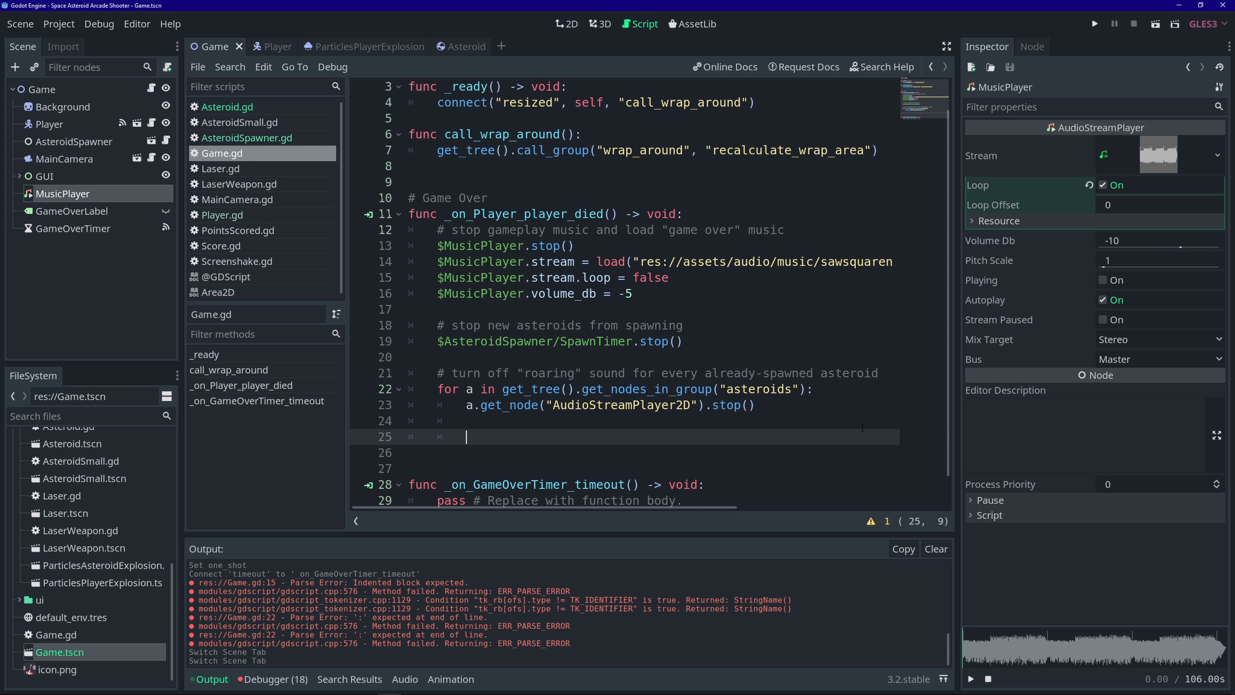
key("Return")
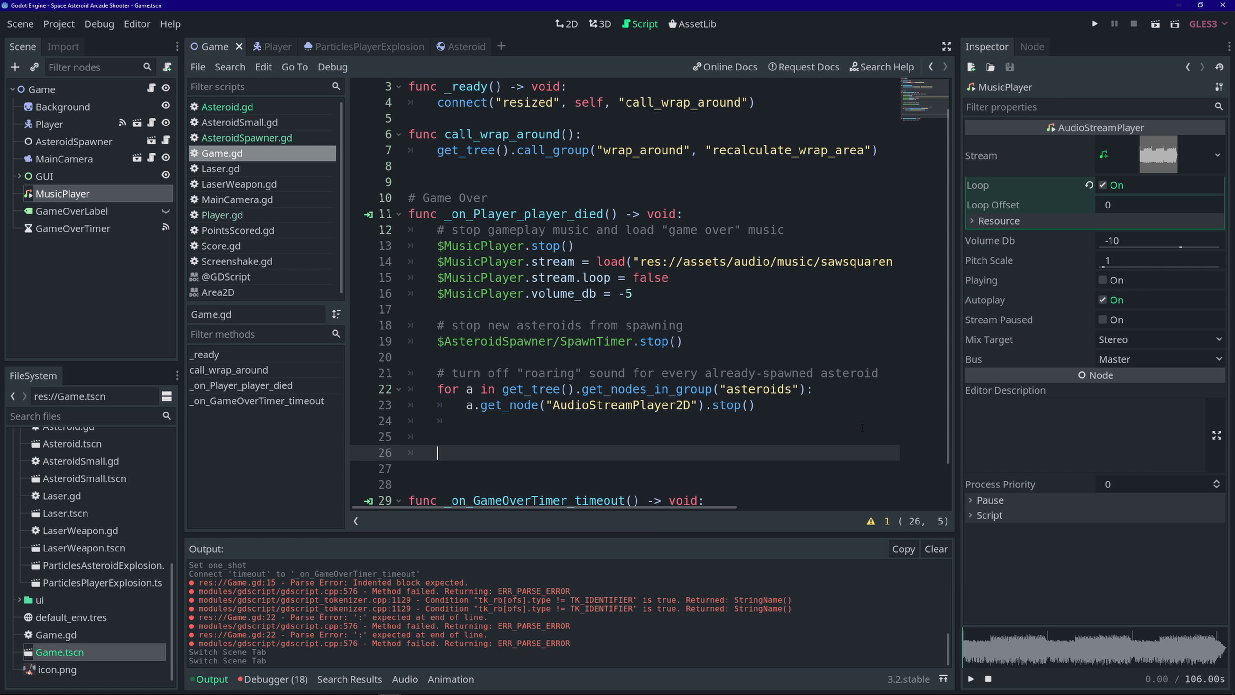
type("$gam")
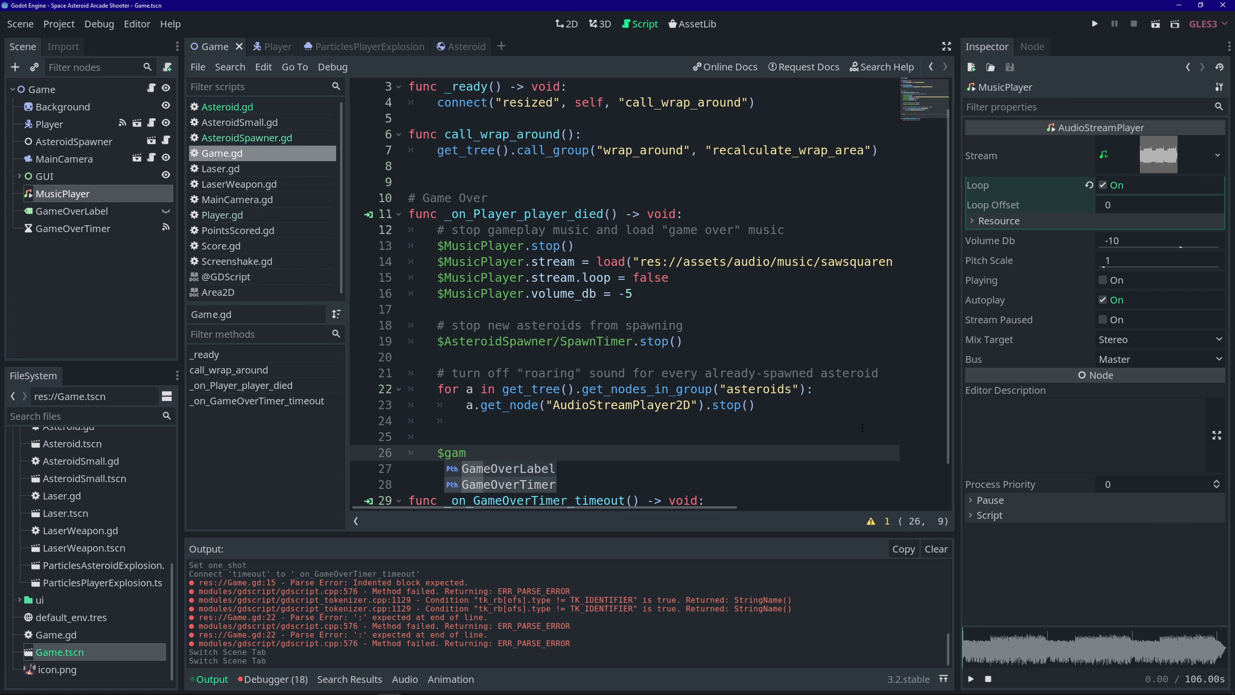
key("Down")
key("Return")
type(".start()")
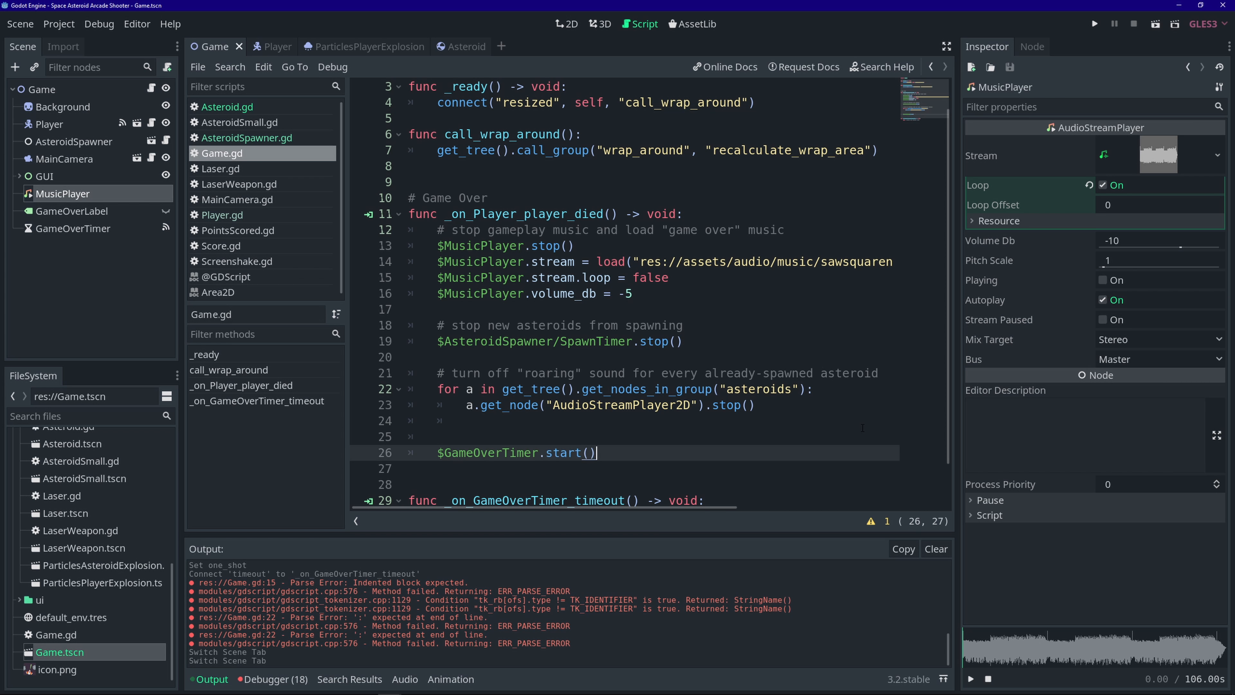
- Replace pass in the timeout handler with a 'play game over music and show screen' comment and $MusicPlayer.play(0)
scroll(637, 430, "down", 1)
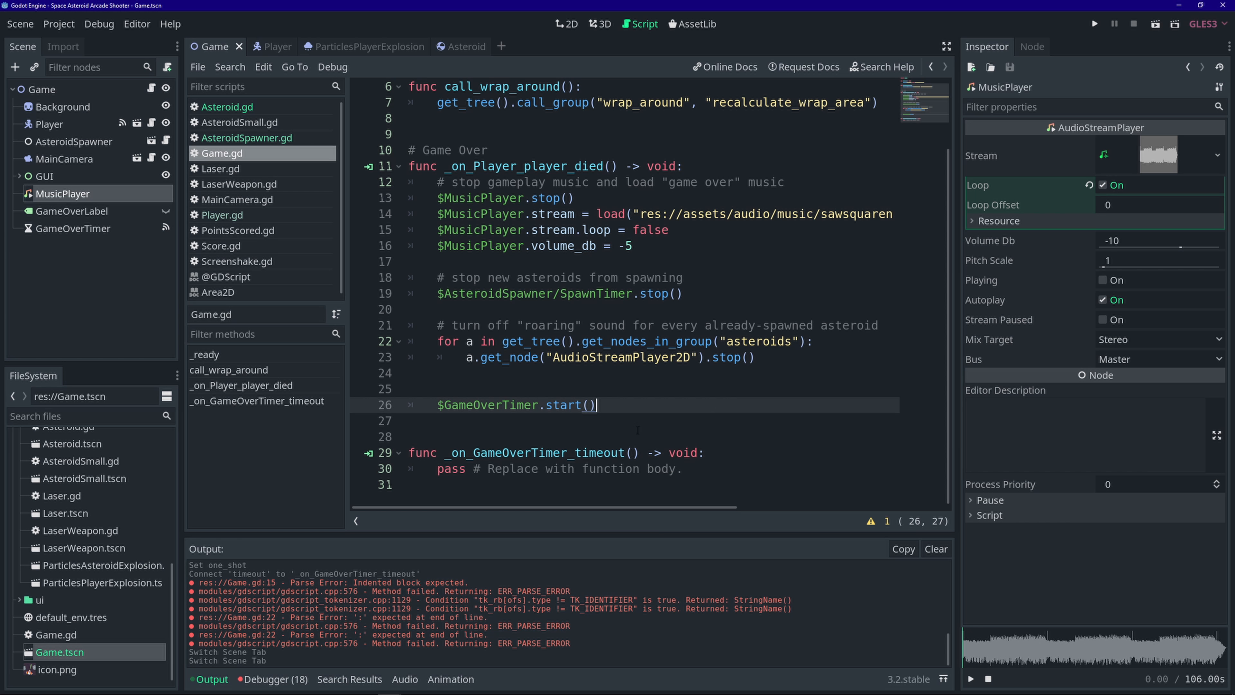
left_click_drag(684, 472, 437, 469)
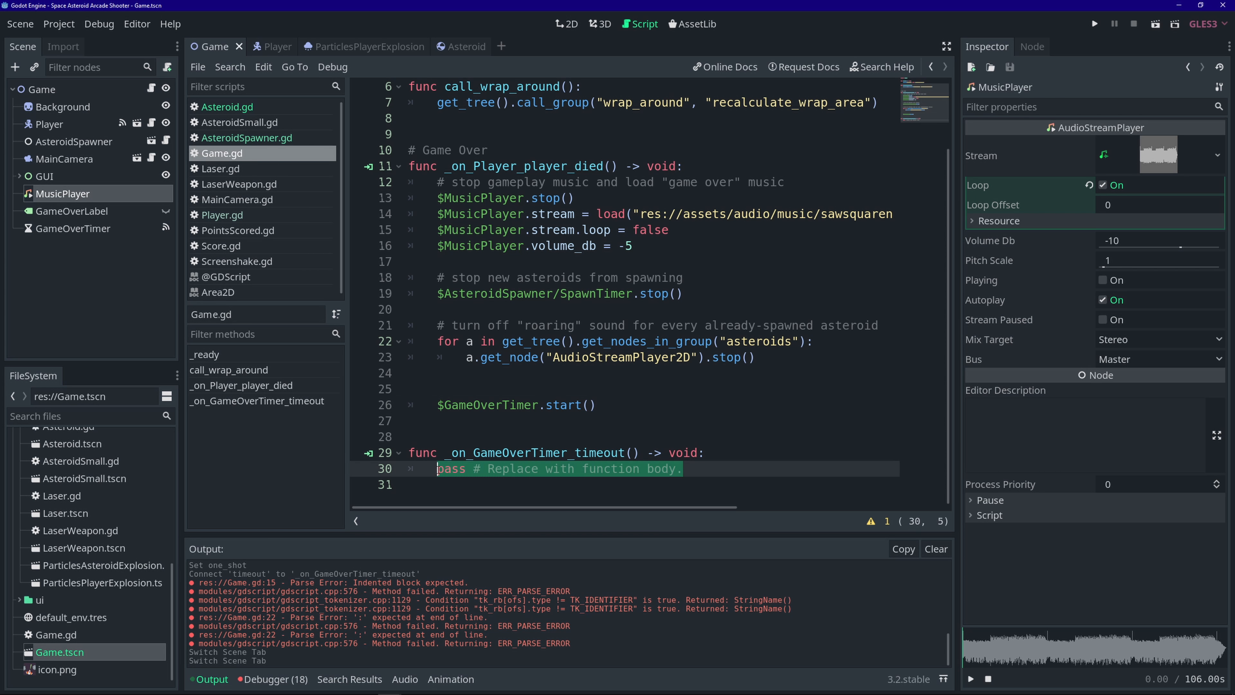
key("BackSpace")
type("# ")
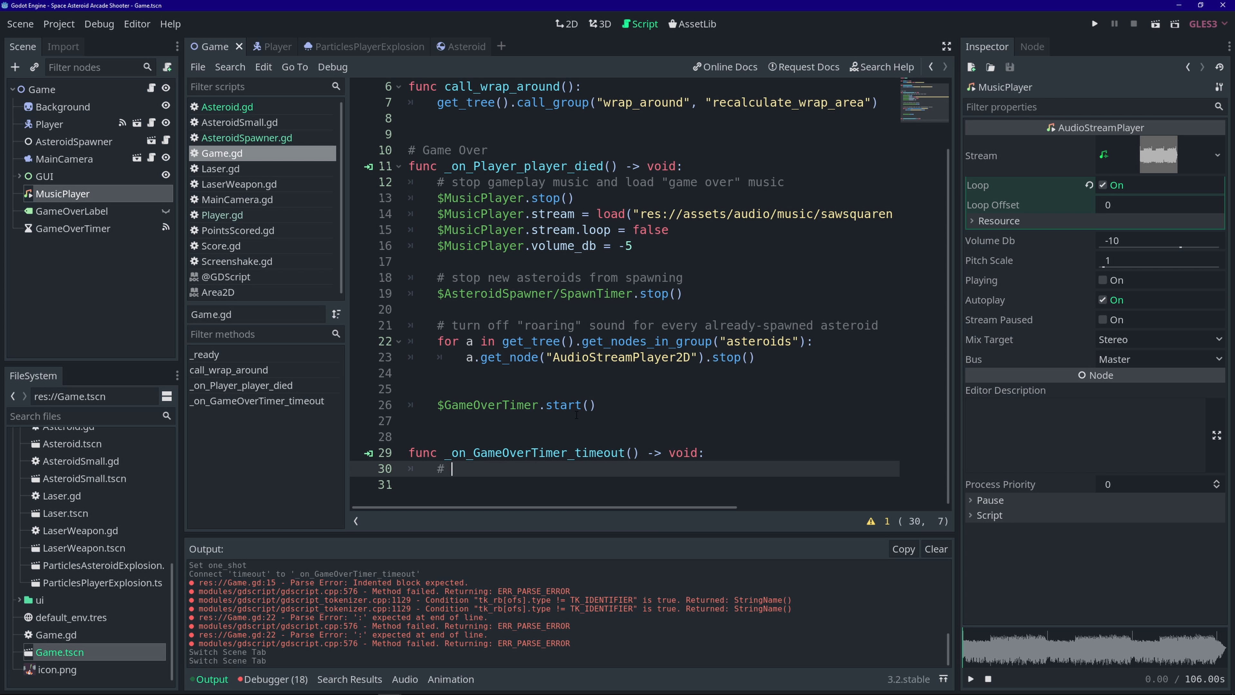
type("play \"game over\" musiuc")
key("BackSpace")
key("BackSpace")
key("BackSpace")
type("c and show ")
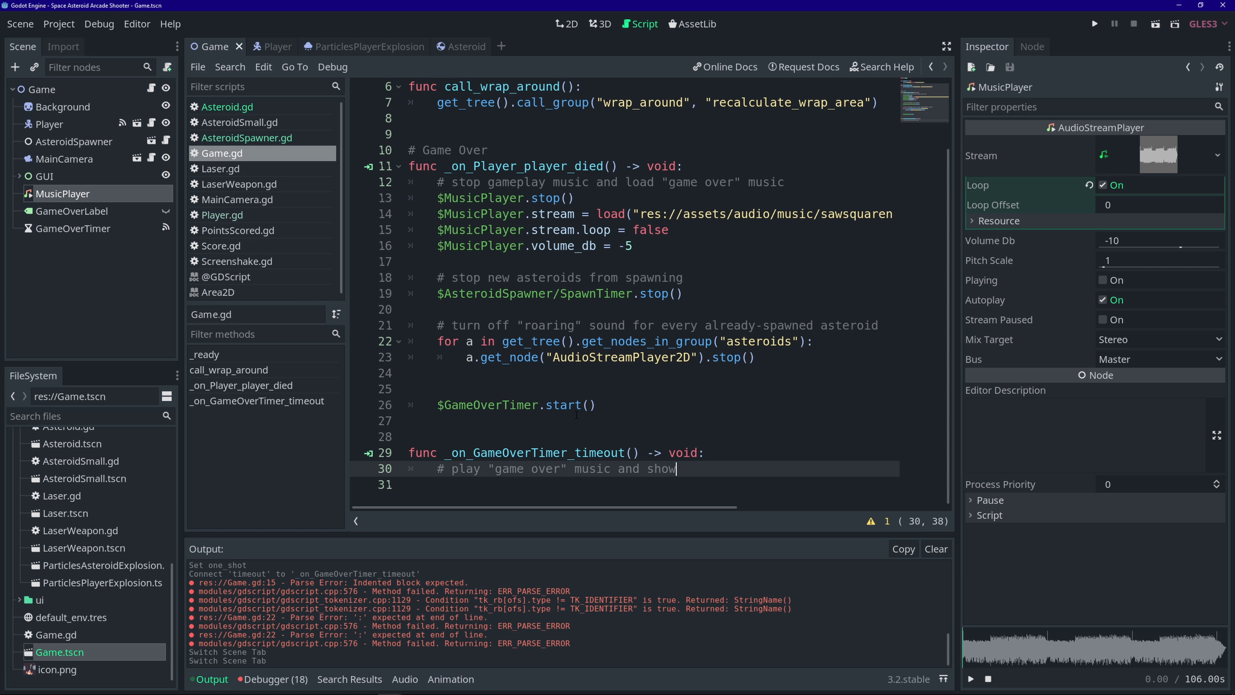
type("\"game over\" screen")
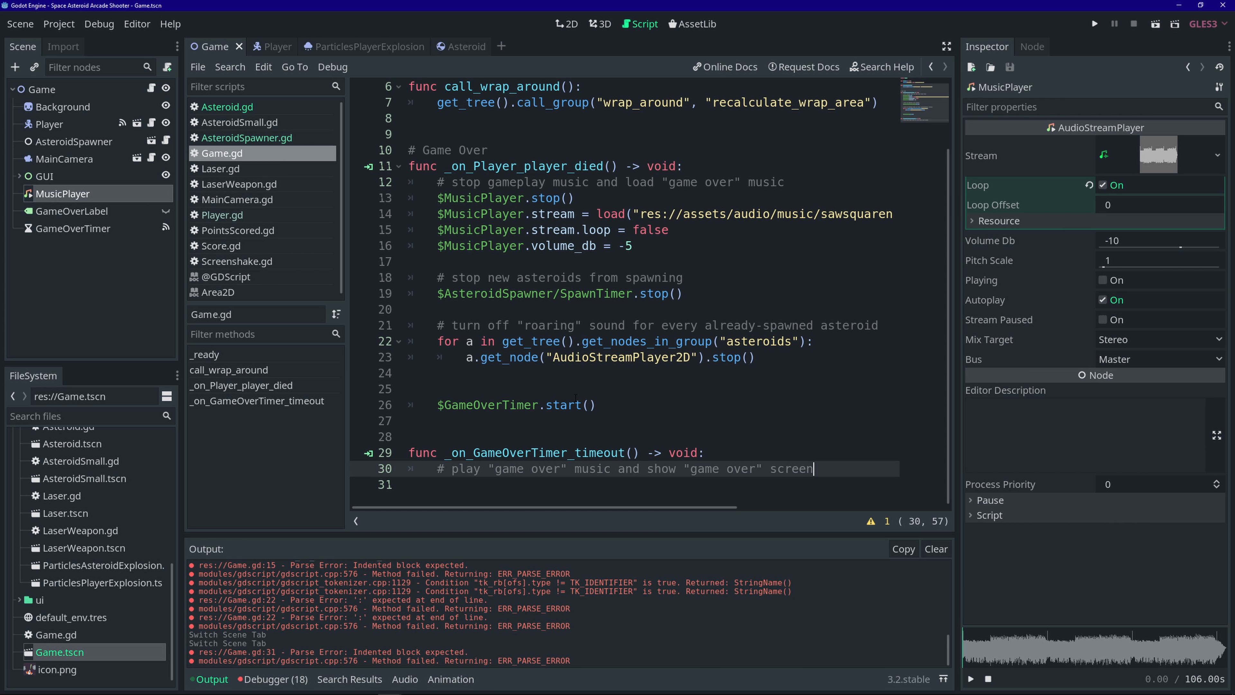
key("Return")
type("$MusicPlayer")
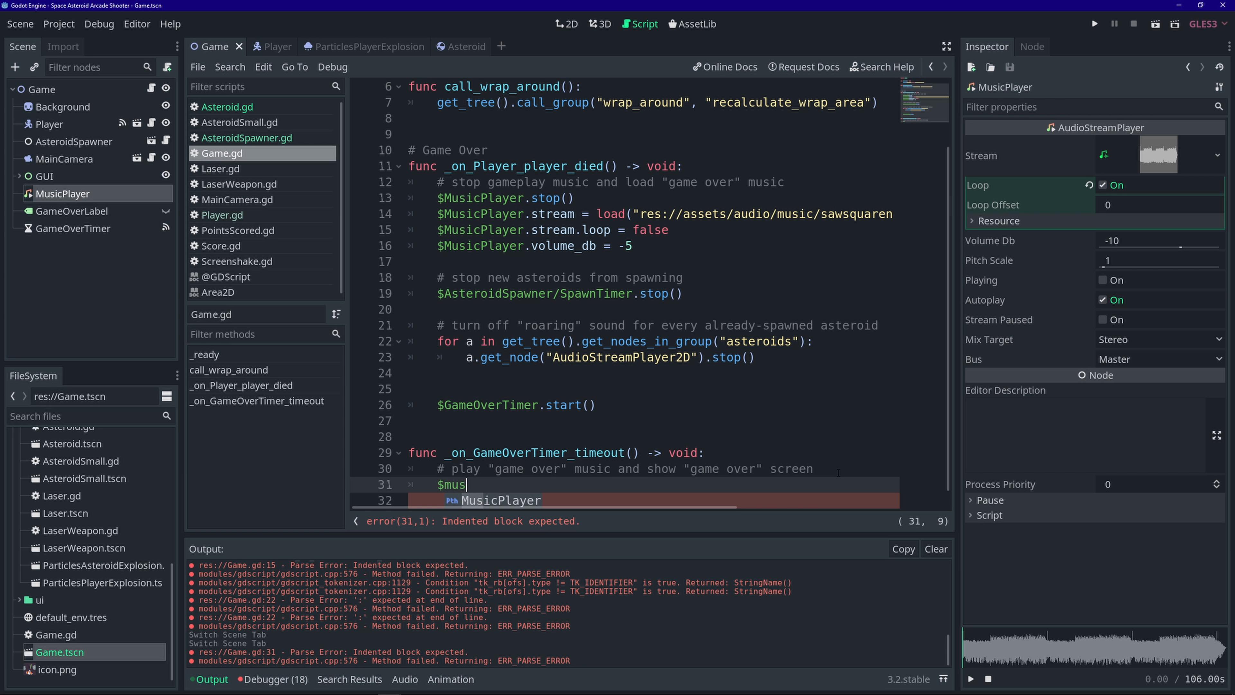
type(".play(")
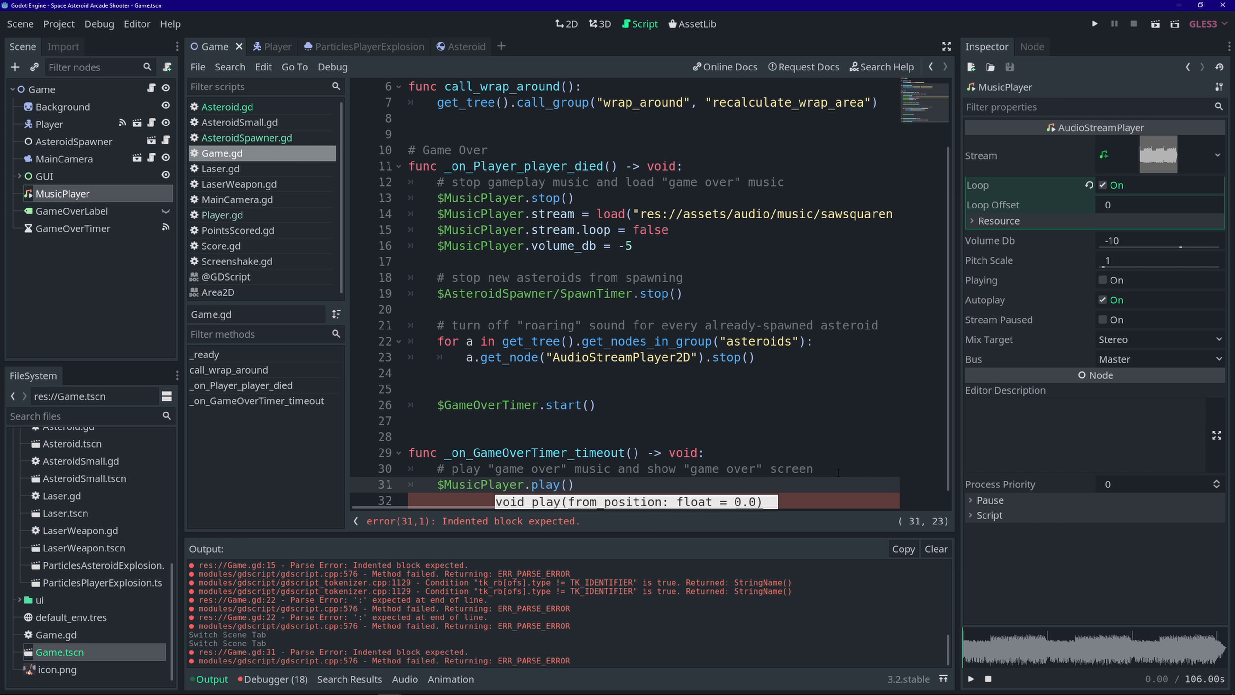
type("0")
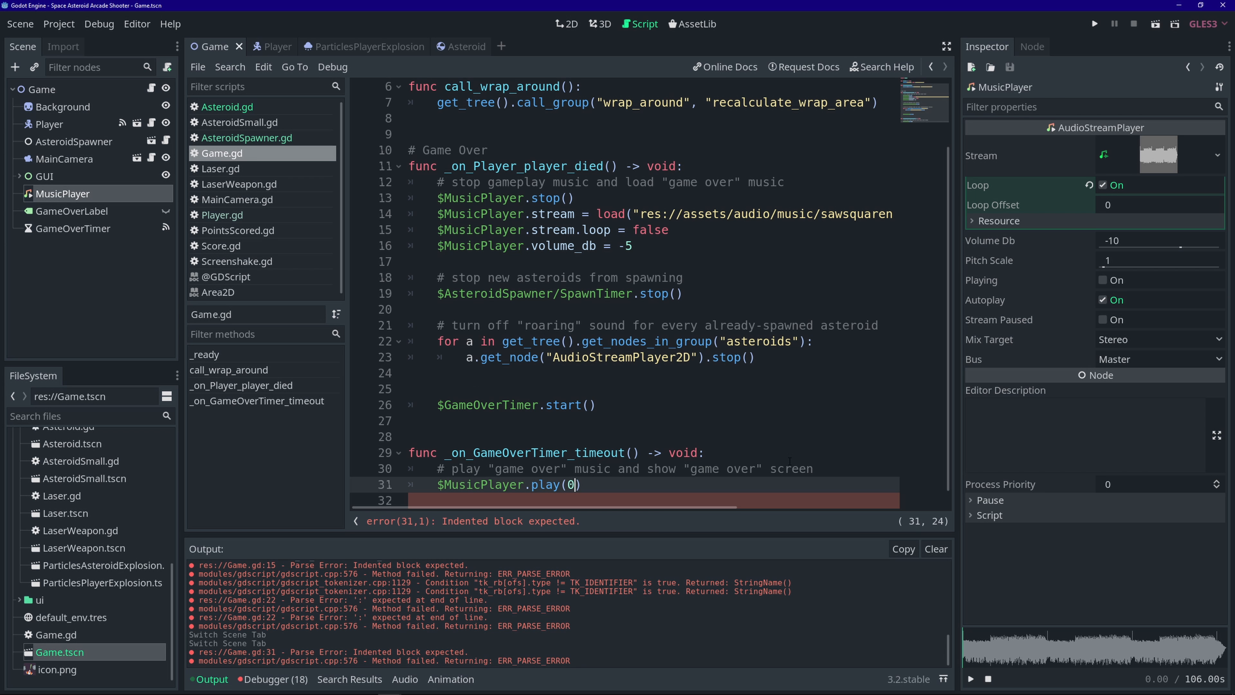
- Add $GameOverLabel.visible = true, save Game.gd, and review the player-died function
scroll(730, 469, "down", 1)
left_click(620, 468)
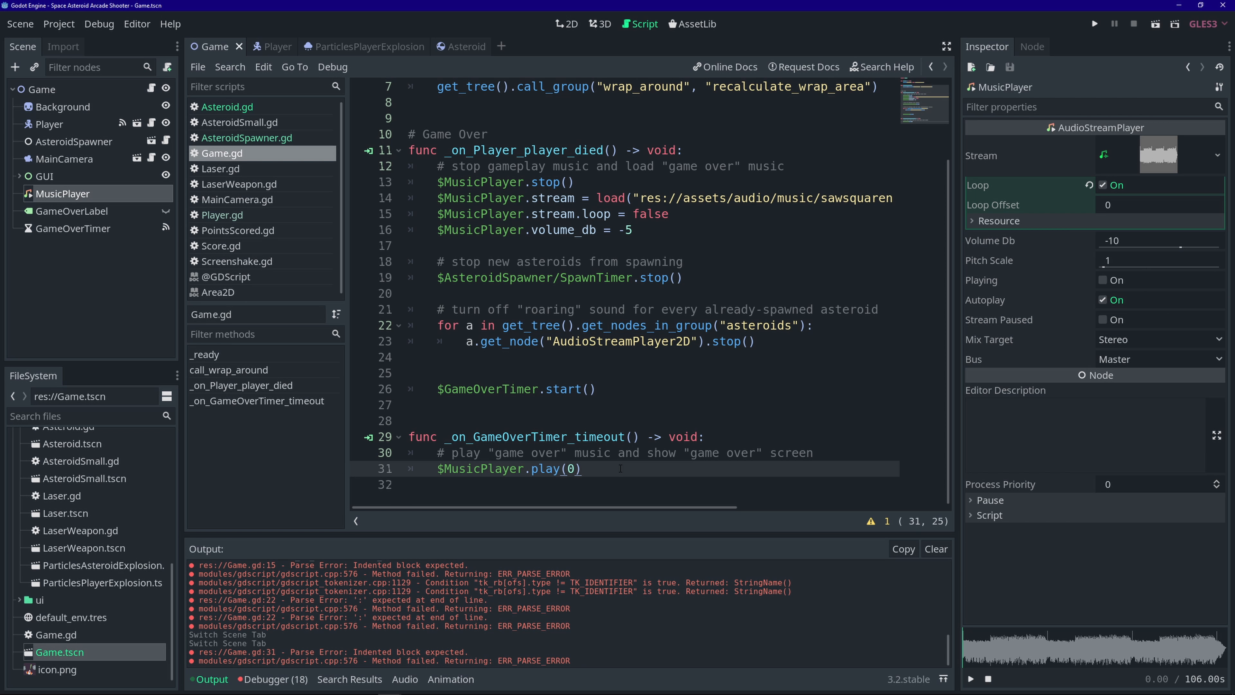
key("Return")
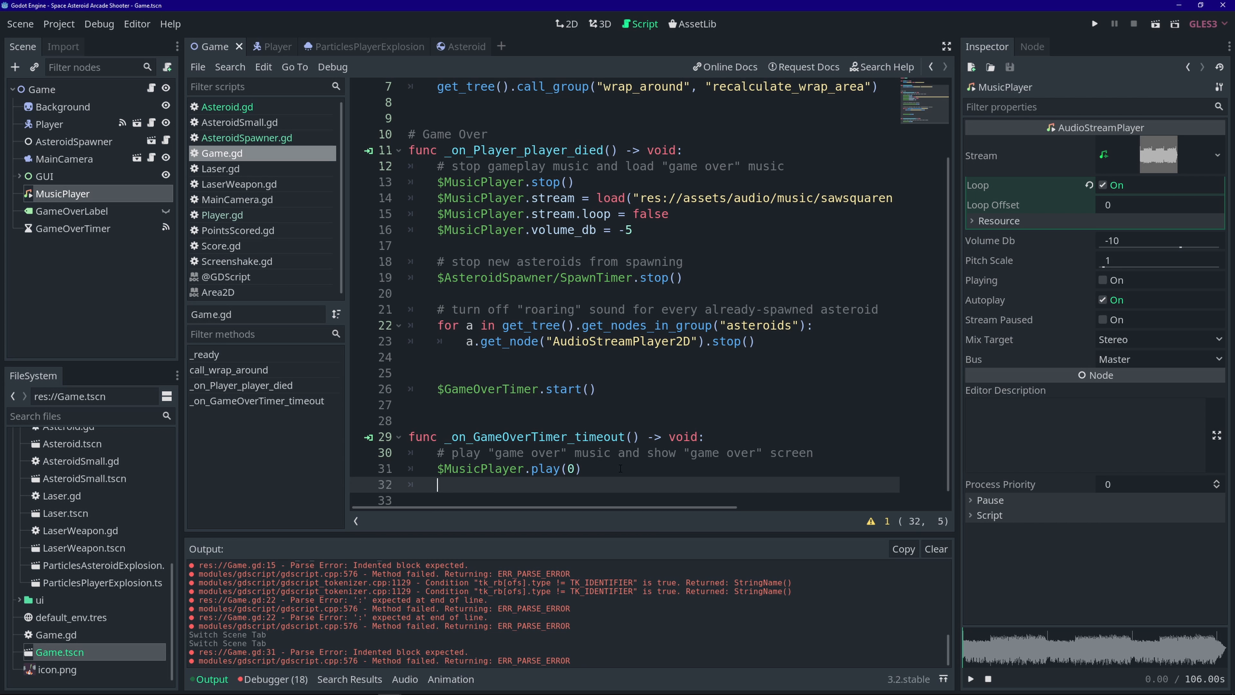
type("$")
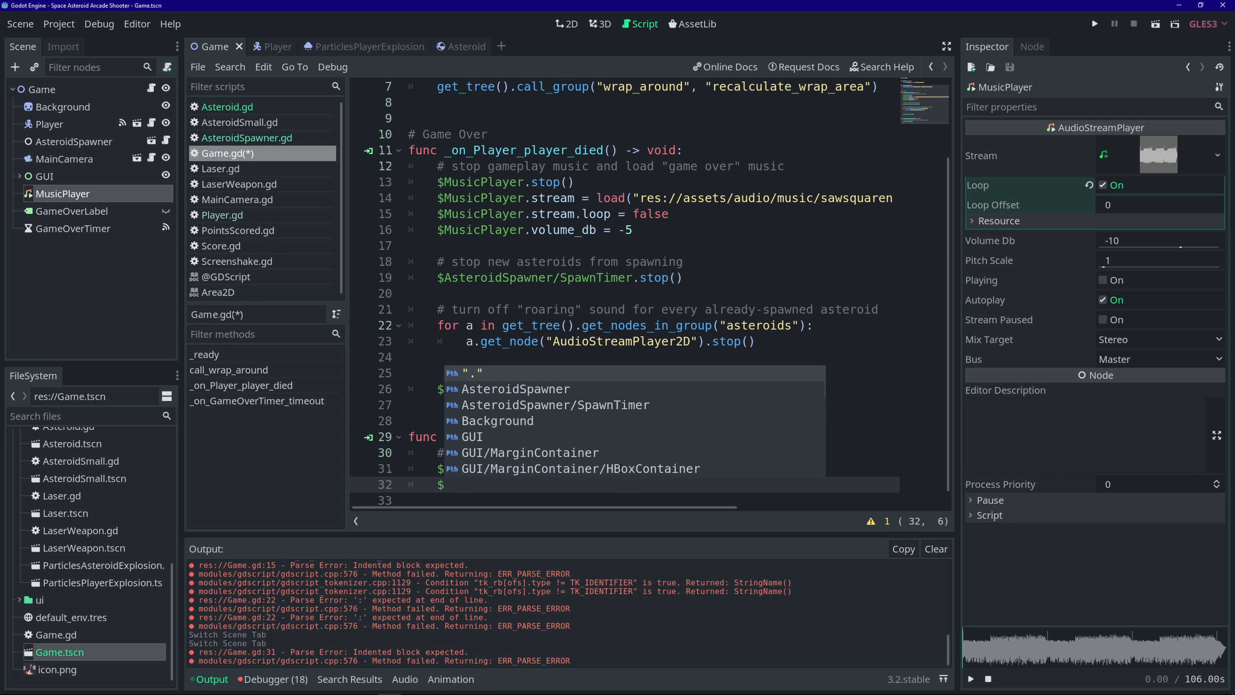
type("gam")
key("Return")
type(".v")
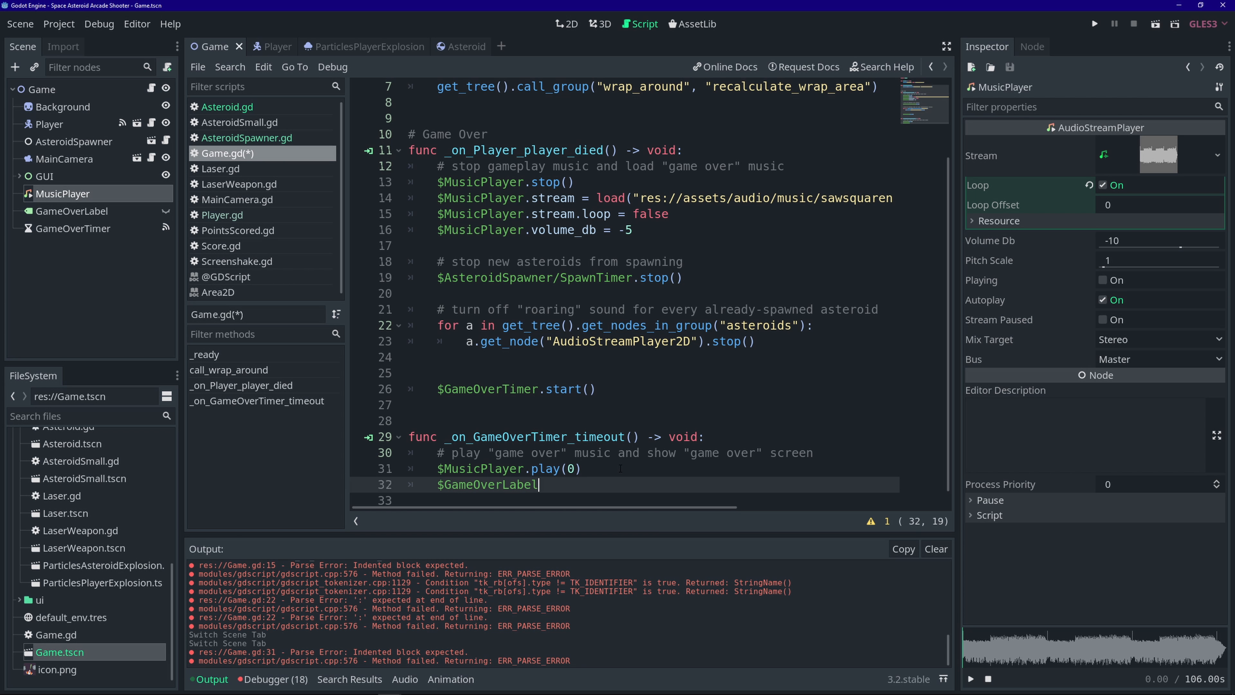
type("isible = true")
key("ctrl+s")
scroll(685, 414, "down", 1)
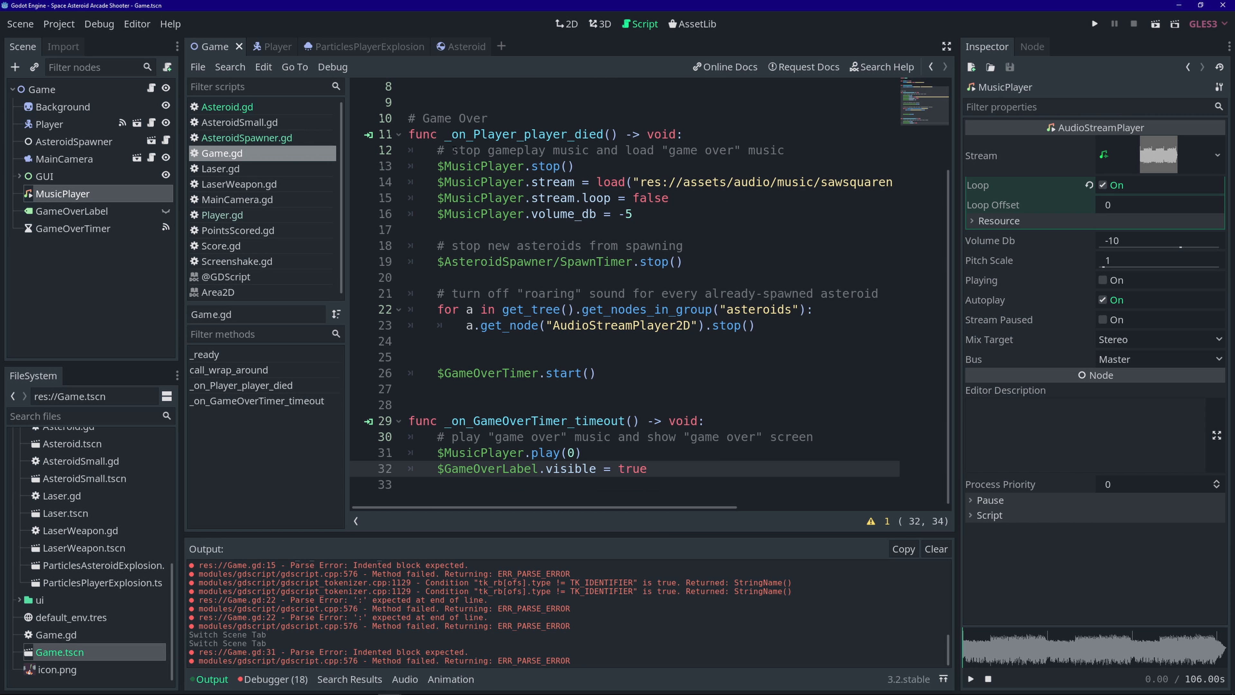
left_click_drag(438, 149, 627, 367)
left_click_drag(438, 436, 651, 470)
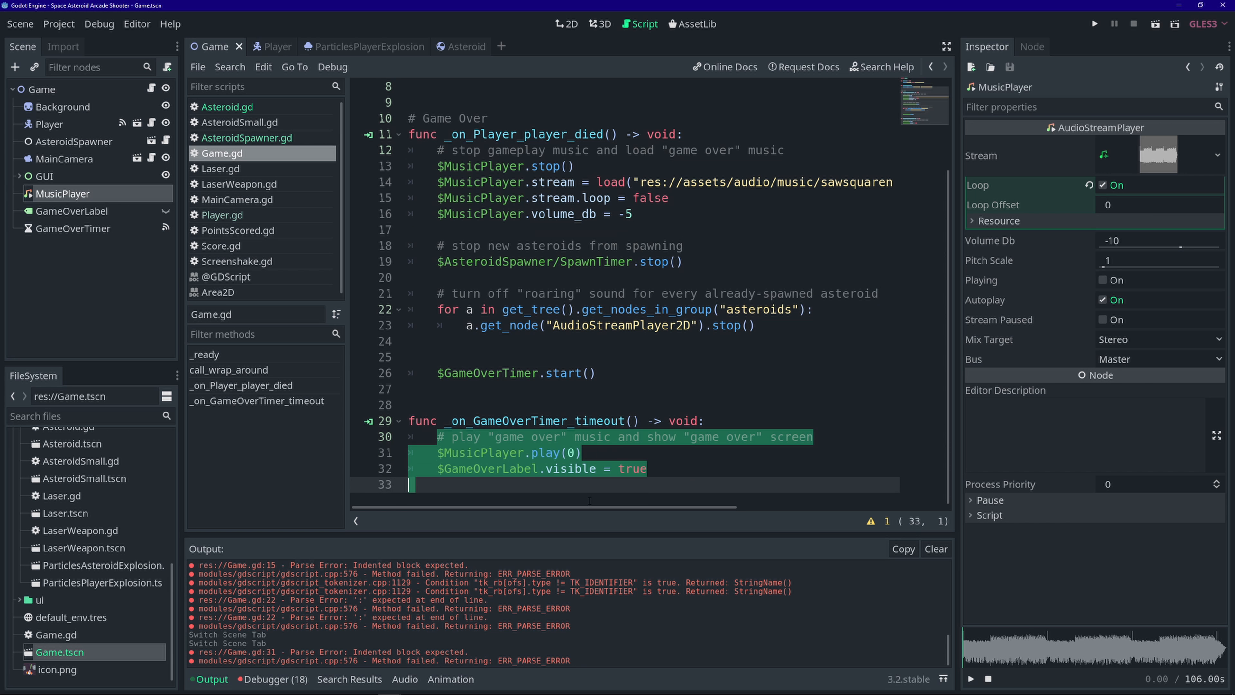
left_click(657, 474)
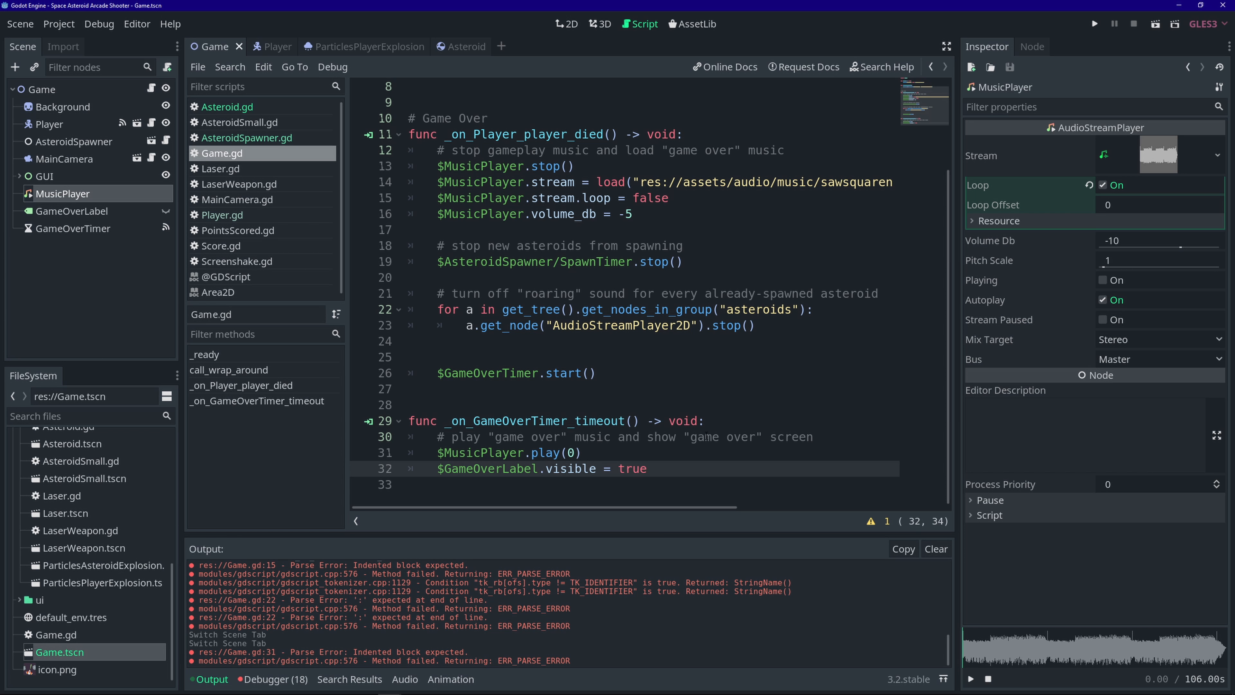
left_click_drag(440, 437, 734, 475)
left_click(729, 474)
left_click(1094, 24)
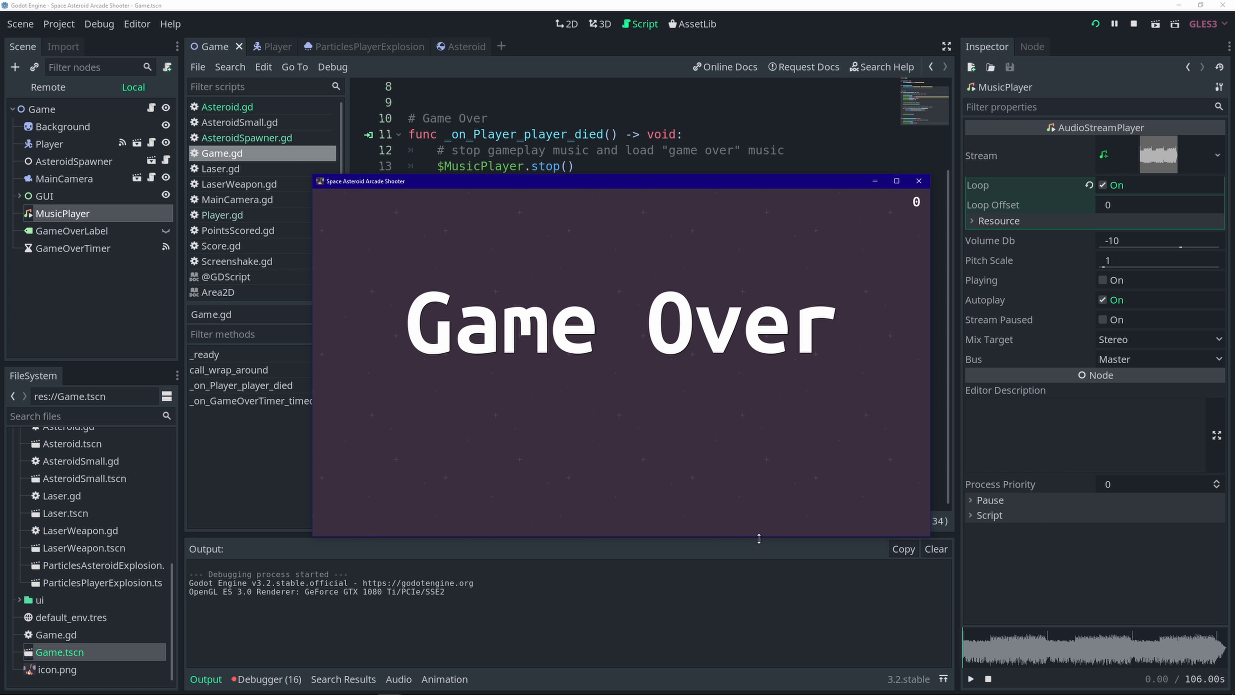
left_click(920, 184)
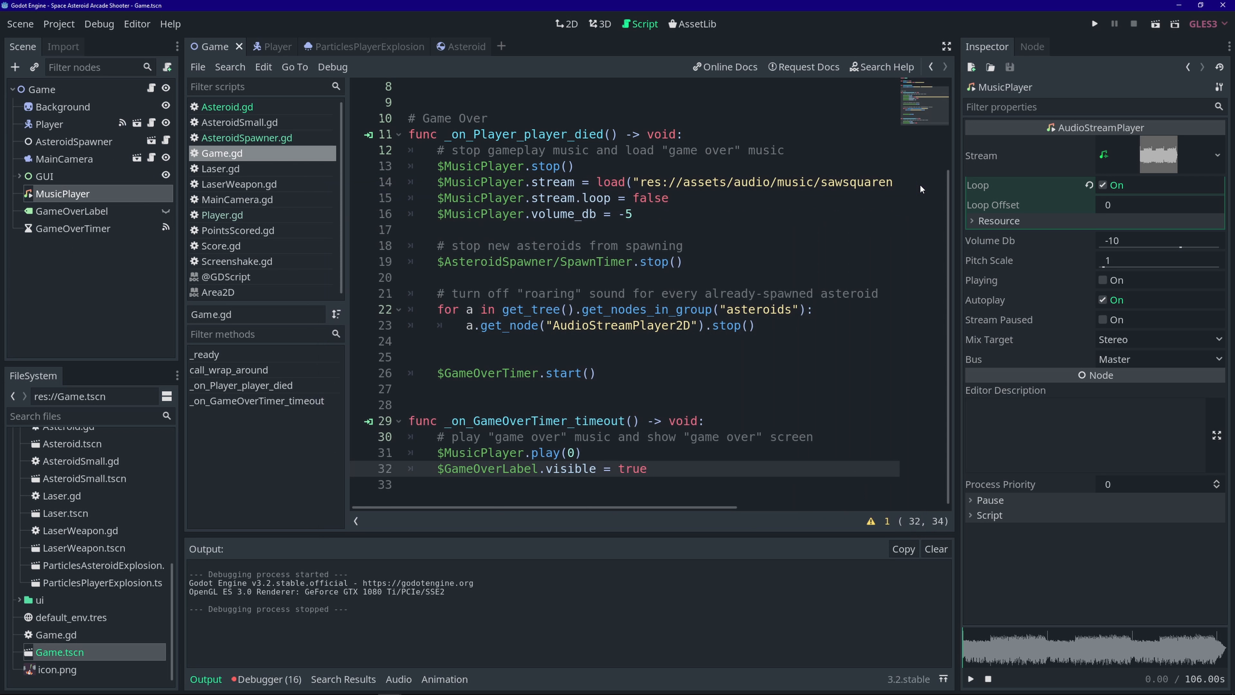